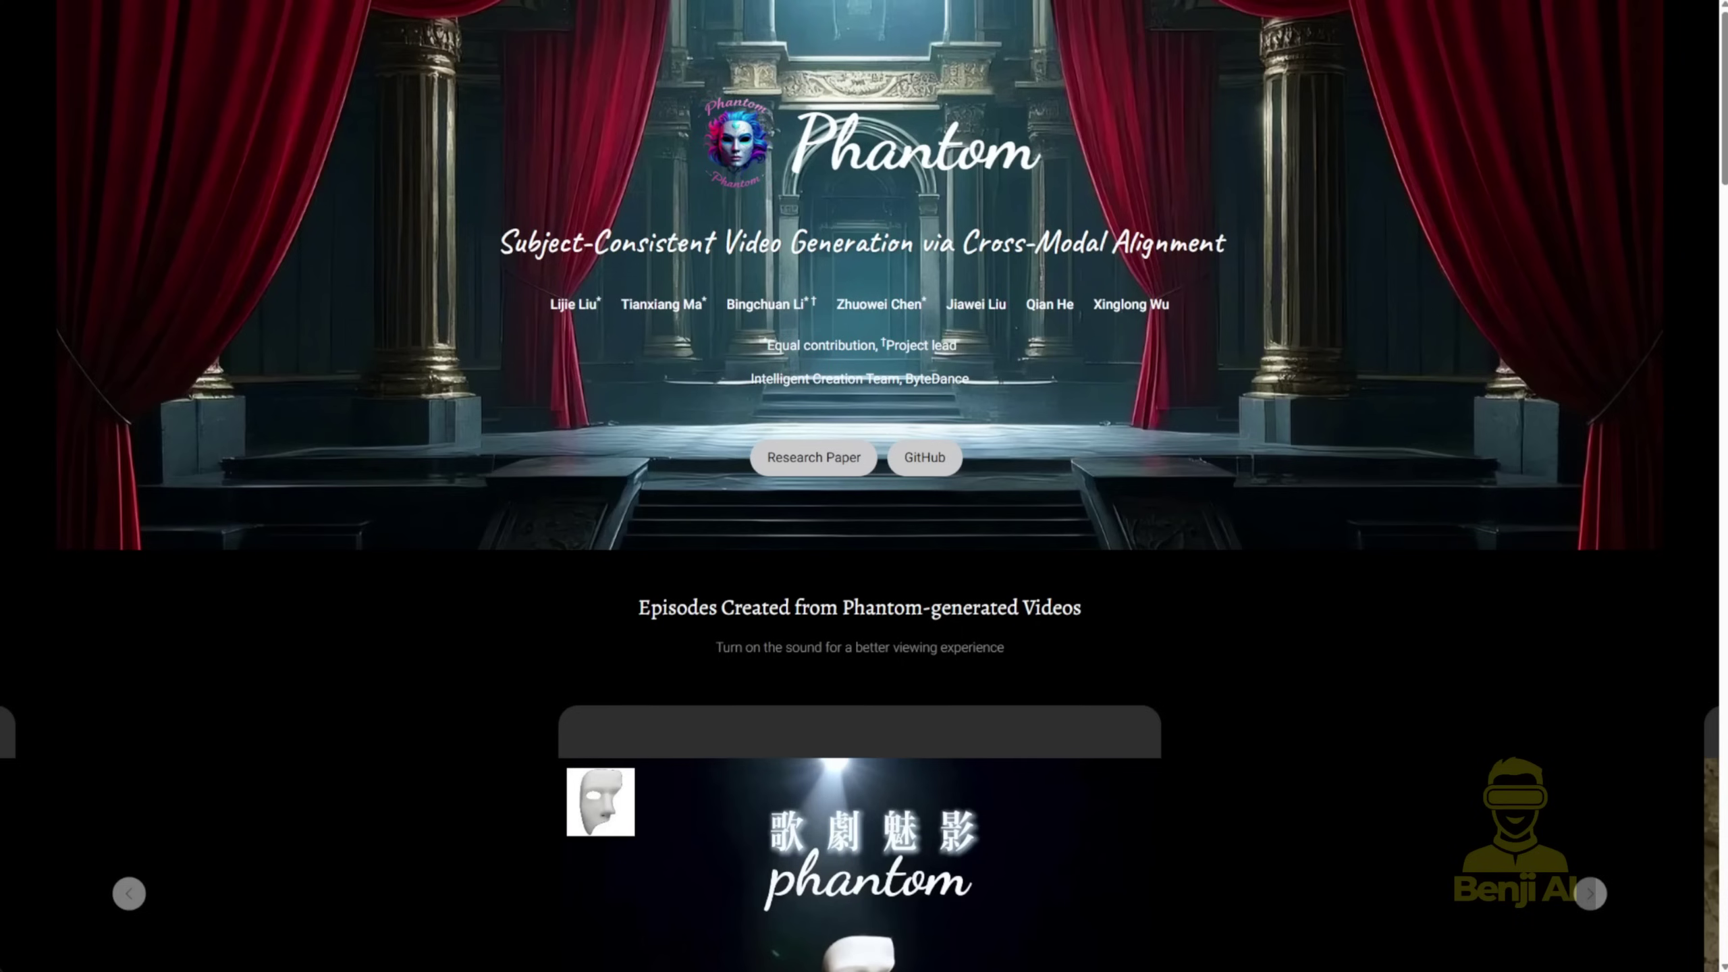
Skip the Faceless Thrones demo ahead to 0:54 and later, then reach the TI example grid
scroll(859, 486, down, 3)
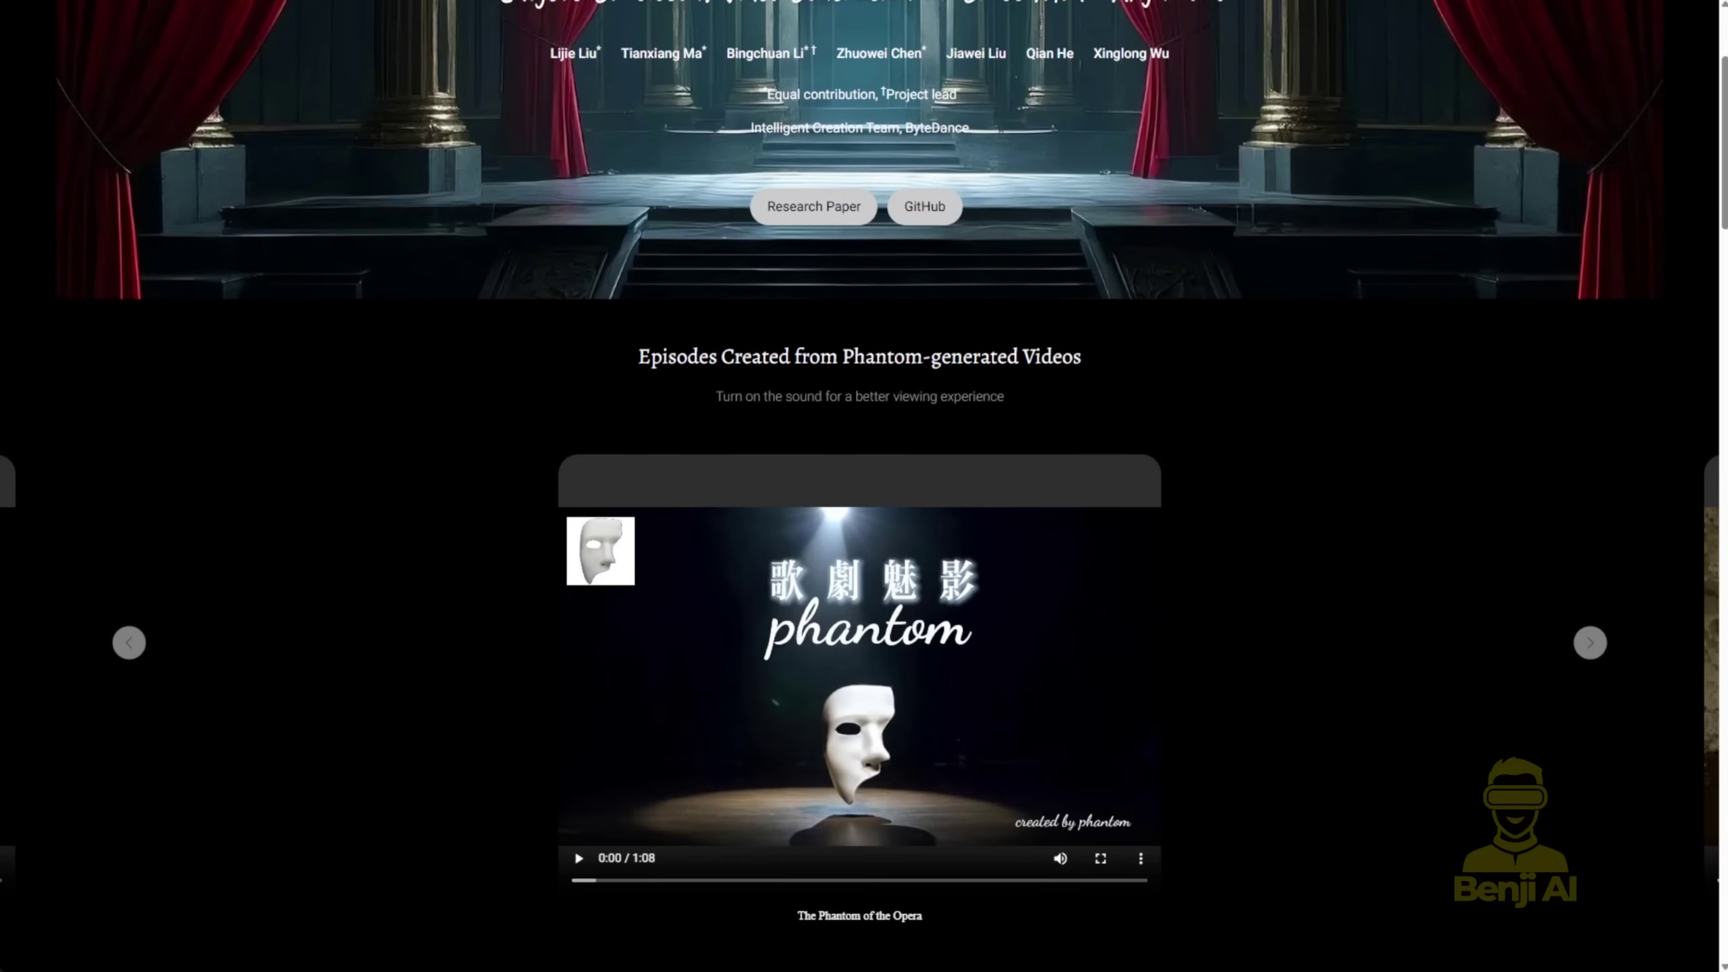
scroll(860, 486, up, 3)
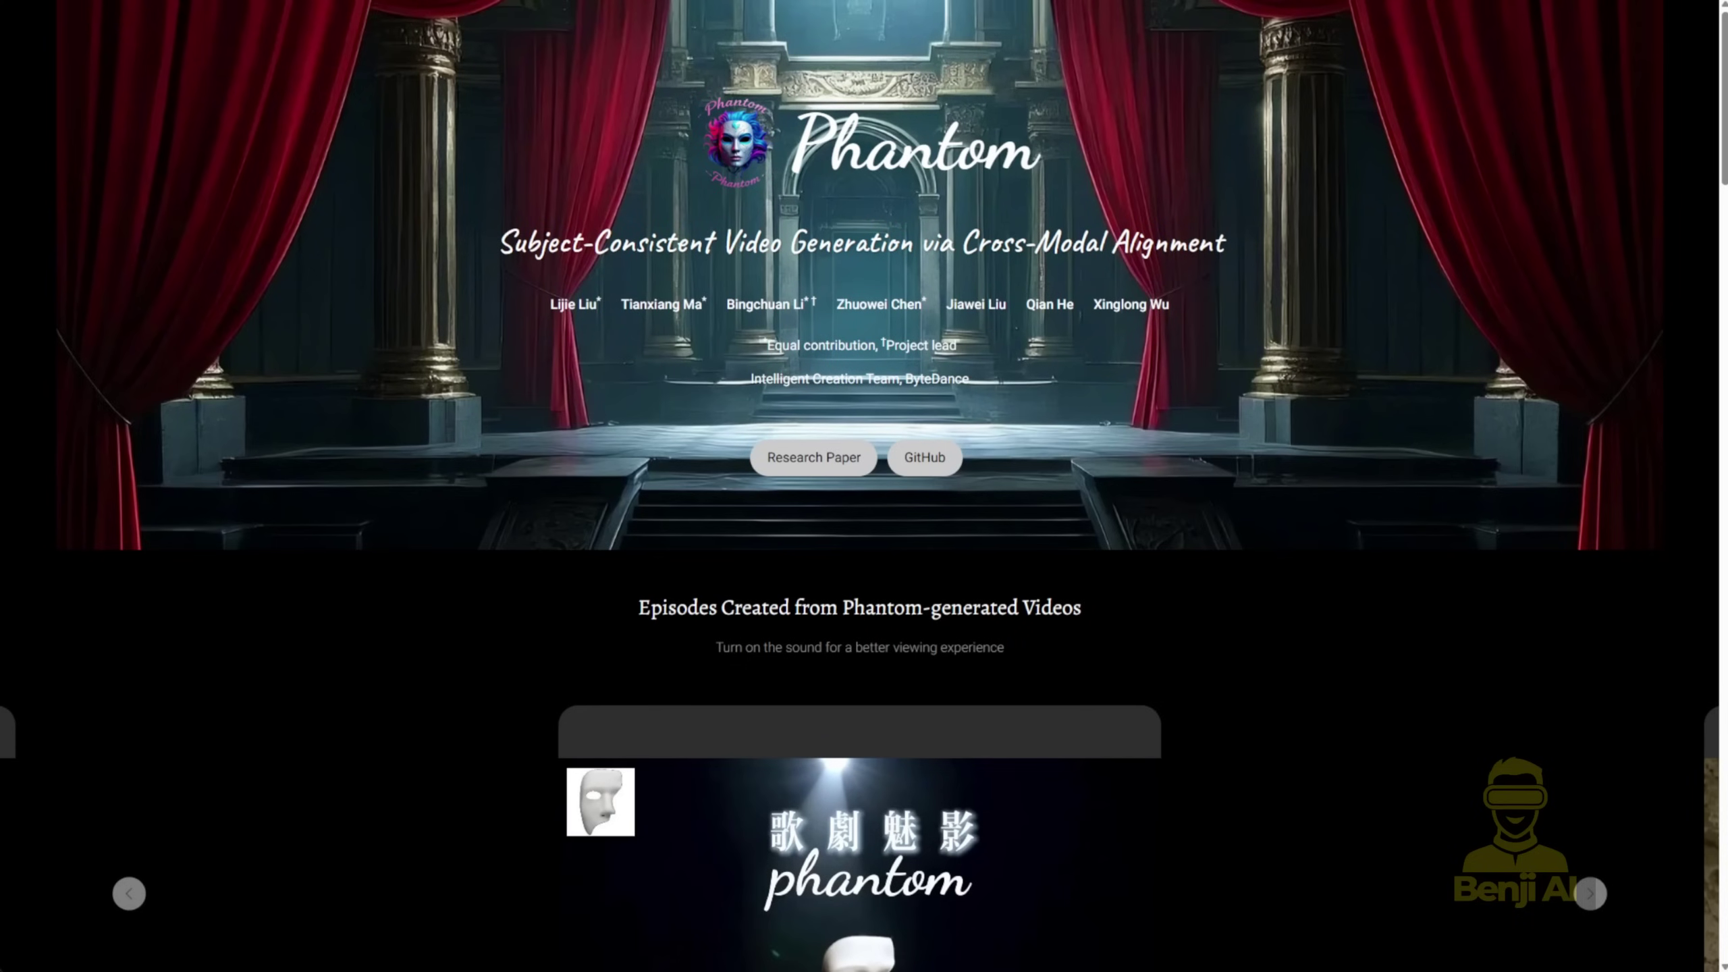
scroll(860, 486, down, 2)
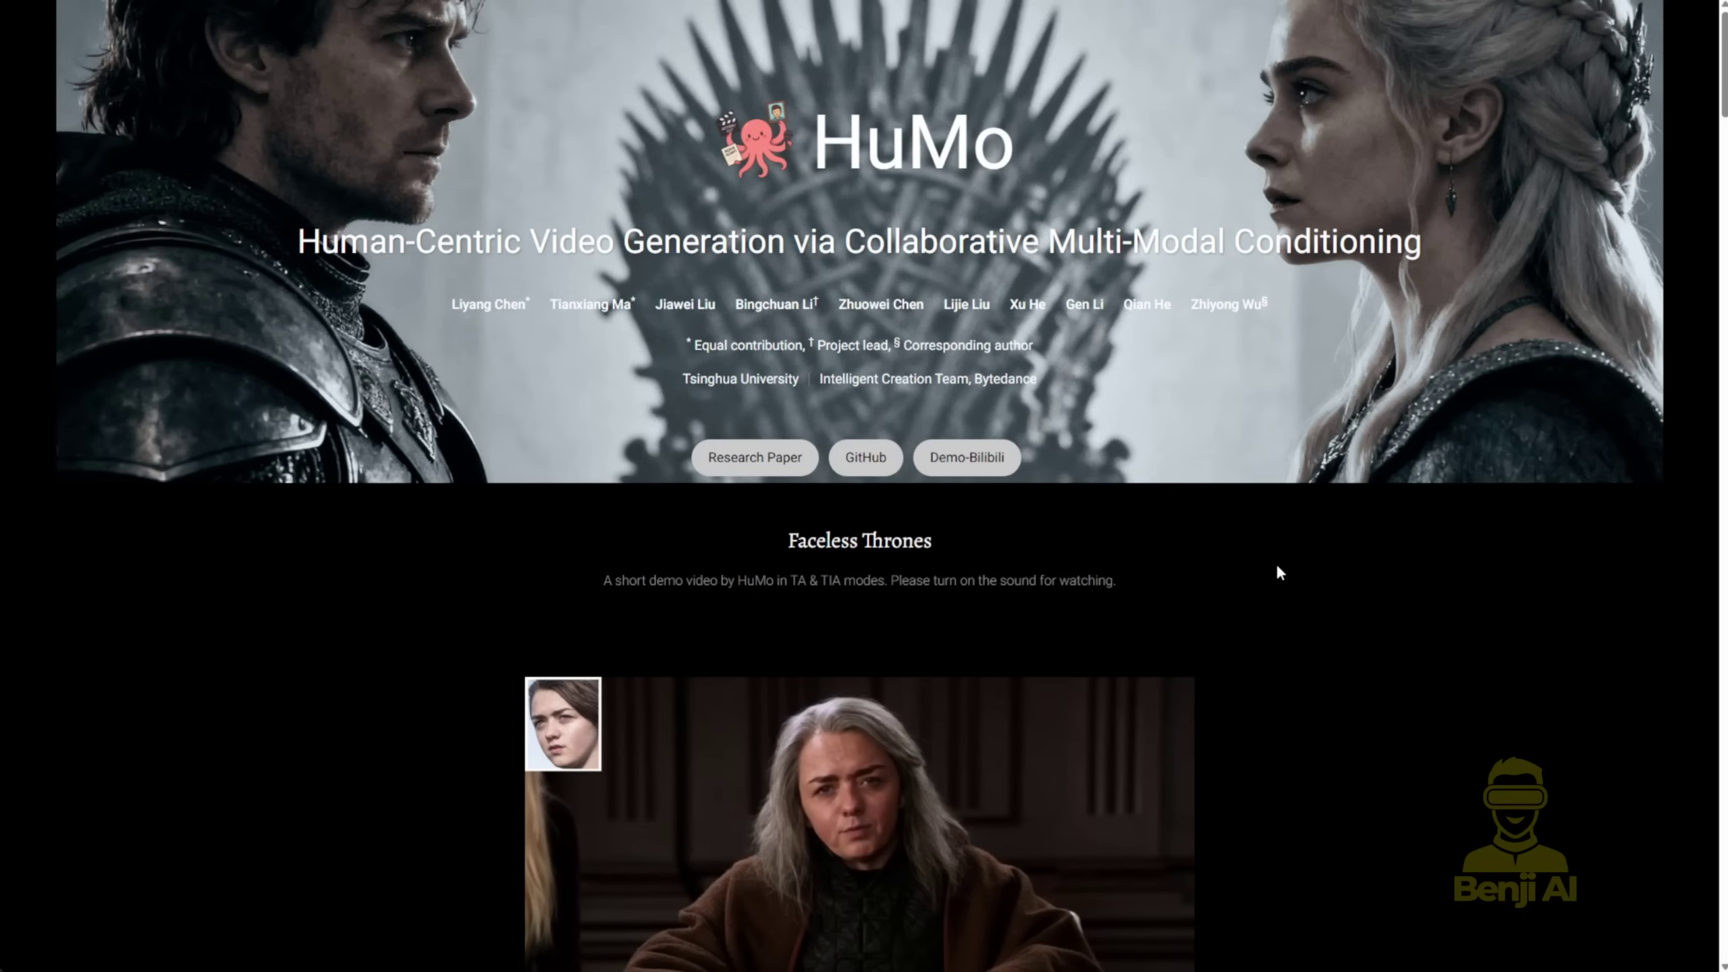
scroll(1452, 544, down, 5)
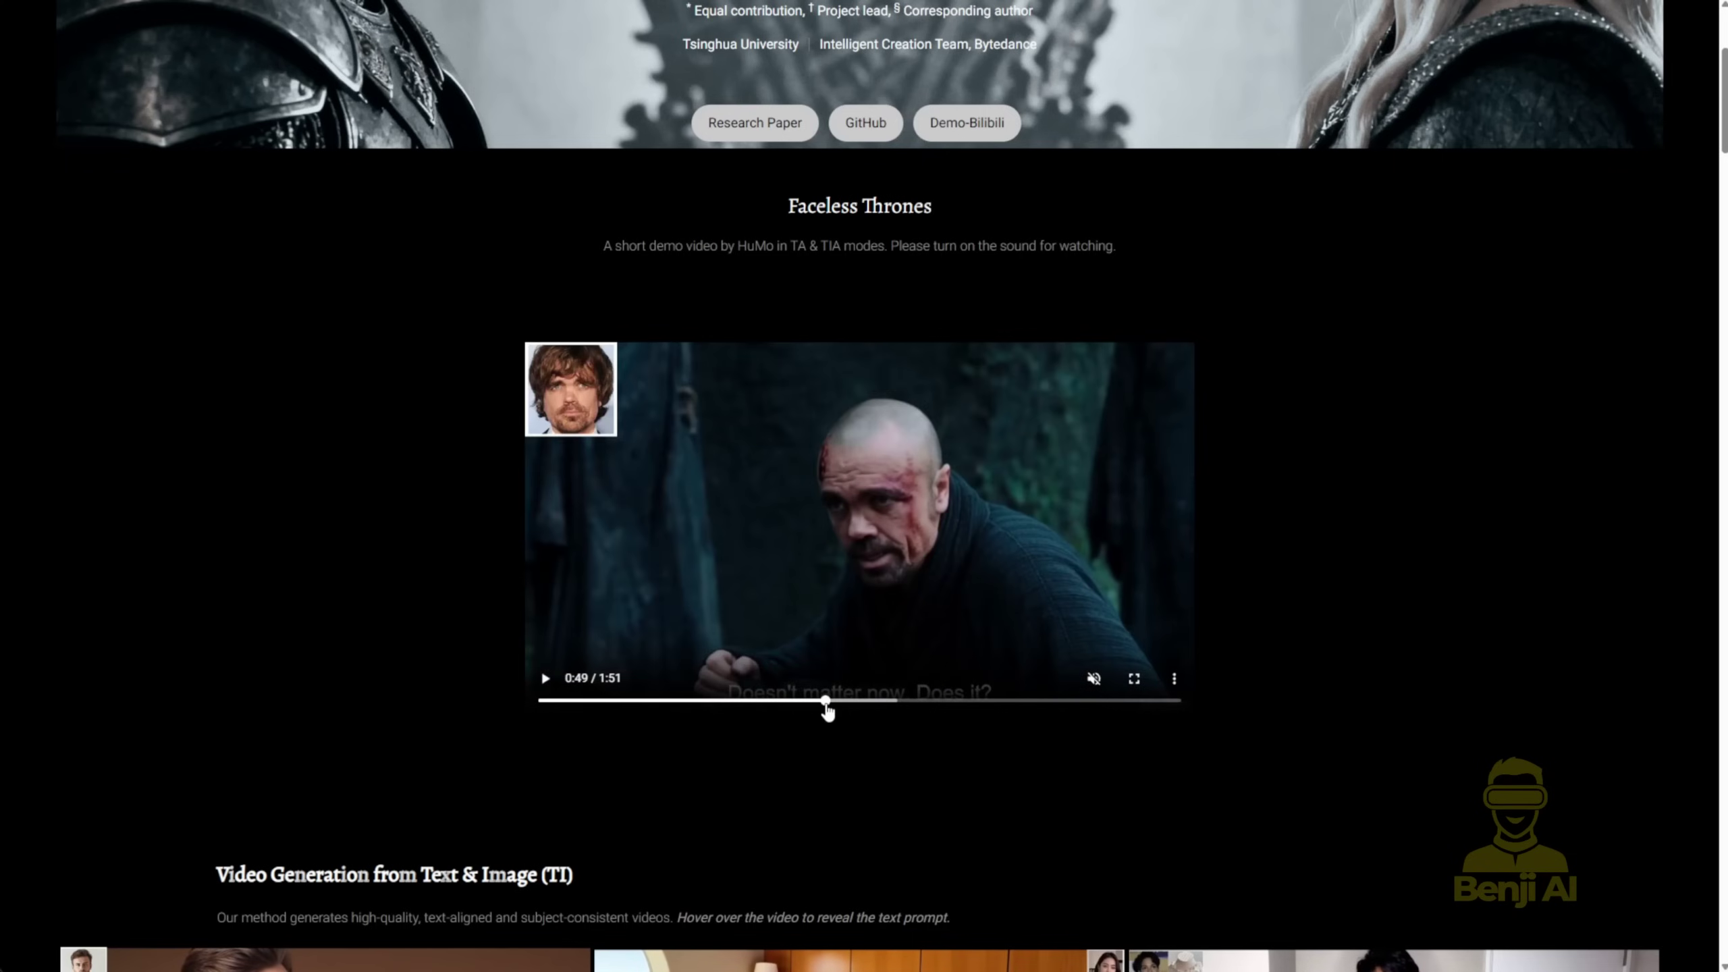
click(853, 701)
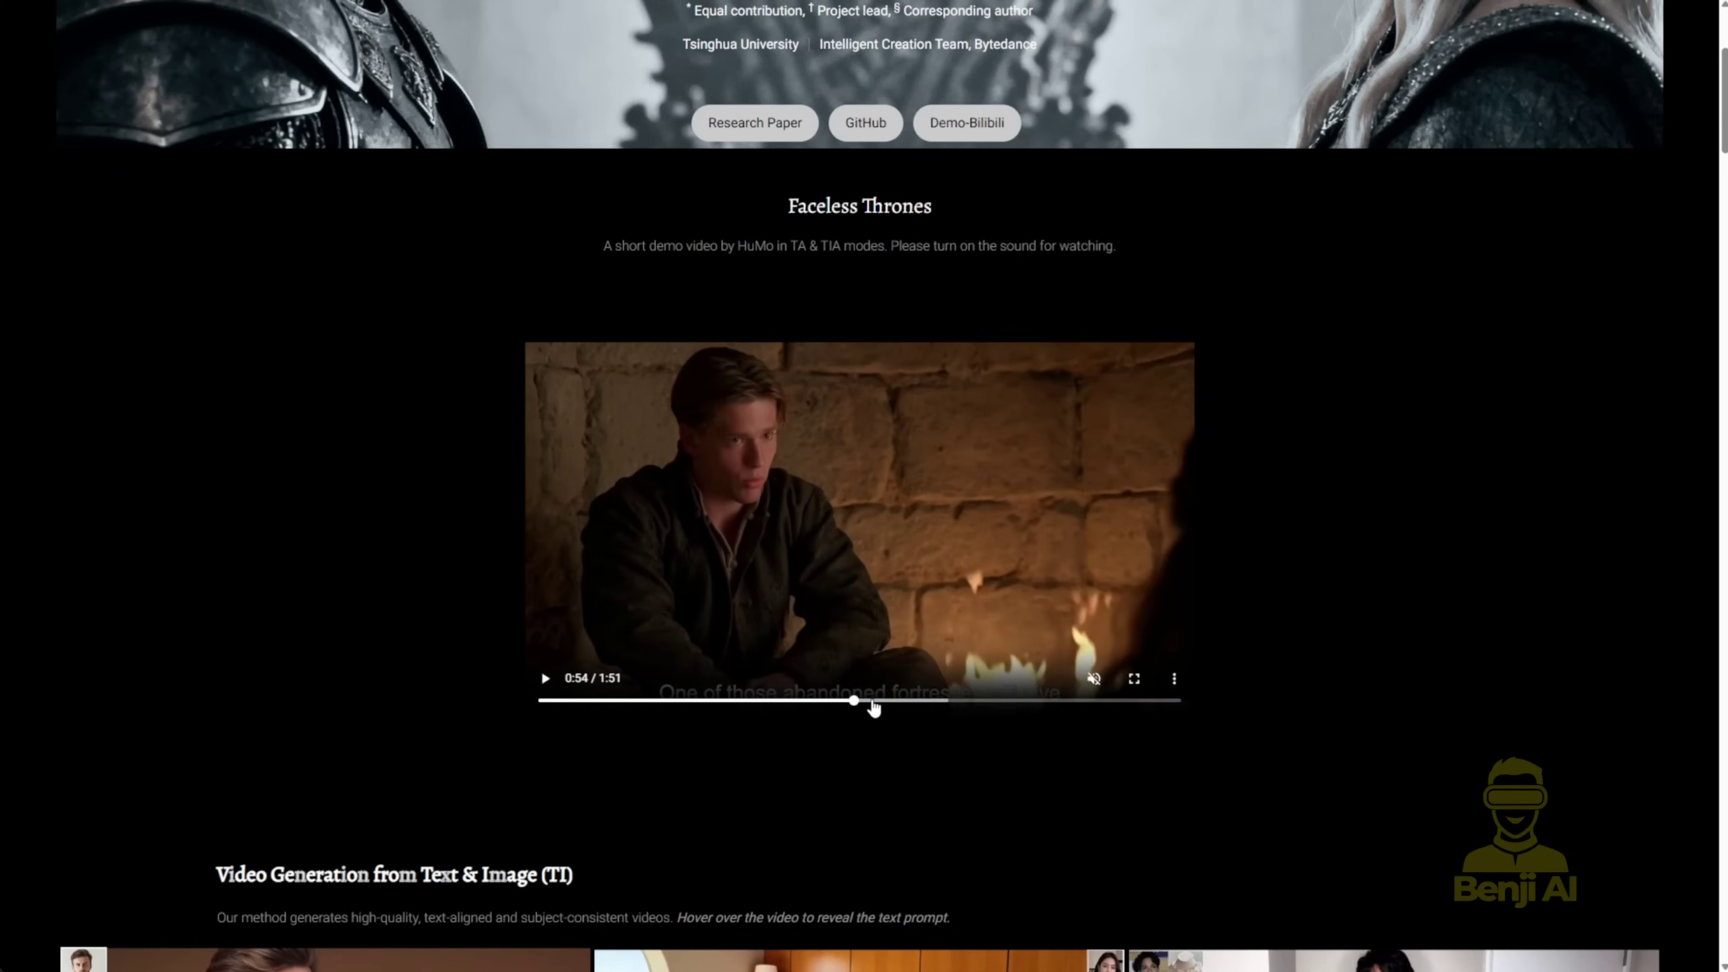
click(937, 702)
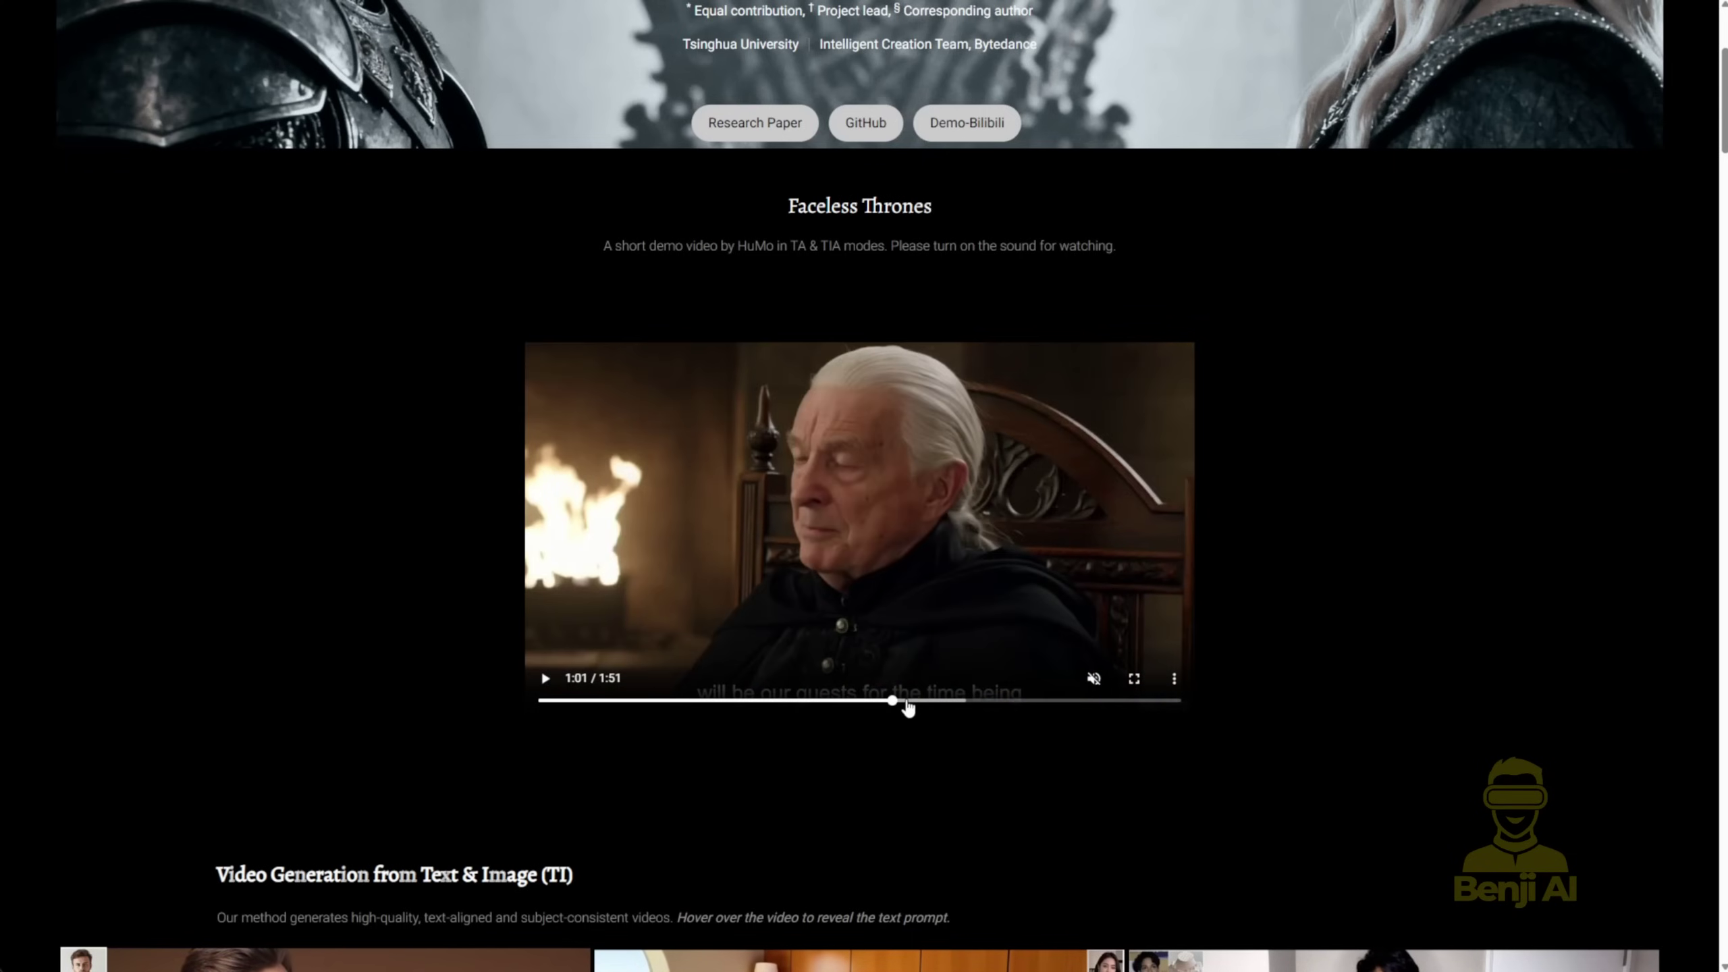
scroll(1122, 714, down, 10)
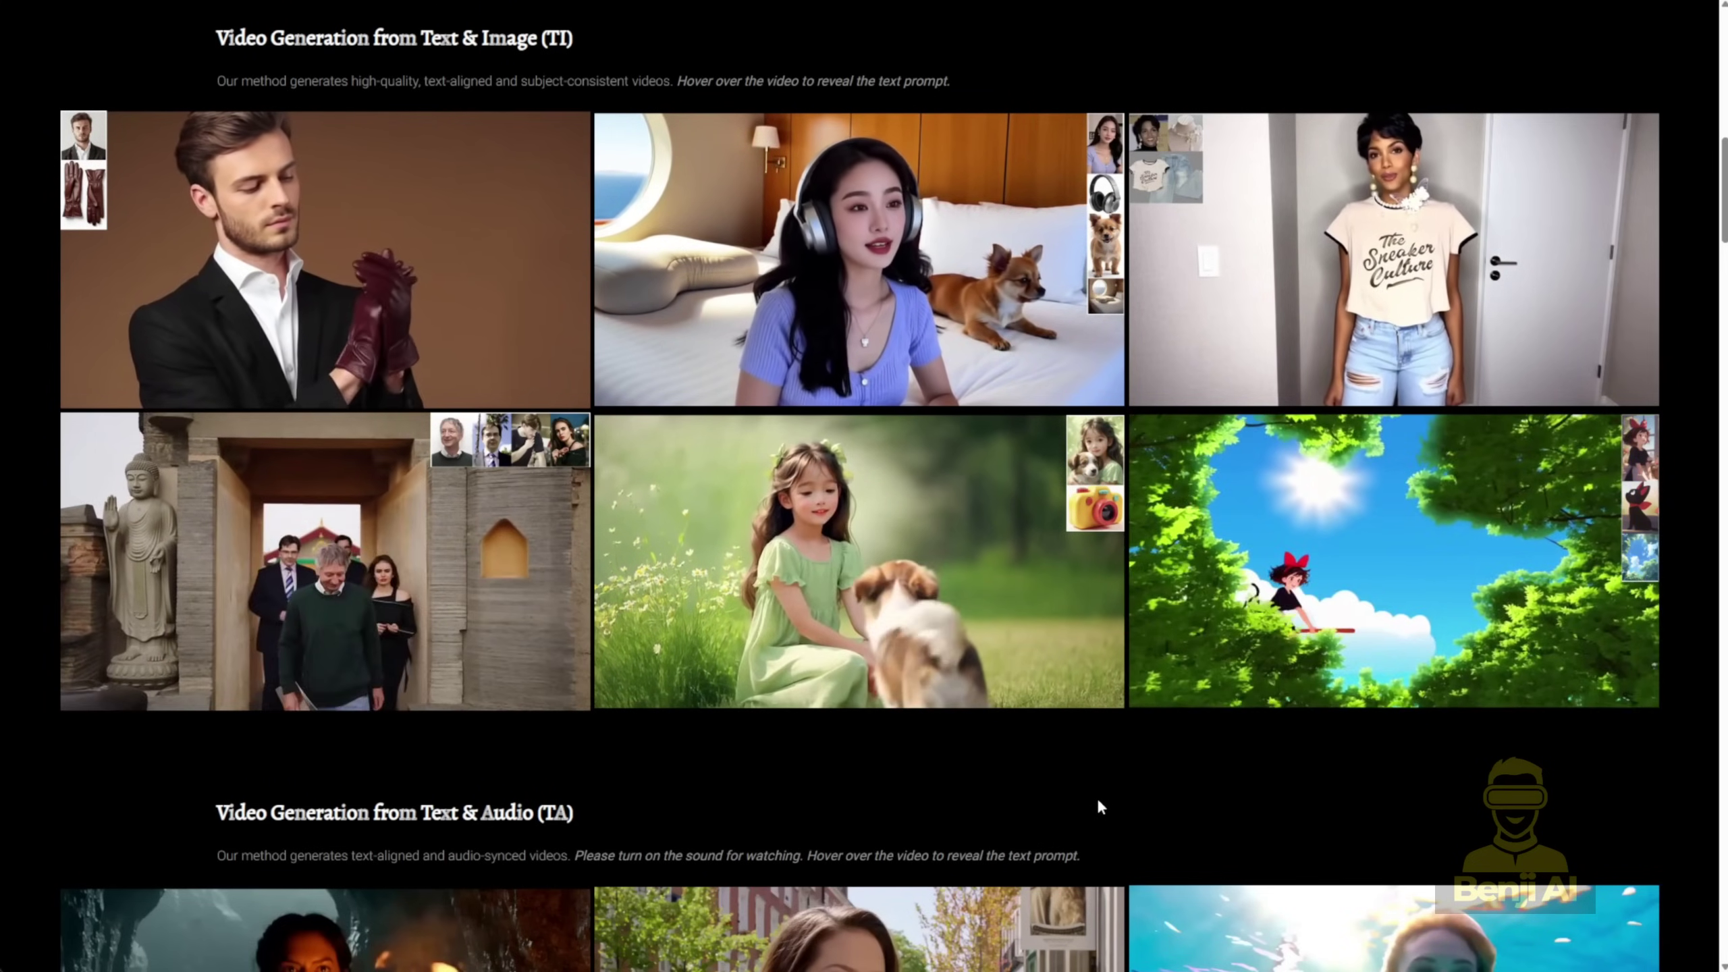
Scroll past the TA, TIA and Text Control / Edit examples to Subject Preservation Comparison
scroll(1096, 797, down, 8)
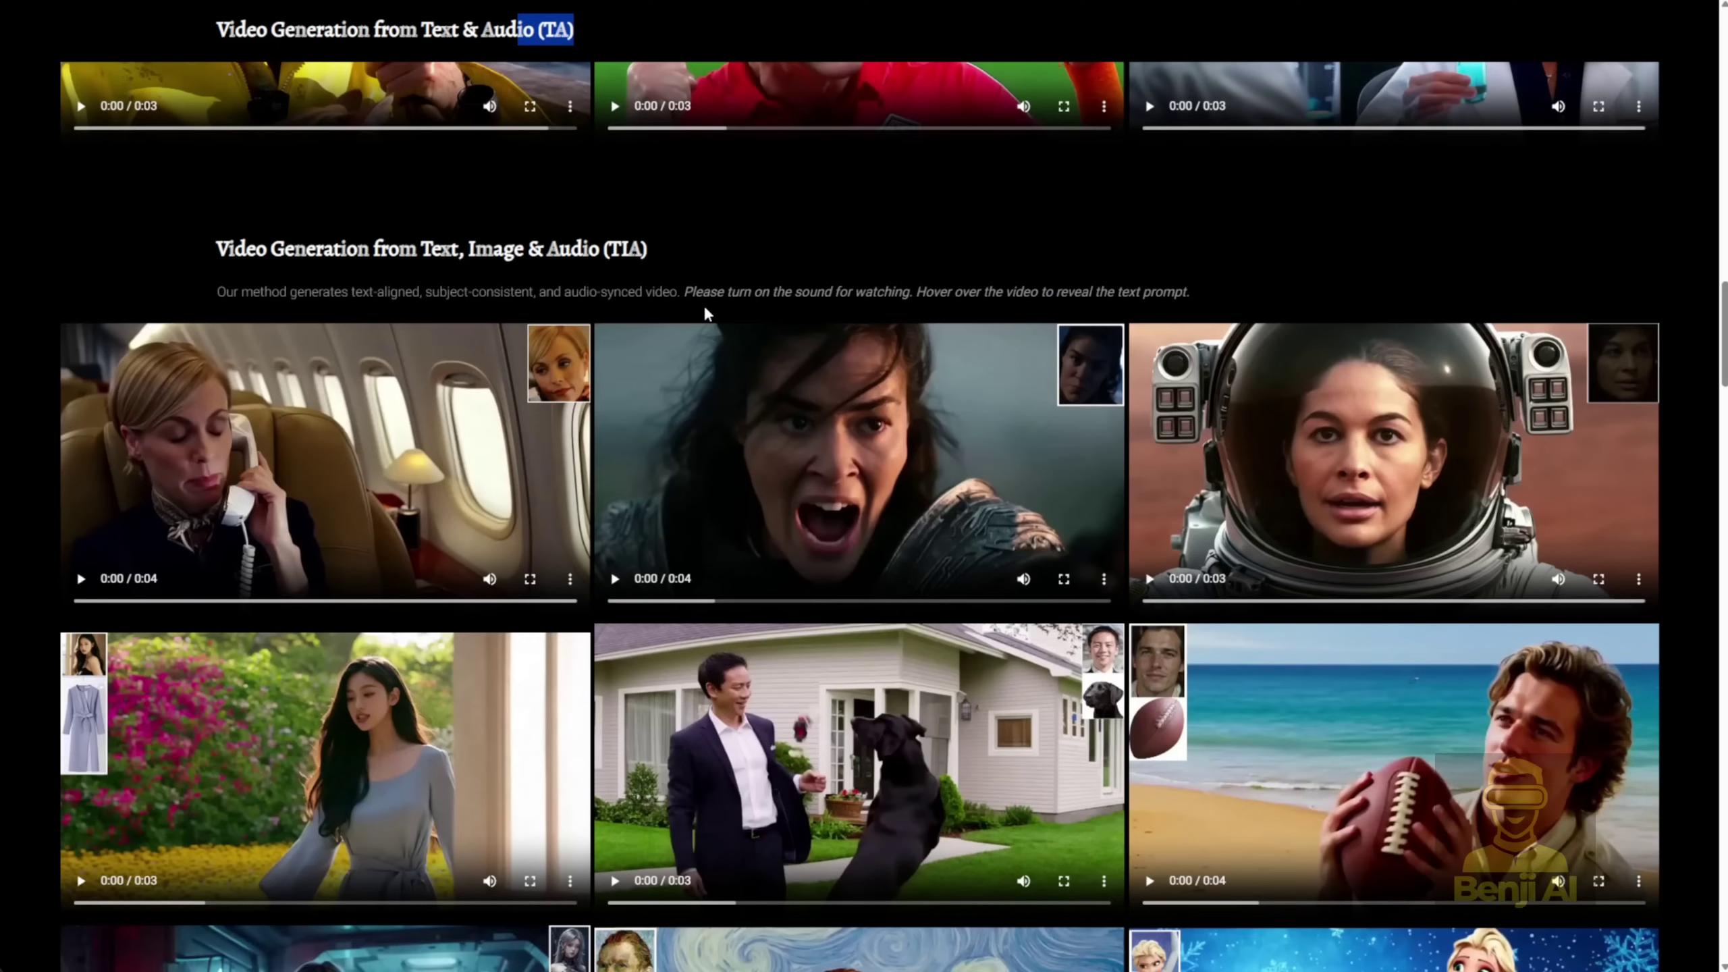
scroll(705, 314, down, 3)
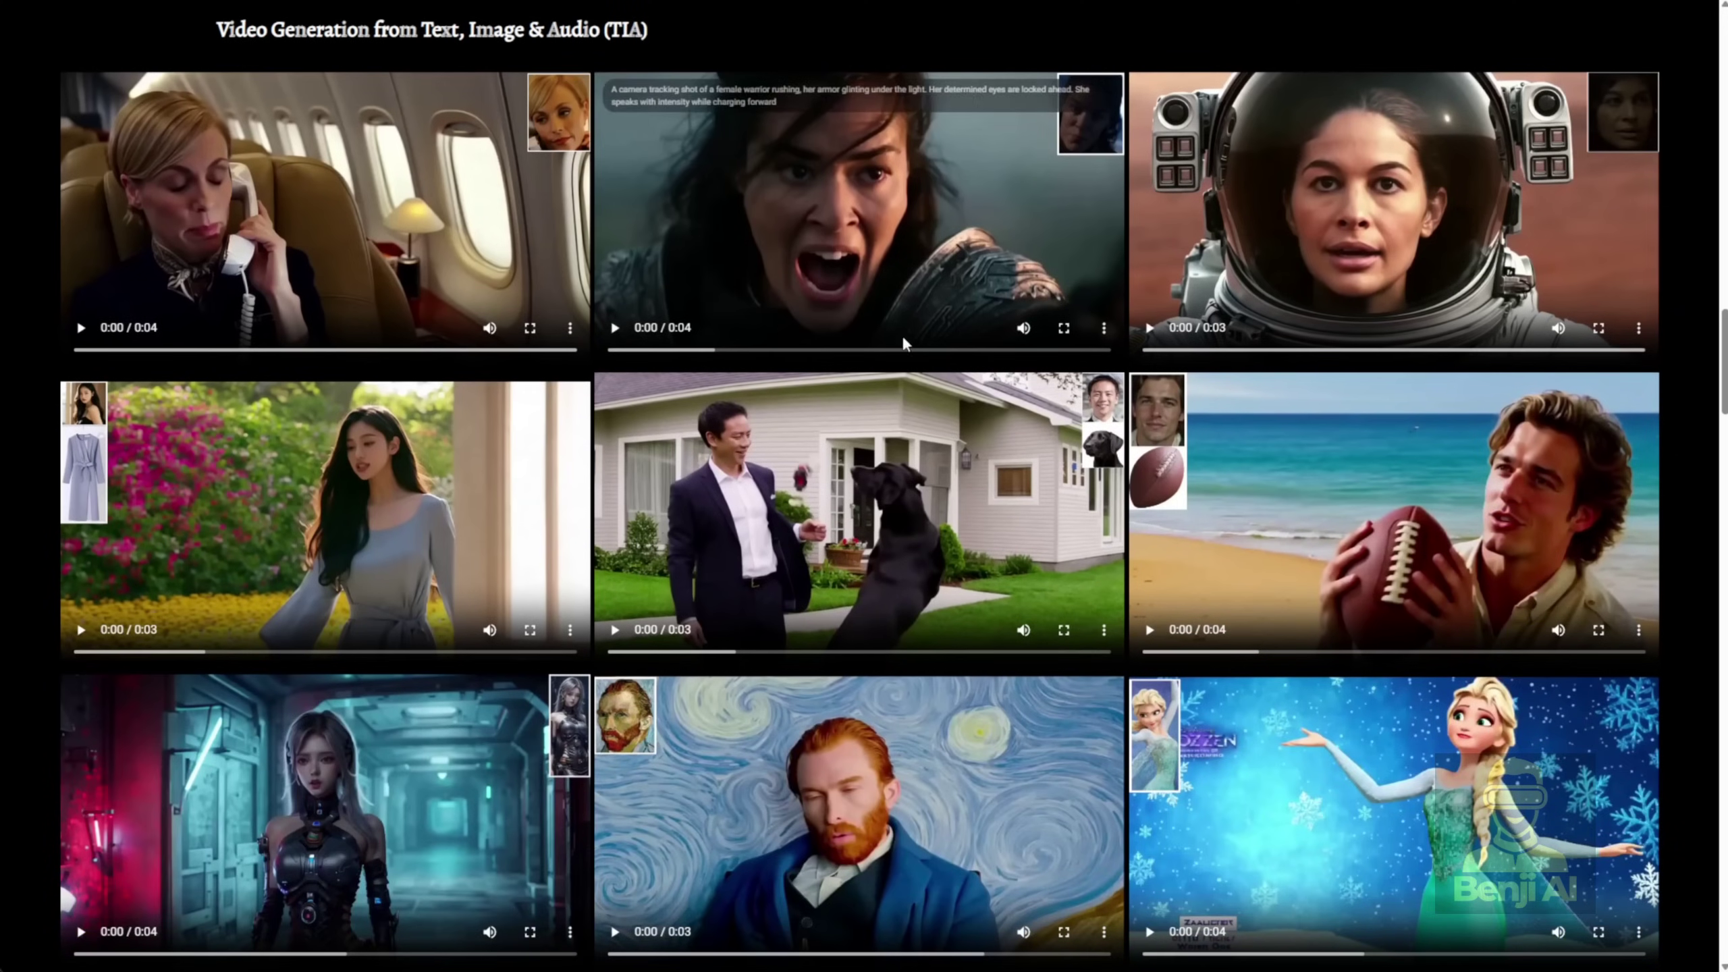
mouse_move(1232, 451)
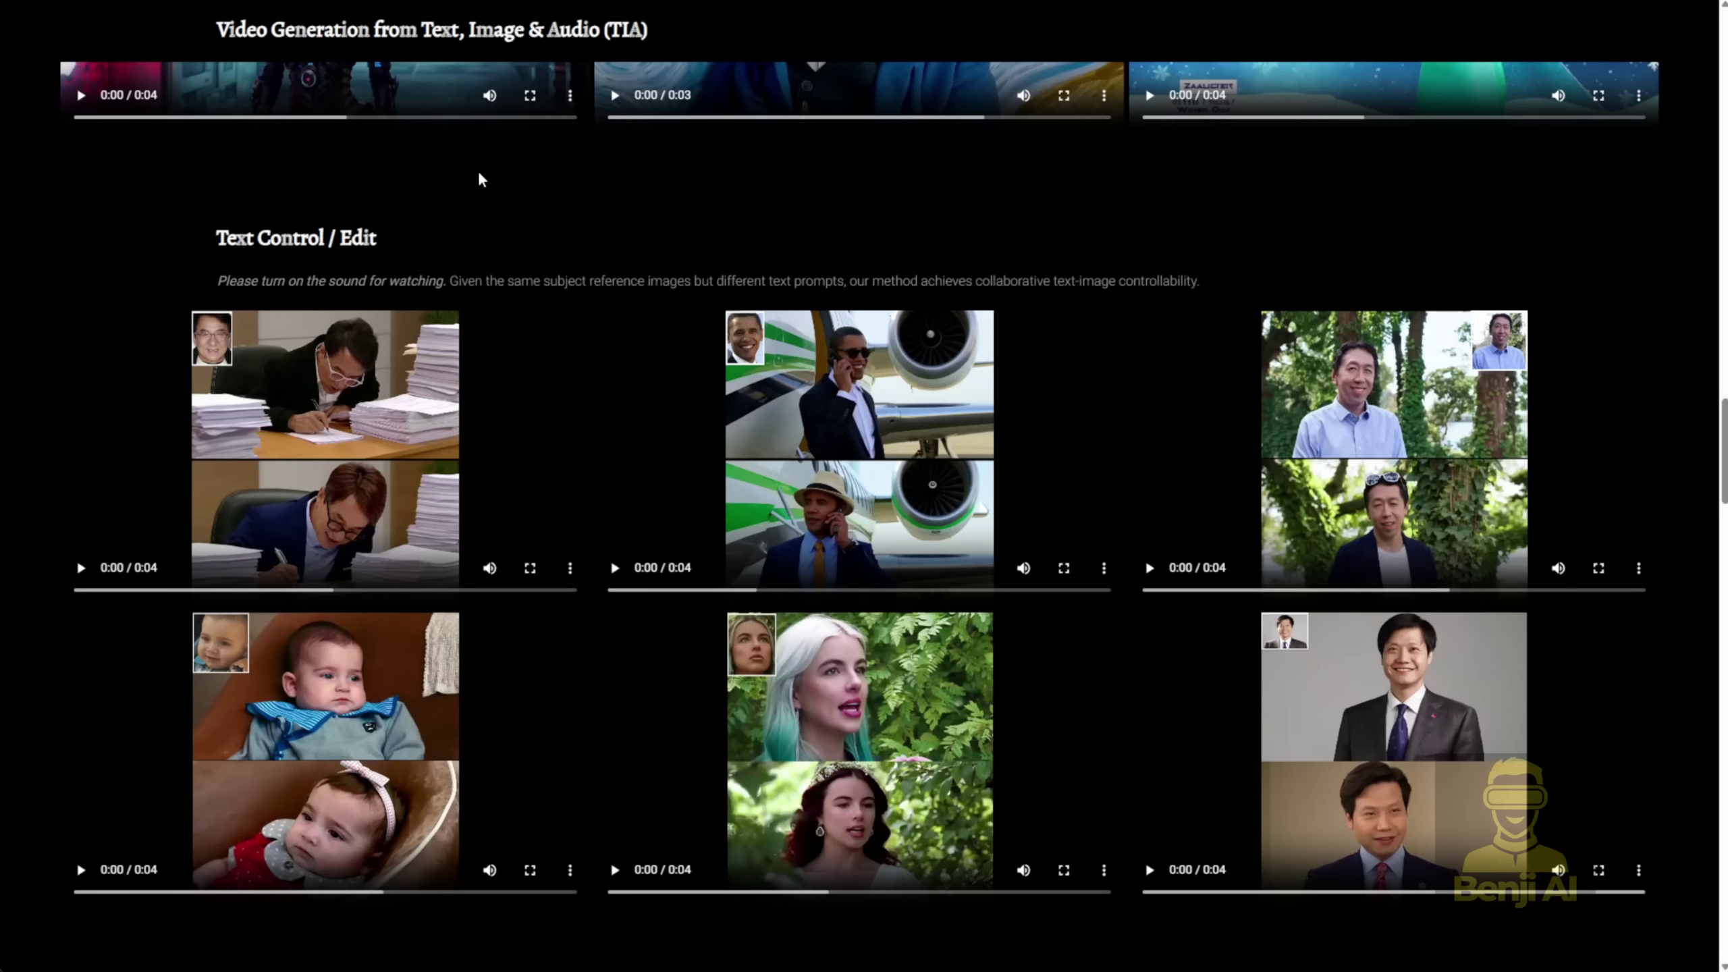
scroll(961, 805, down, 15)
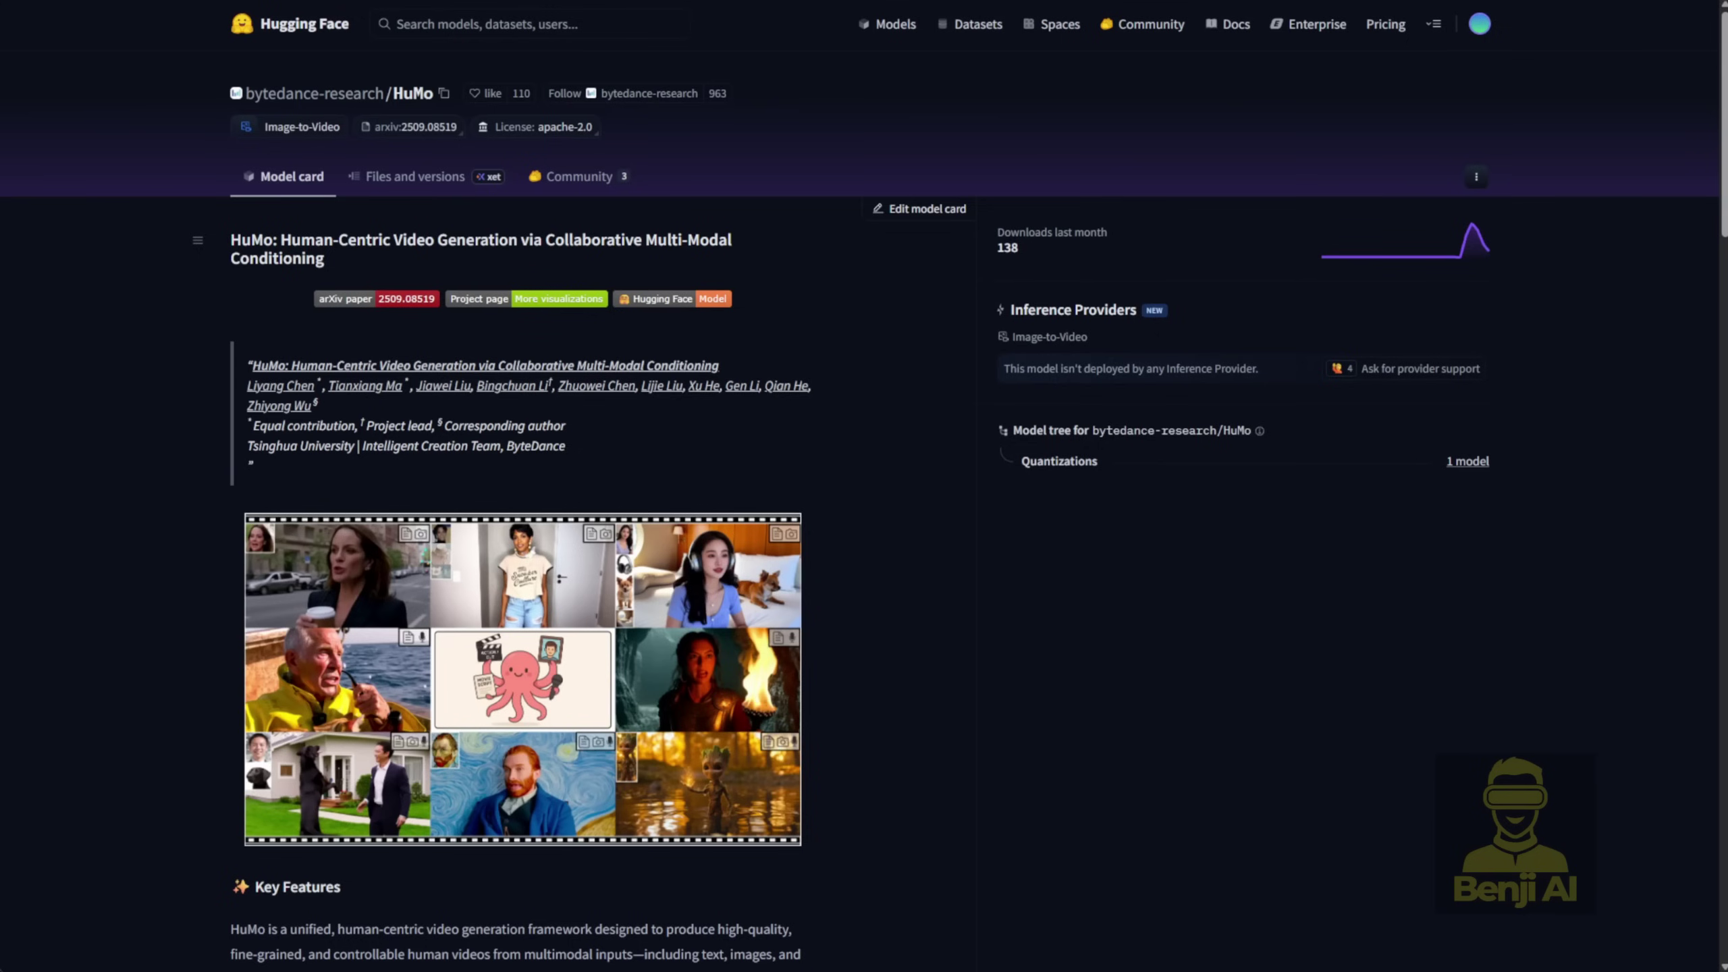
Browse the HuMo repository's files, read the HuMo-17B model card, then return to the file list
mouse_move(337, 95)
click(414, 177)
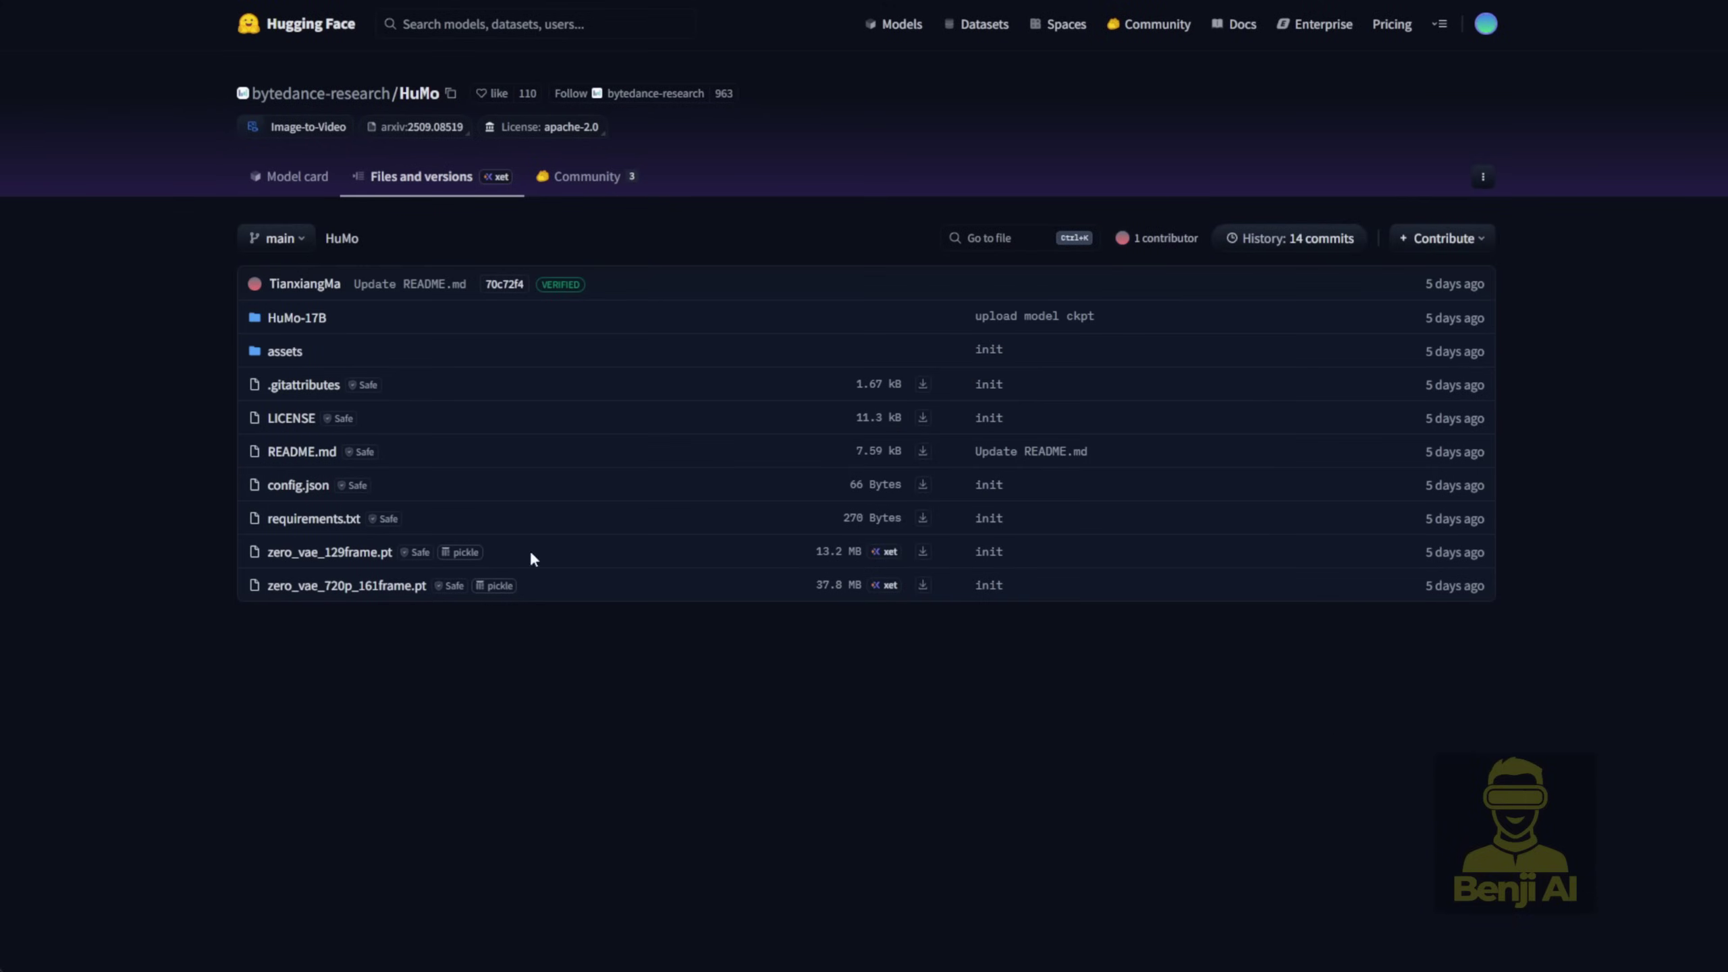
click(318, 322)
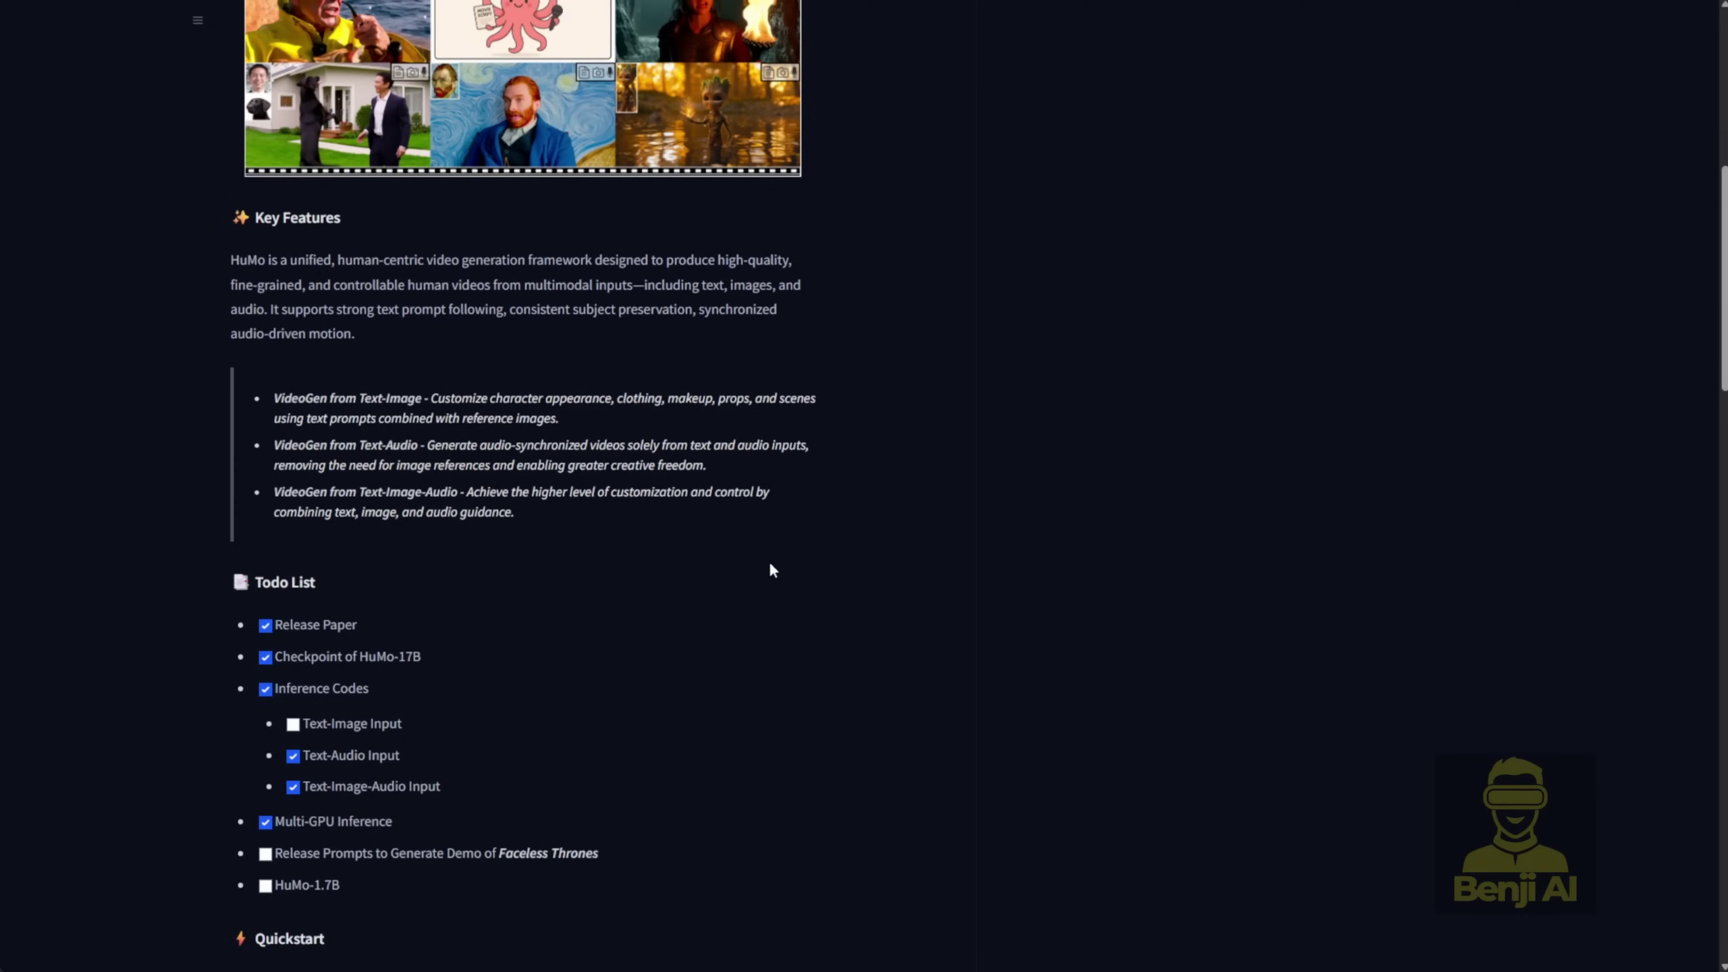
scroll(770, 565, down, 2)
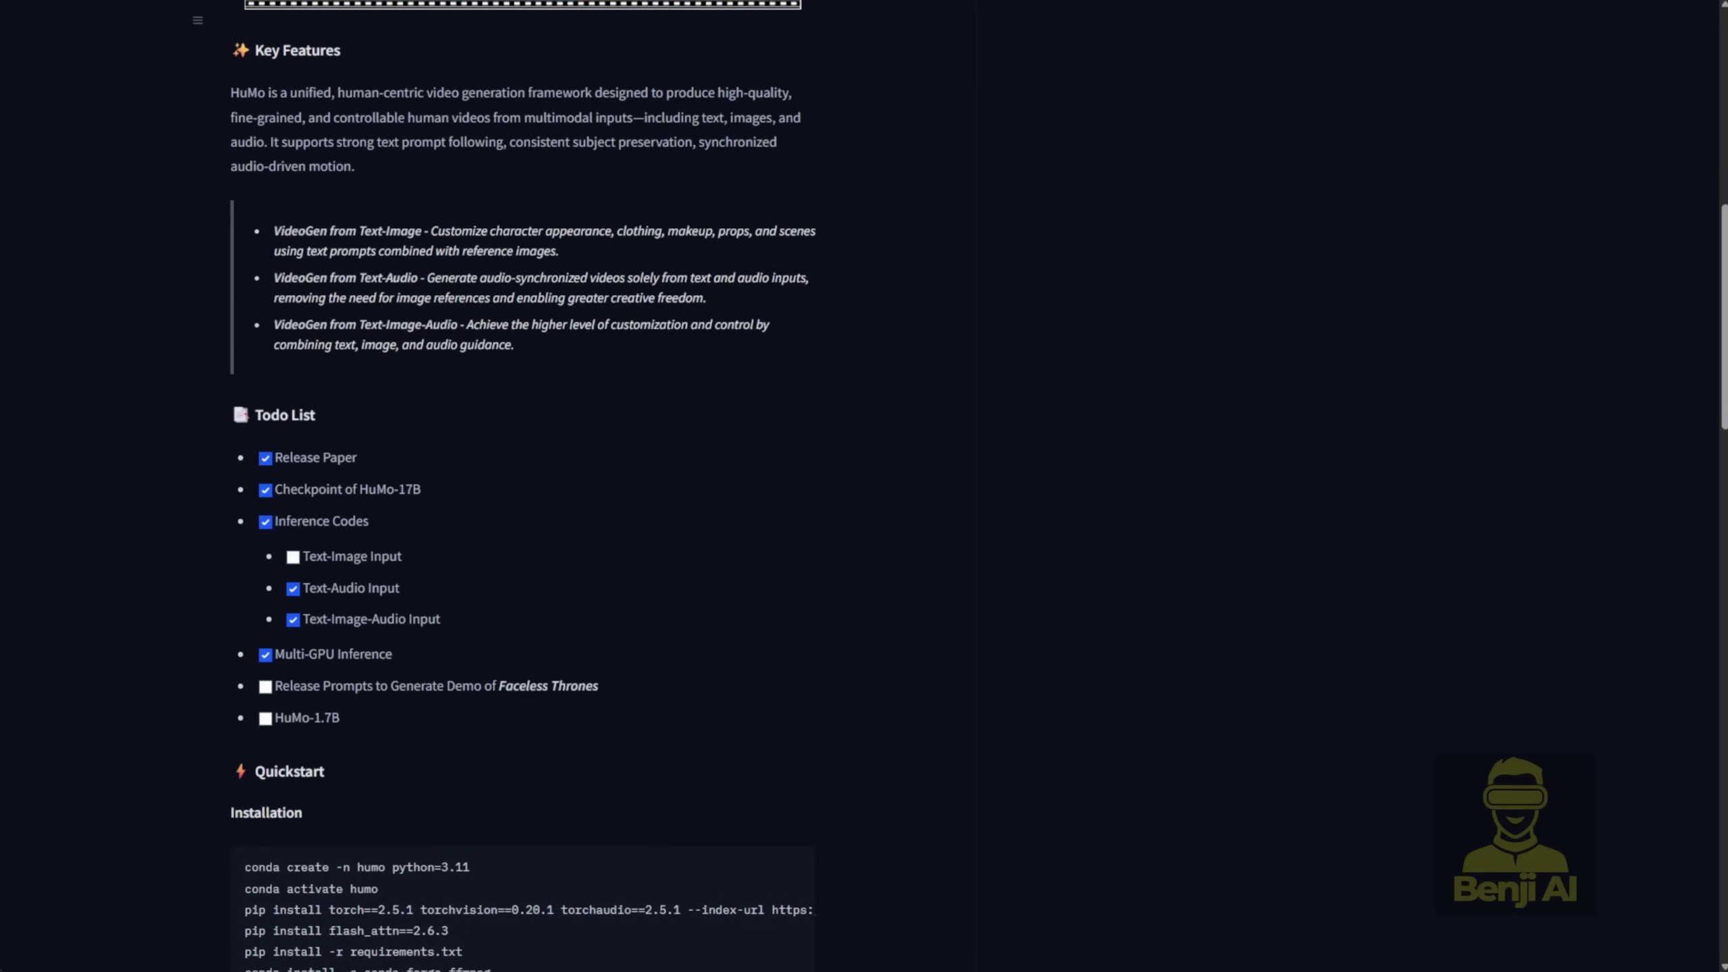
scroll(793, 477, up, 10)
click(385, 175)
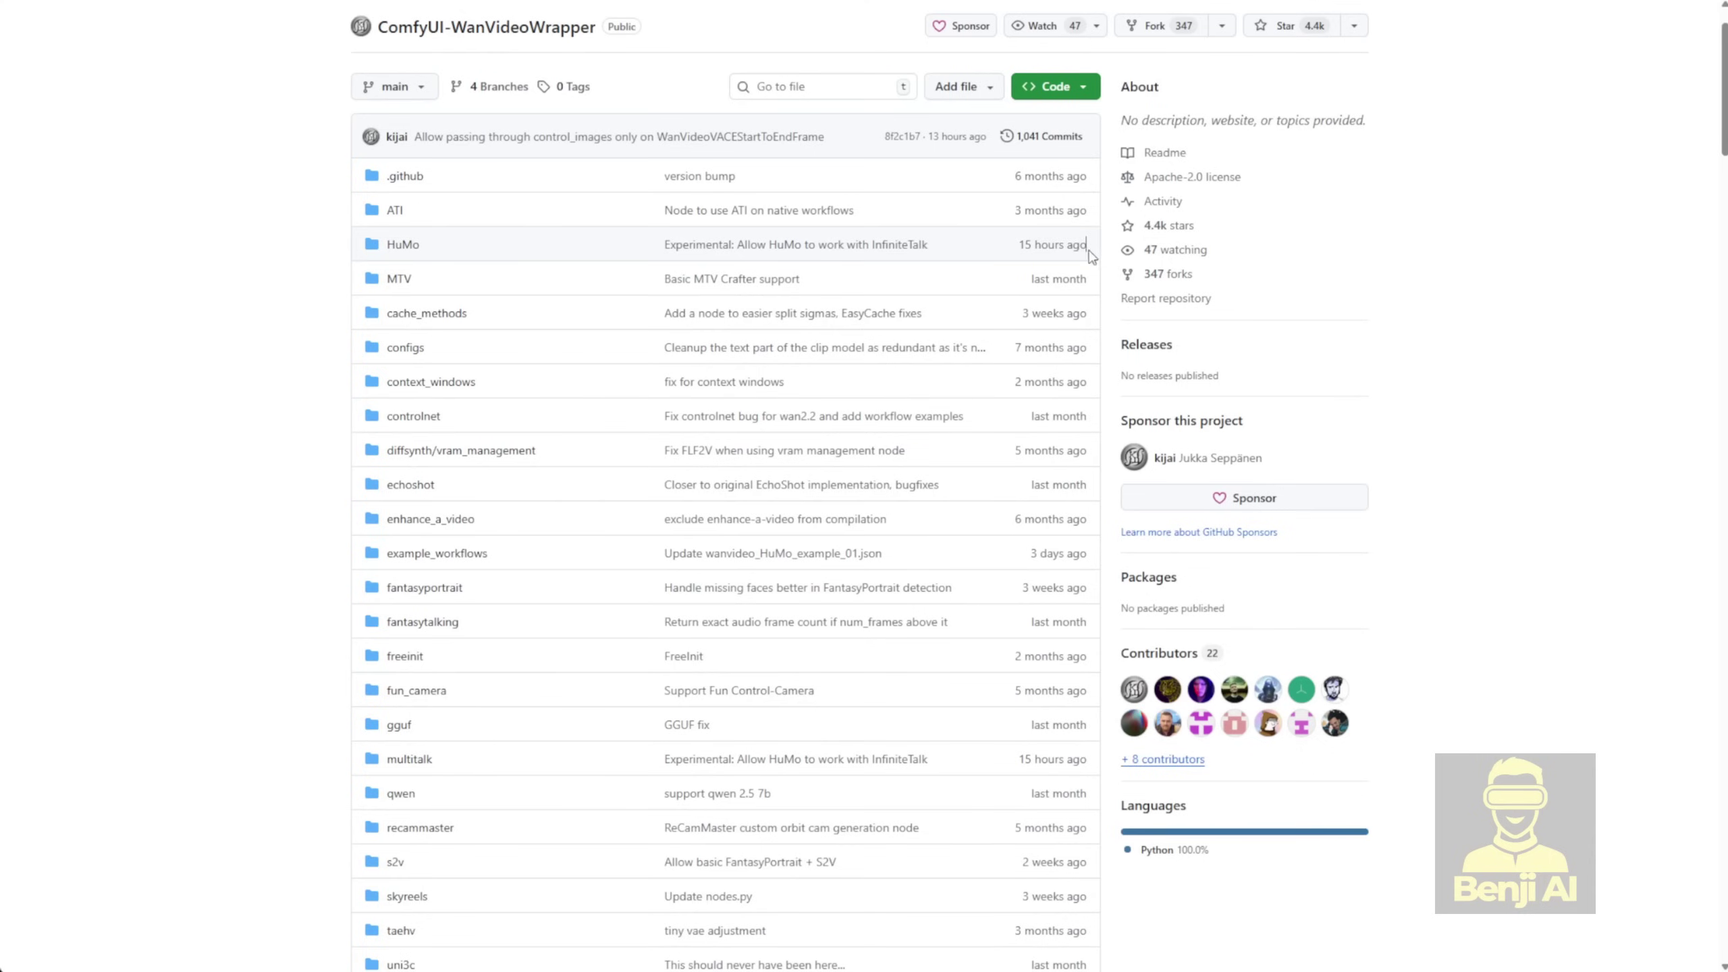
Open the HuMo folder's latest commit, which lets HuMo work with InfiniteTalk, and inspect its title
drag(1091, 248, 365, 259)
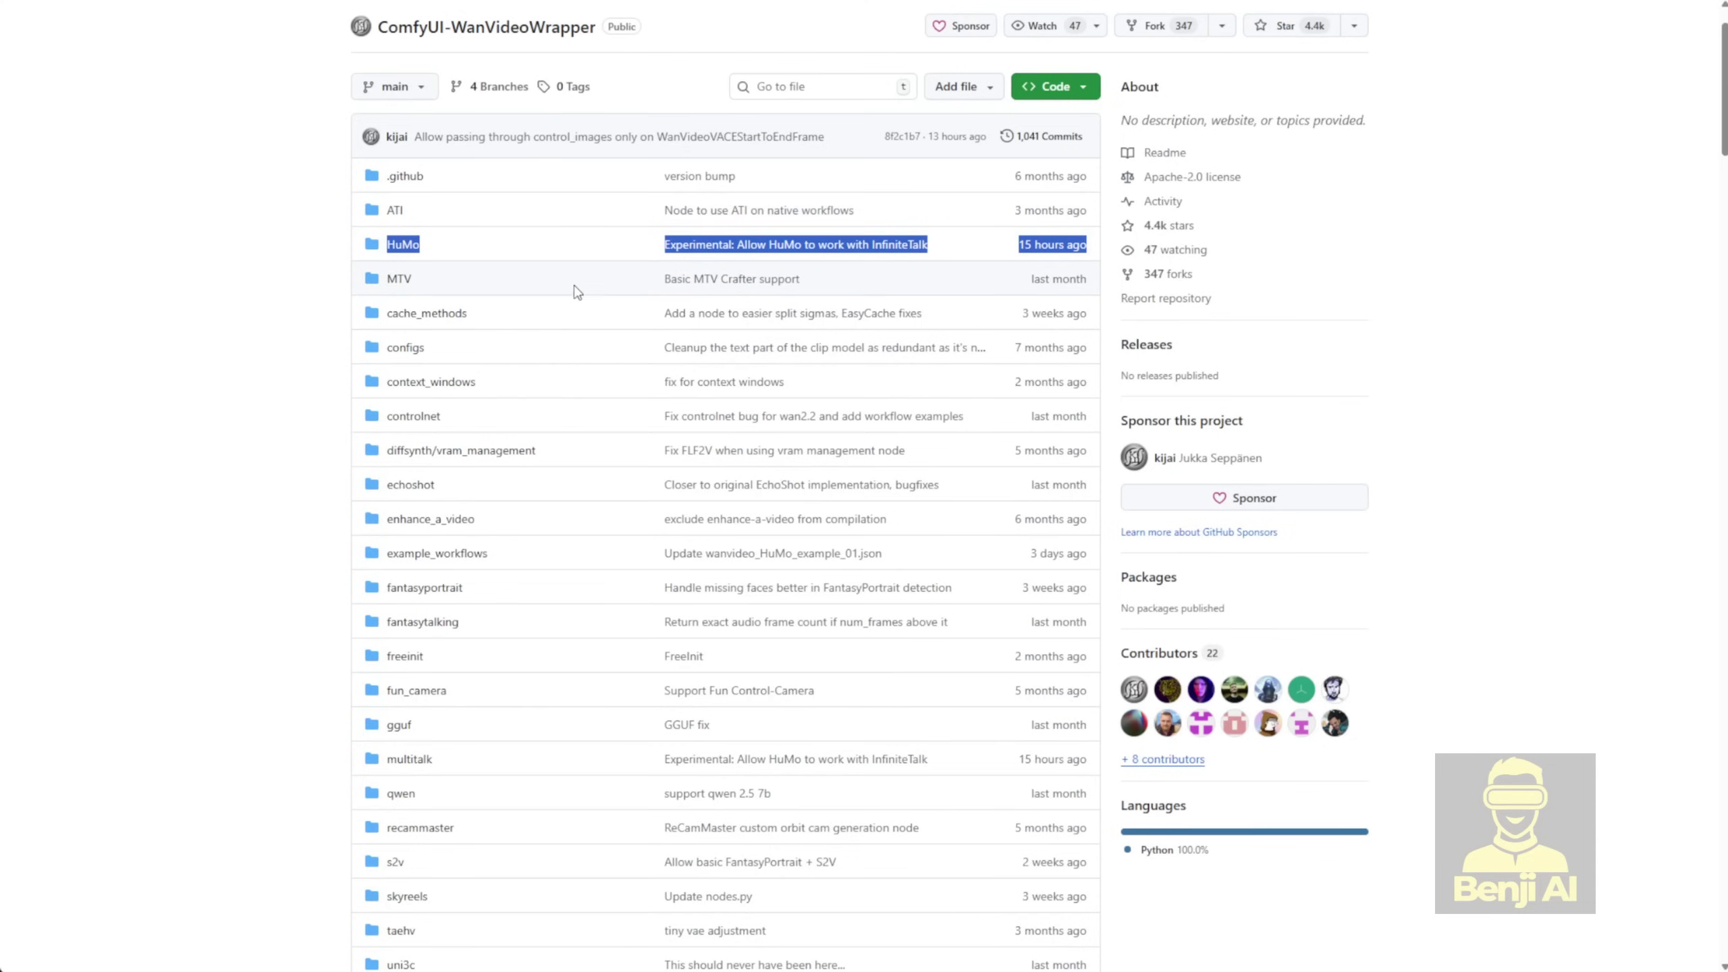
click(877, 245)
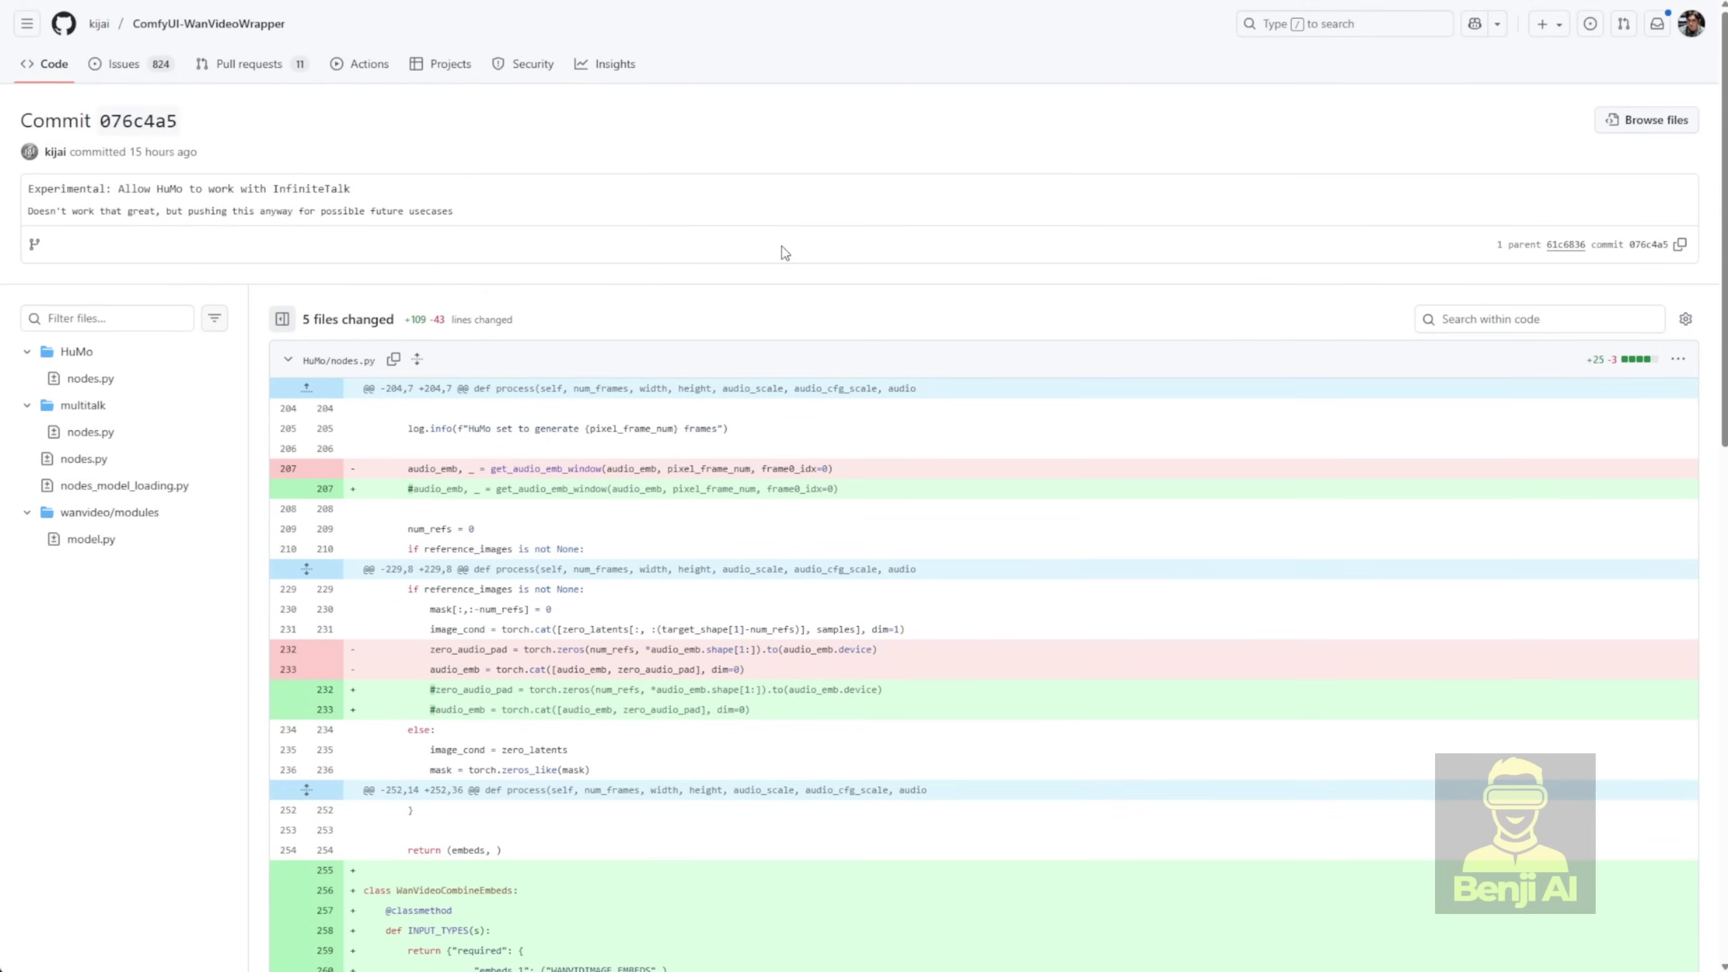
drag(40, 189, 198, 189)
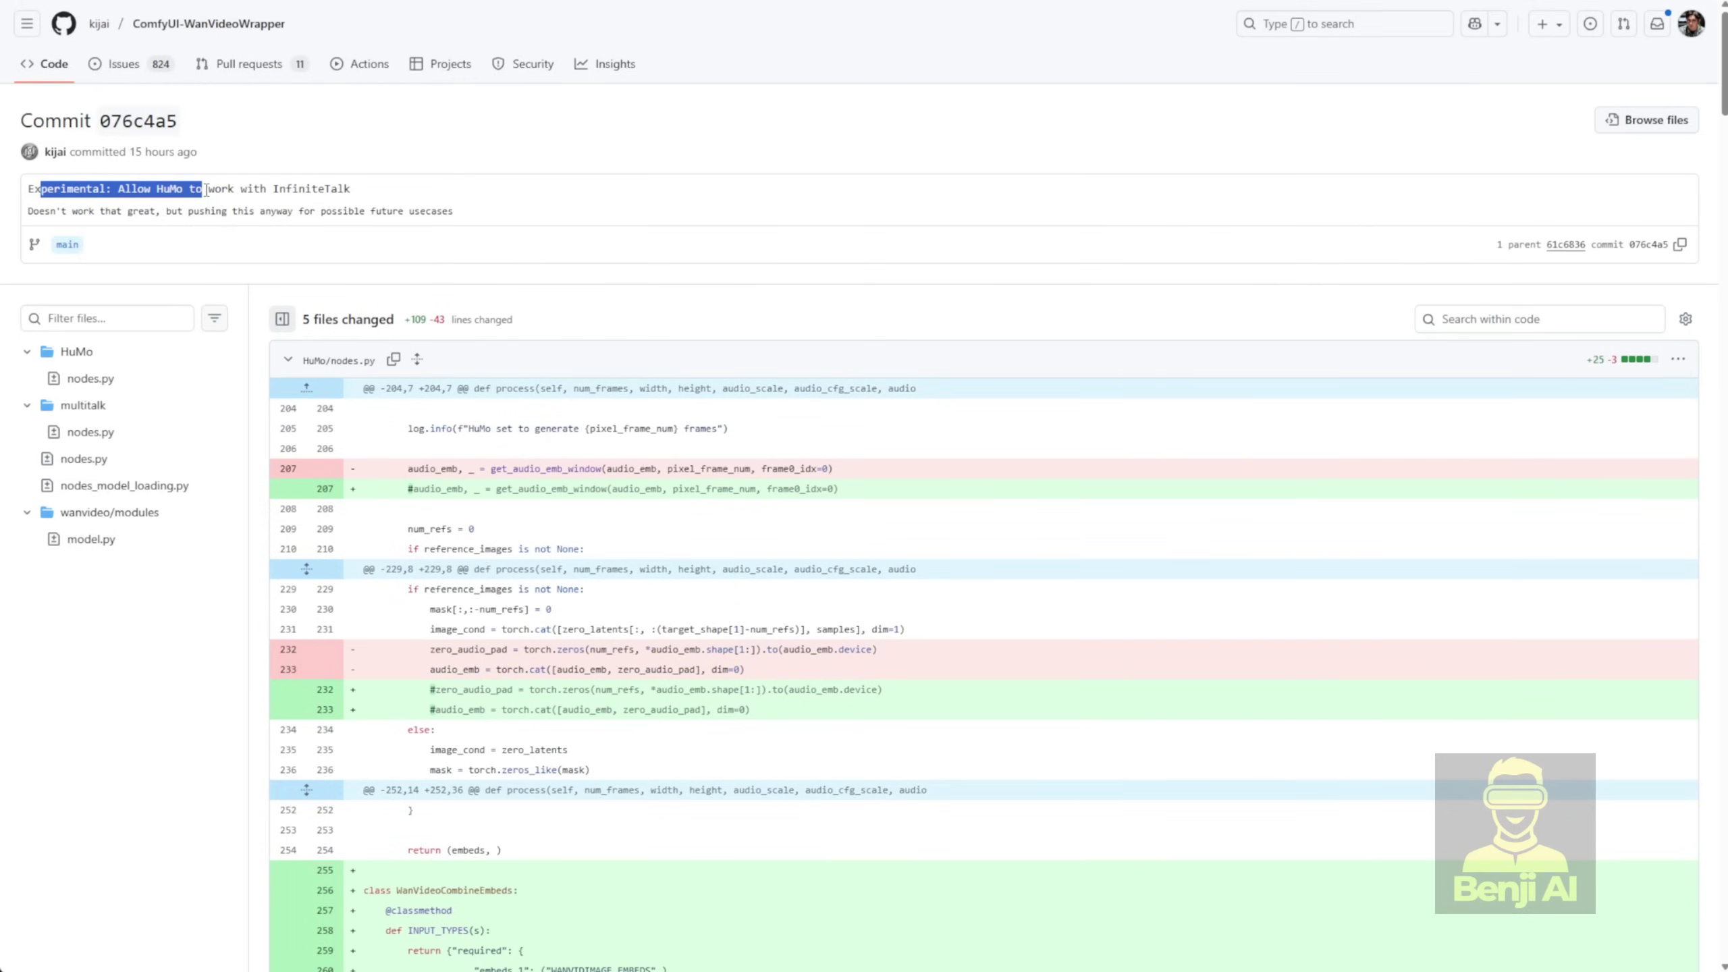
click(222, 189)
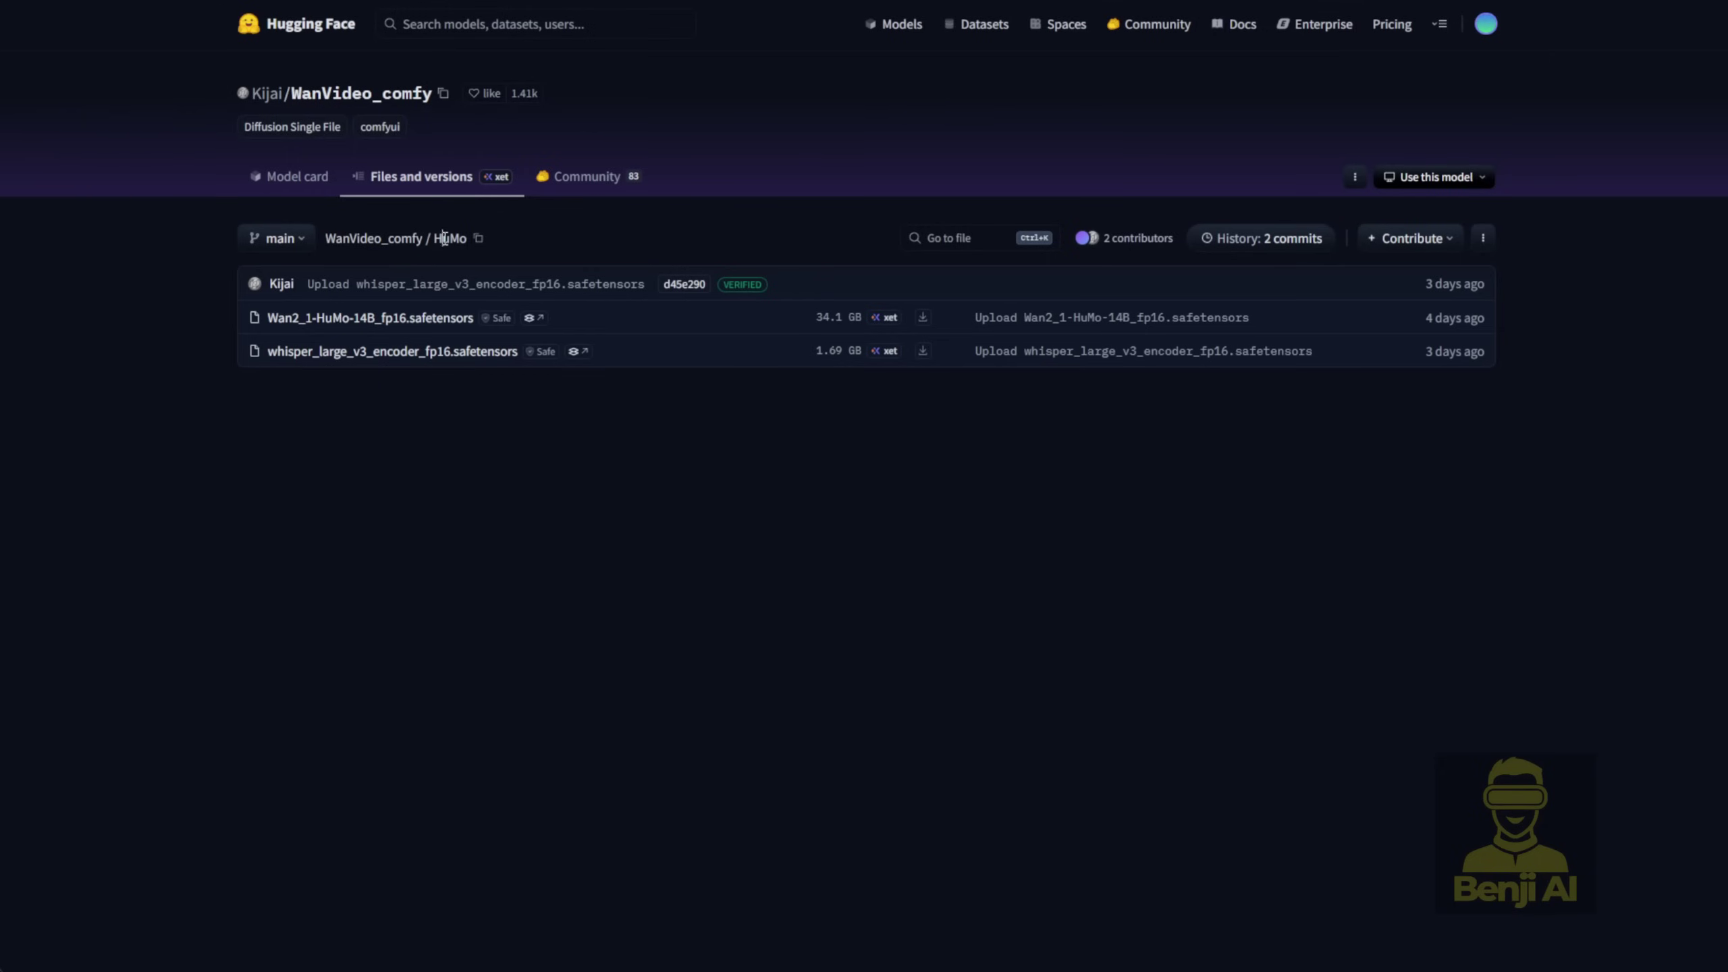
Select the Wan2_1-HuMo-14B_fp16.safetensors and whisper_large_v3_encoder_fp16.safetensors file names
double_click(444, 238)
drag(587, 318, 266, 320)
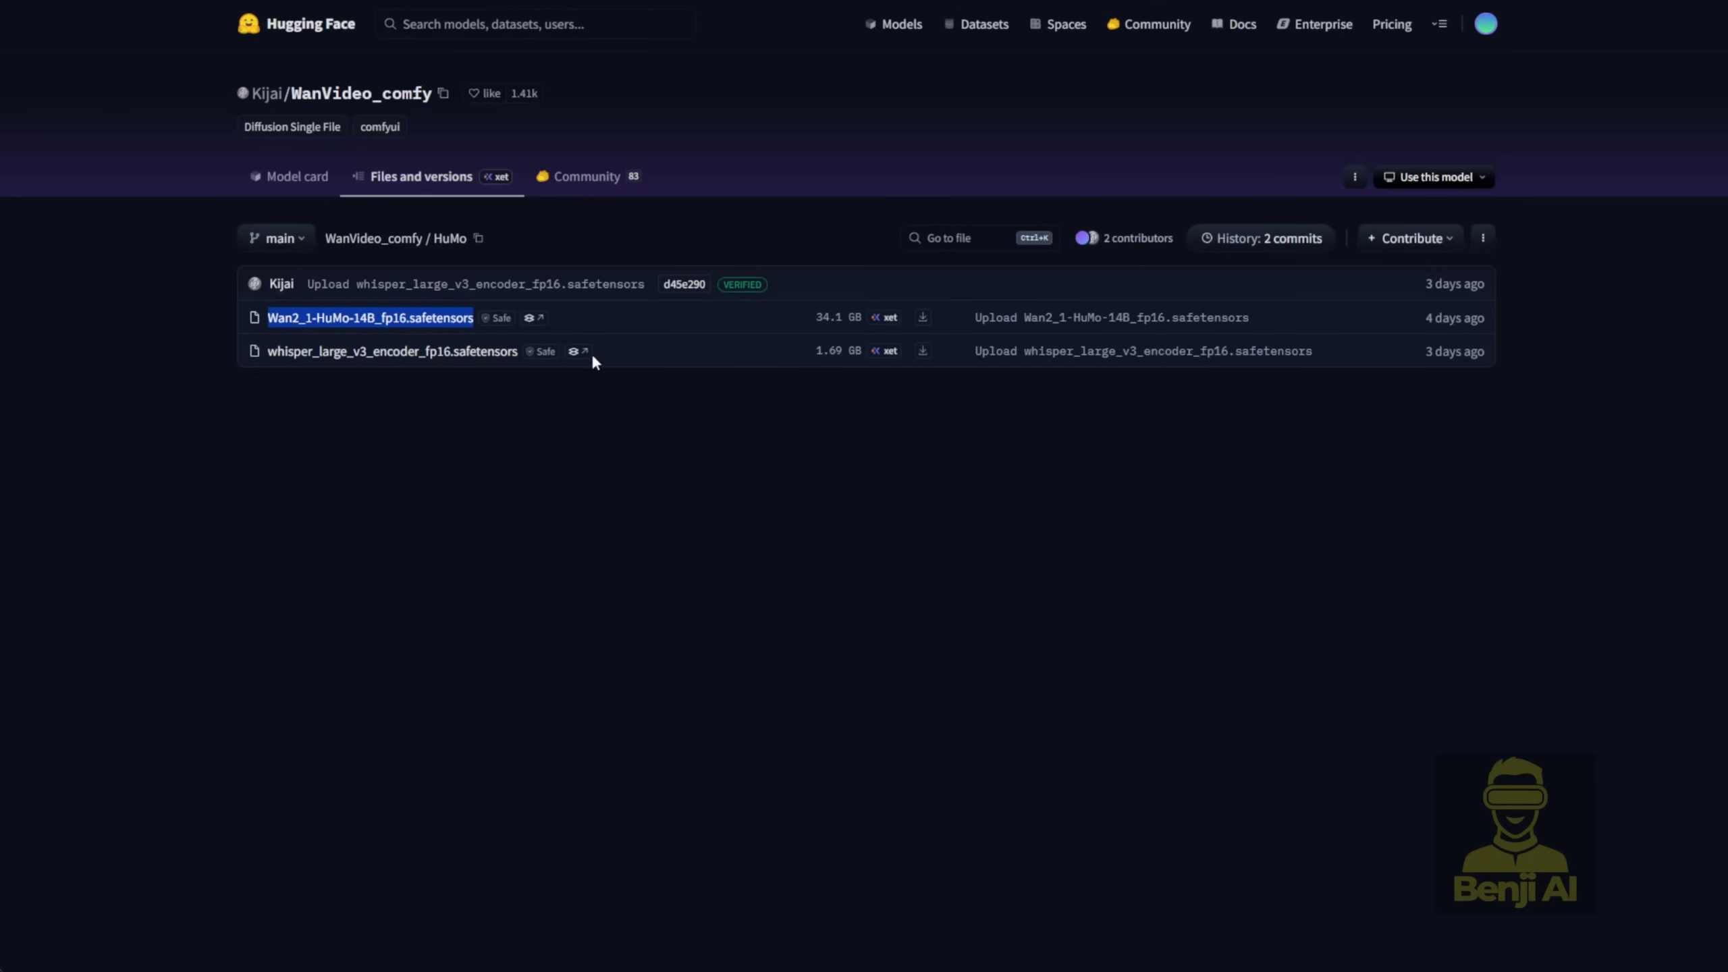
key(ctrl+Tab)
click(308, 391)
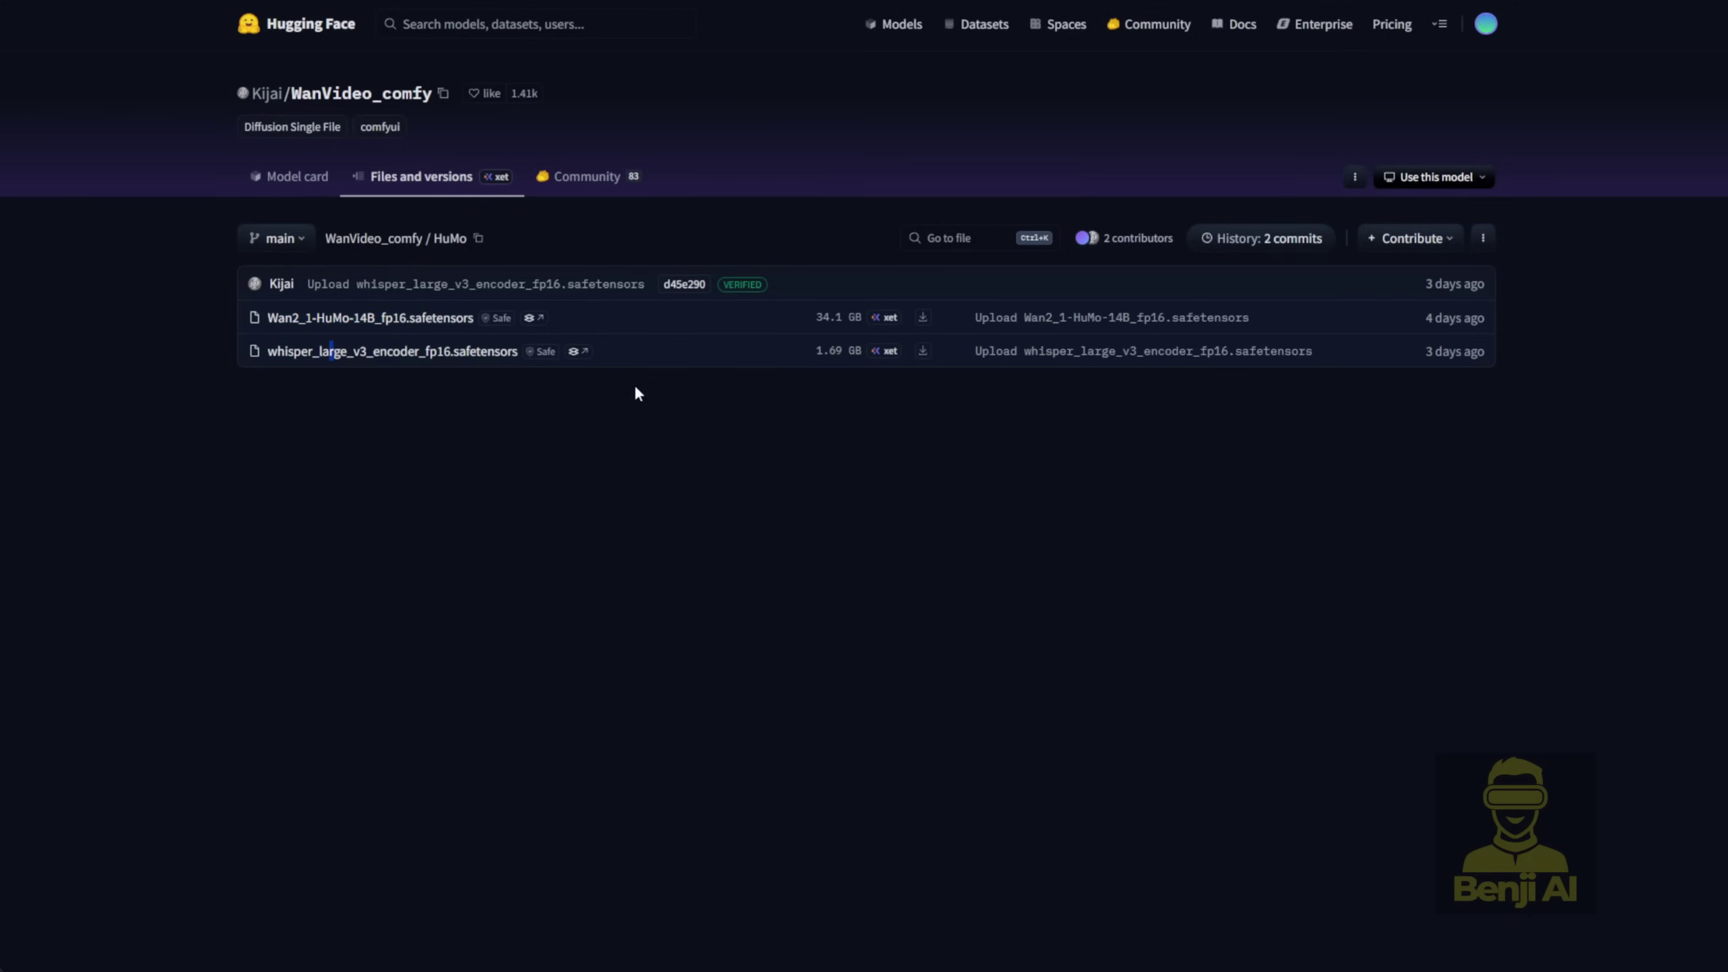
drag(518, 351, 266, 367)
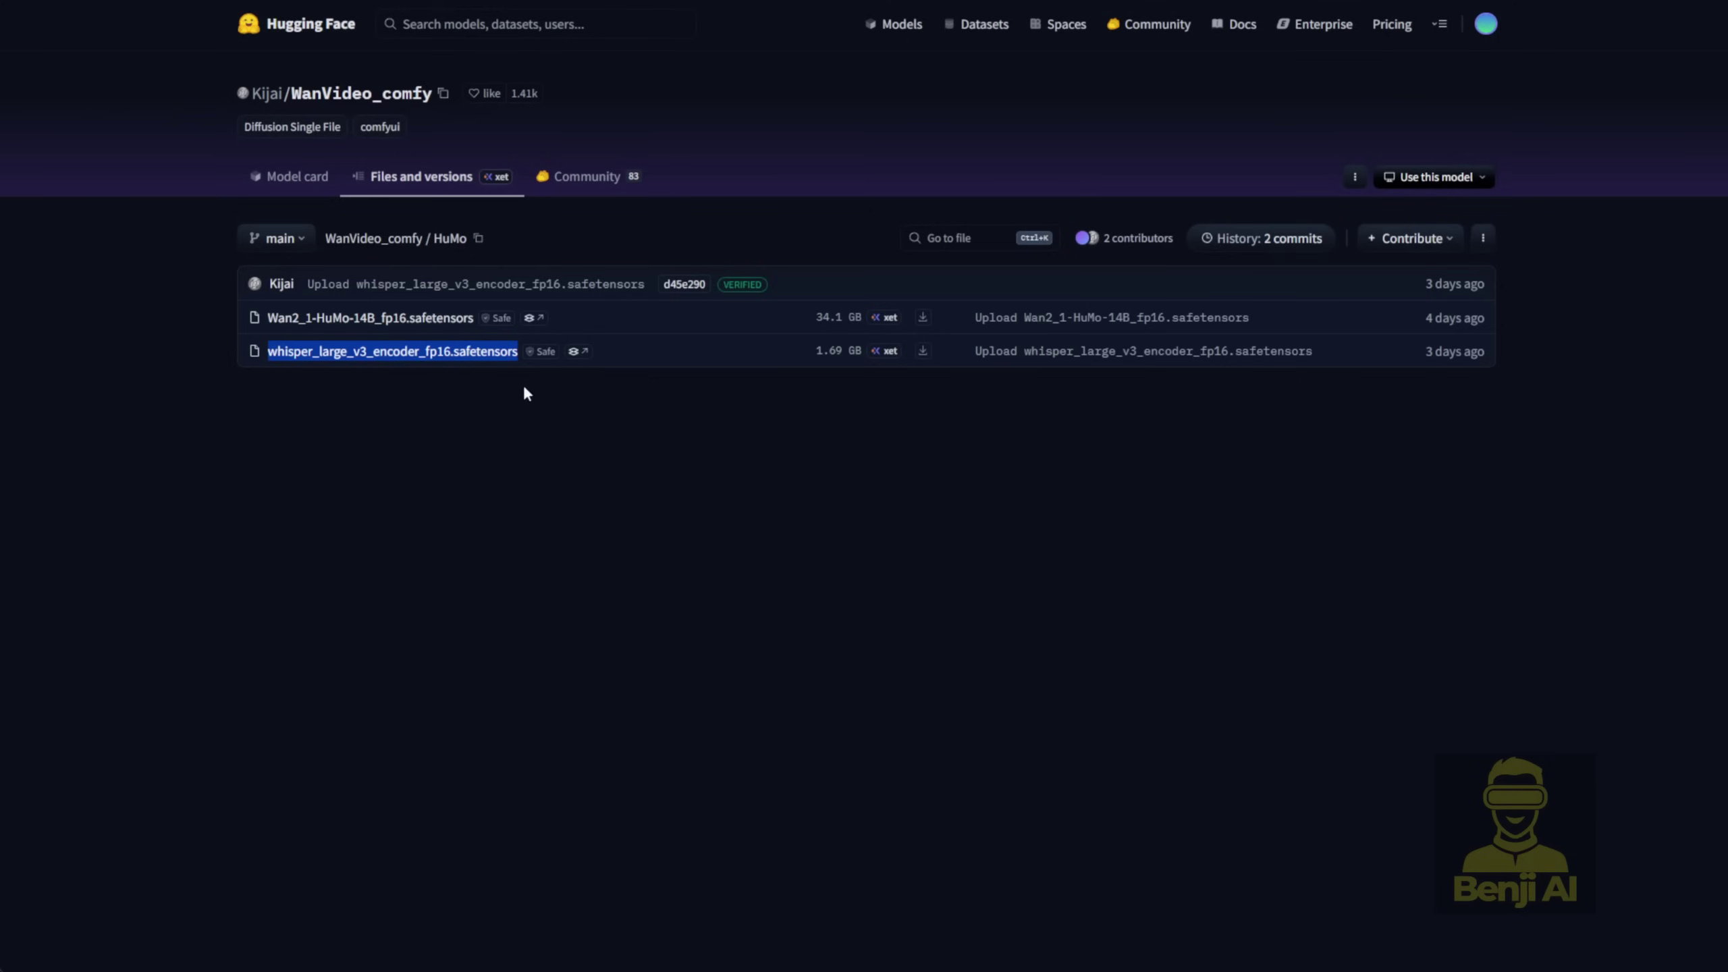
click(614, 439)
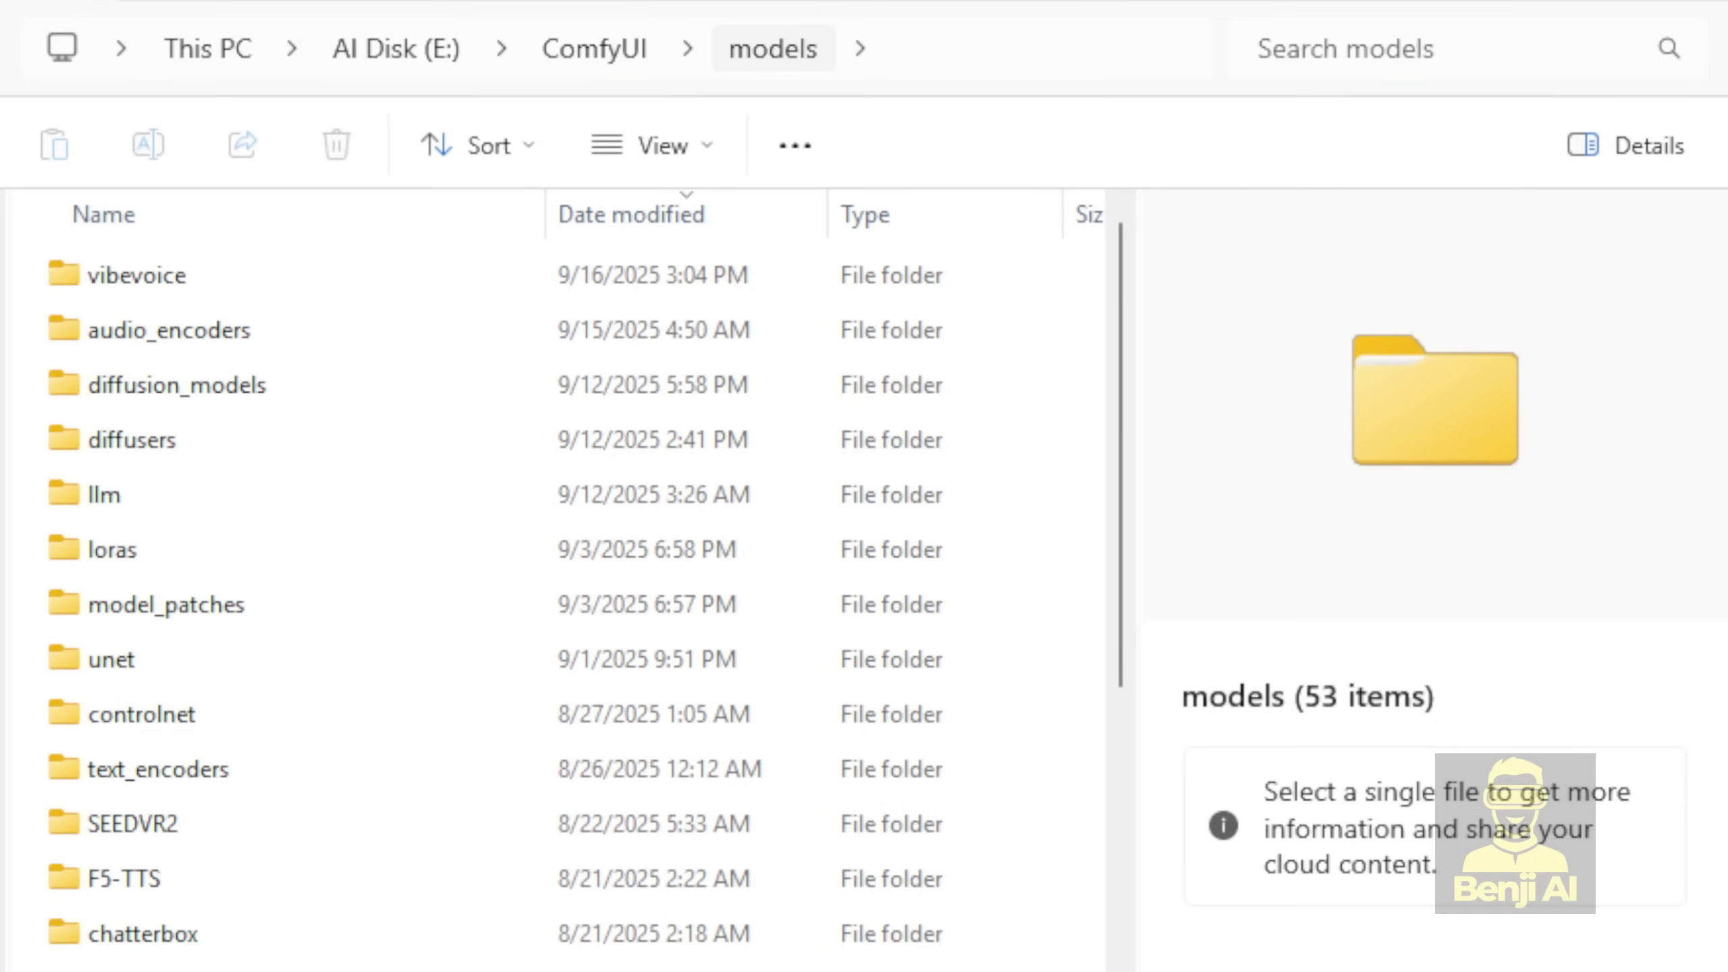
Check the diffusion_models\Wan2_1 folder that holds the HuMo model
click(198, 384)
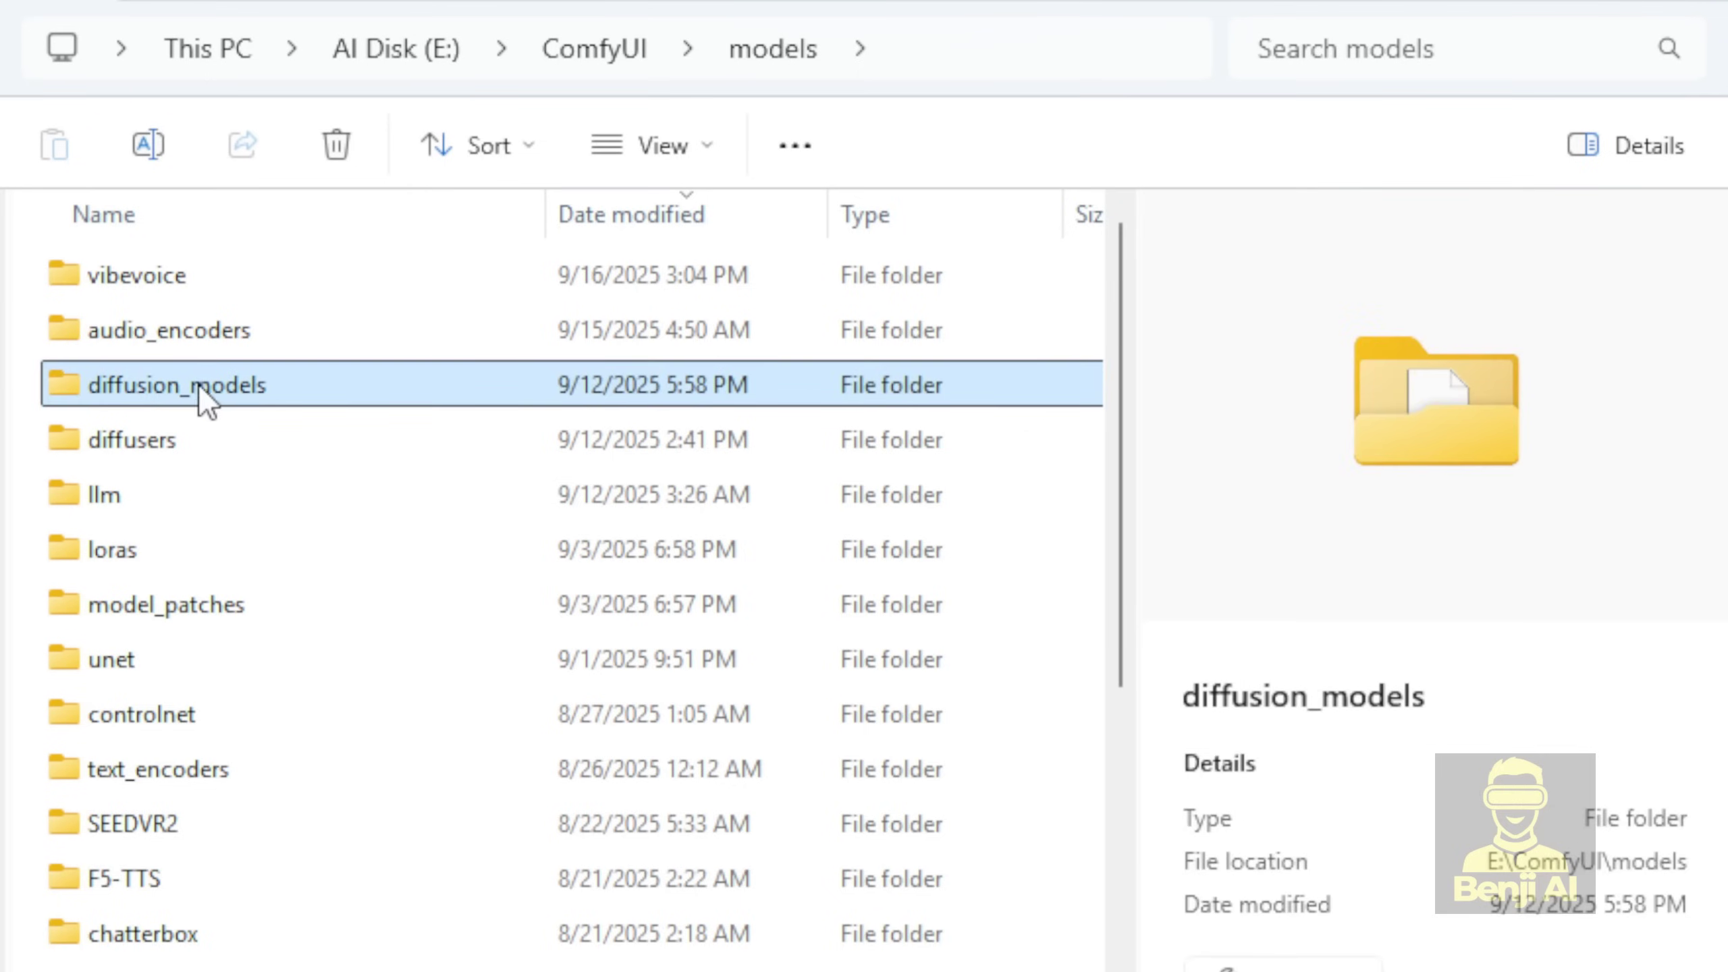
double_click(245, 390)
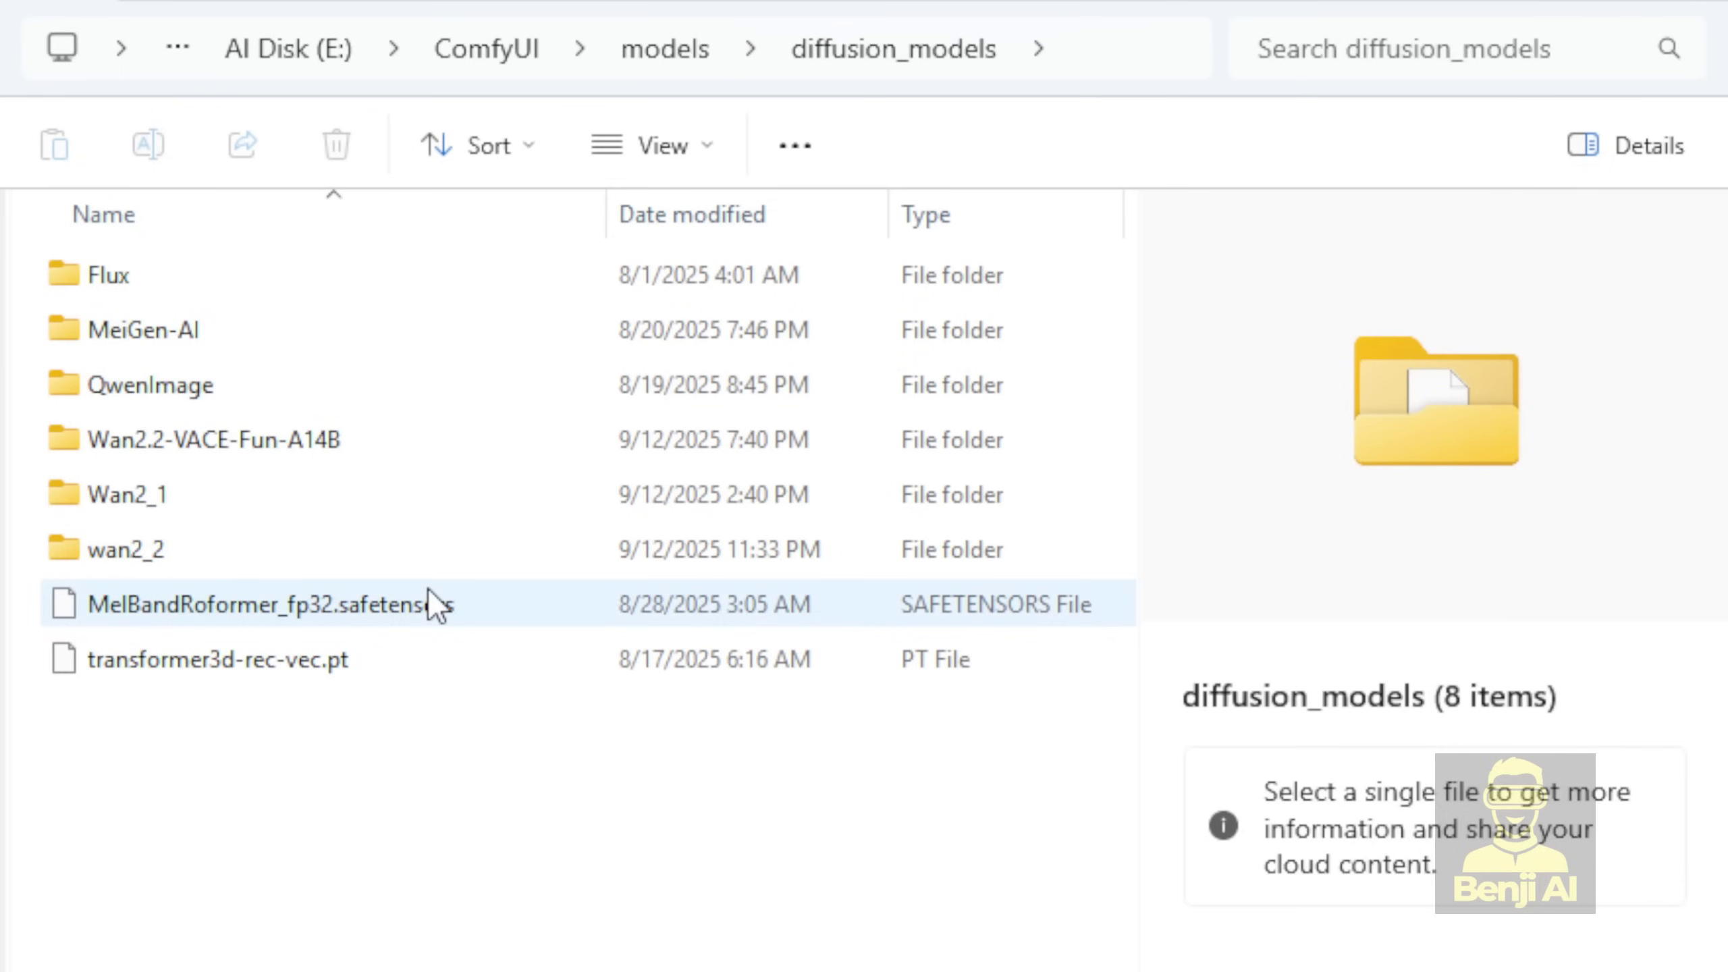
double_click(127, 494)
click(305, 275)
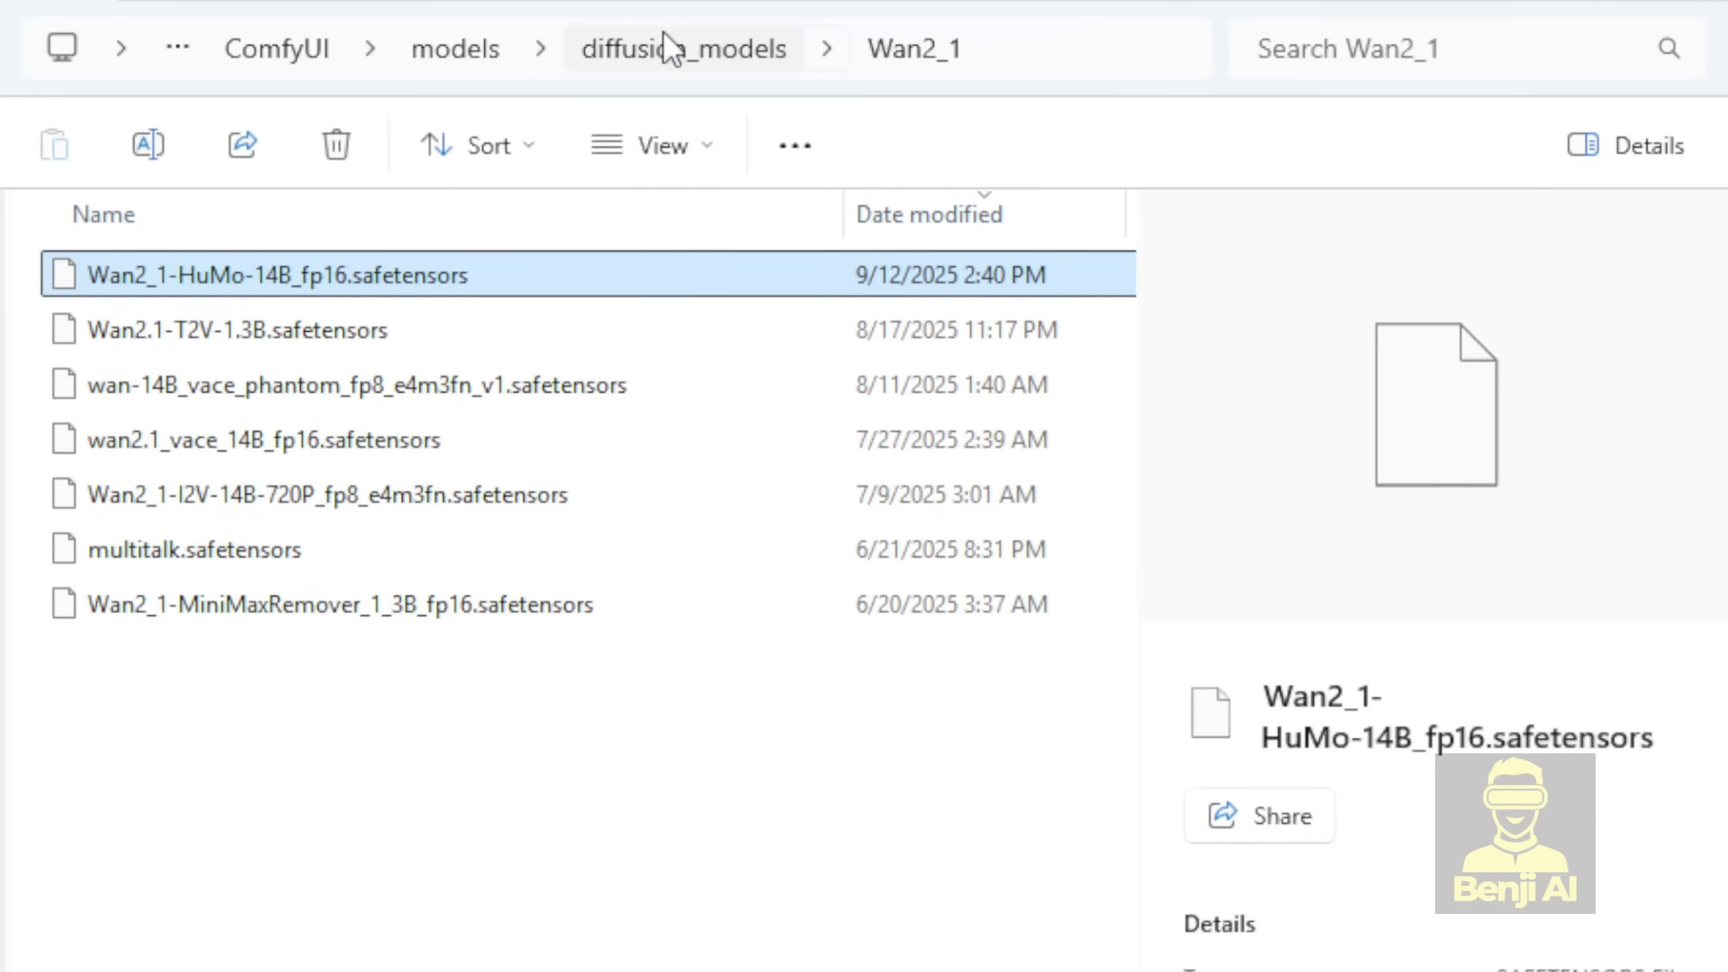
Confirm audio_encoders holds the Whisper large v3 and wav2vec2 English encoders, then return to models
click(455, 49)
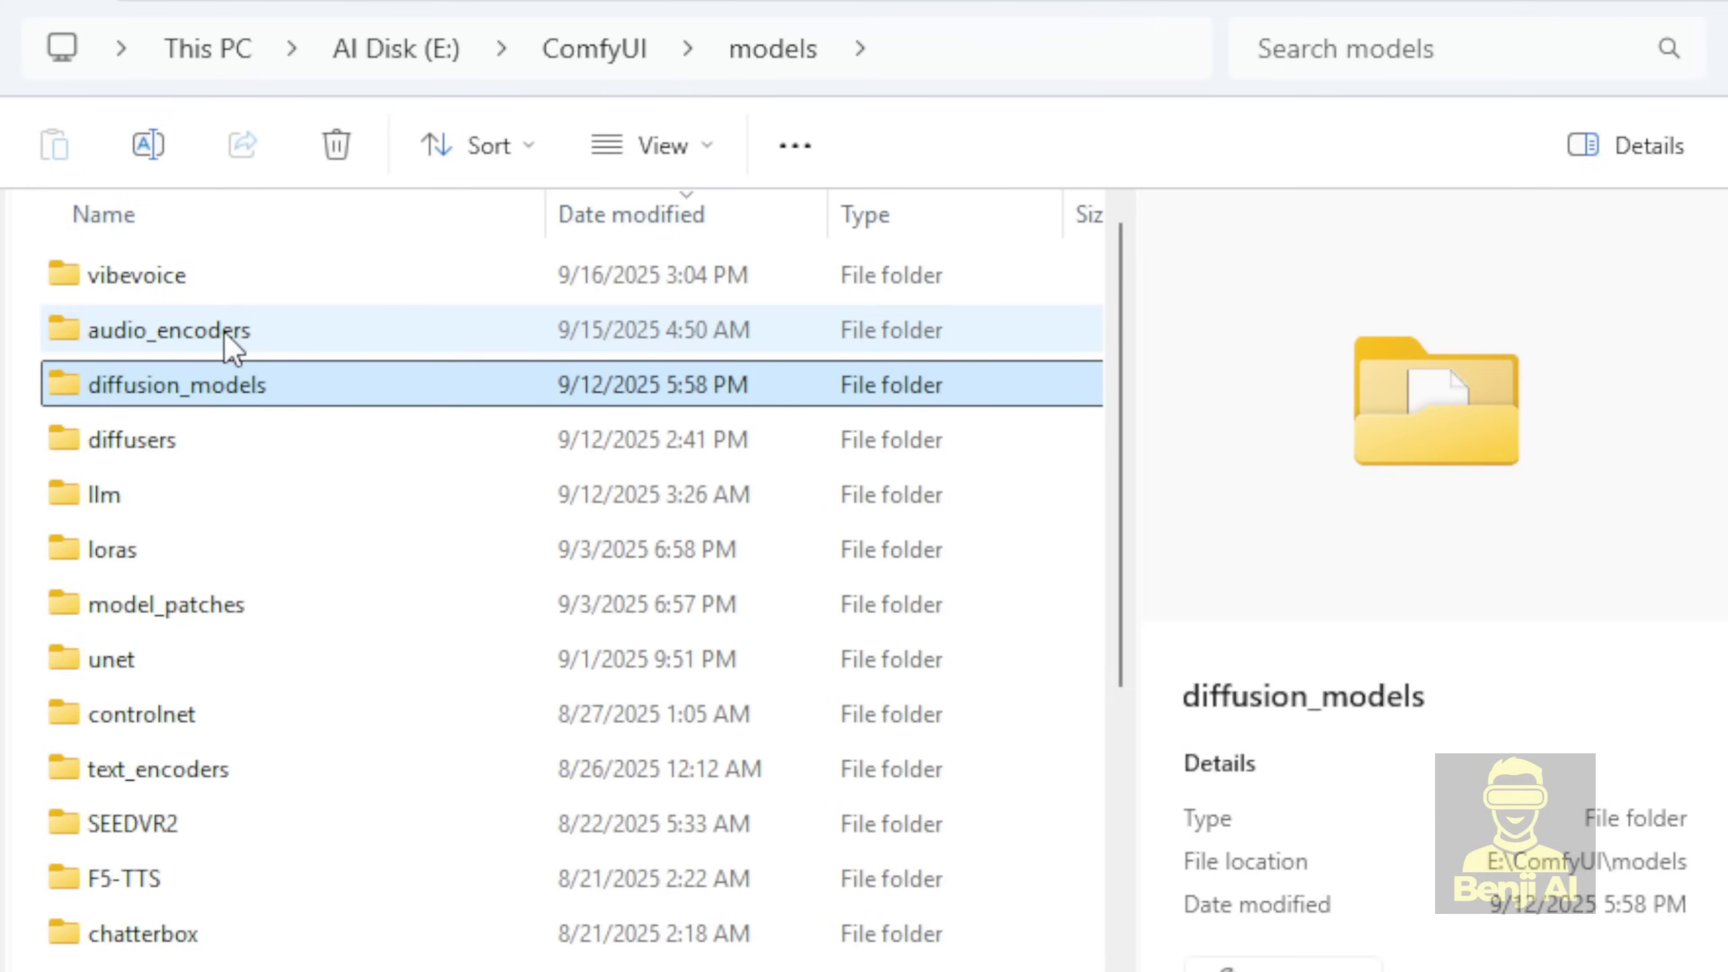
click(224, 332)
double_click(226, 331)
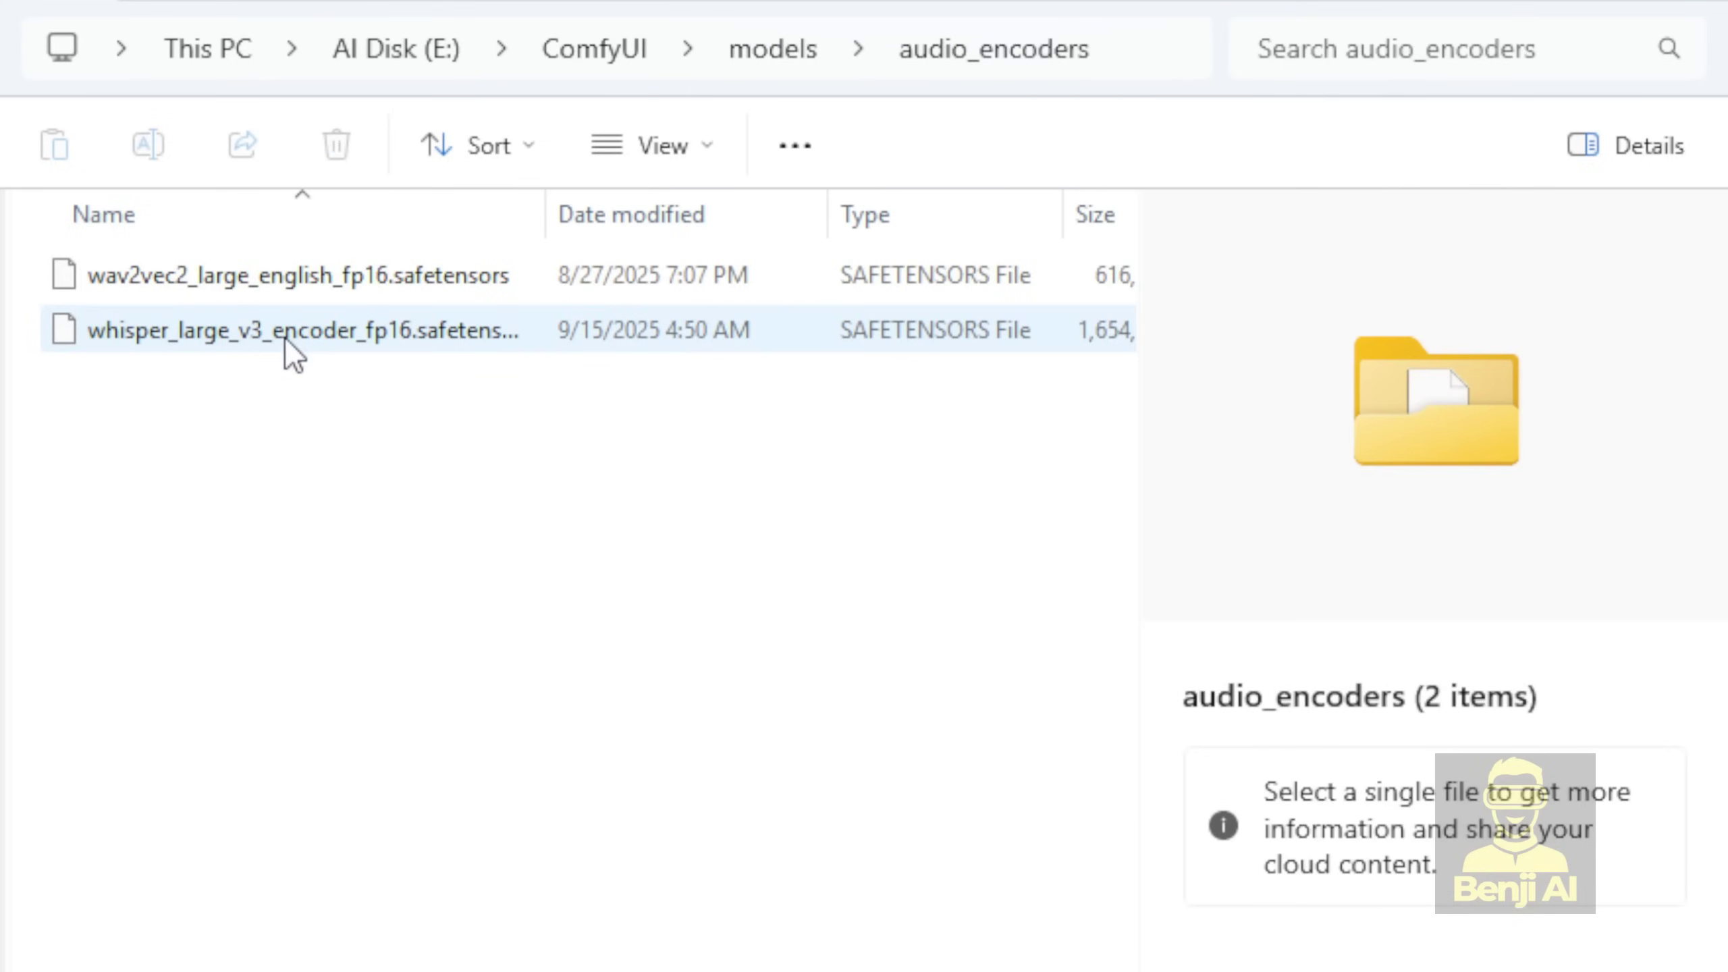
click(257, 340)
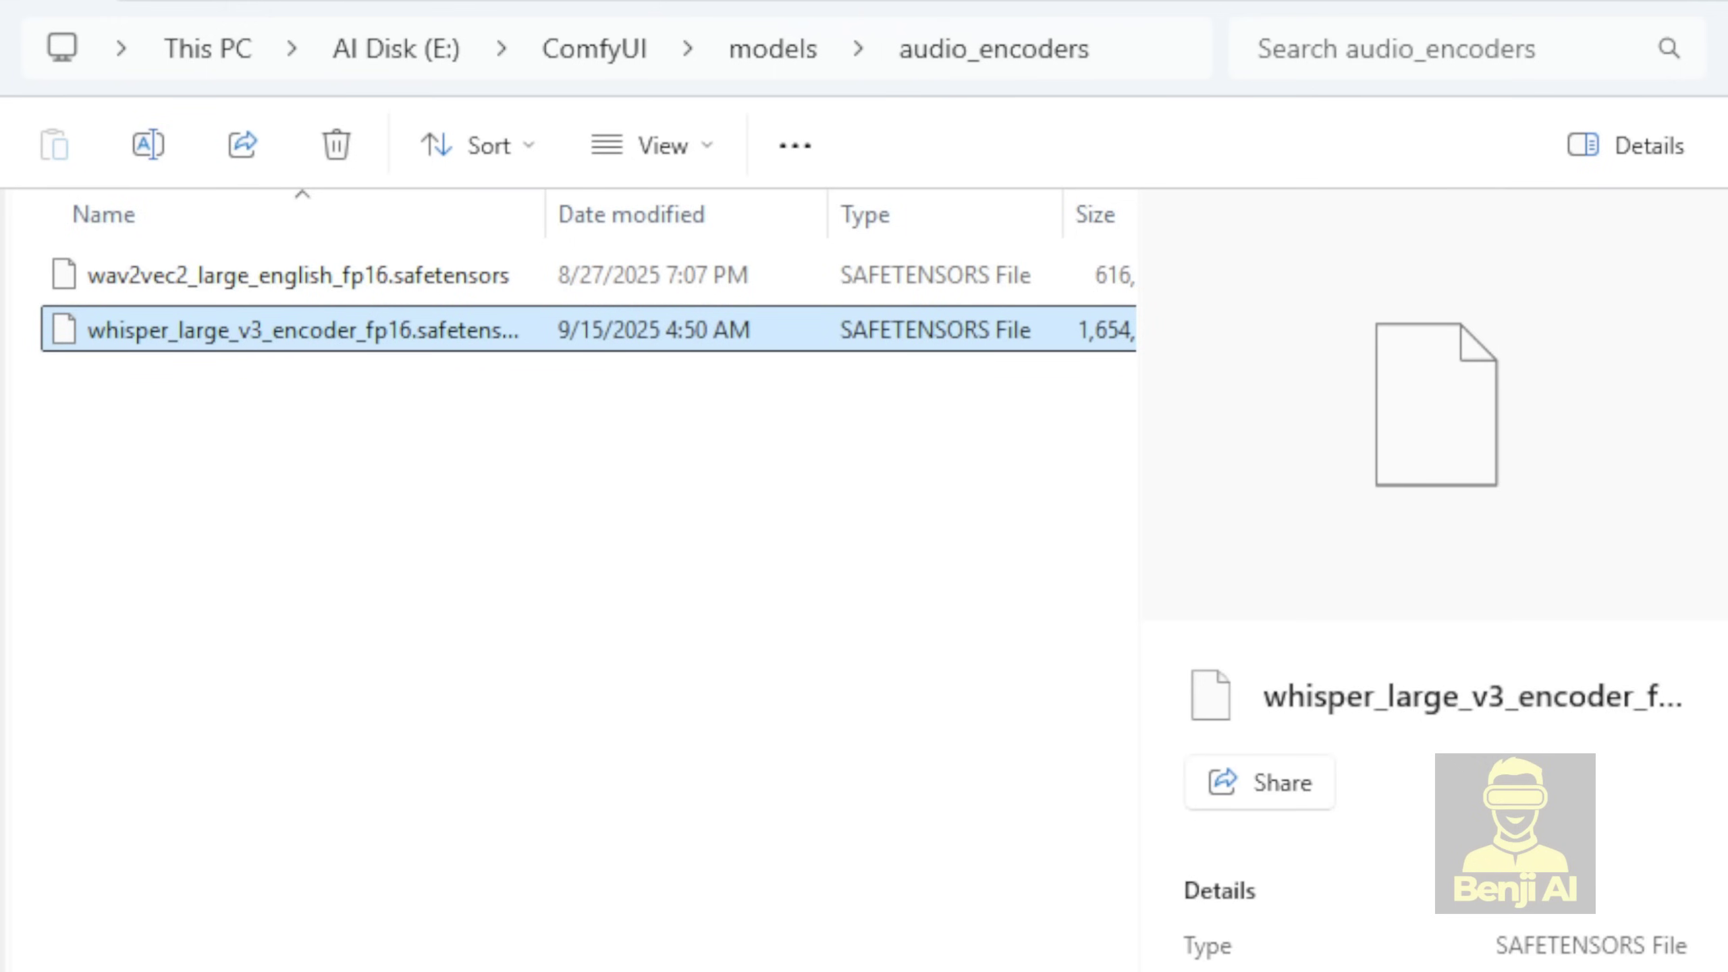
click(109, 278)
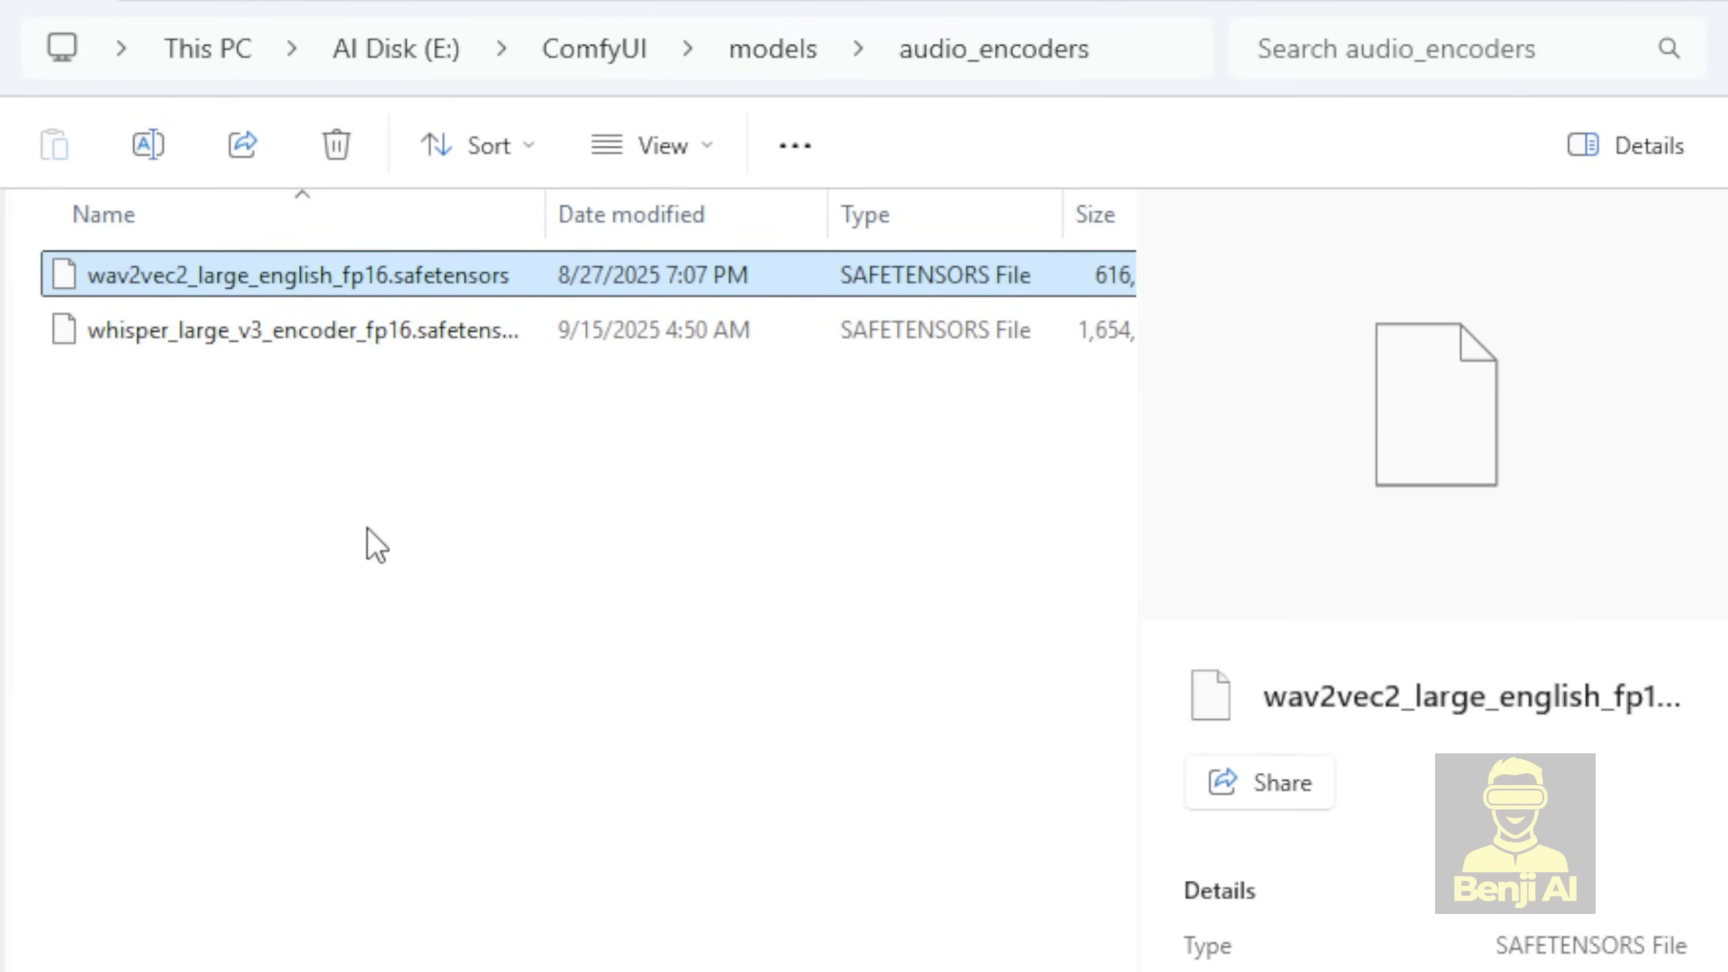
click(828, 476)
click(773, 49)
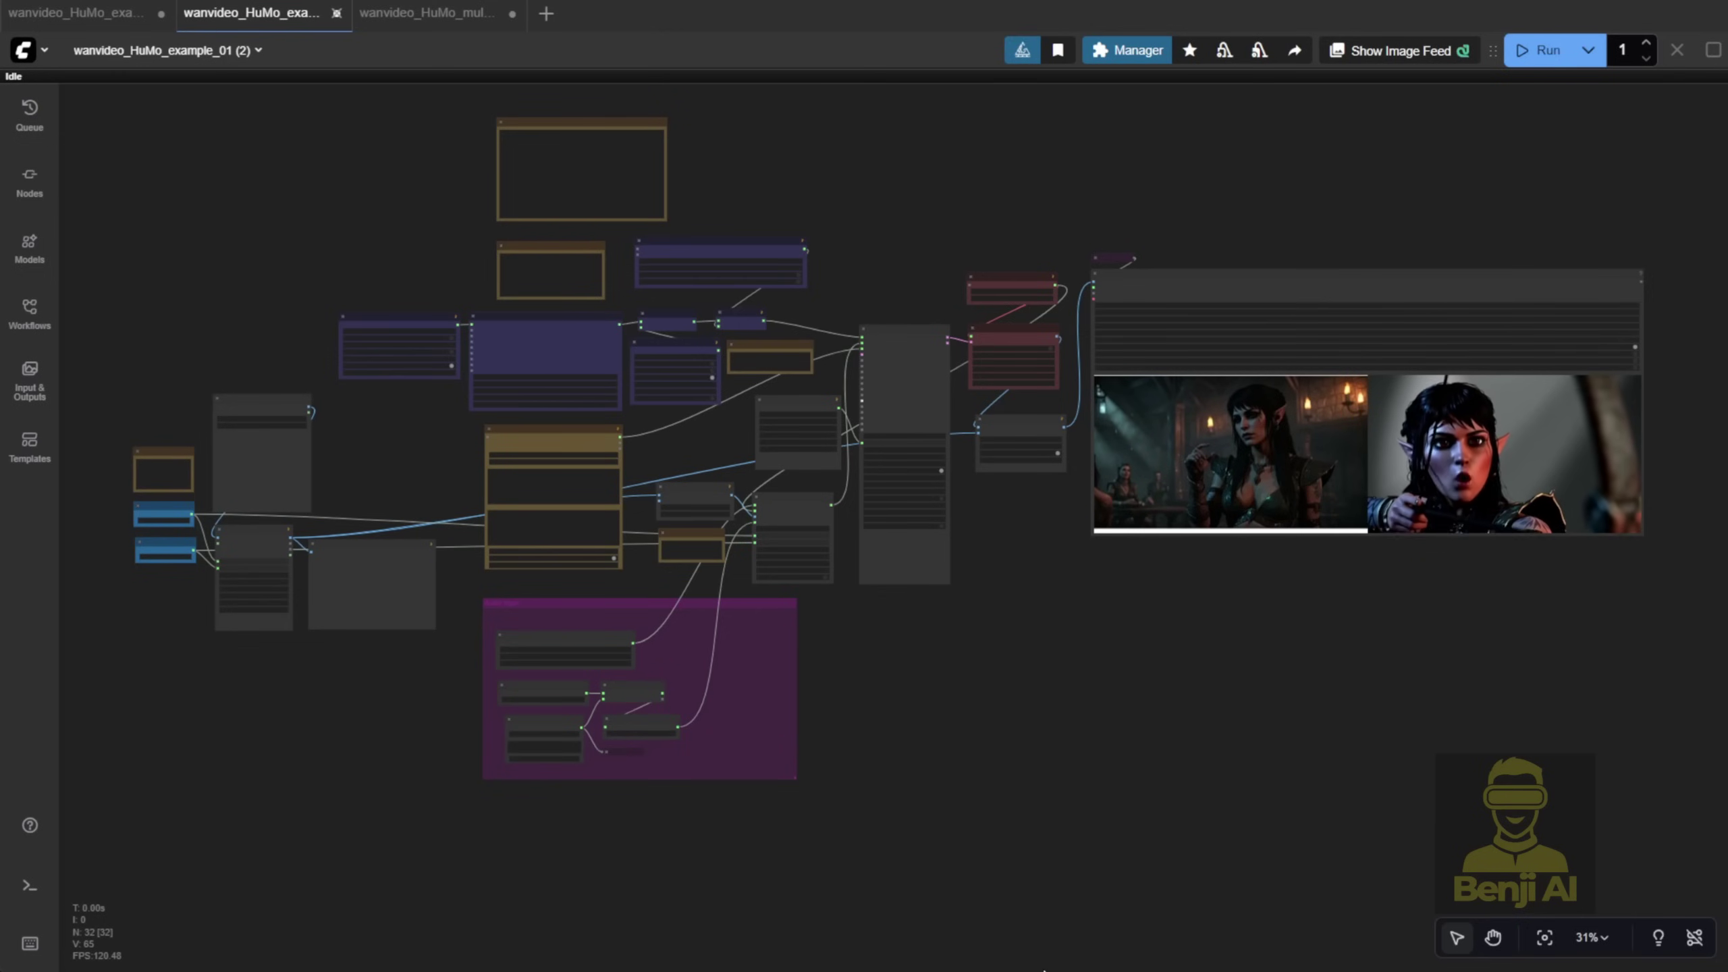
Set the VAE Loader feeding HuMo Embeds' vae input to kj-Wan2_1_VAE_fp32
scroll(869, 608, up, 8)
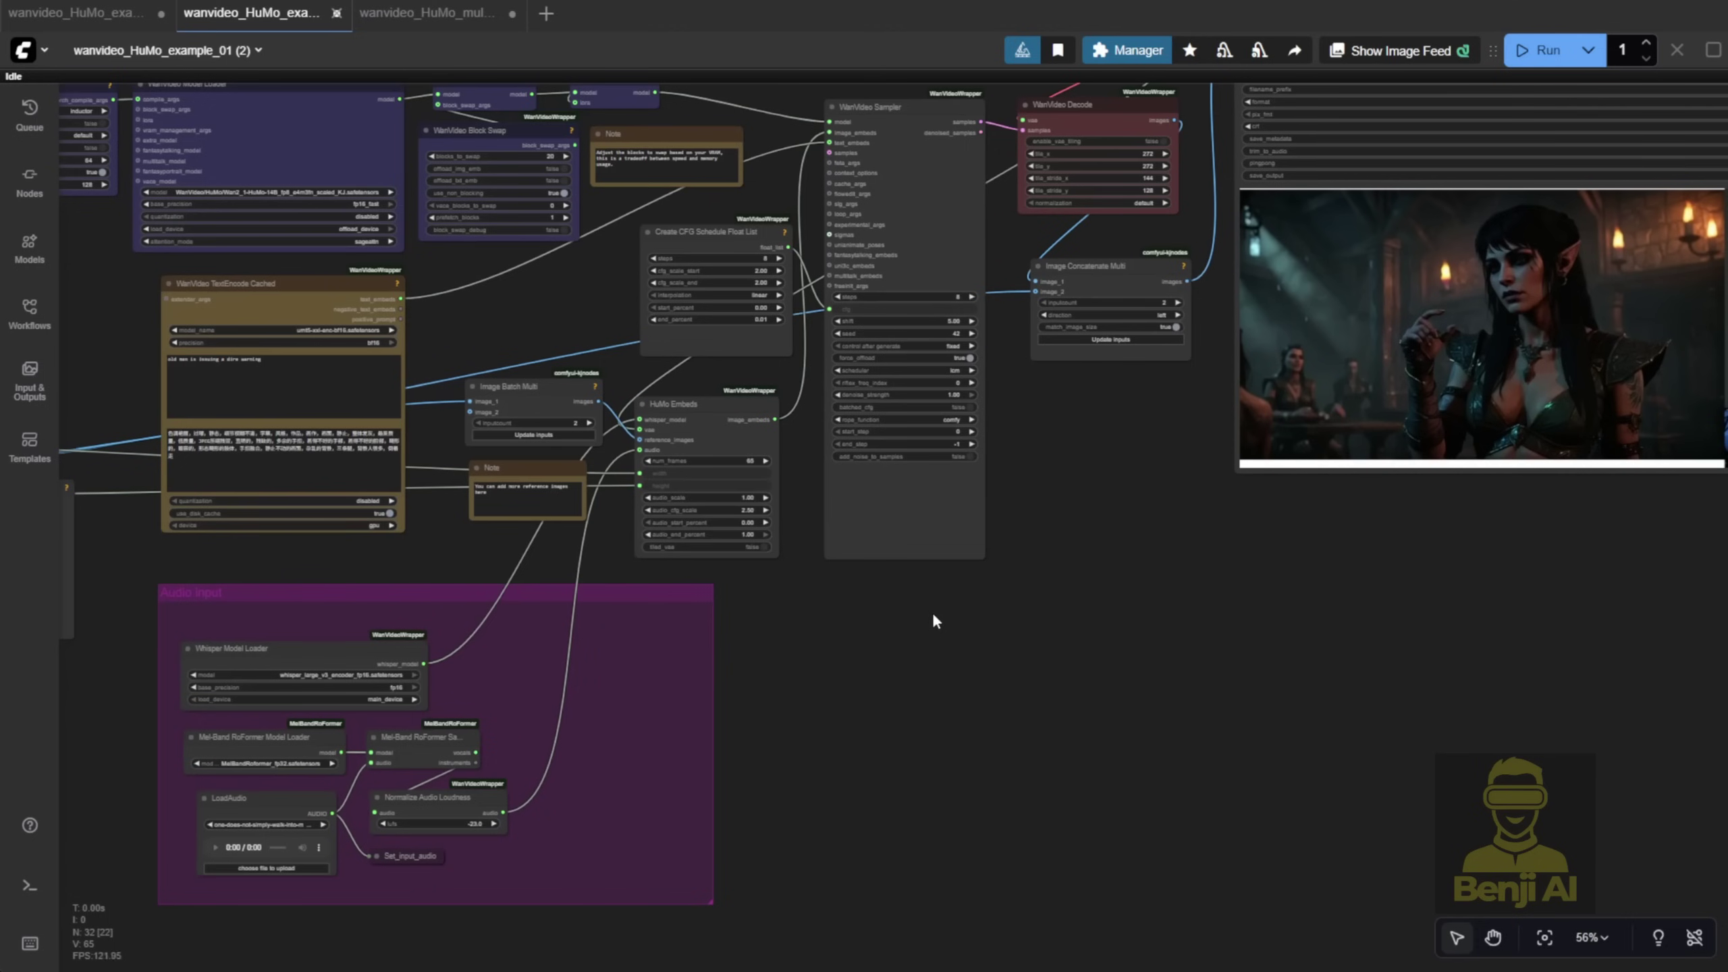
scroll(933, 608, up, 3)
scroll(866, 275, up, 3)
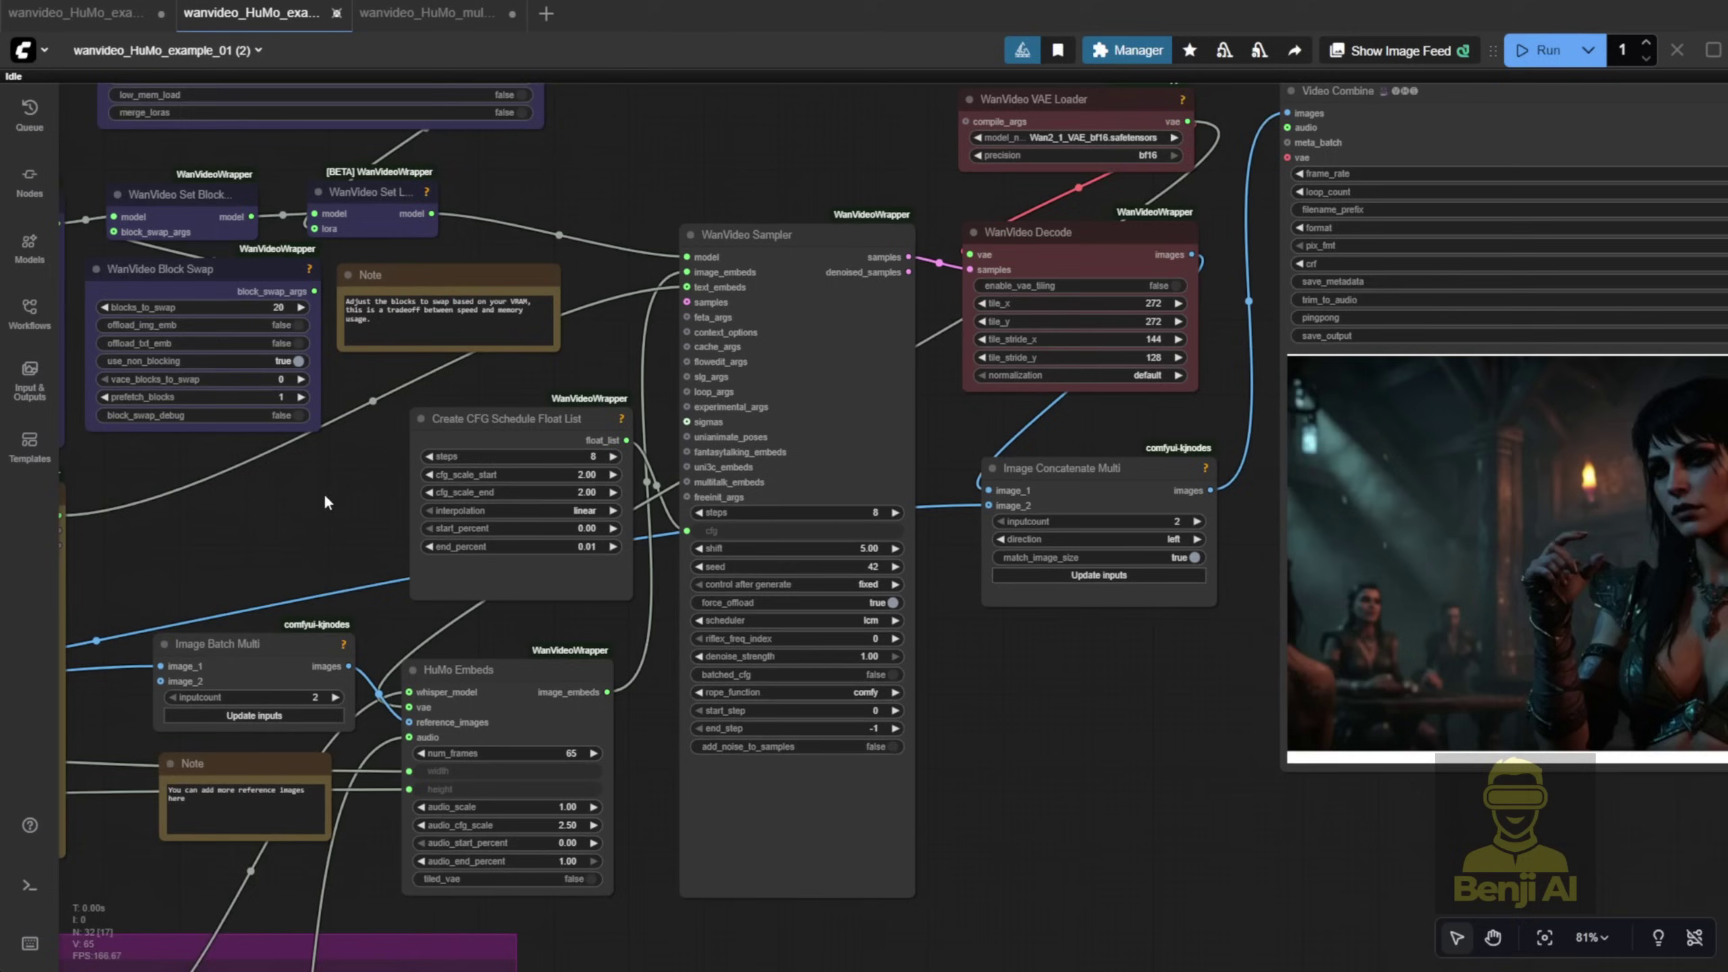
drag(324, 492, 602, 254)
scroll(601, 254, up, 2)
click(743, 553)
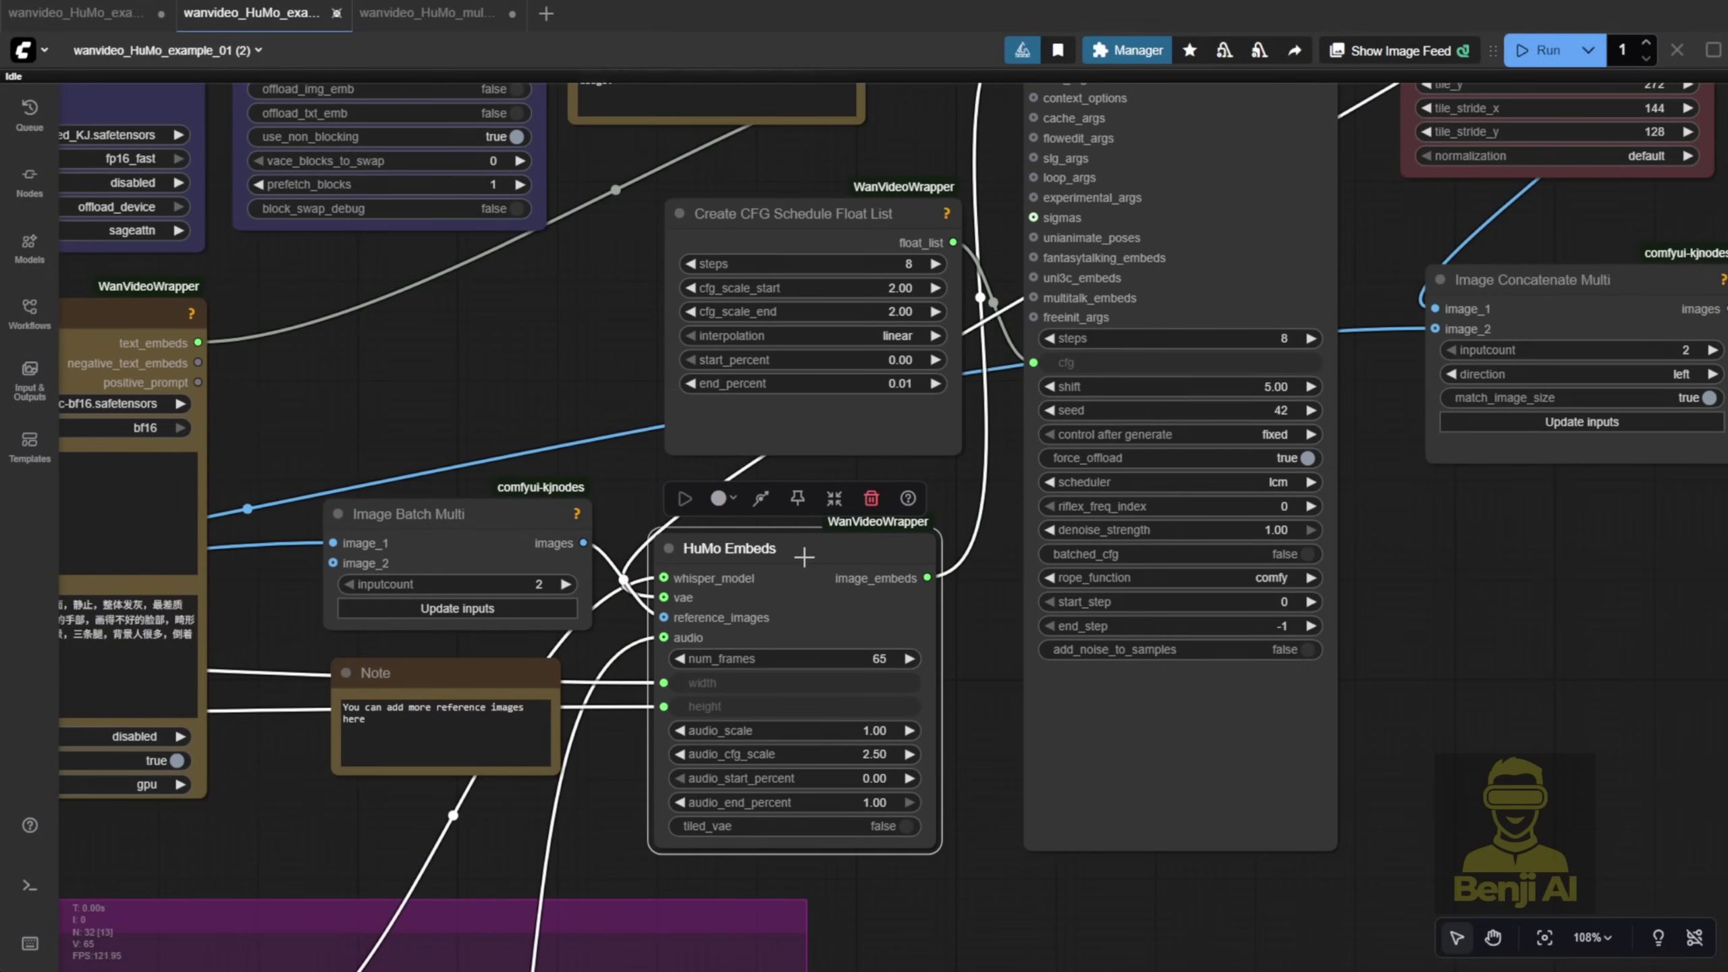
scroll(737, 605, up, 3)
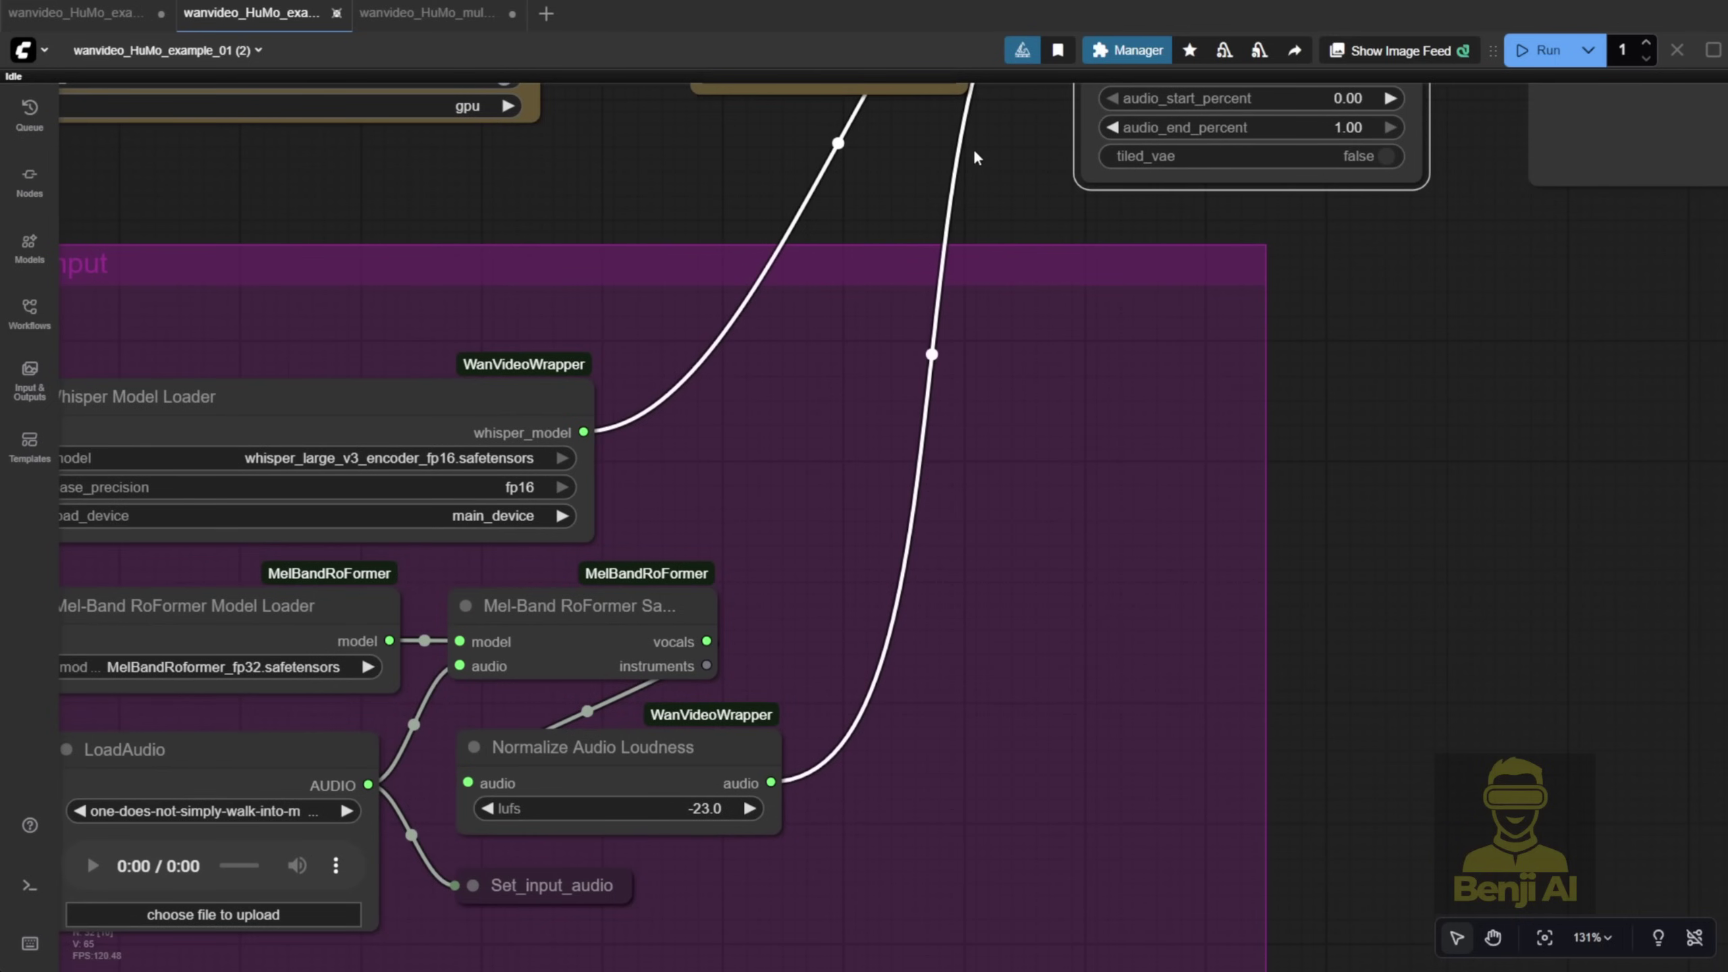
drag(976, 158, 717, 706)
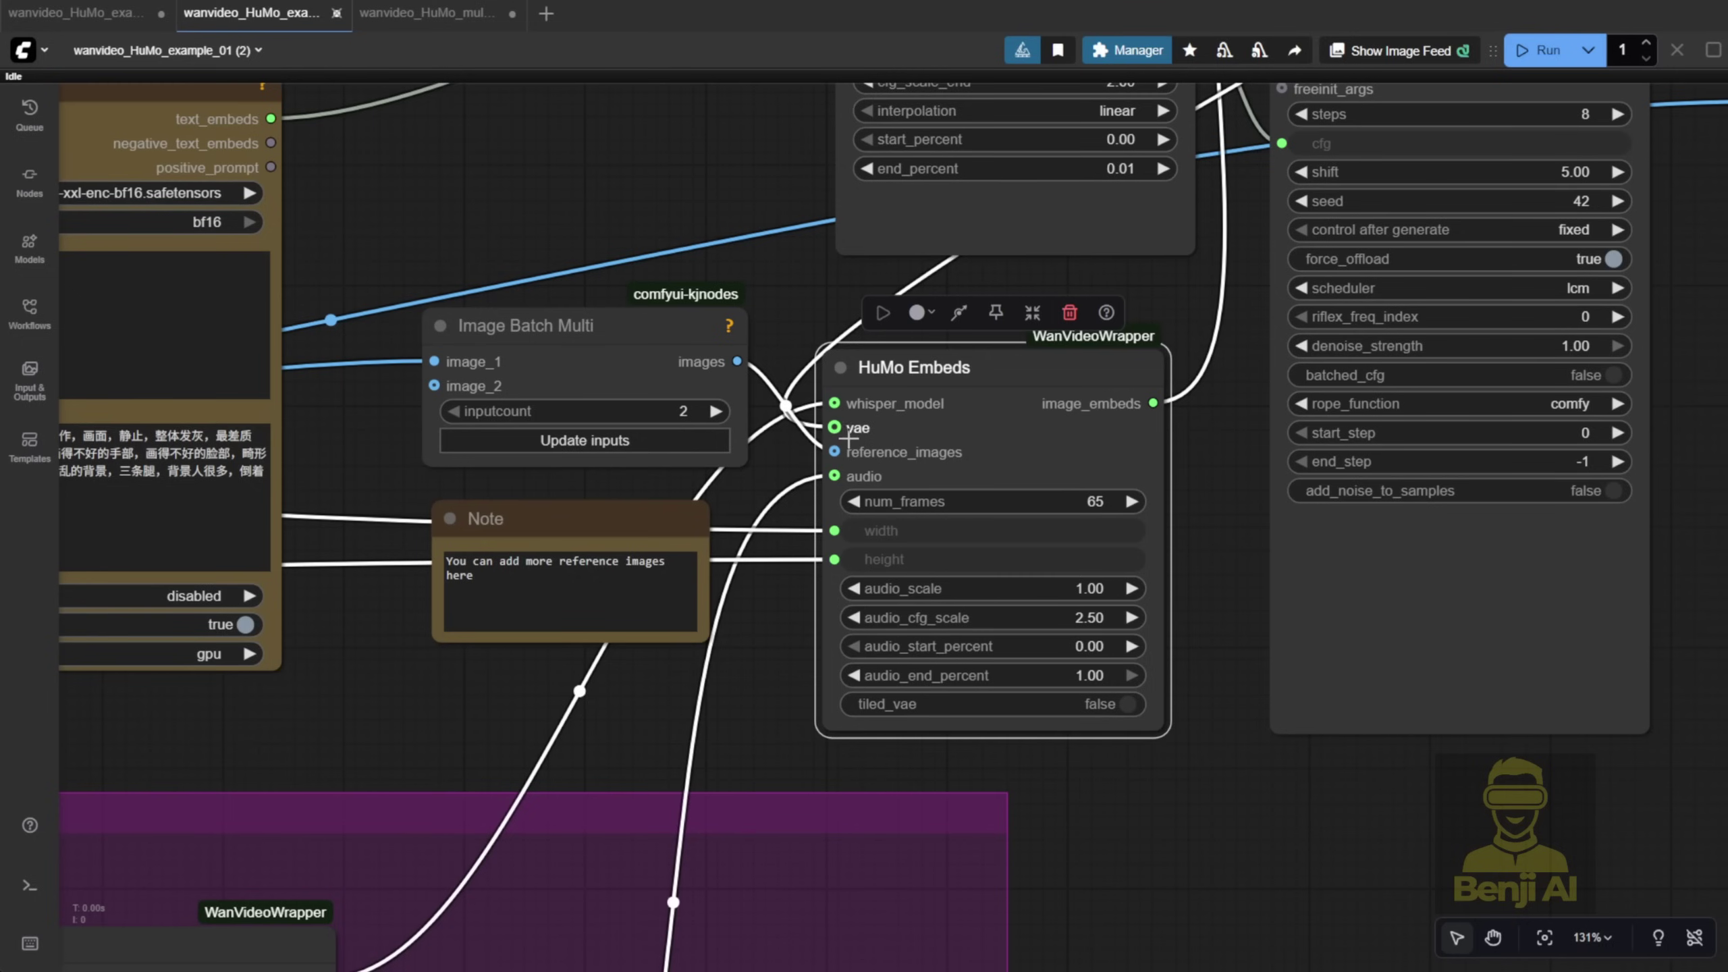
drag(842, 426, 840, 416)
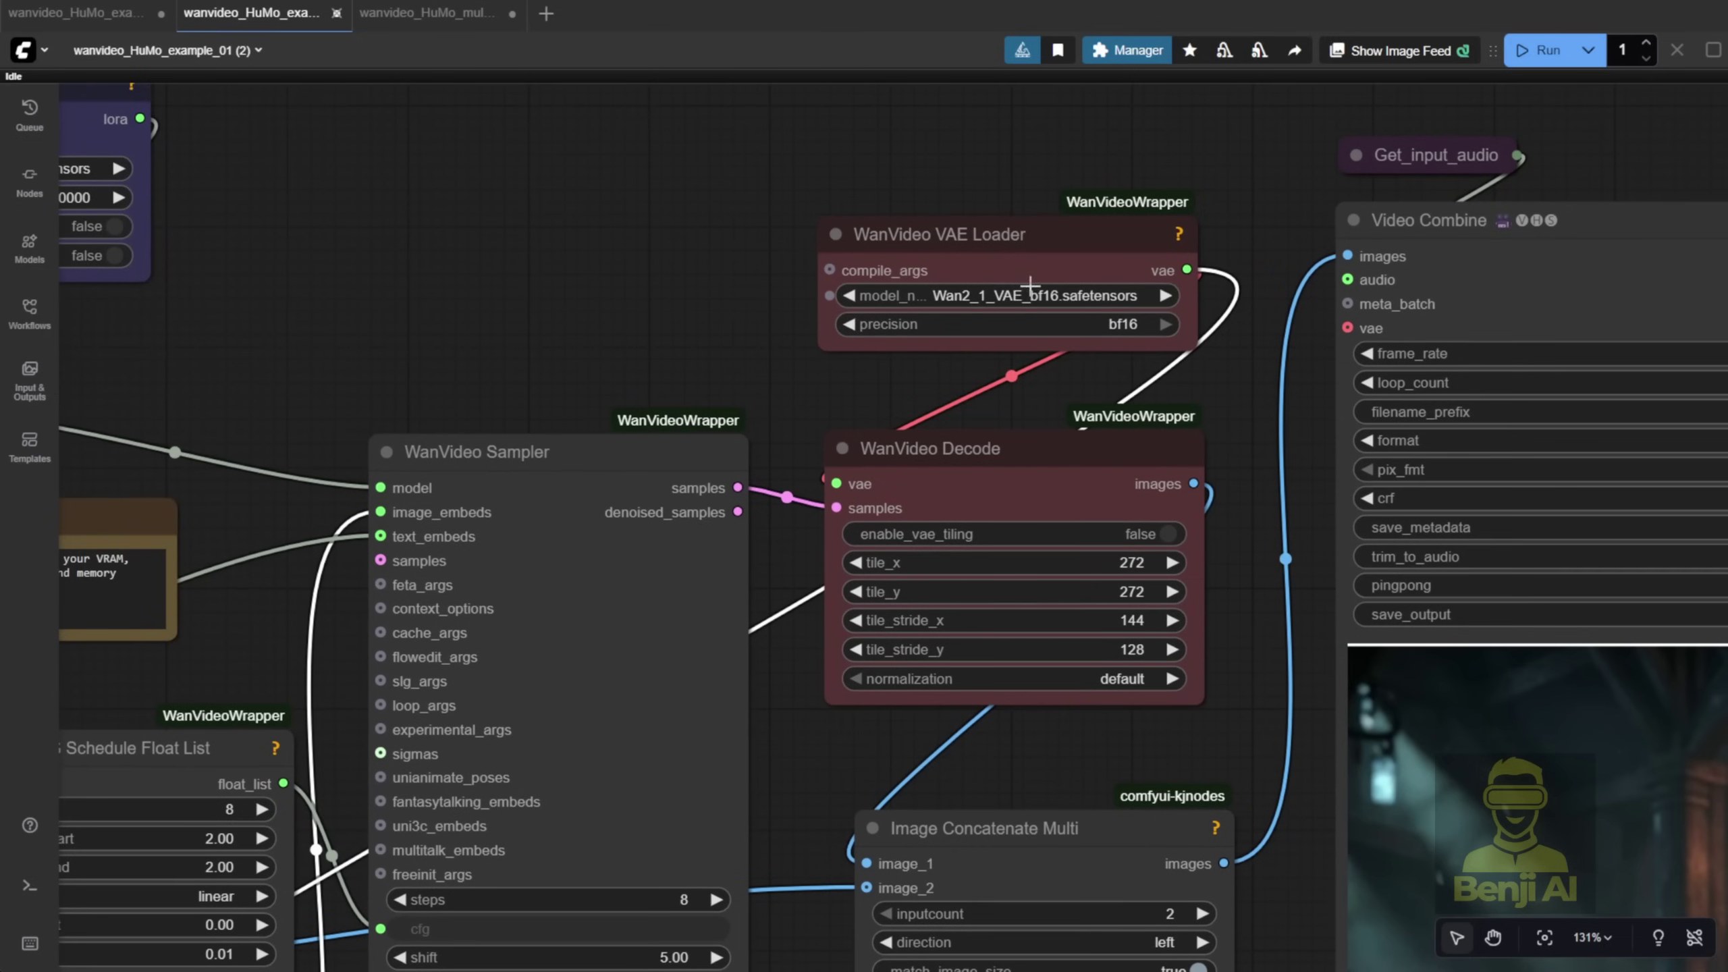
click(1020, 296)
click(1129, 391)
Connect HuMo Embeds' output to the WanVideo Sampler's image_embeds input
drag(645, 405, 1022, 107)
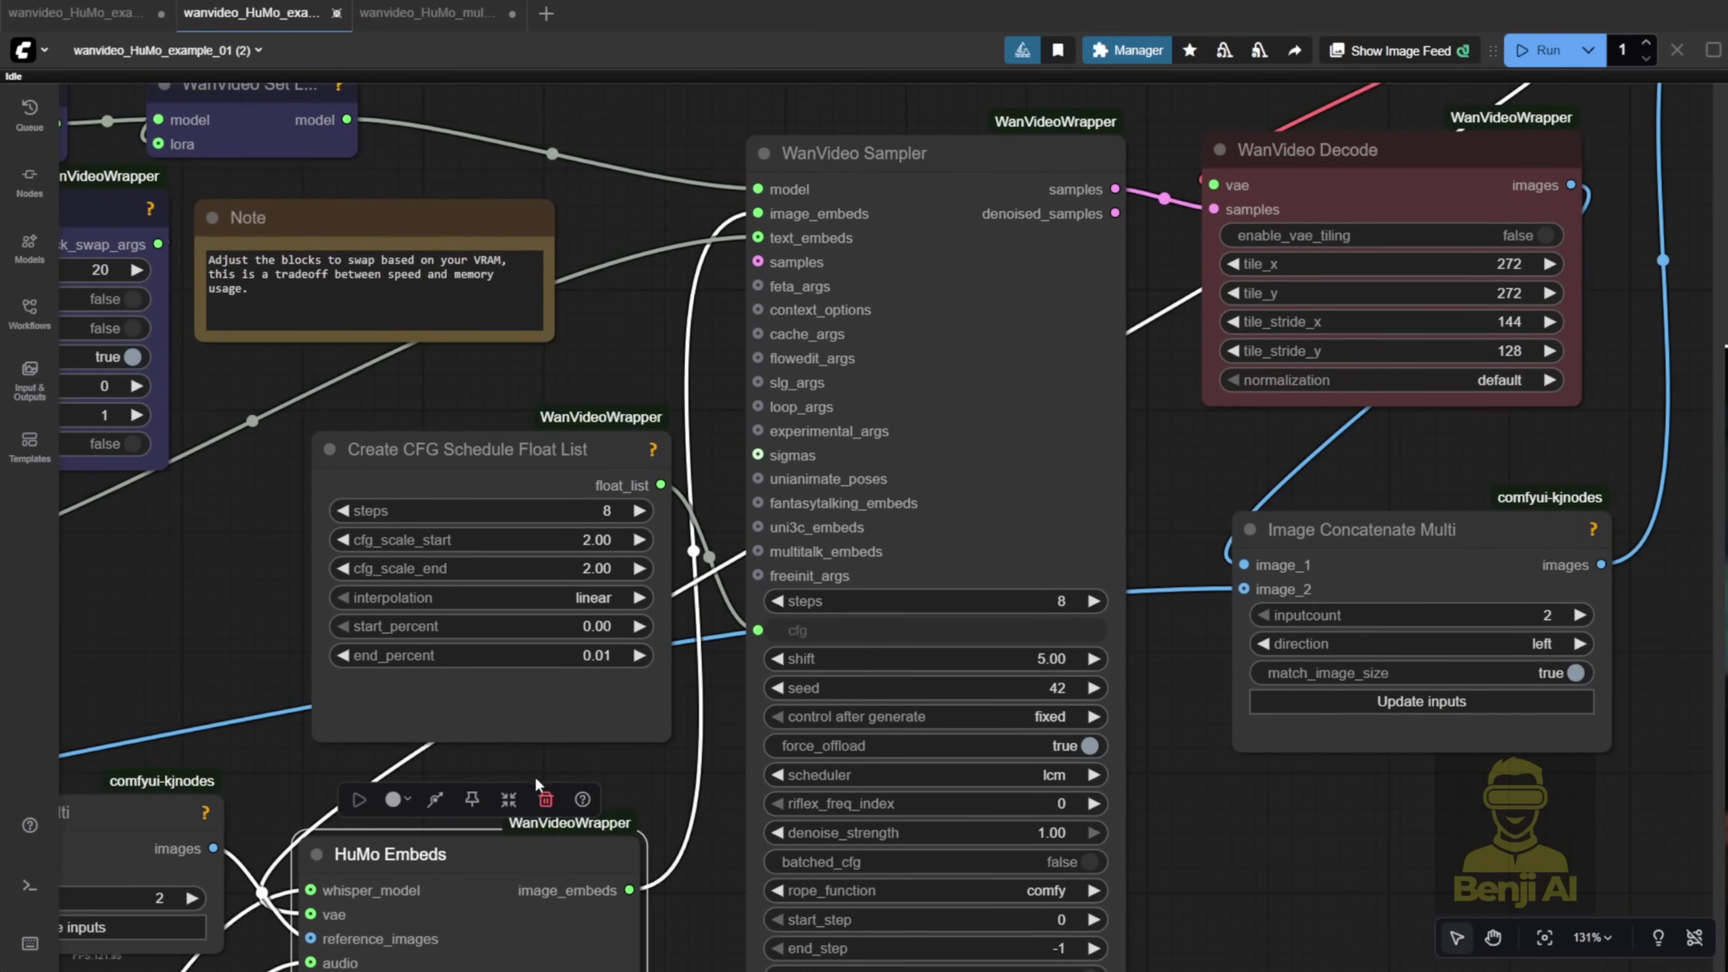
drag(554, 545, 554, 292)
scroll(554, 292, up, 2)
scroll(906, 235, up, 3)
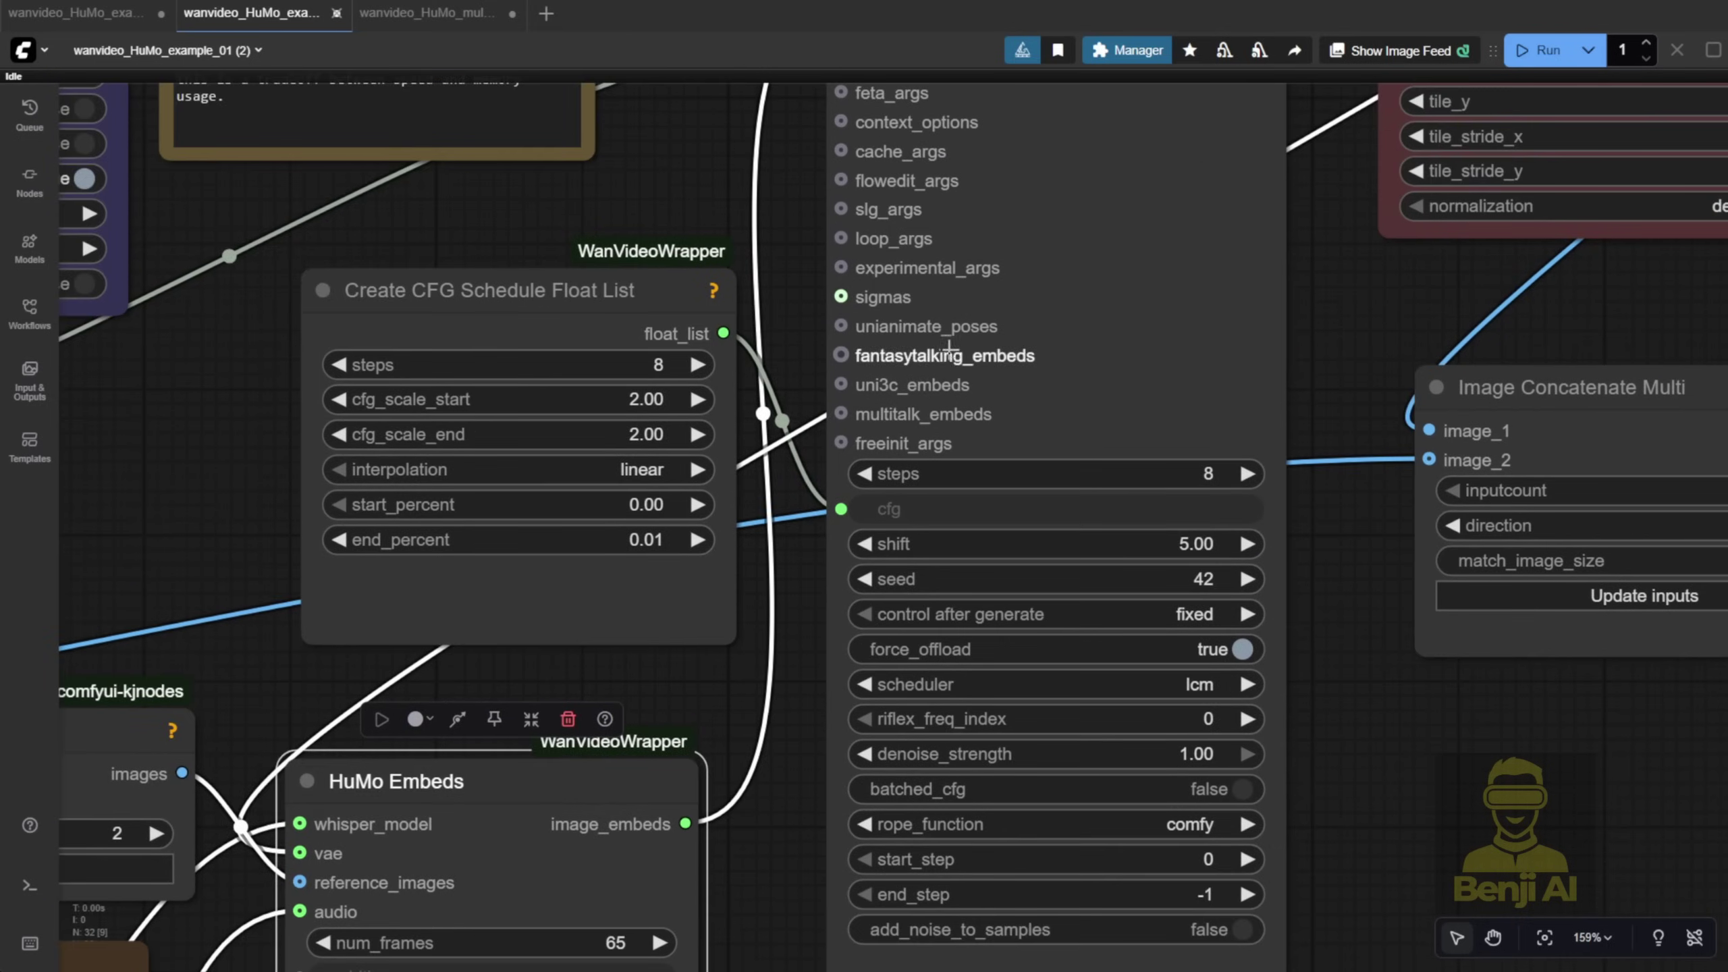
scroll(907, 235, down, 3)
scroll(816, 272, up, 10)
drag(784, 293, 822, 317)
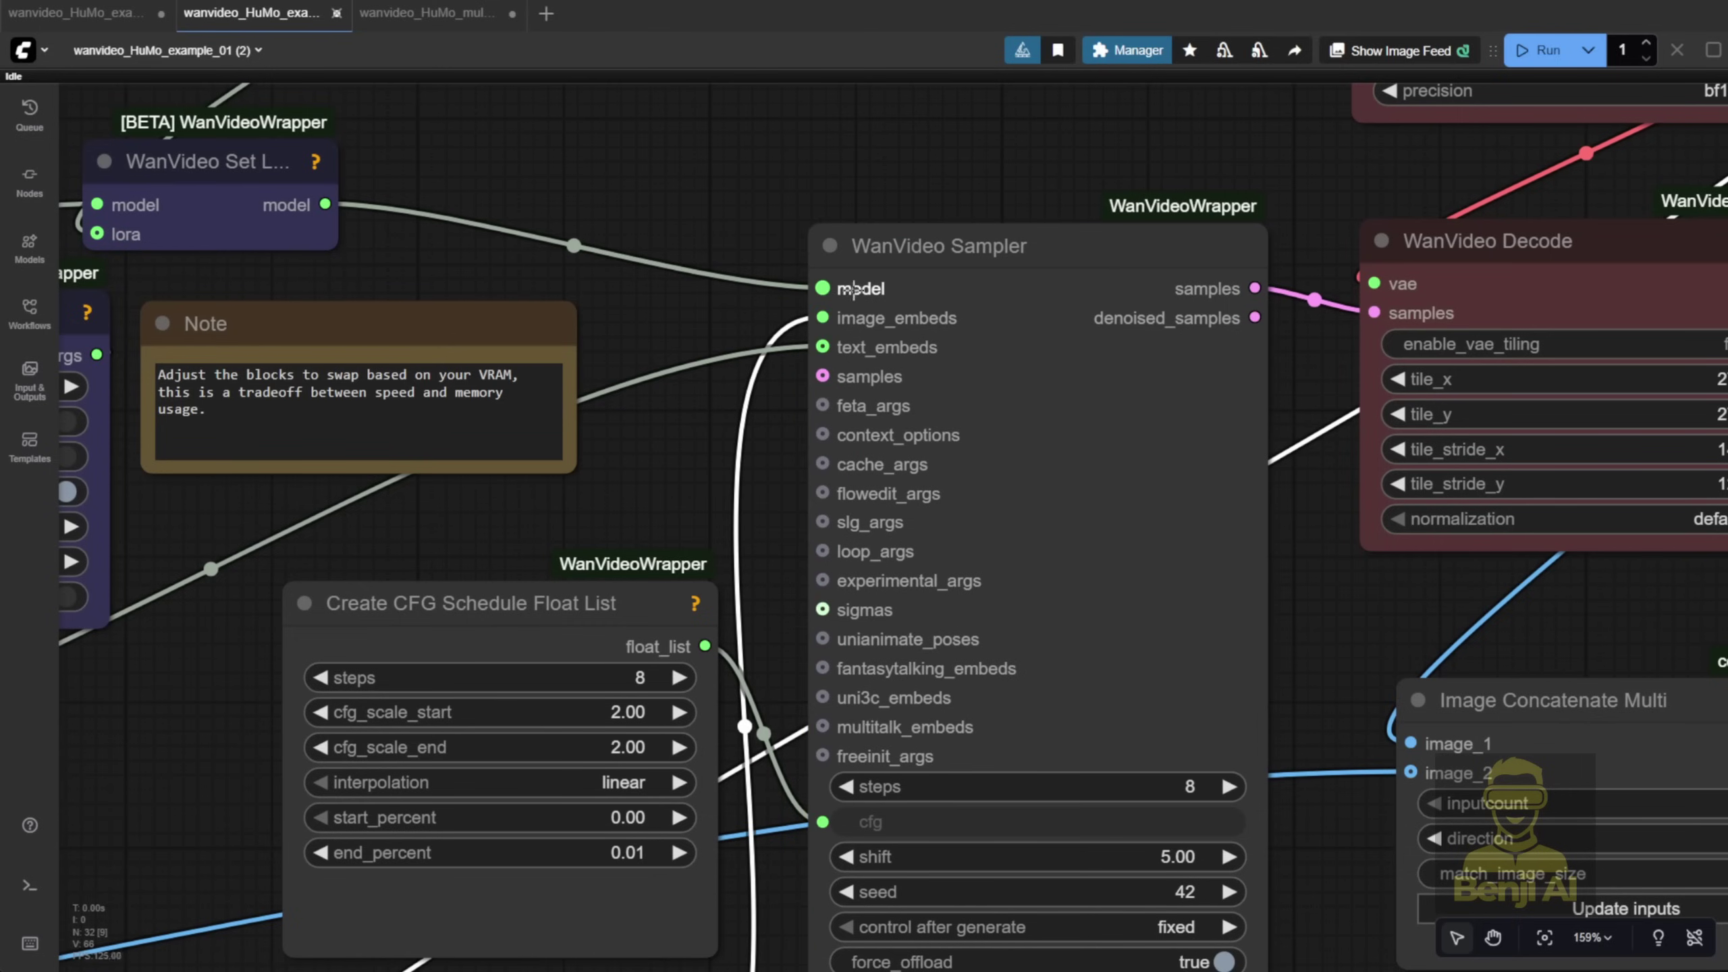
scroll(778, 323, down, 3)
drag(699, 191, 1420, 396)
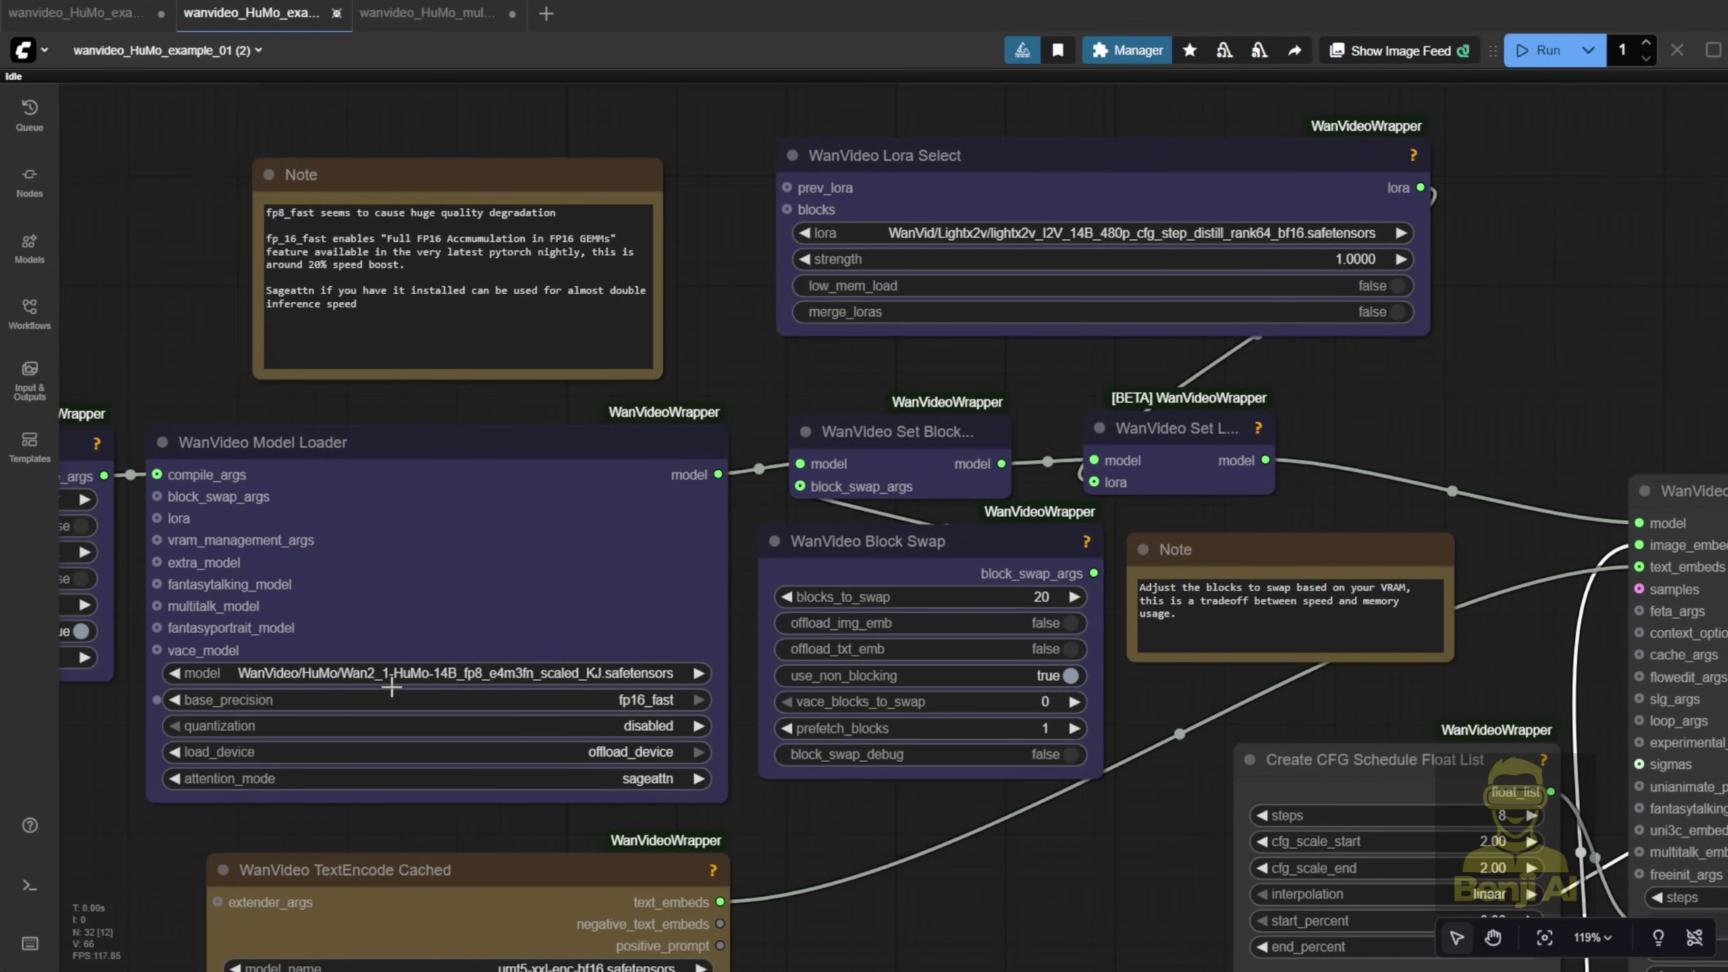
scroll(796, 821, up, 3)
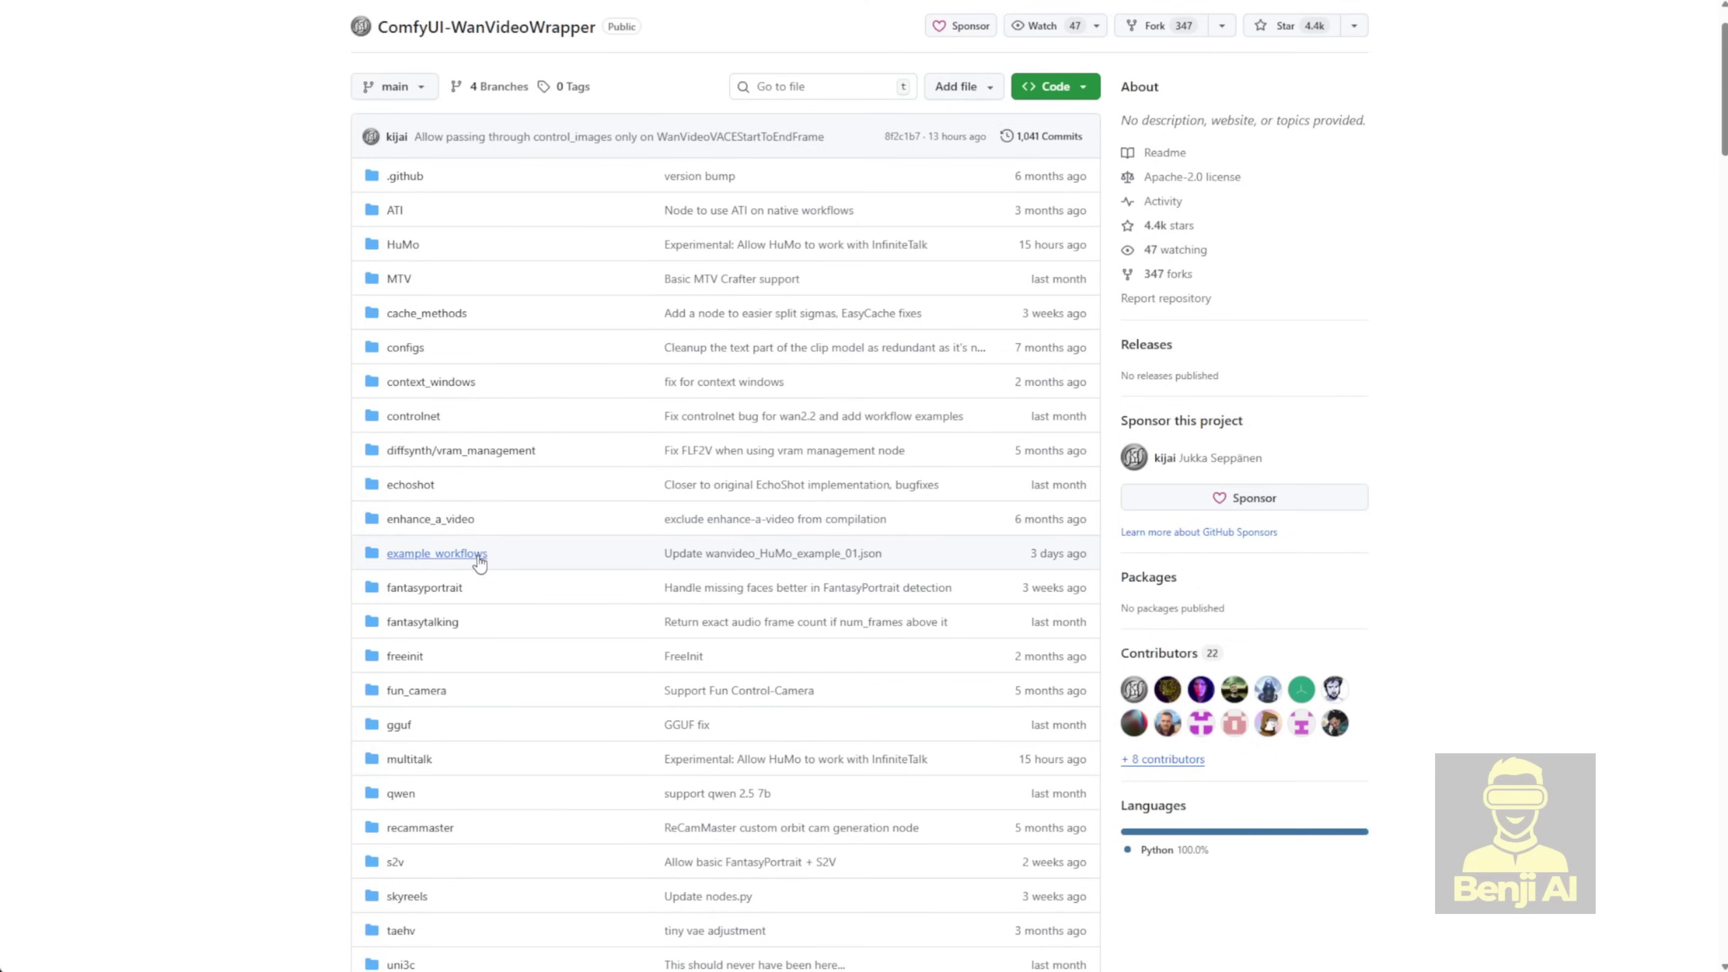
click(478, 555)
scroll(479, 563, down, 5)
scroll(155, 690, down, 1)
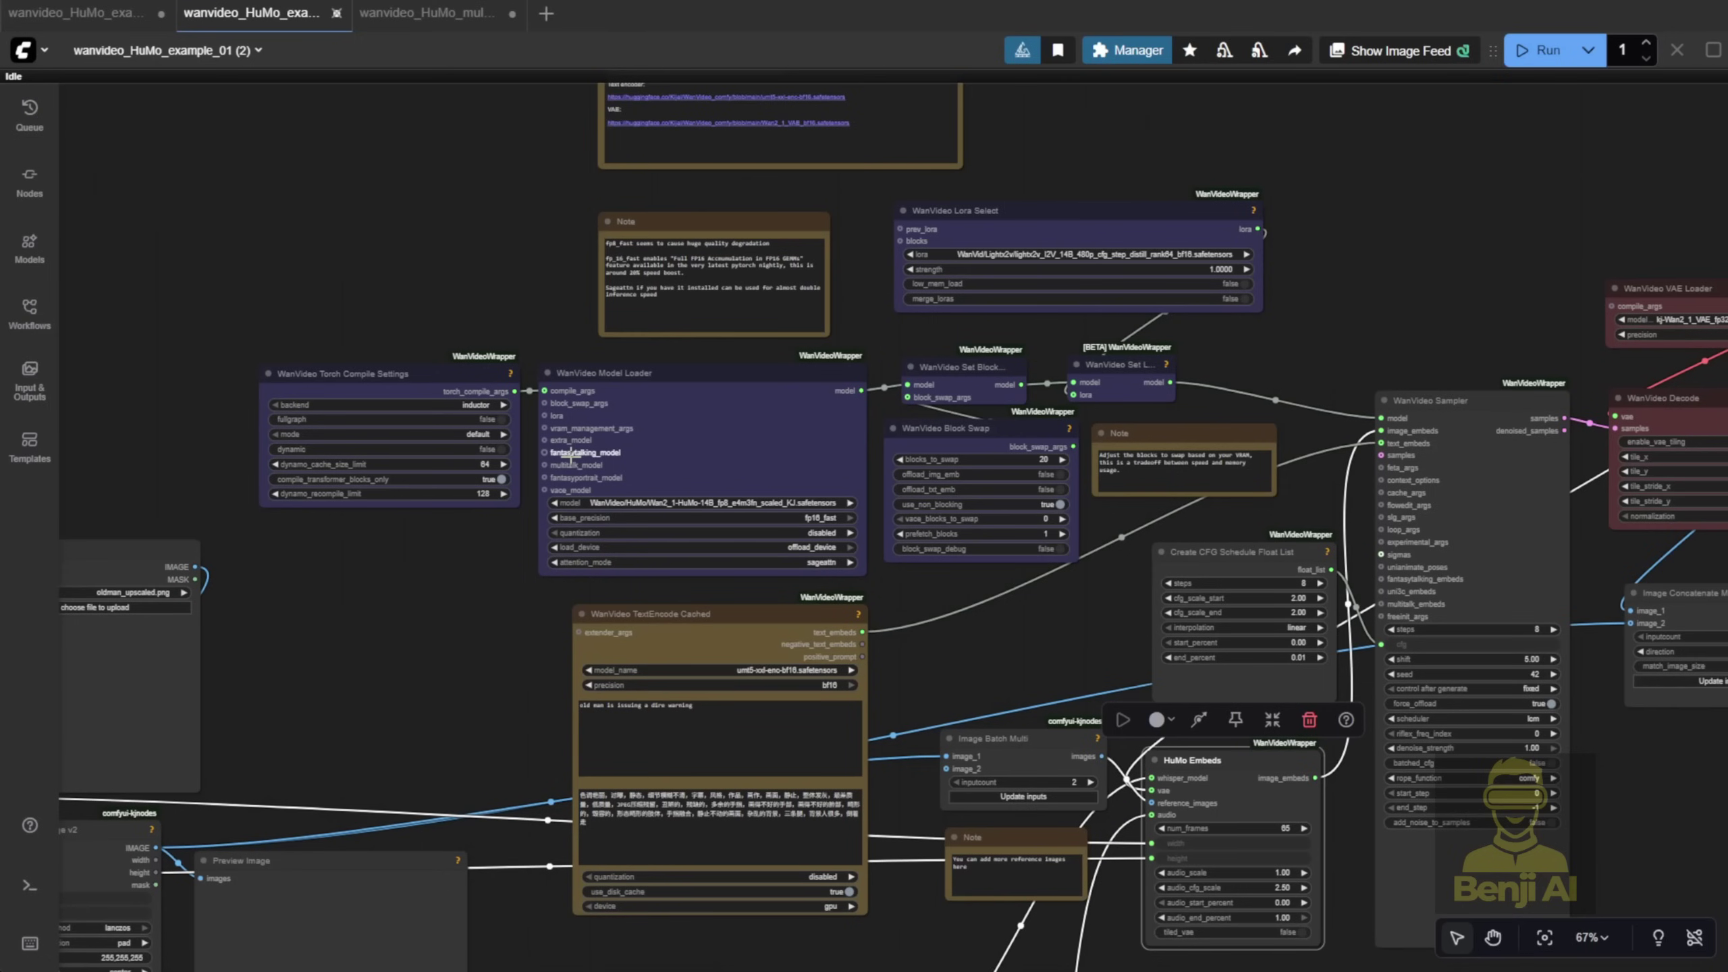
scroll(797, 510, up, 4)
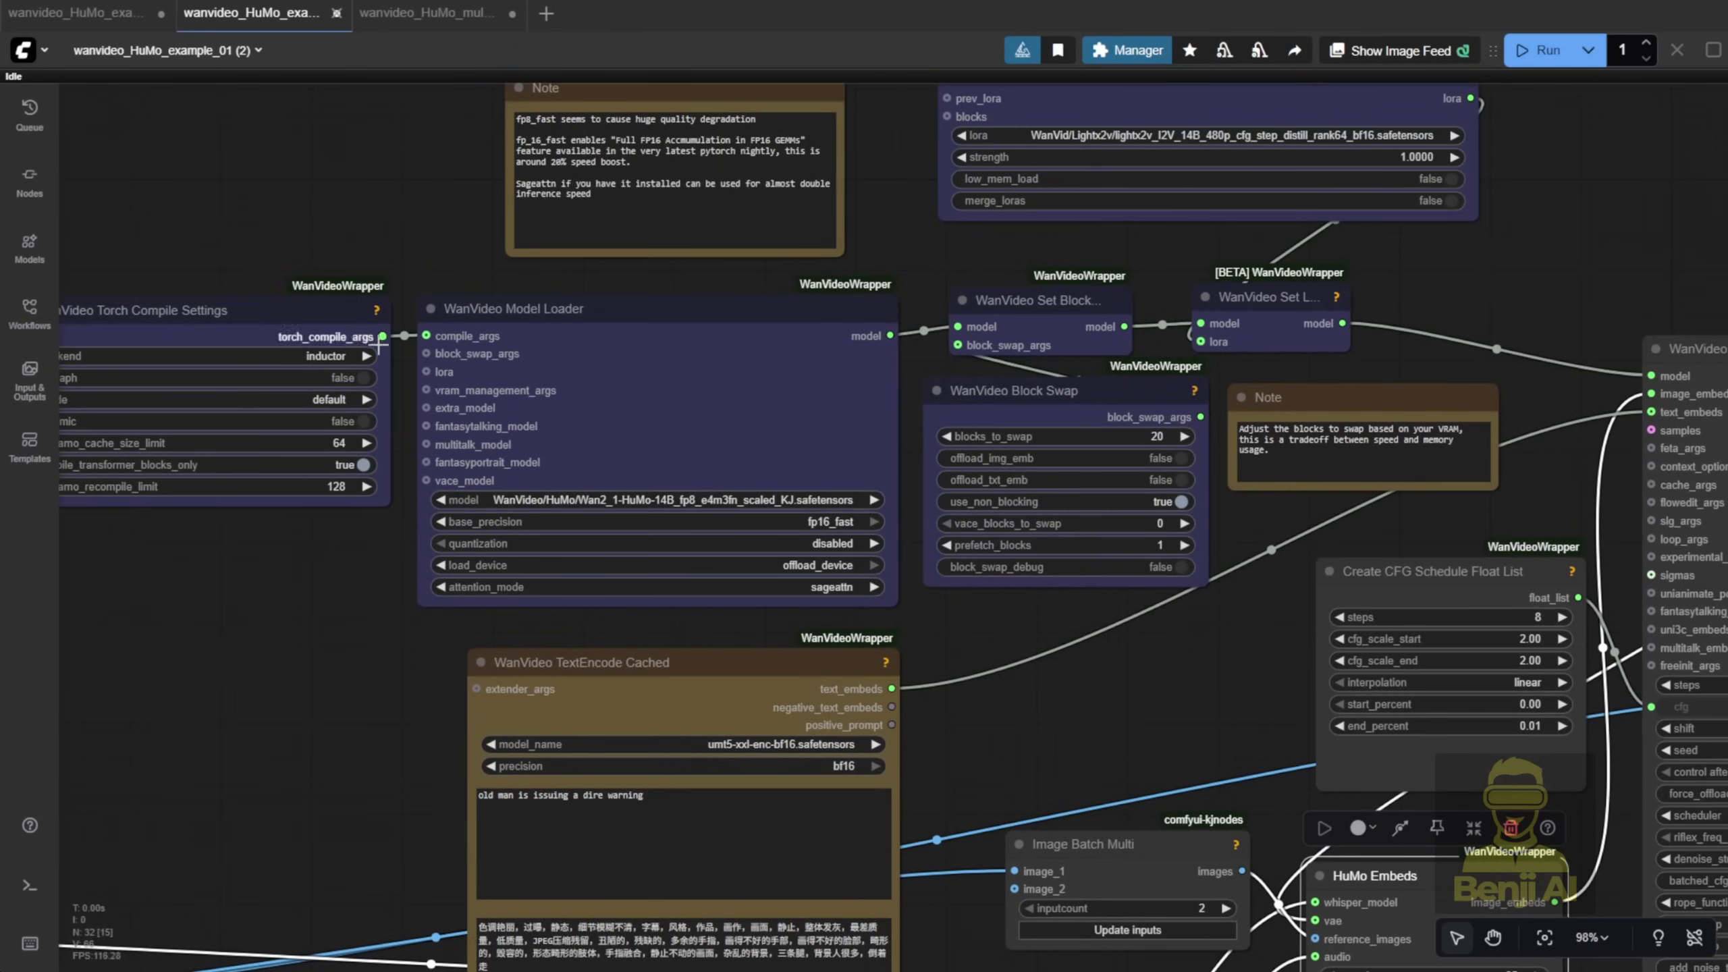
scroll(596, 509, up, 2)
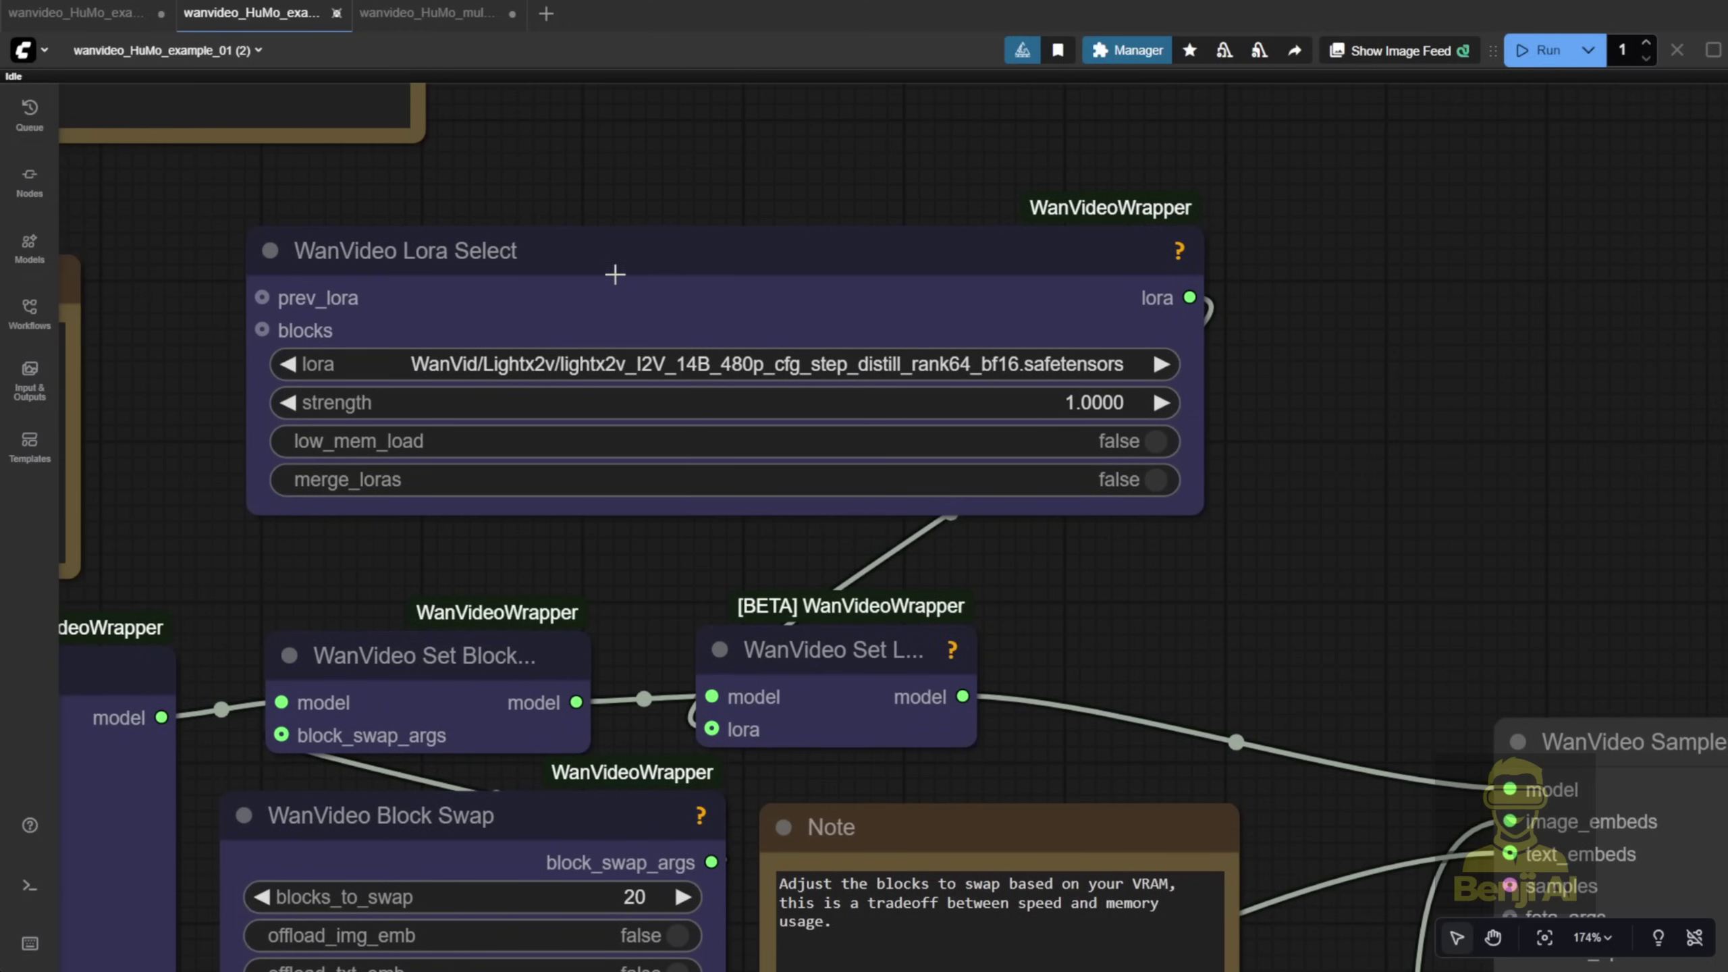
click(615, 274)
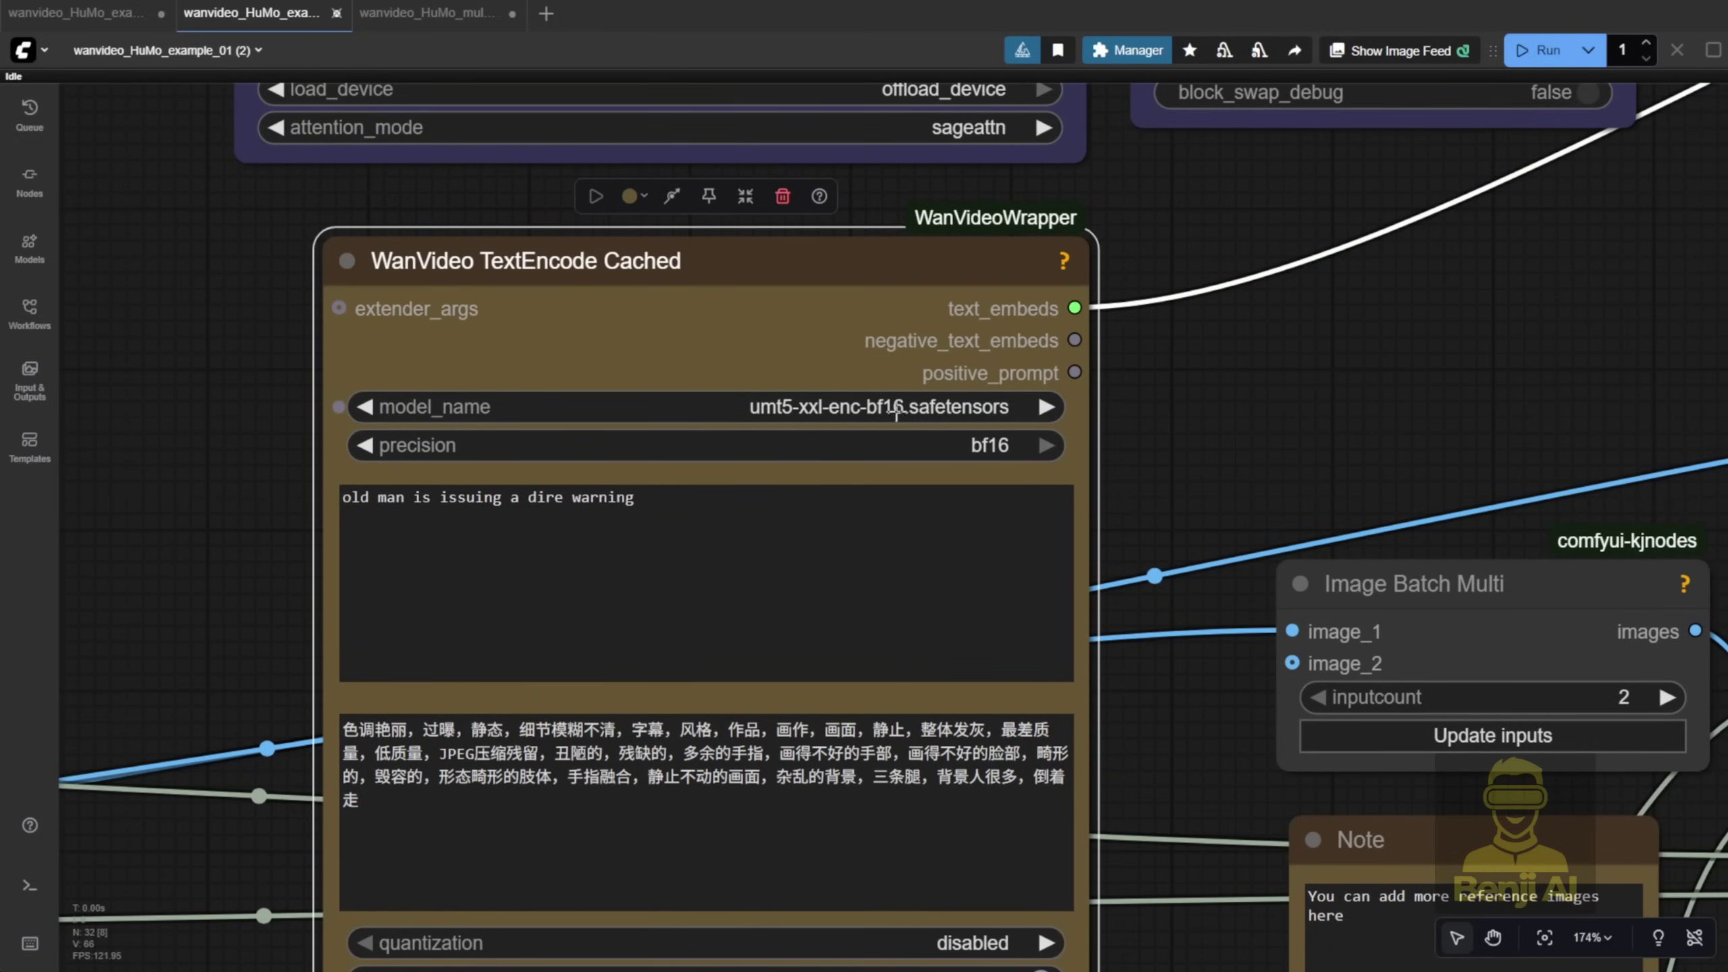
drag(948, 416, 1262, 787)
scroll(1261, 788, down, 2)
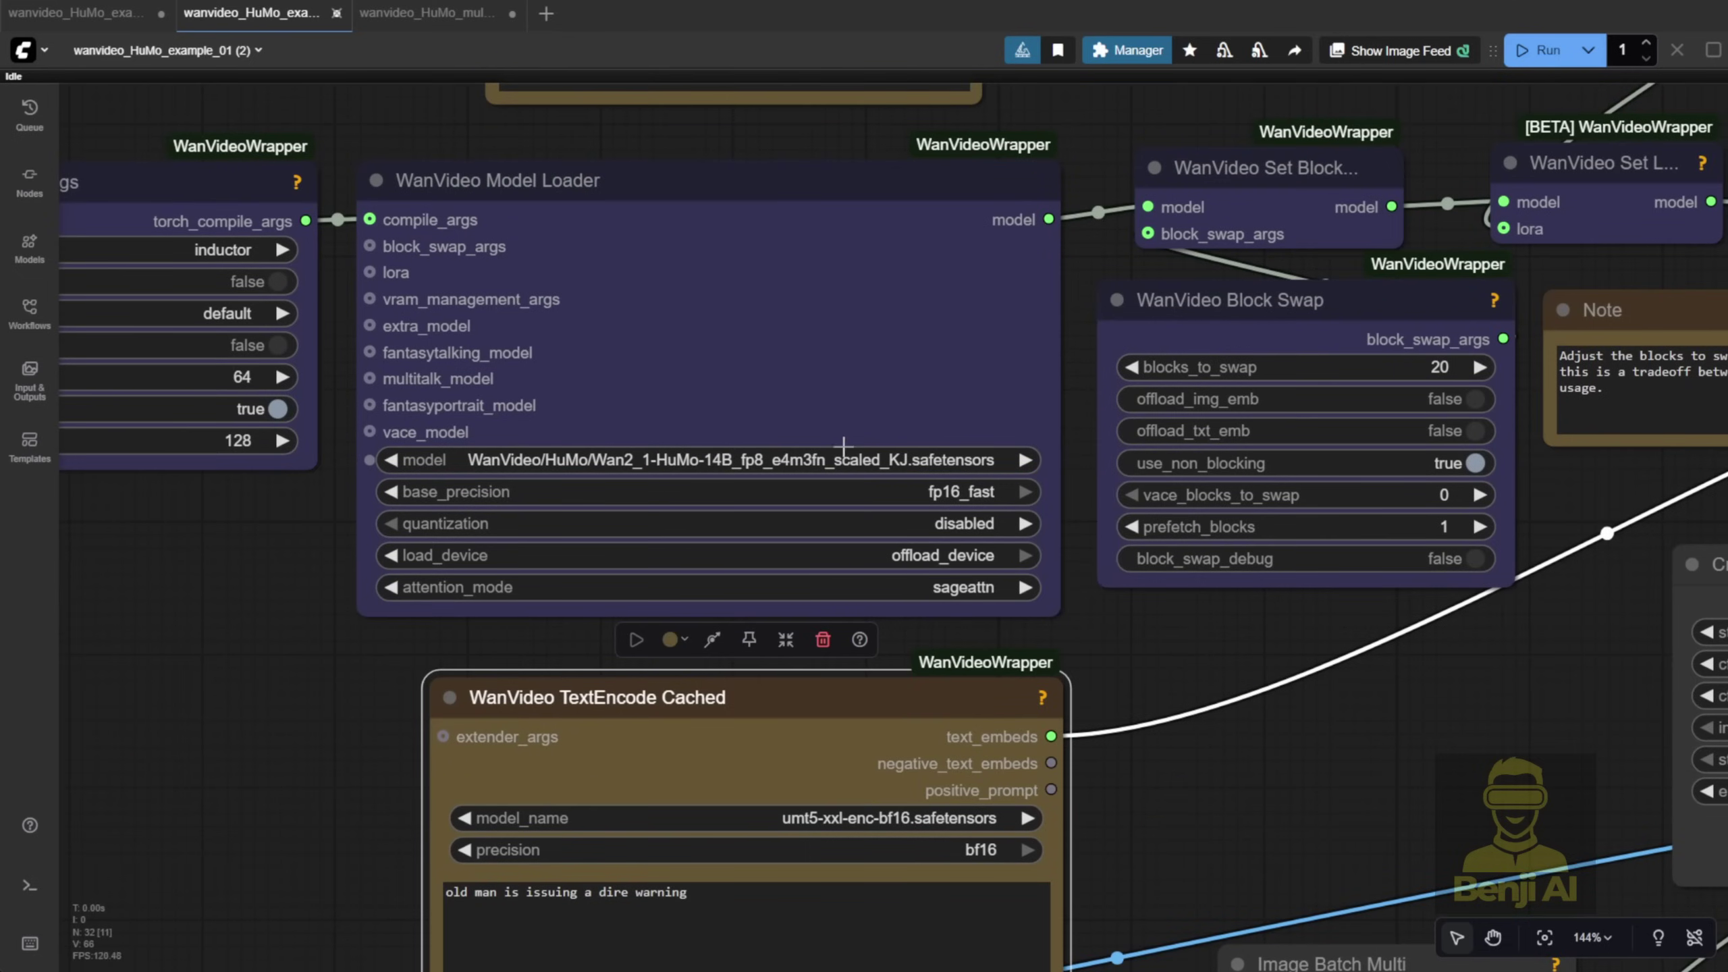
Set WanVideo Model Loader's model to Wan2_1-HuMo-14B_fp16 and review the quantization options
click(829, 460)
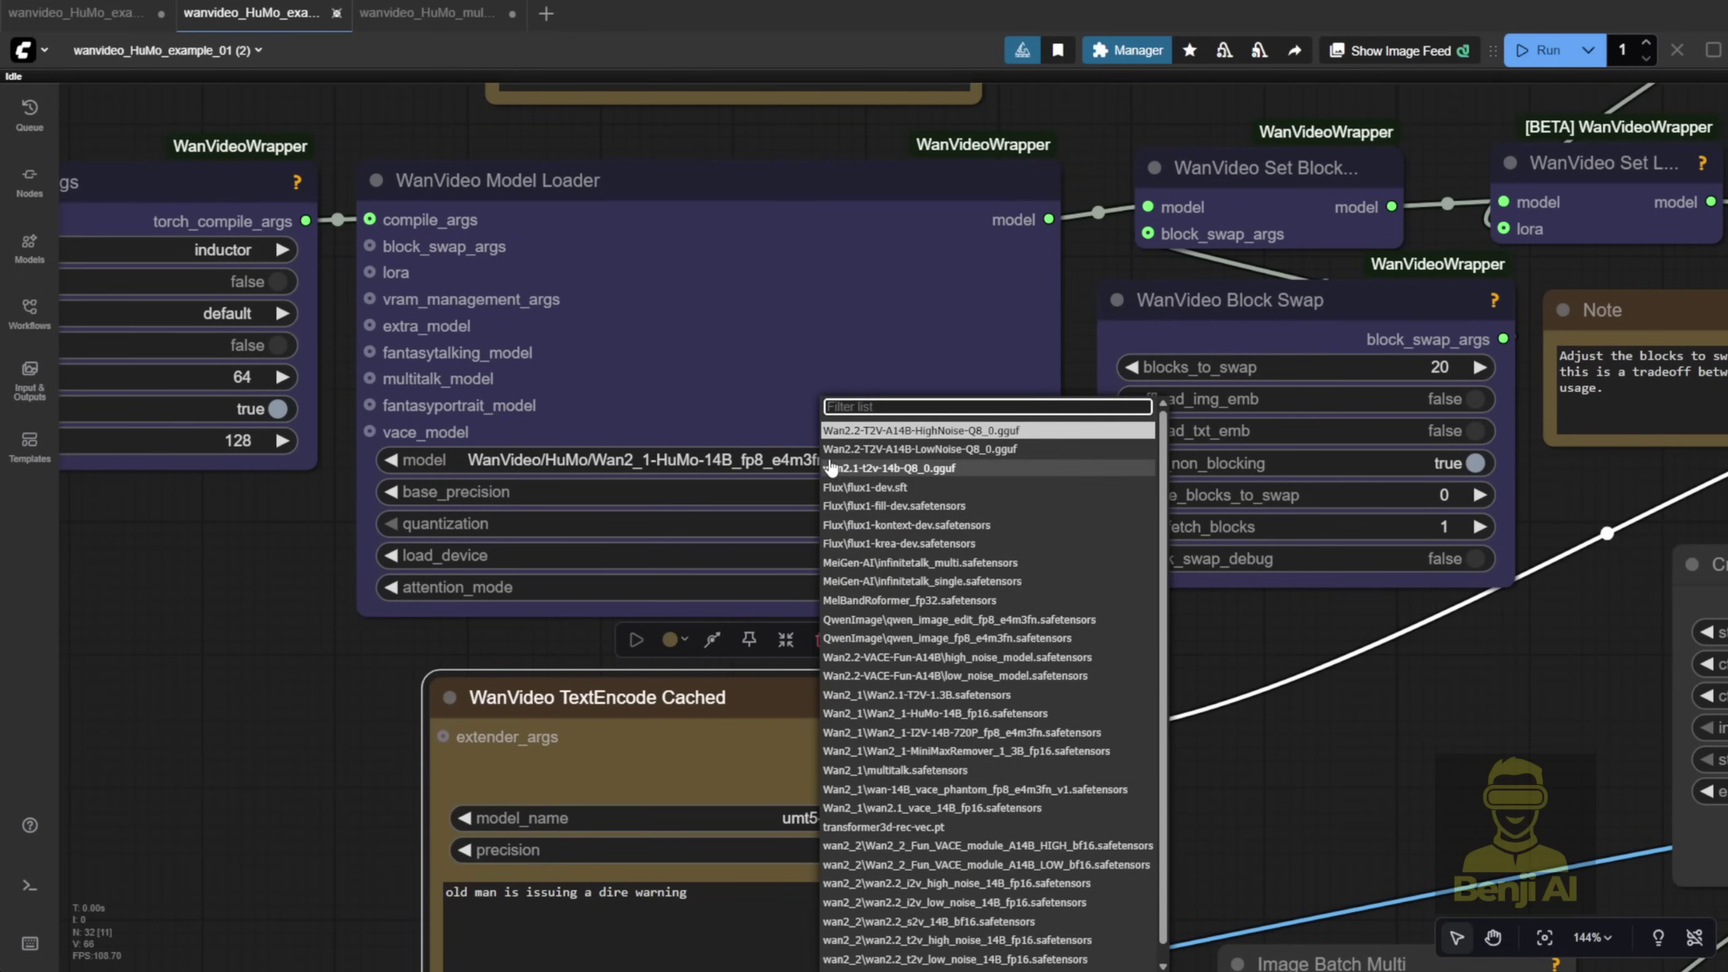
text(hu)
click(917, 485)
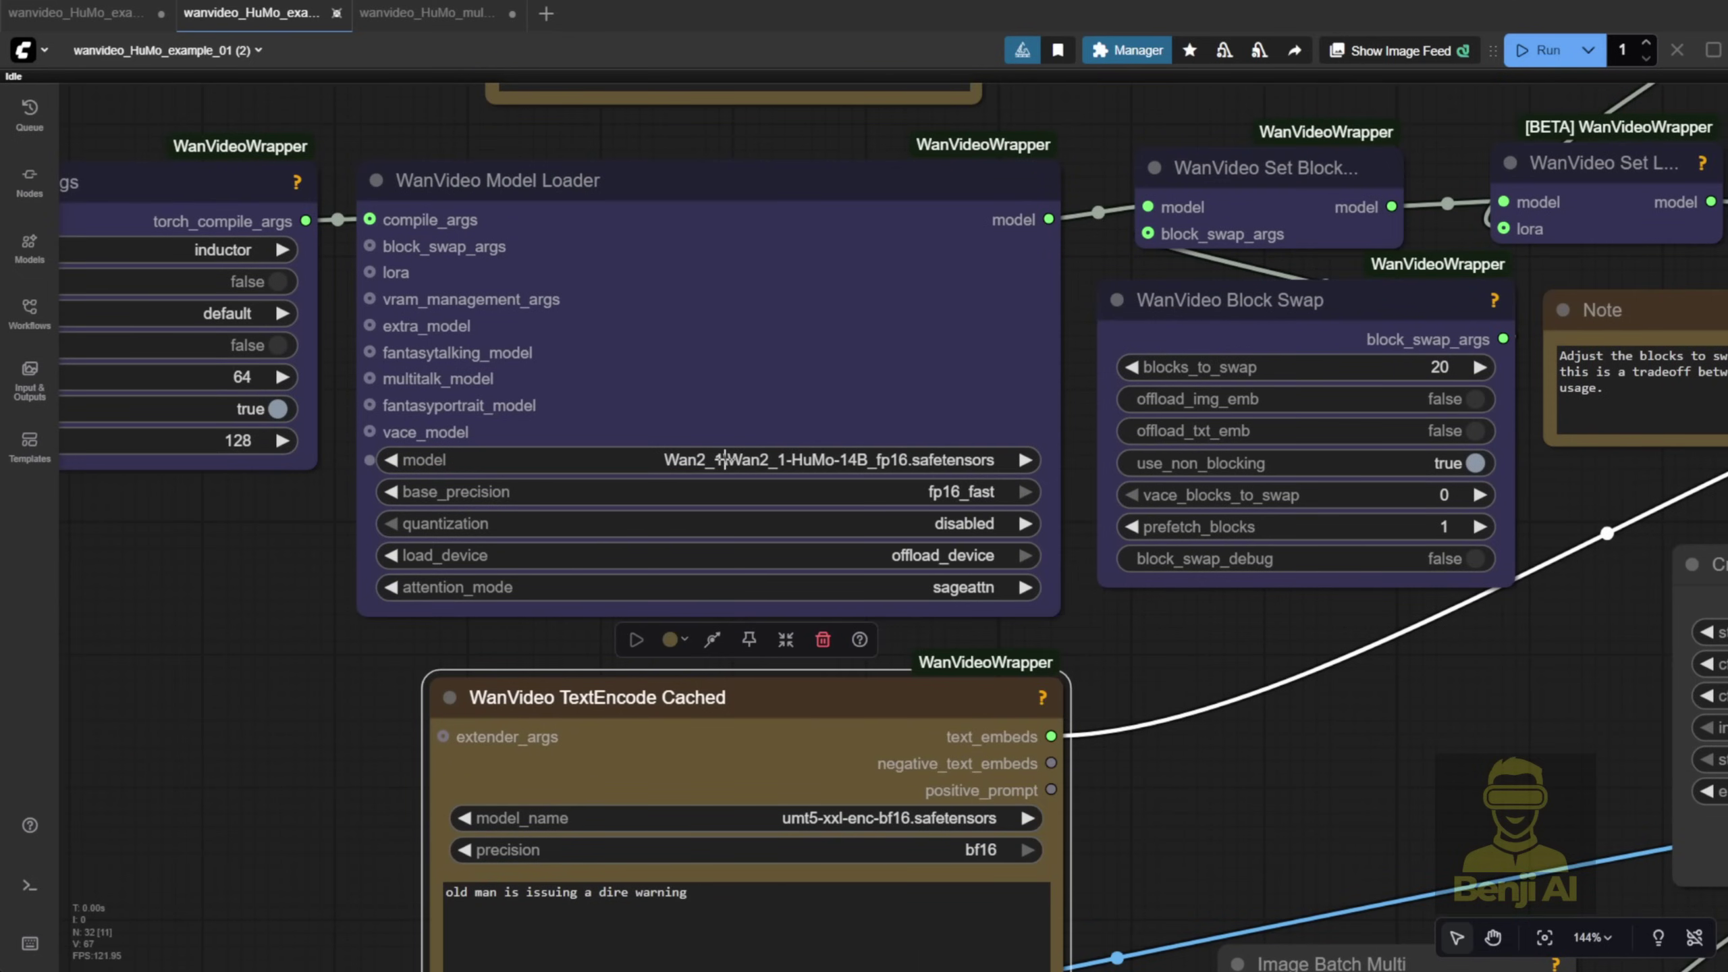
scroll(742, 455, up, 3)
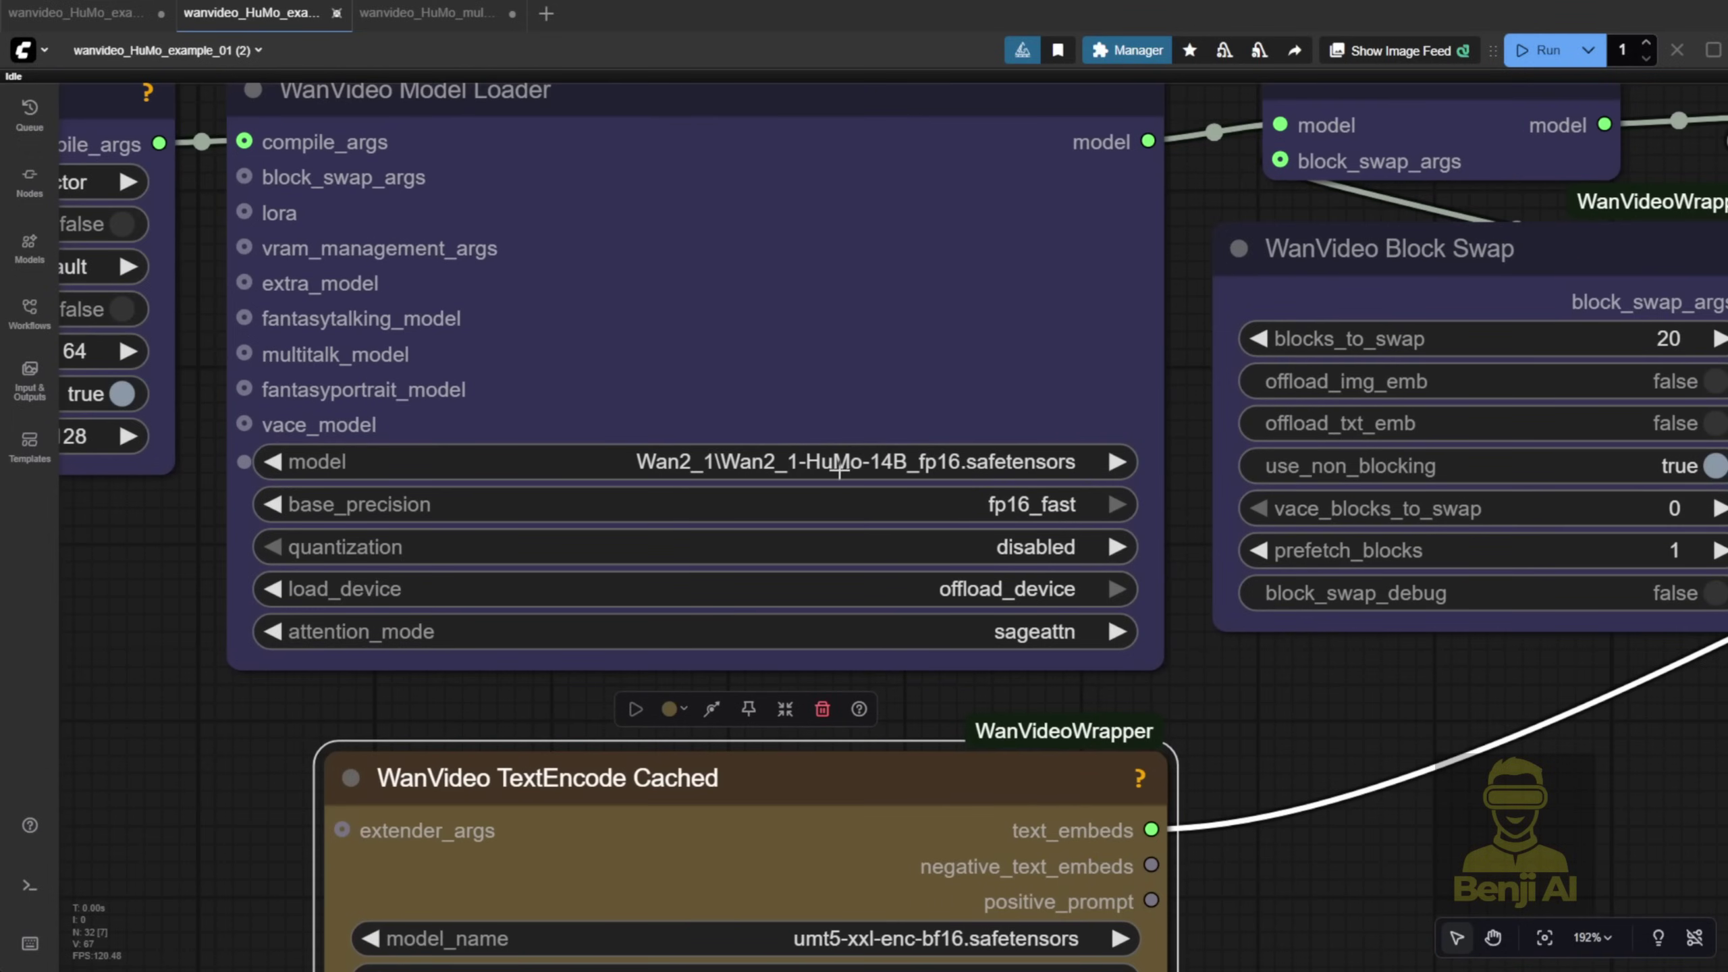
click(1035, 553)
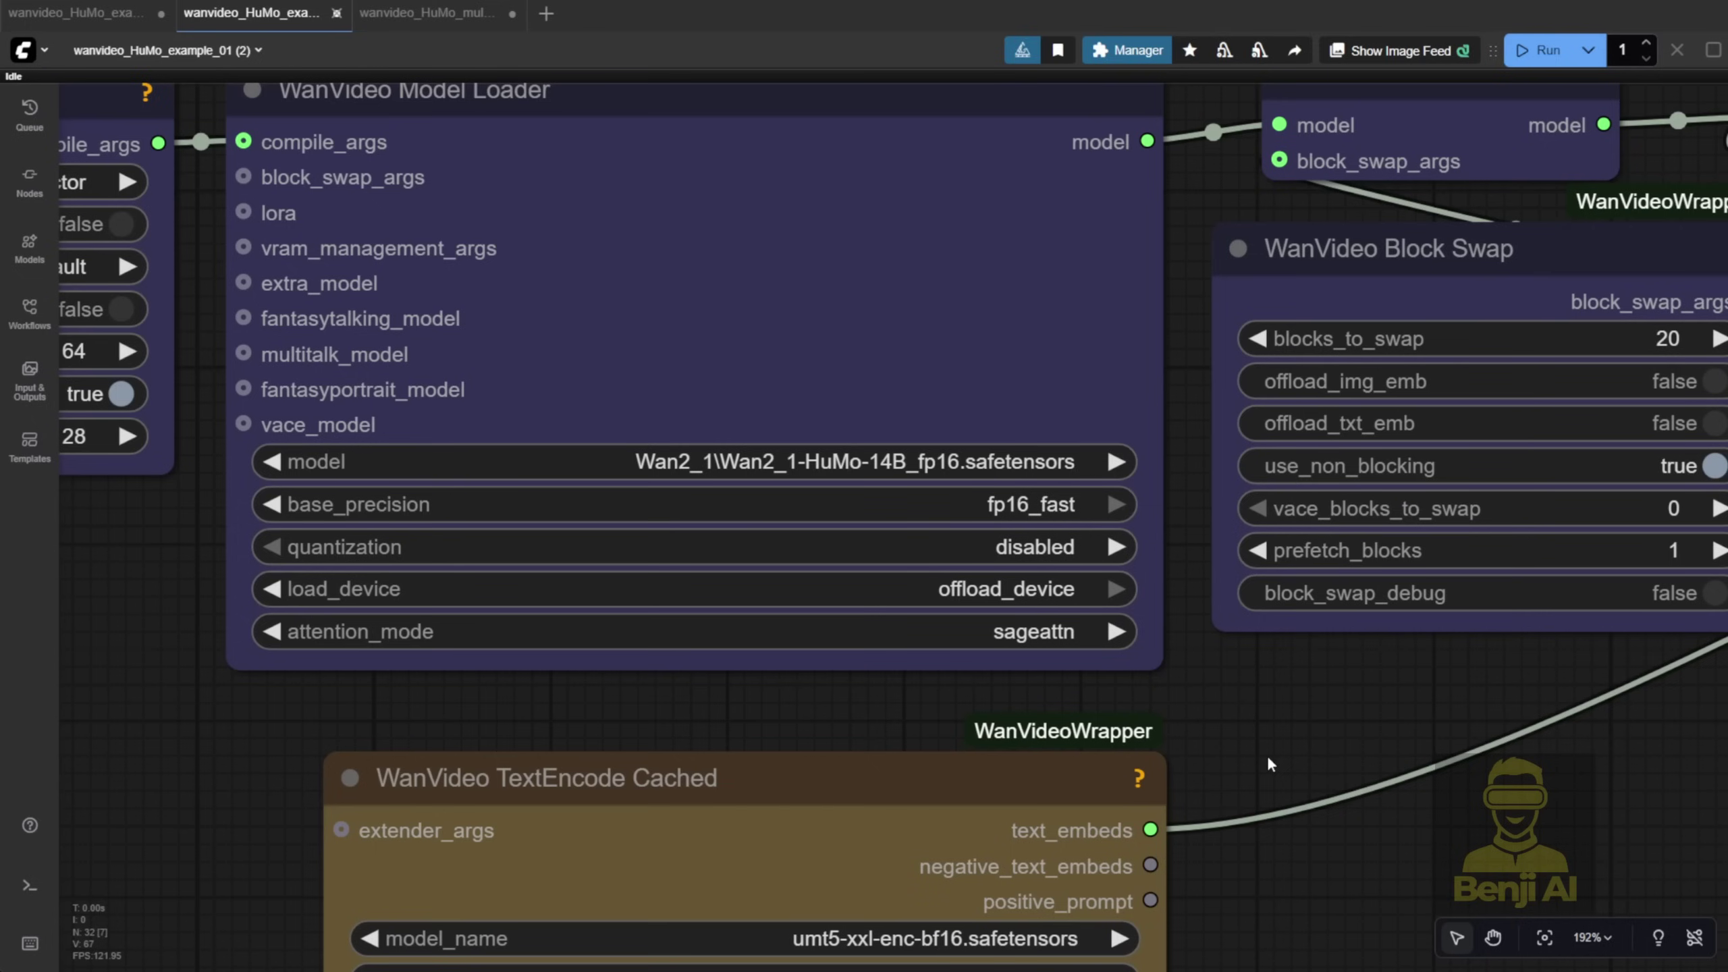
drag(1266, 755, 1311, 736)
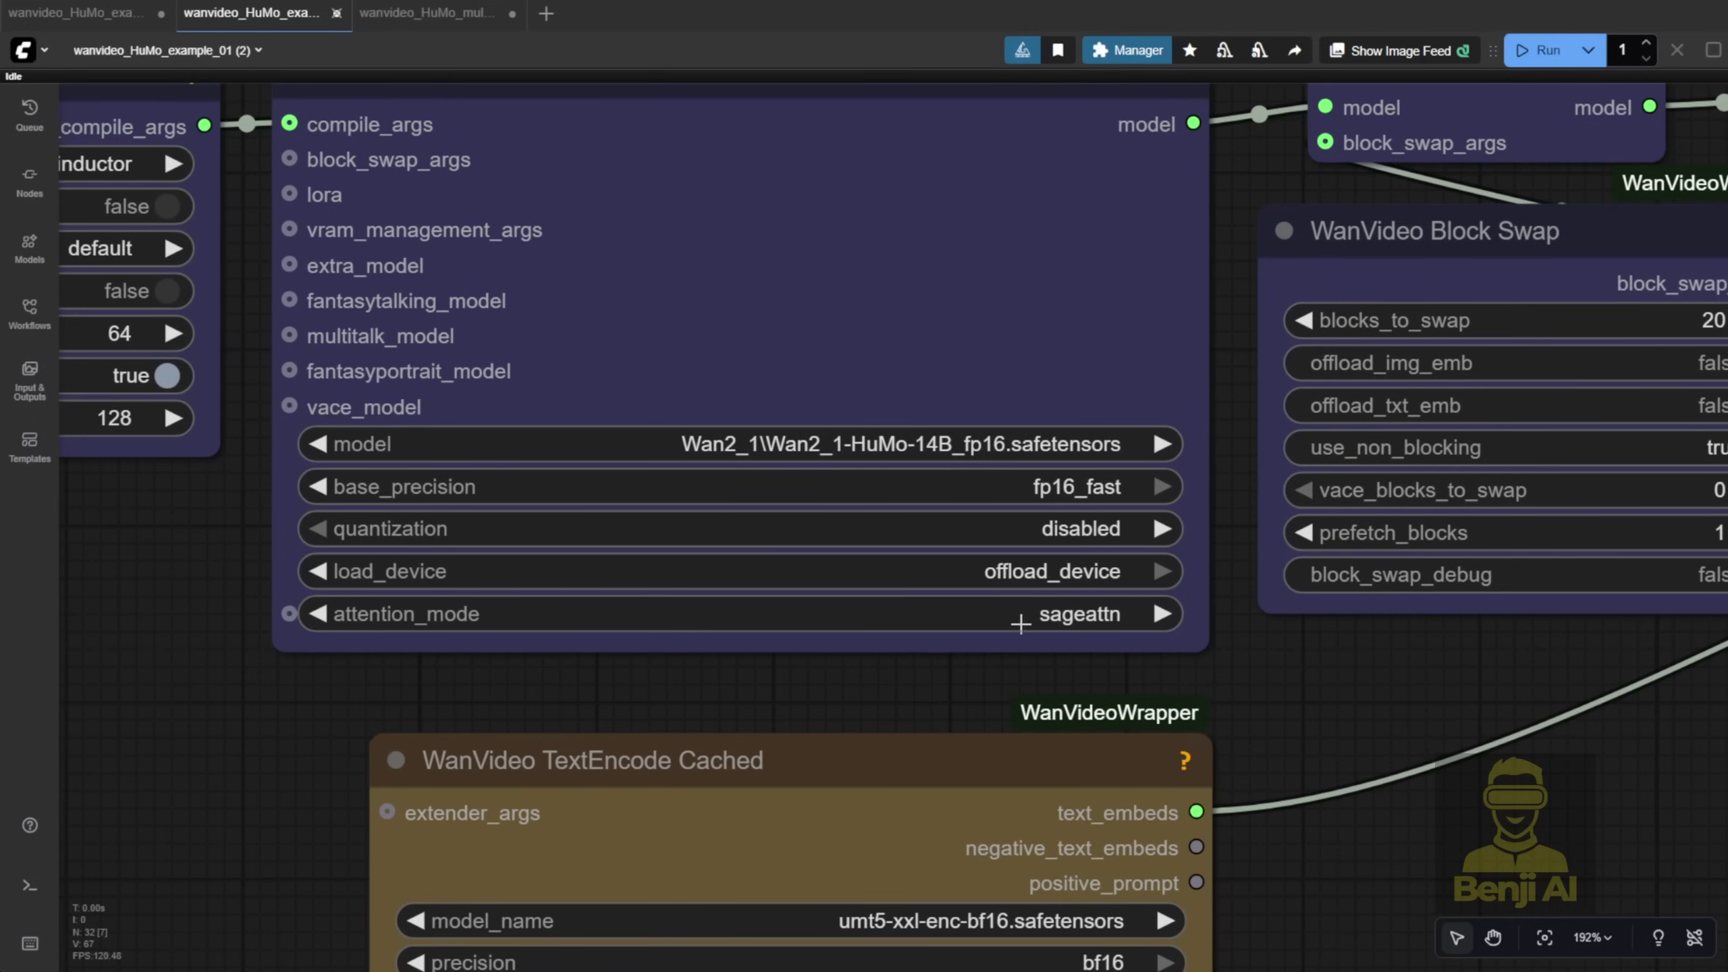
Try radial_sage_attention as the attention mode, then revert to sageattn
click(1054, 612)
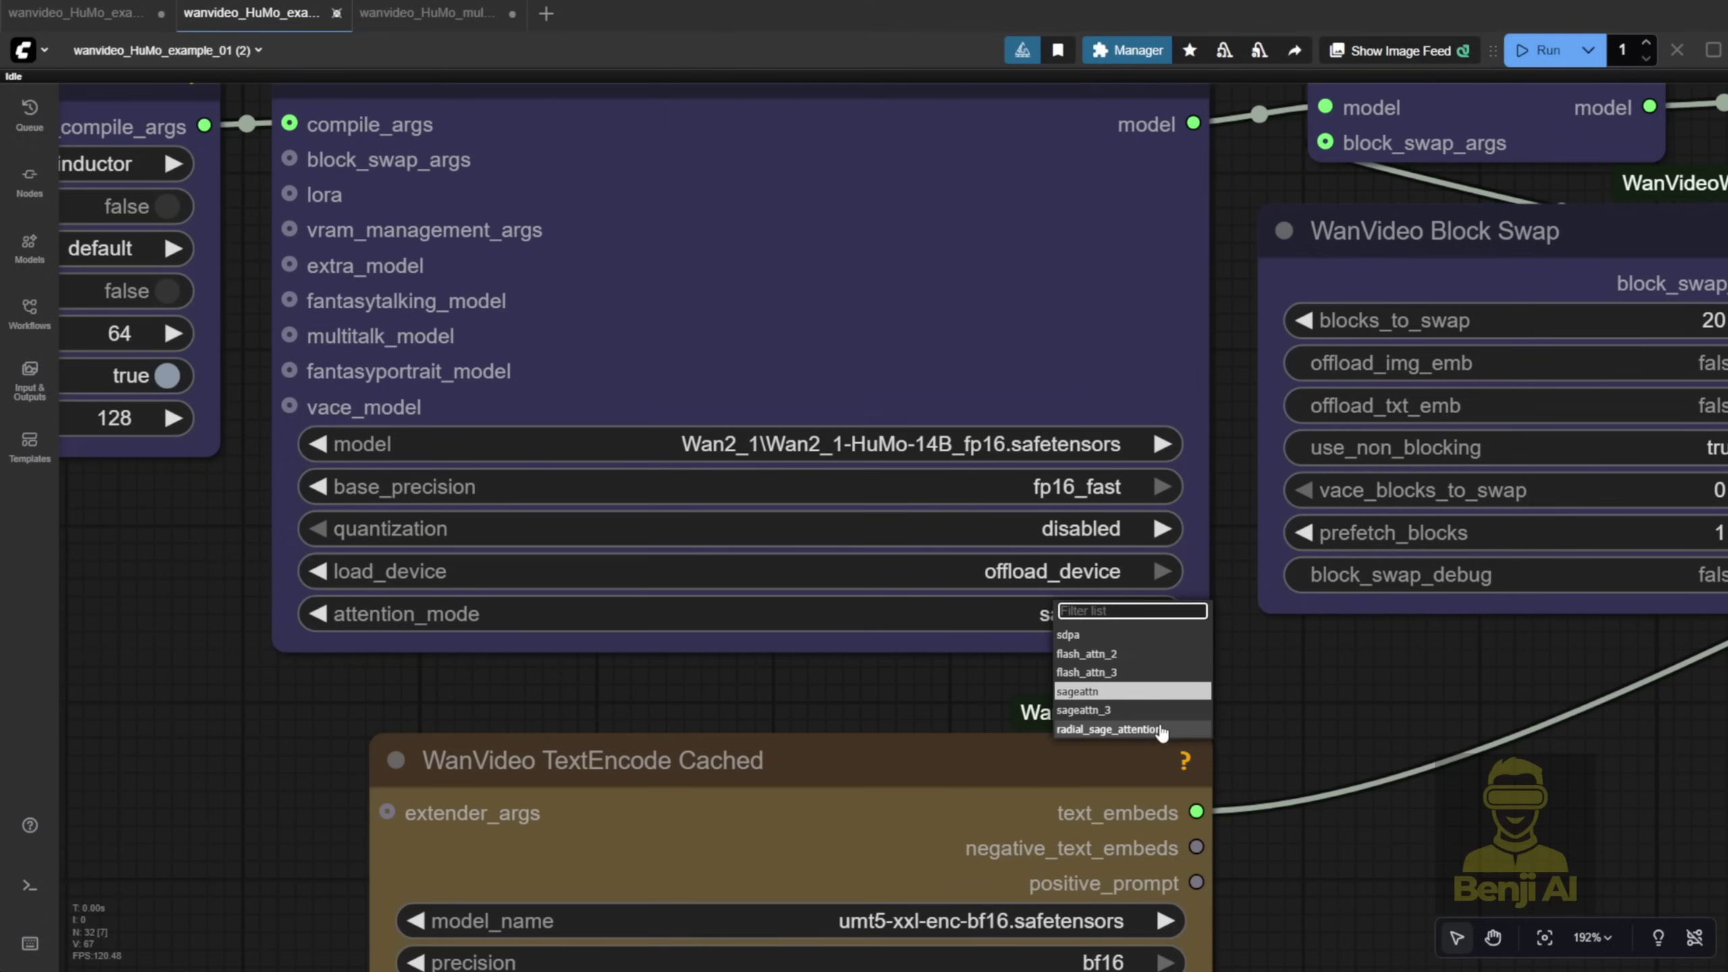
click(1116, 729)
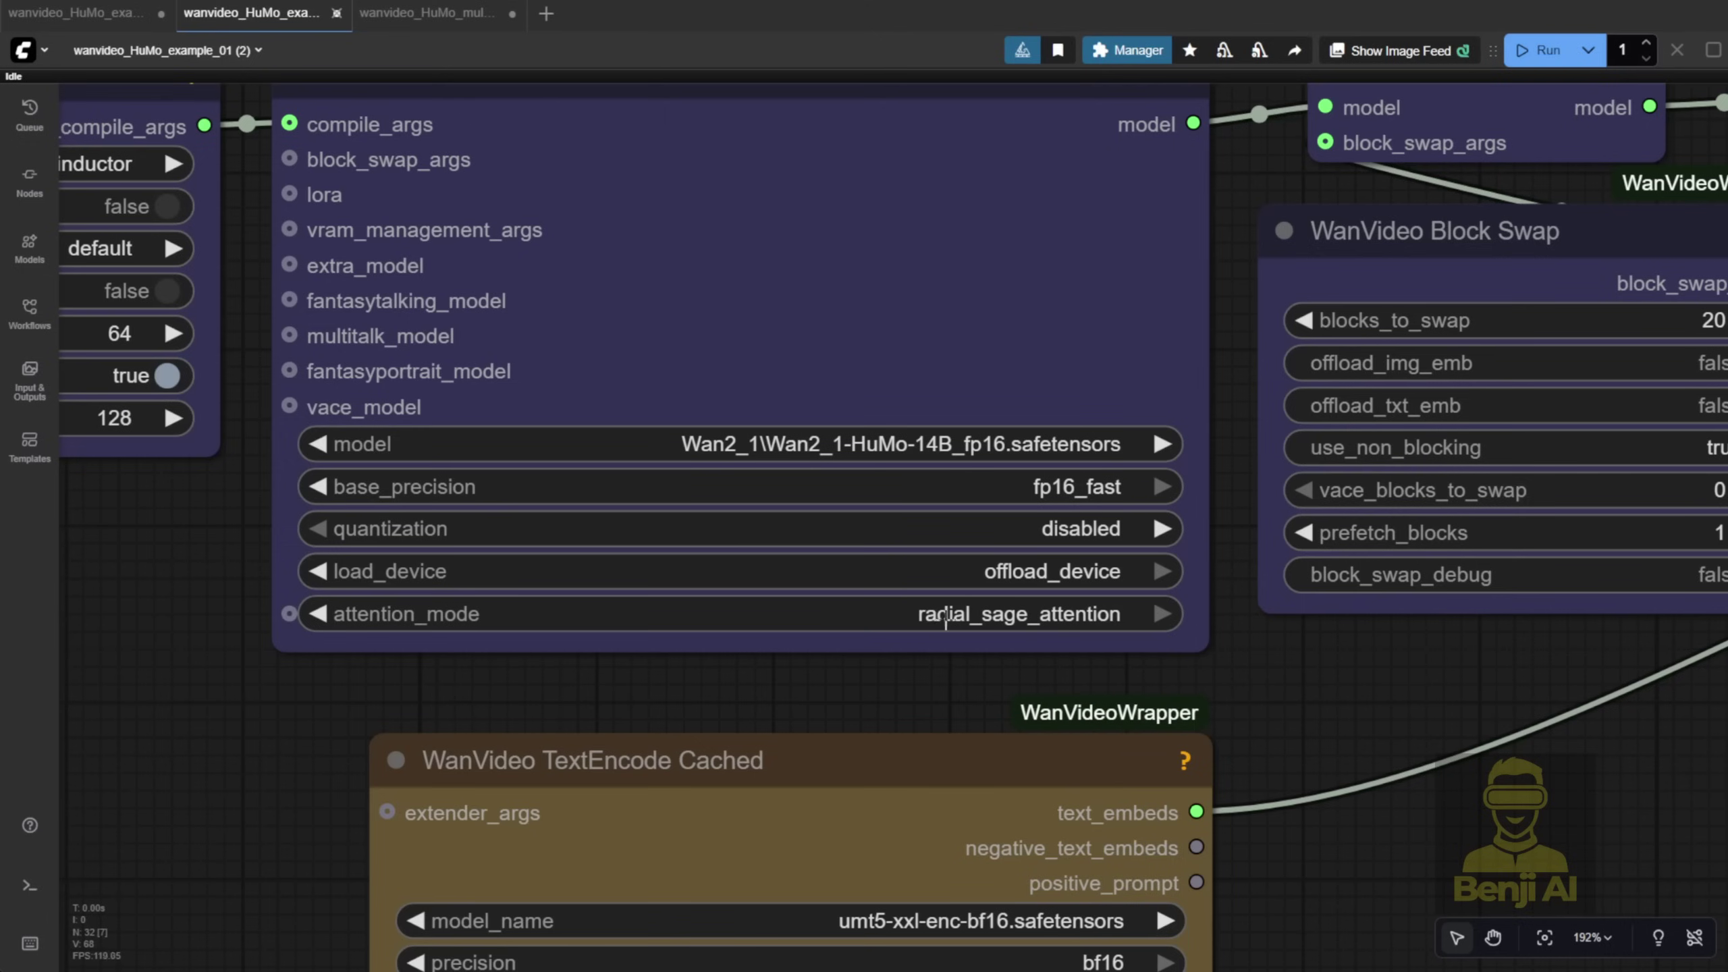
click(1073, 620)
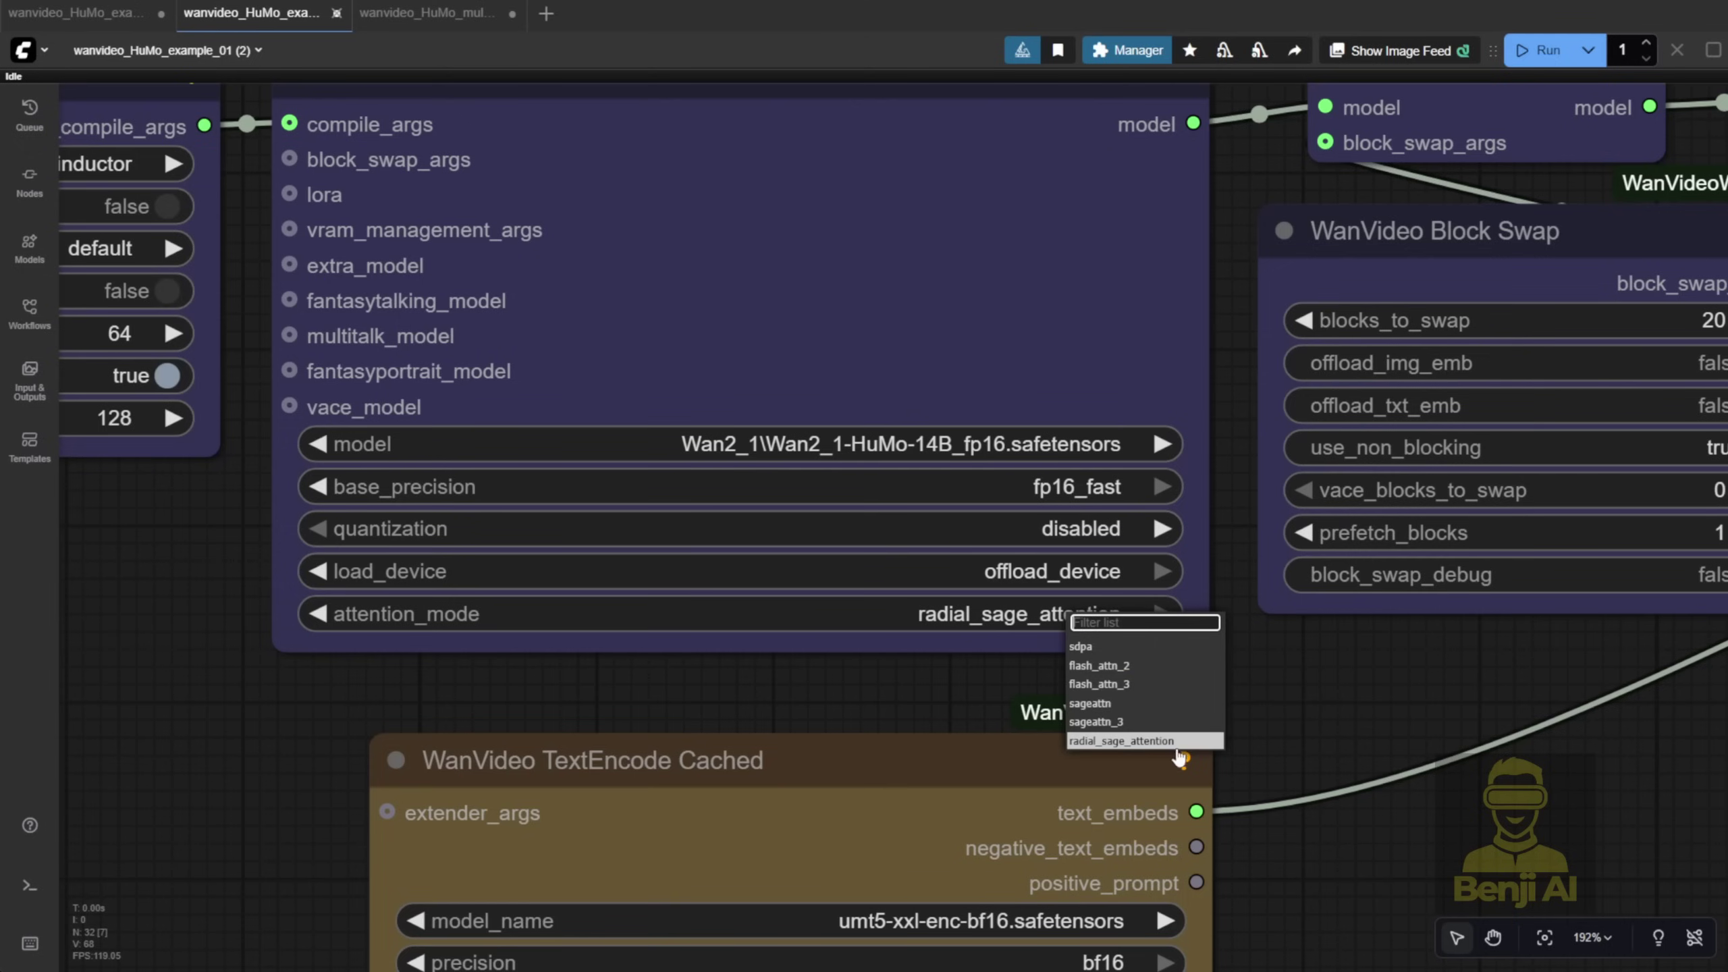
click(1112, 706)
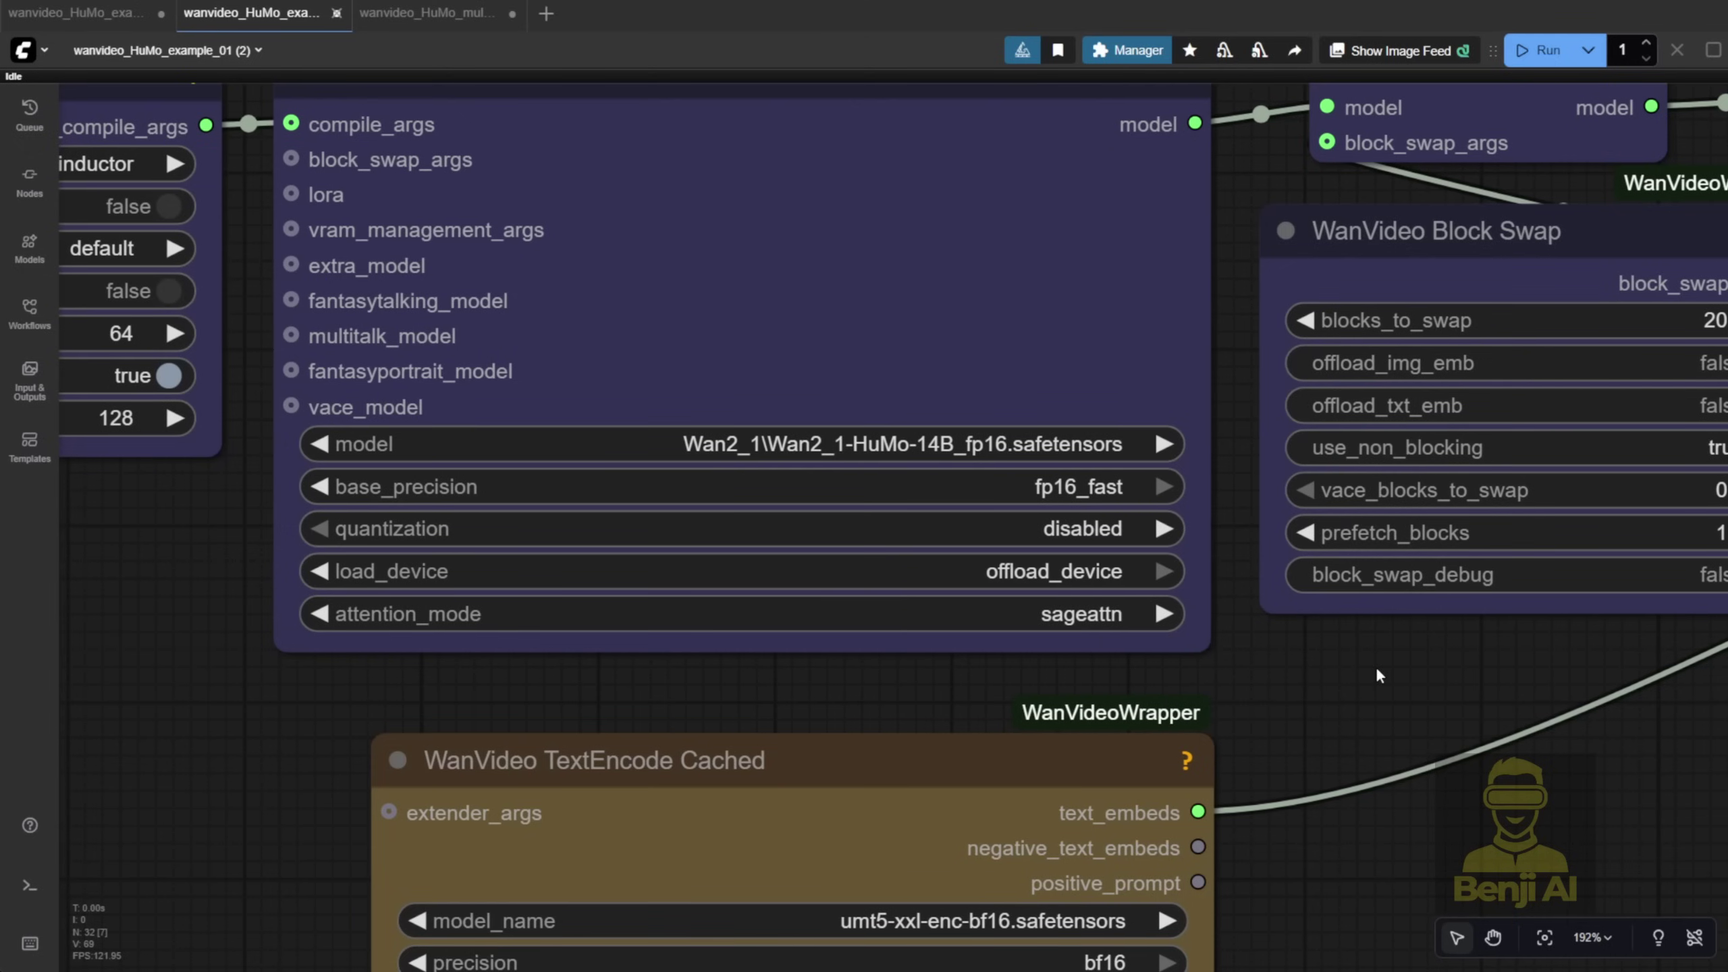
scroll(1375, 665, down, 3)
click(1034, 643)
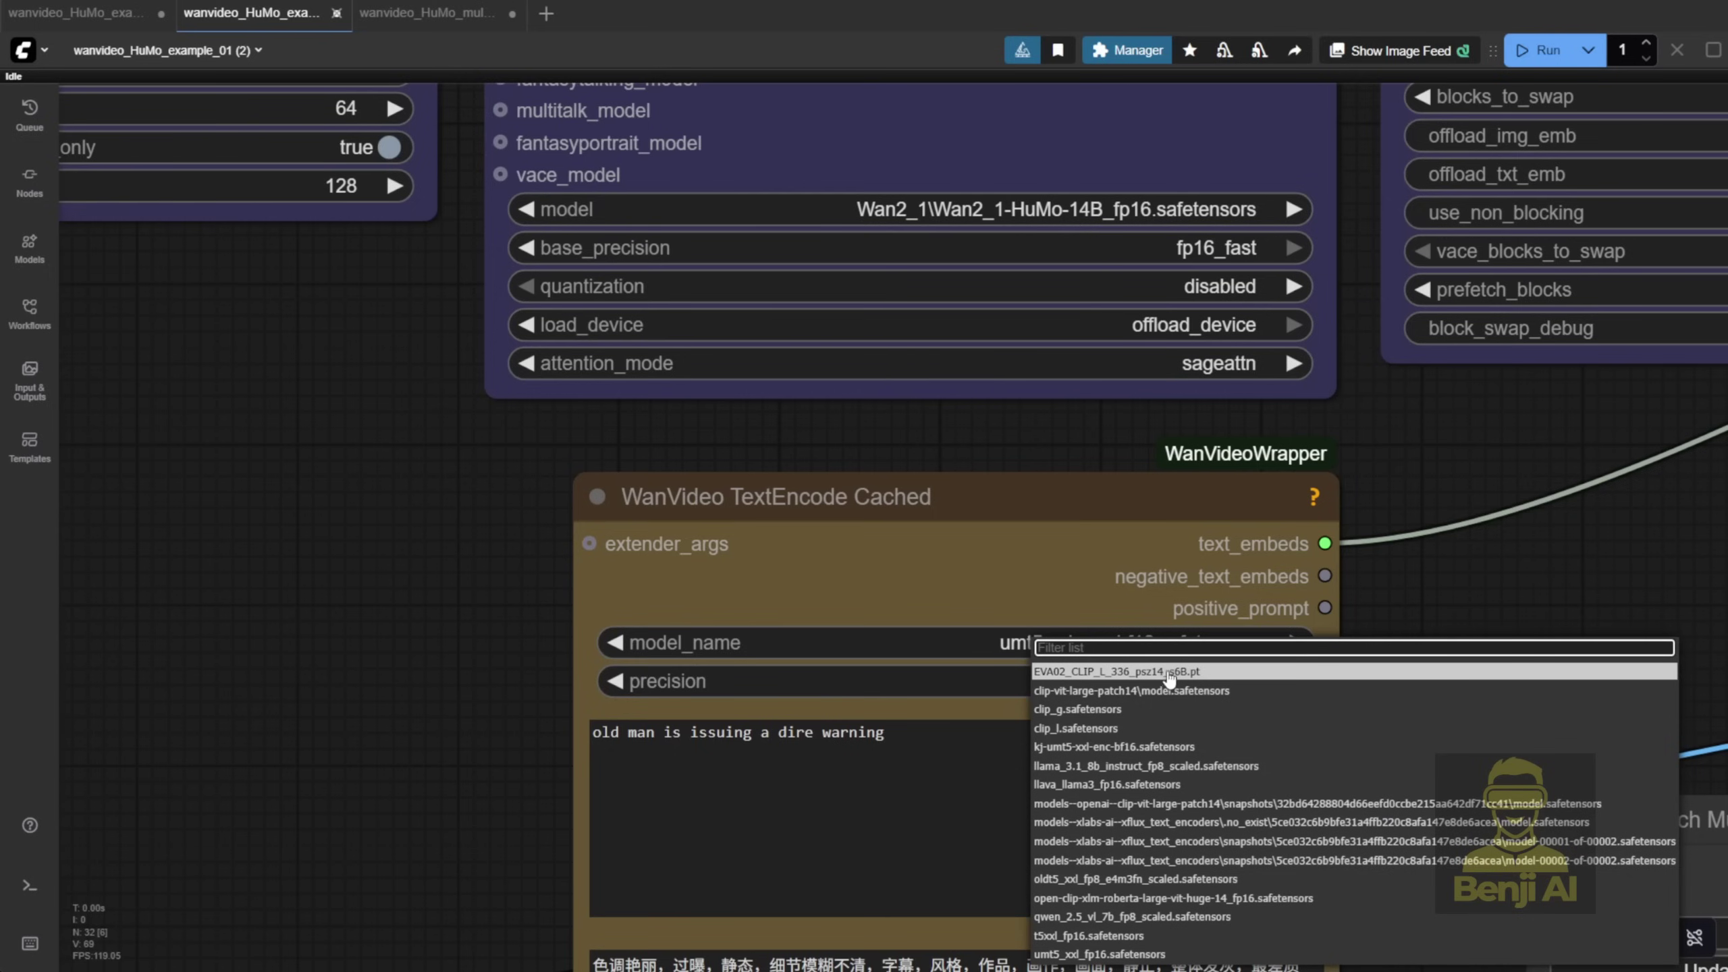
Choose umt5_xxl_fp16 as the text encoder model
click(1111, 955)
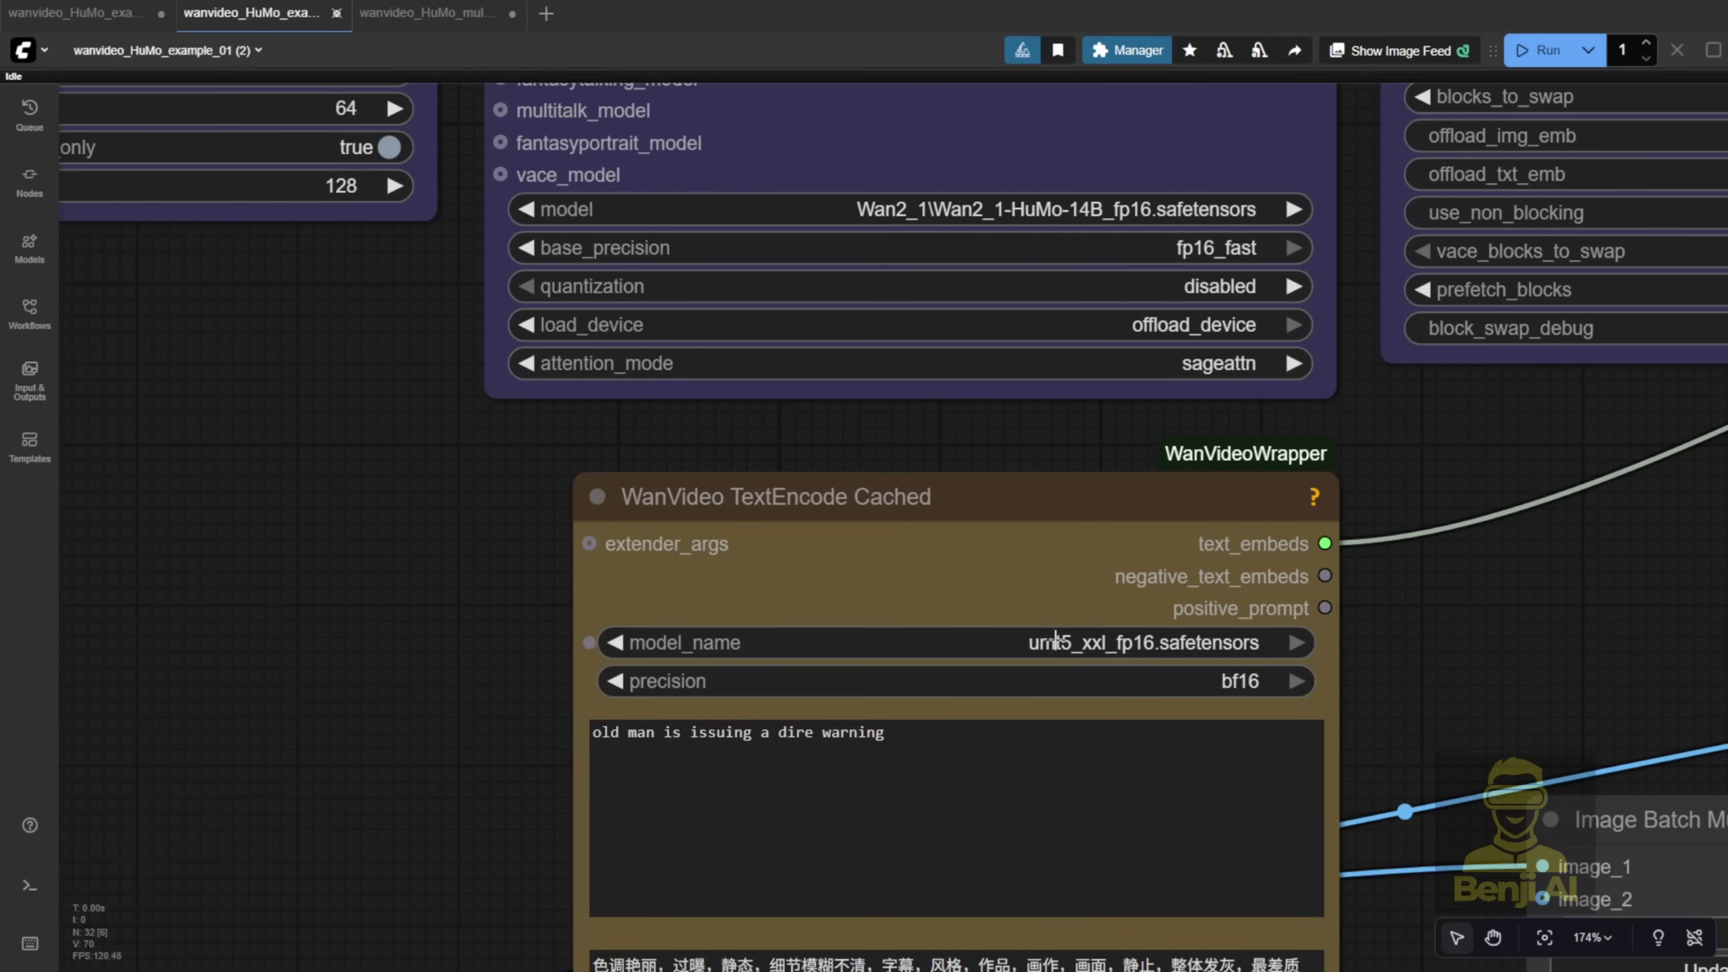
scroll(1387, 706, down, 5)
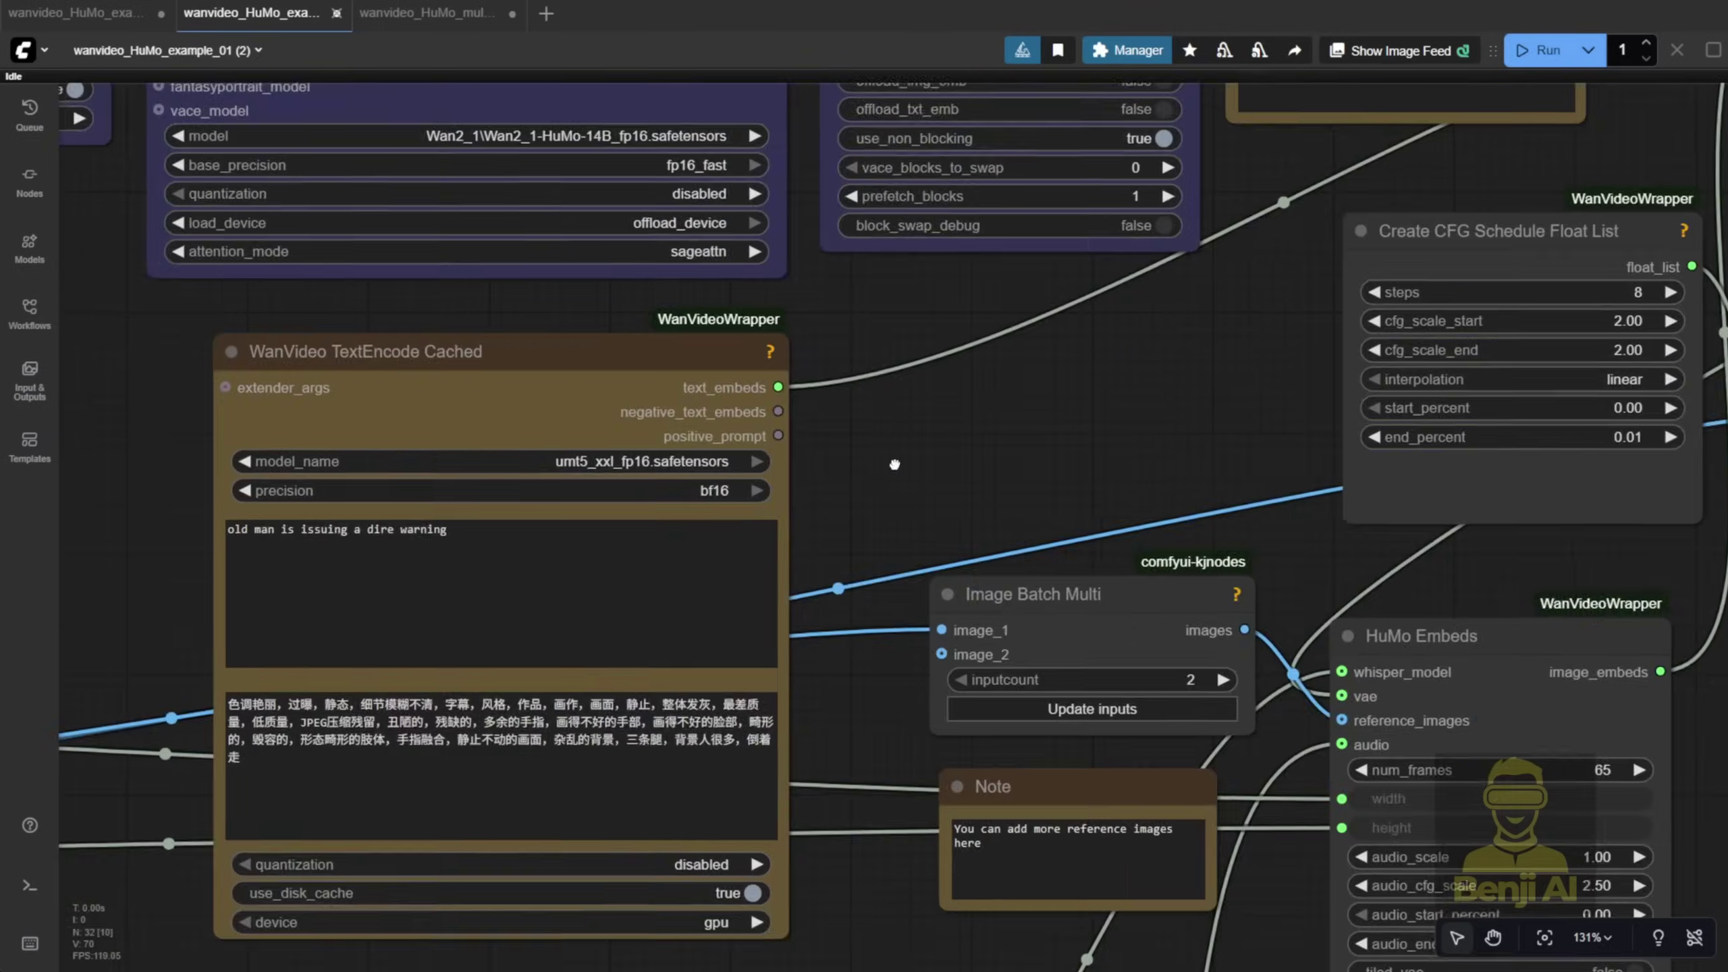
scroll(920, 417, up, 3)
Move the VAE Loader beside WanVideo Decode, widen it, and set precision to fp32
drag(955, 324, 769, 270)
drag(971, 375, 991, 368)
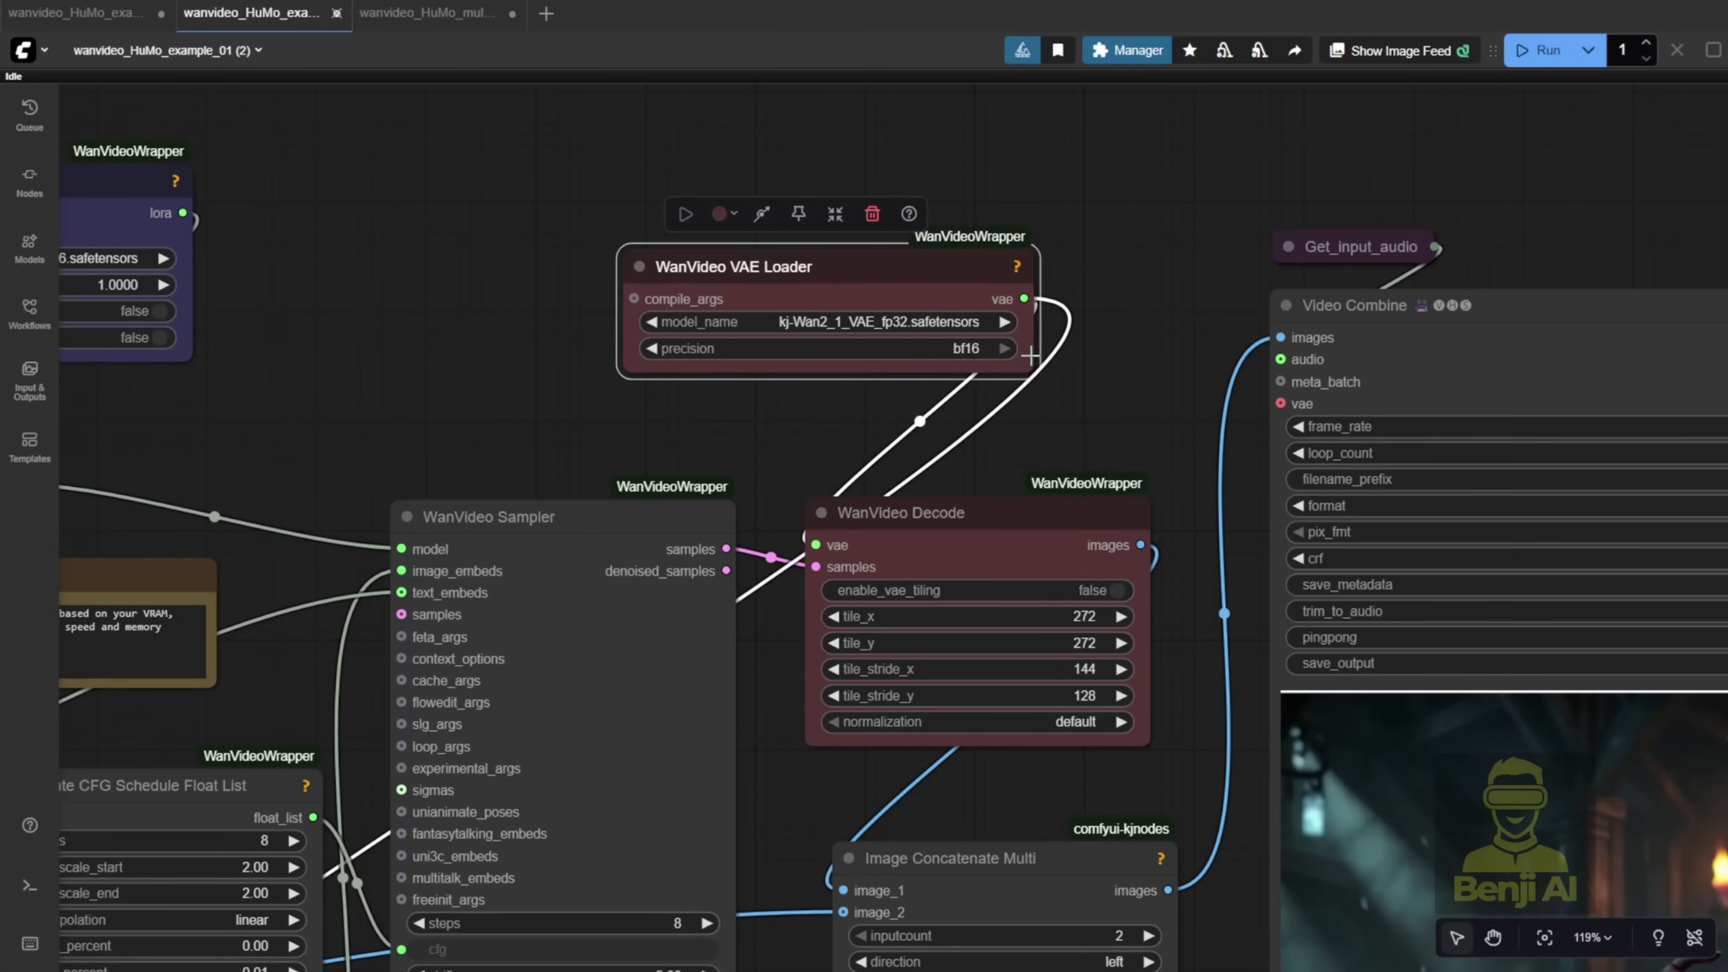
click(1005, 347)
drag(1032, 361, 1041, 409)
drag(1089, 442, 1279, 449)
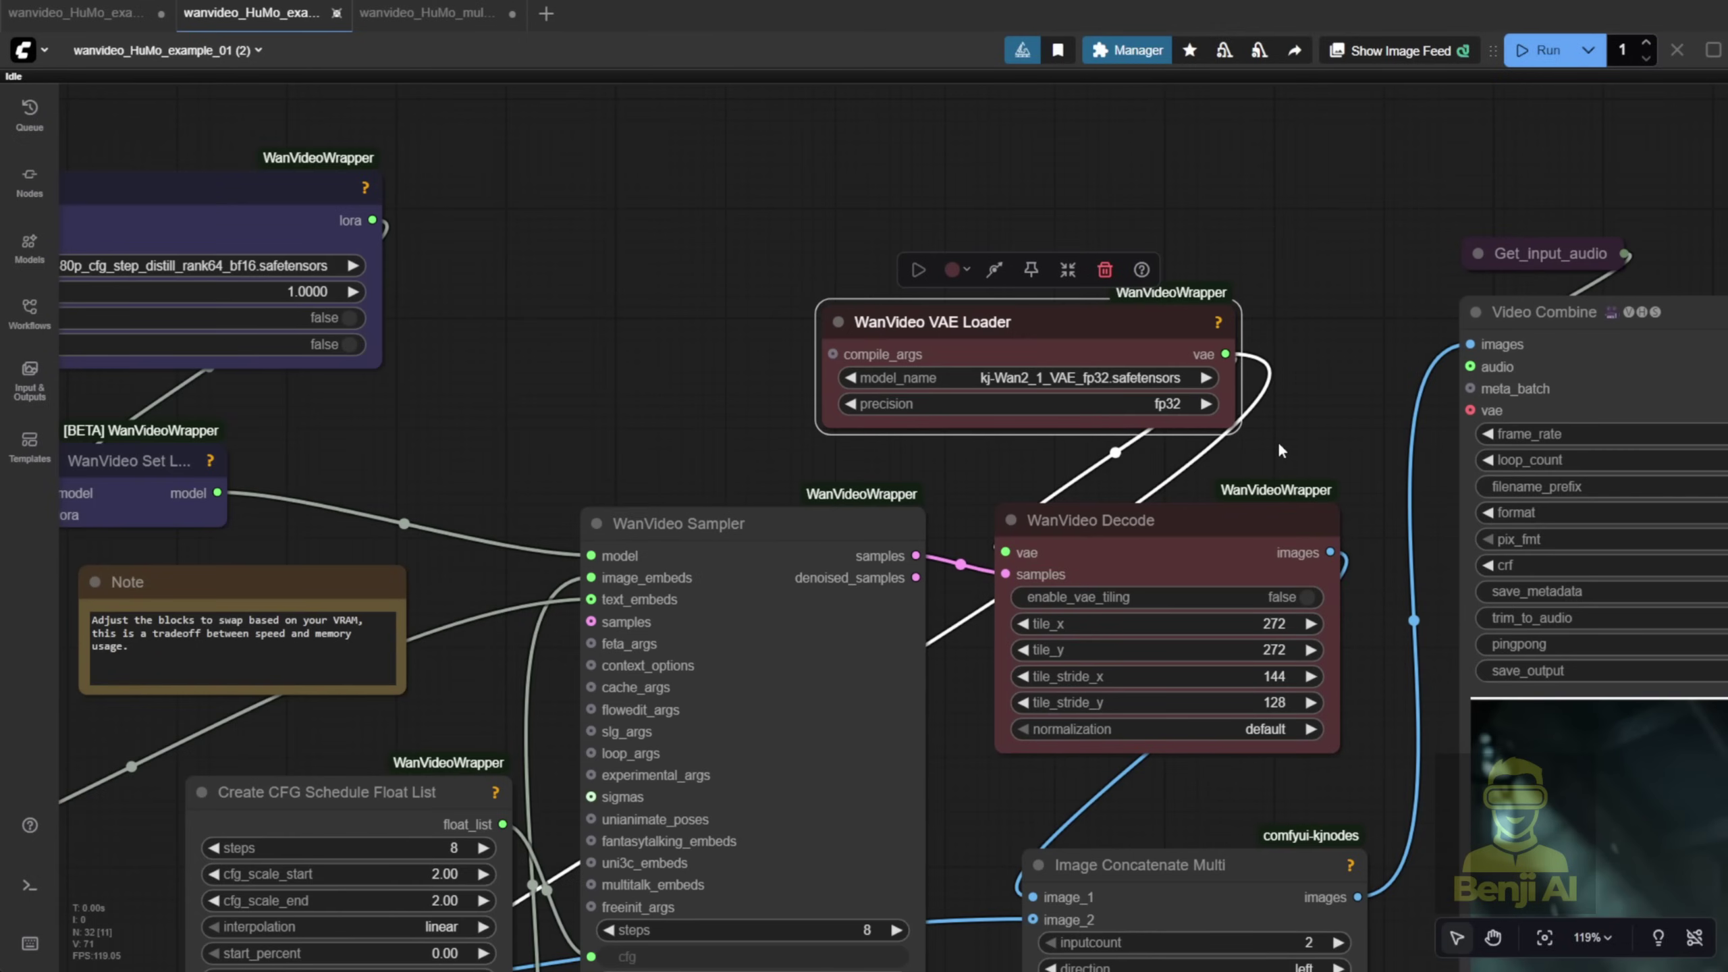
scroll(696, 440, down, 4)
Space out the Mel-Band RoFormer loader, sampler and Normalize Audio Loudness nodes in the Audio input group
drag(503, 752, 932, 292)
drag(946, 759, 1237, 410)
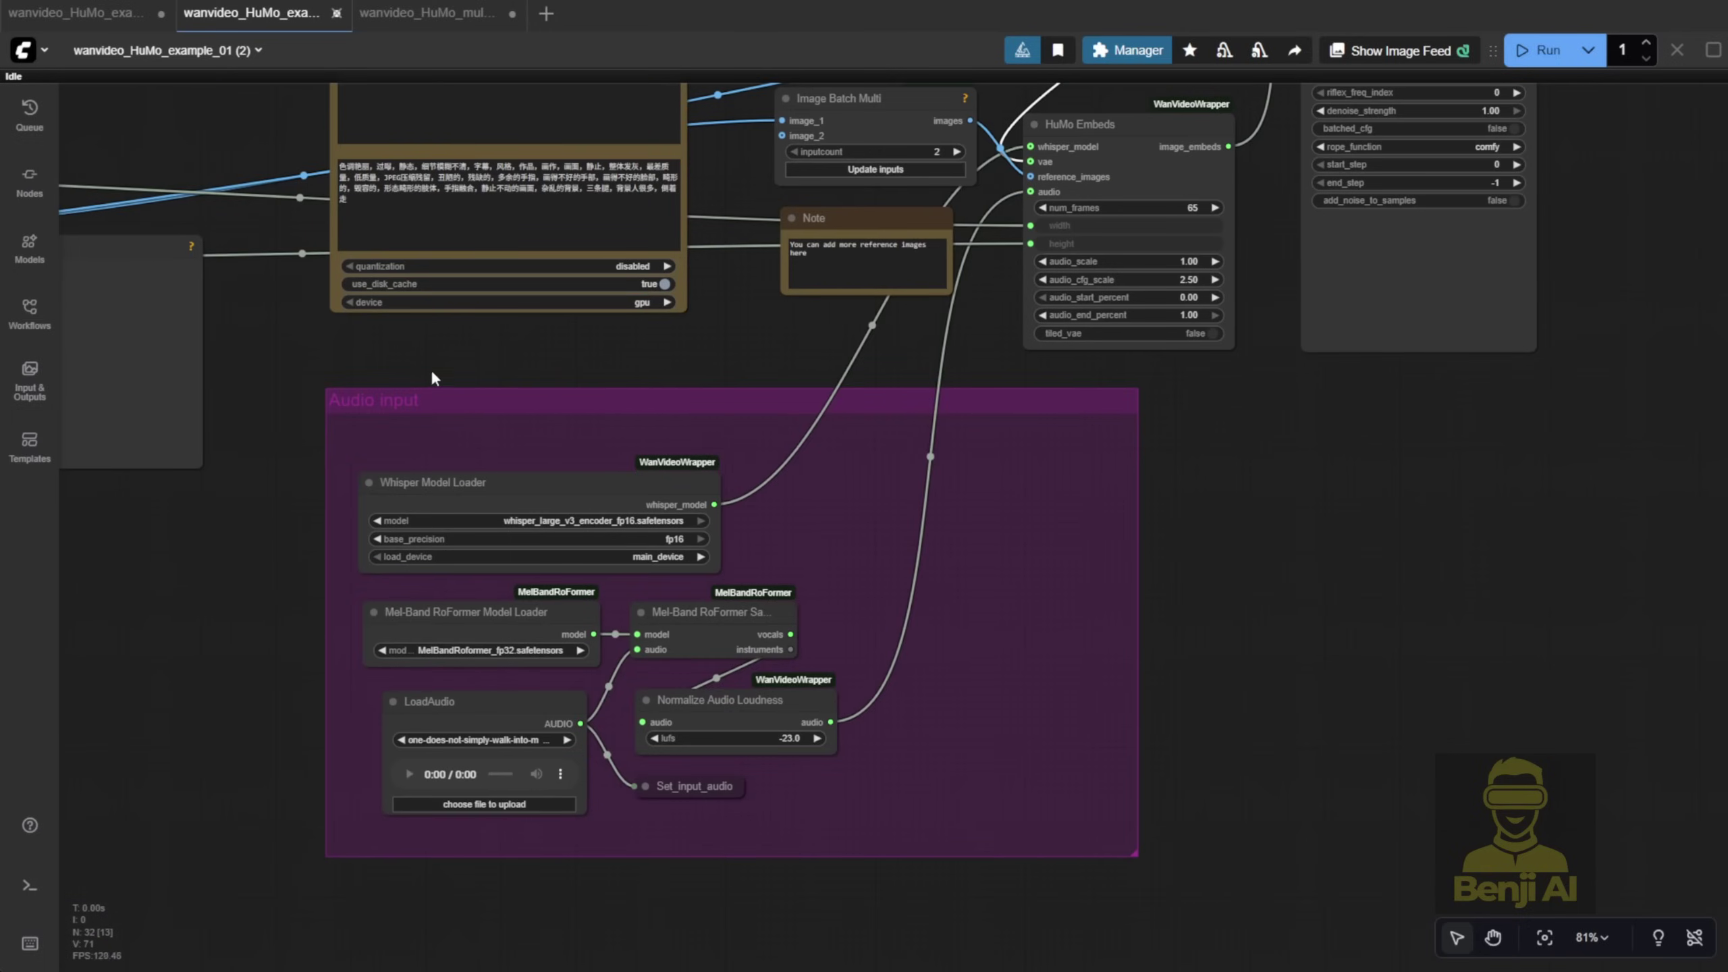
scroll(381, 702, up, 4)
drag(409, 569, 301, 565)
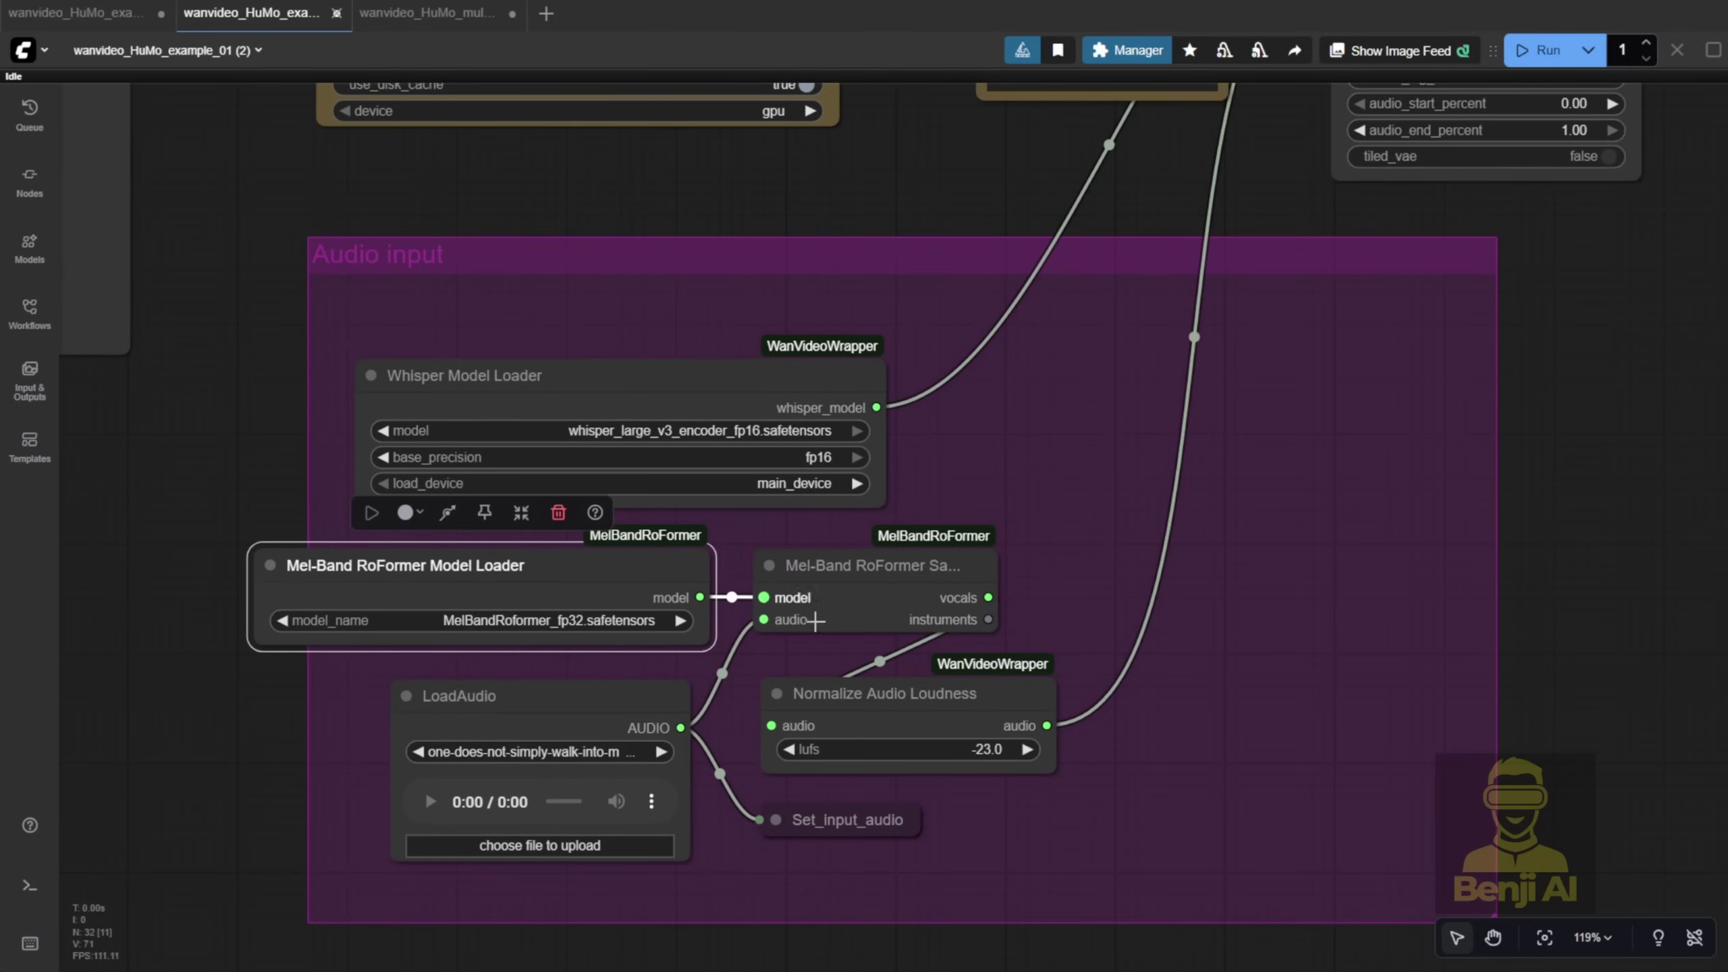
drag(911, 592, 994, 598)
drag(571, 565, 650, 561)
drag(986, 623, 980, 622)
drag(965, 701, 1069, 699)
click(1071, 653)
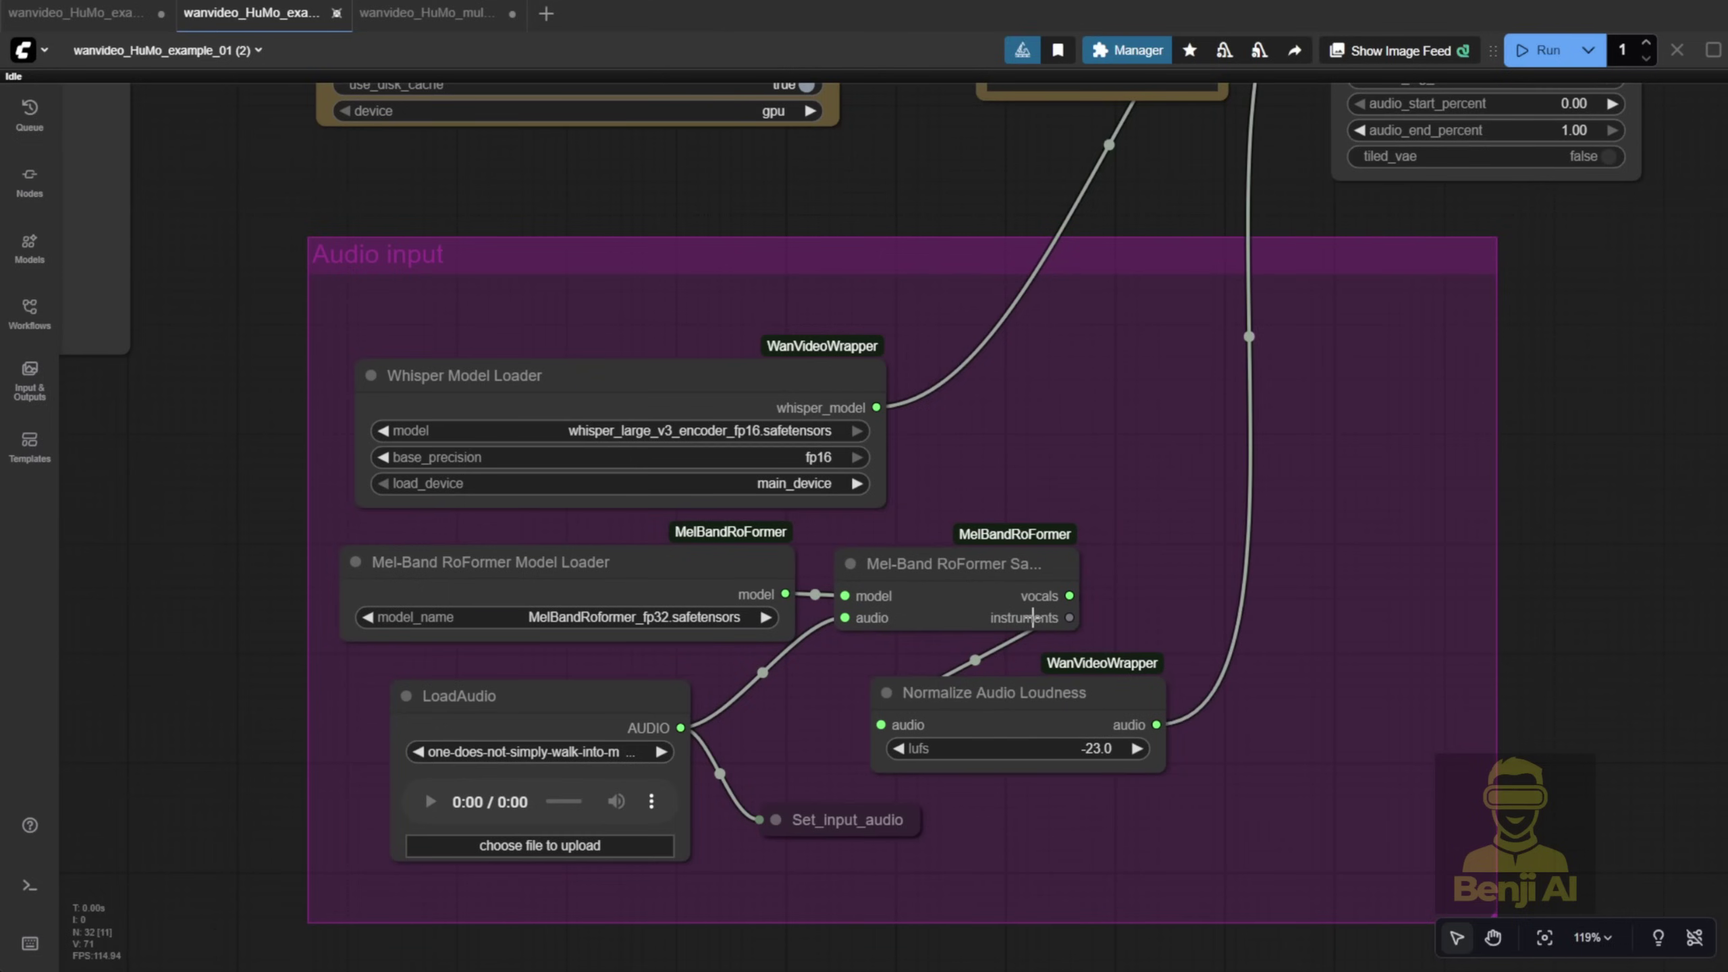
Expand LoadAudio to show its full file name and select the Set_input_audio node
scroll(691, 684, down, 5)
scroll(691, 684, left, 4)
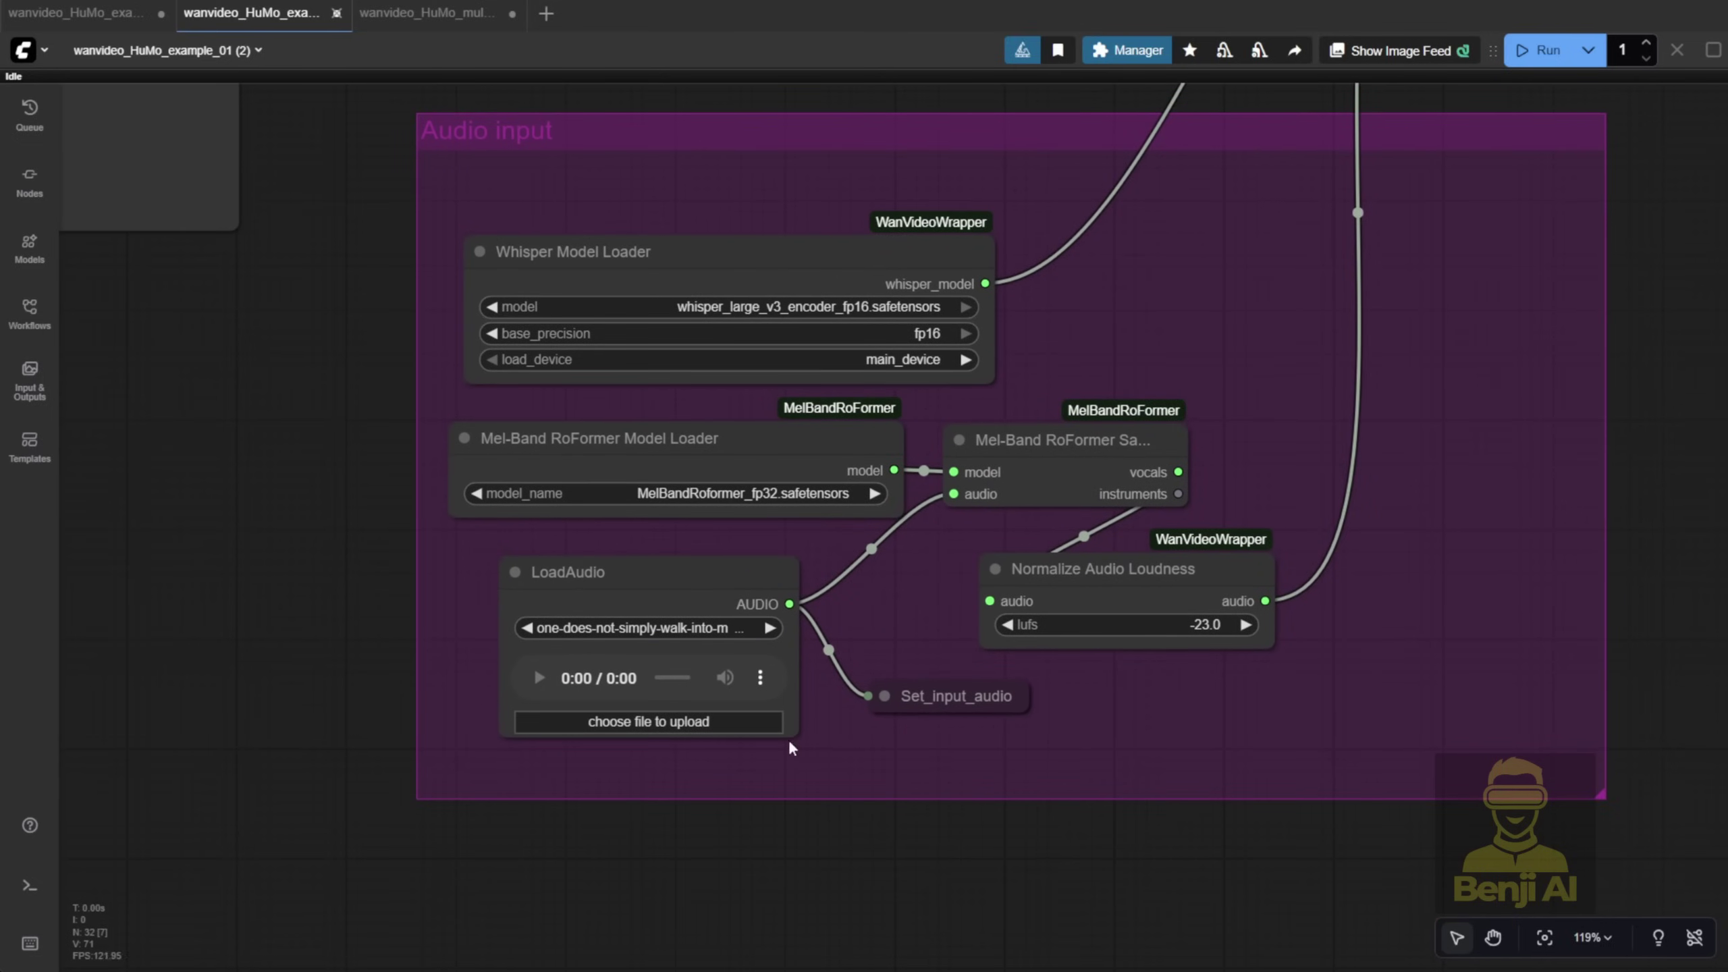
click(732, 564)
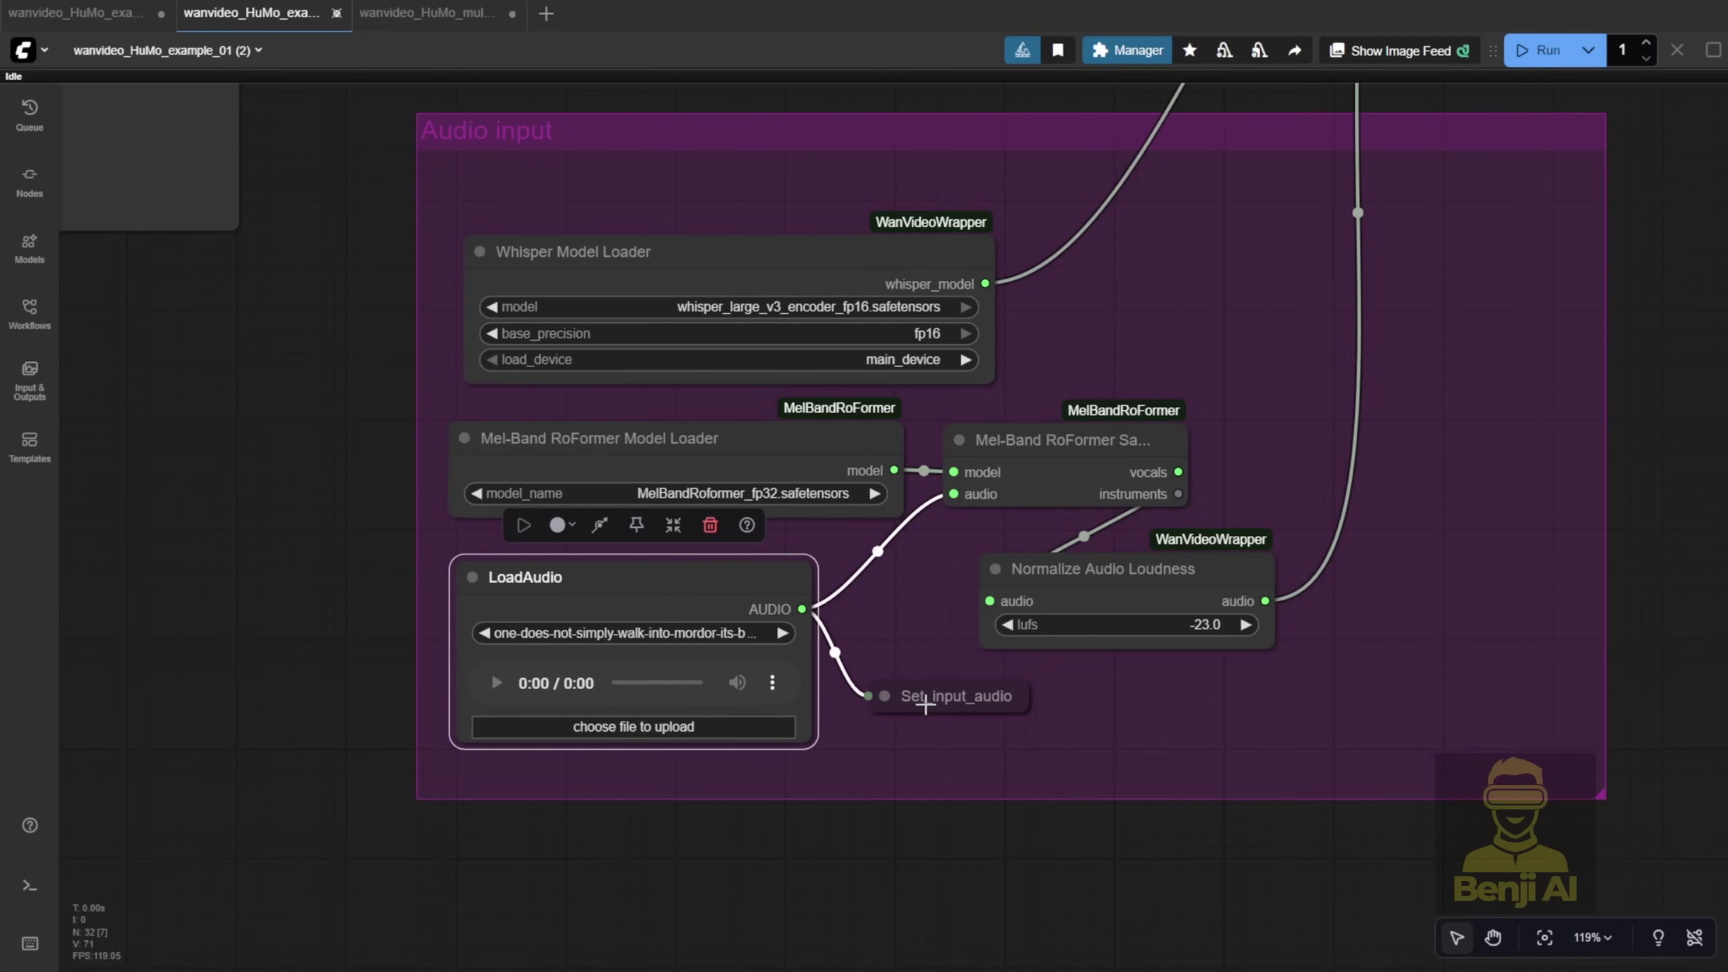
click(915, 687)
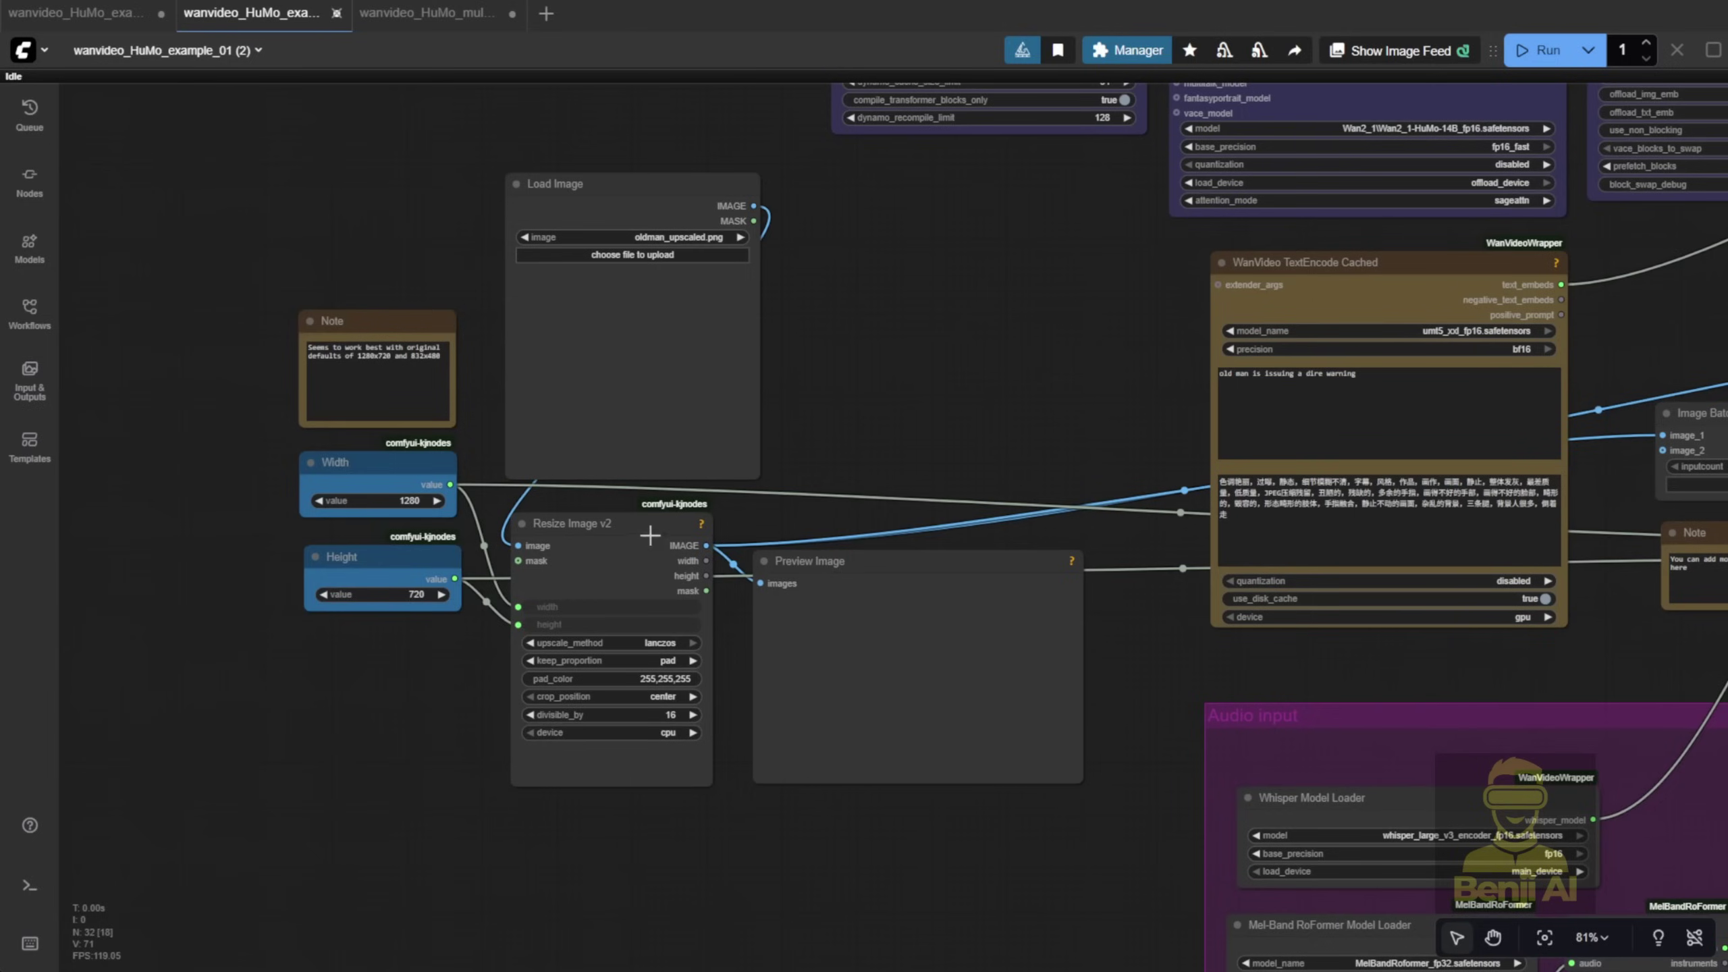
Shrink the Load Image node showing Chole-1.png and select the recommended-resolutions note
scroll(650, 538, up, 1)
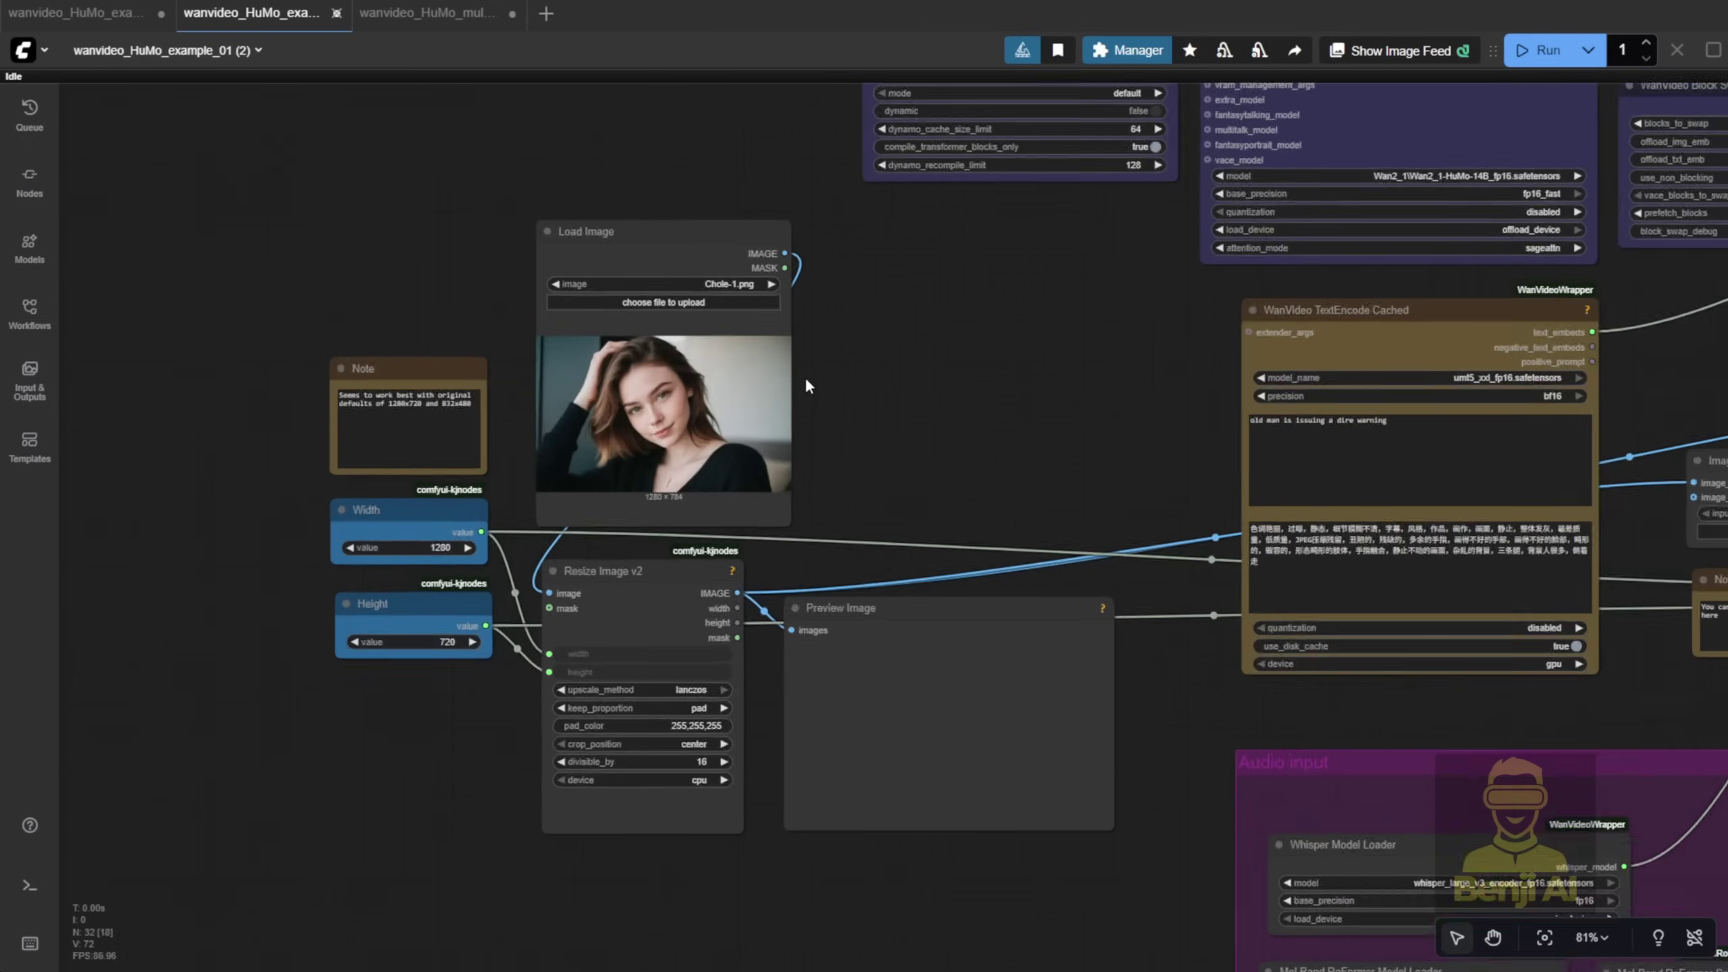
scroll(674, 365, up, 2)
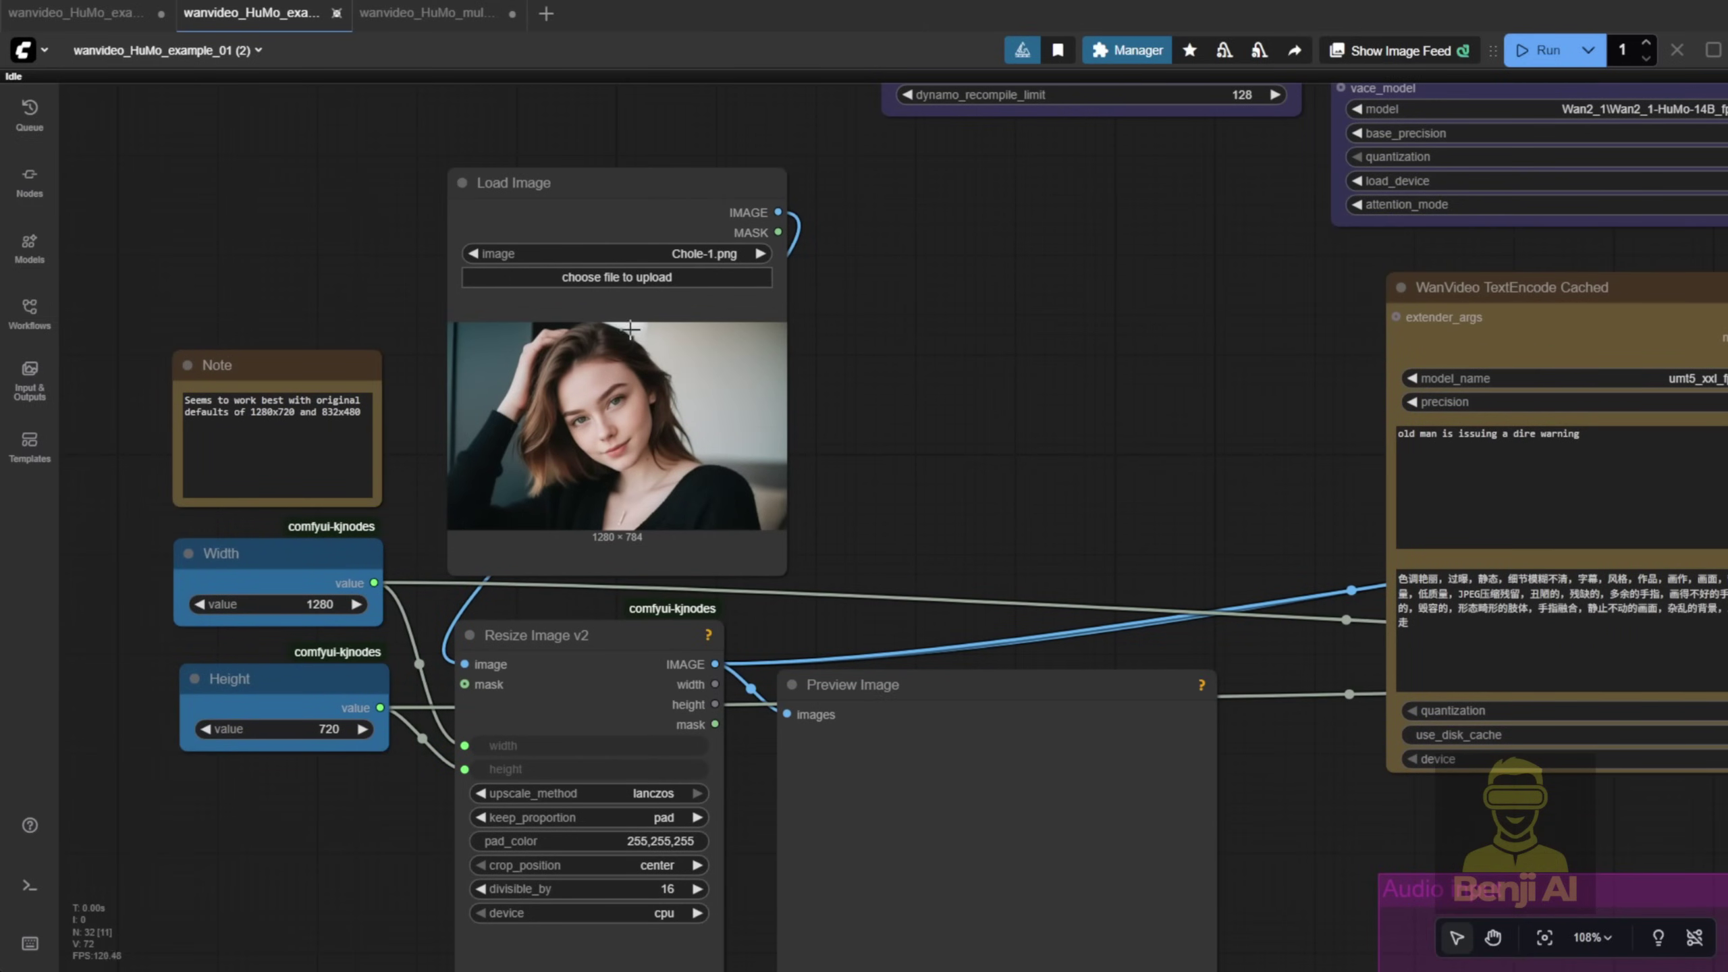
drag(784, 575, 759, 520)
scroll(524, 286, up, 3)
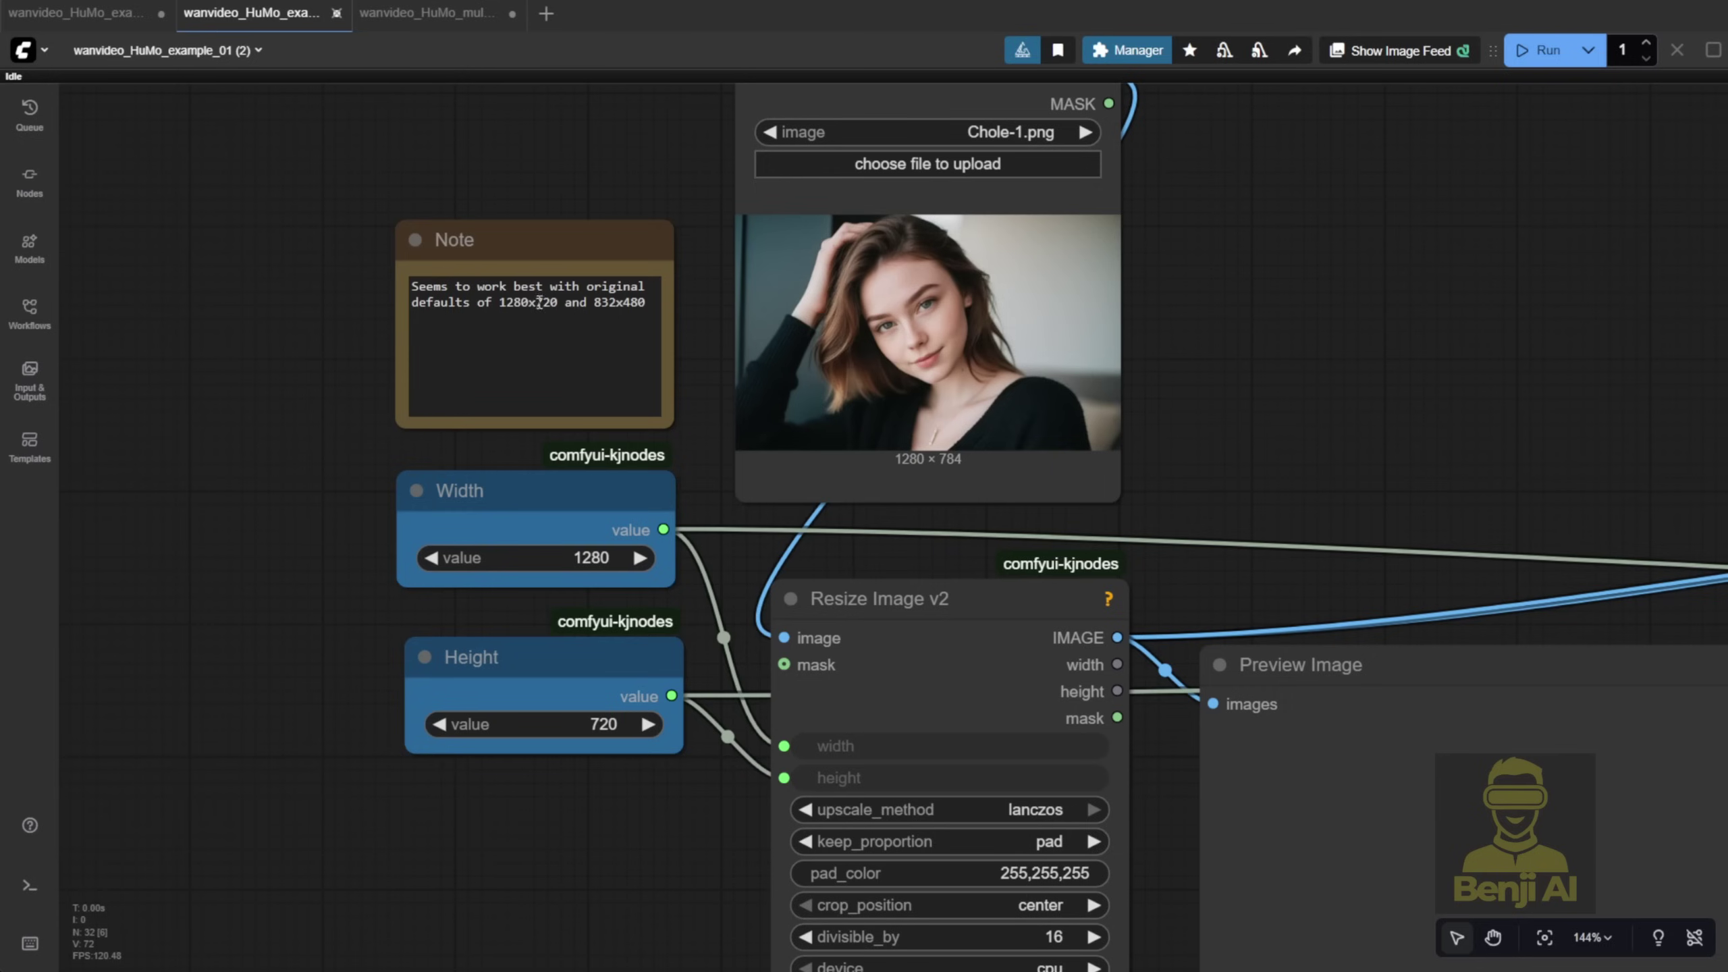
click(591, 301)
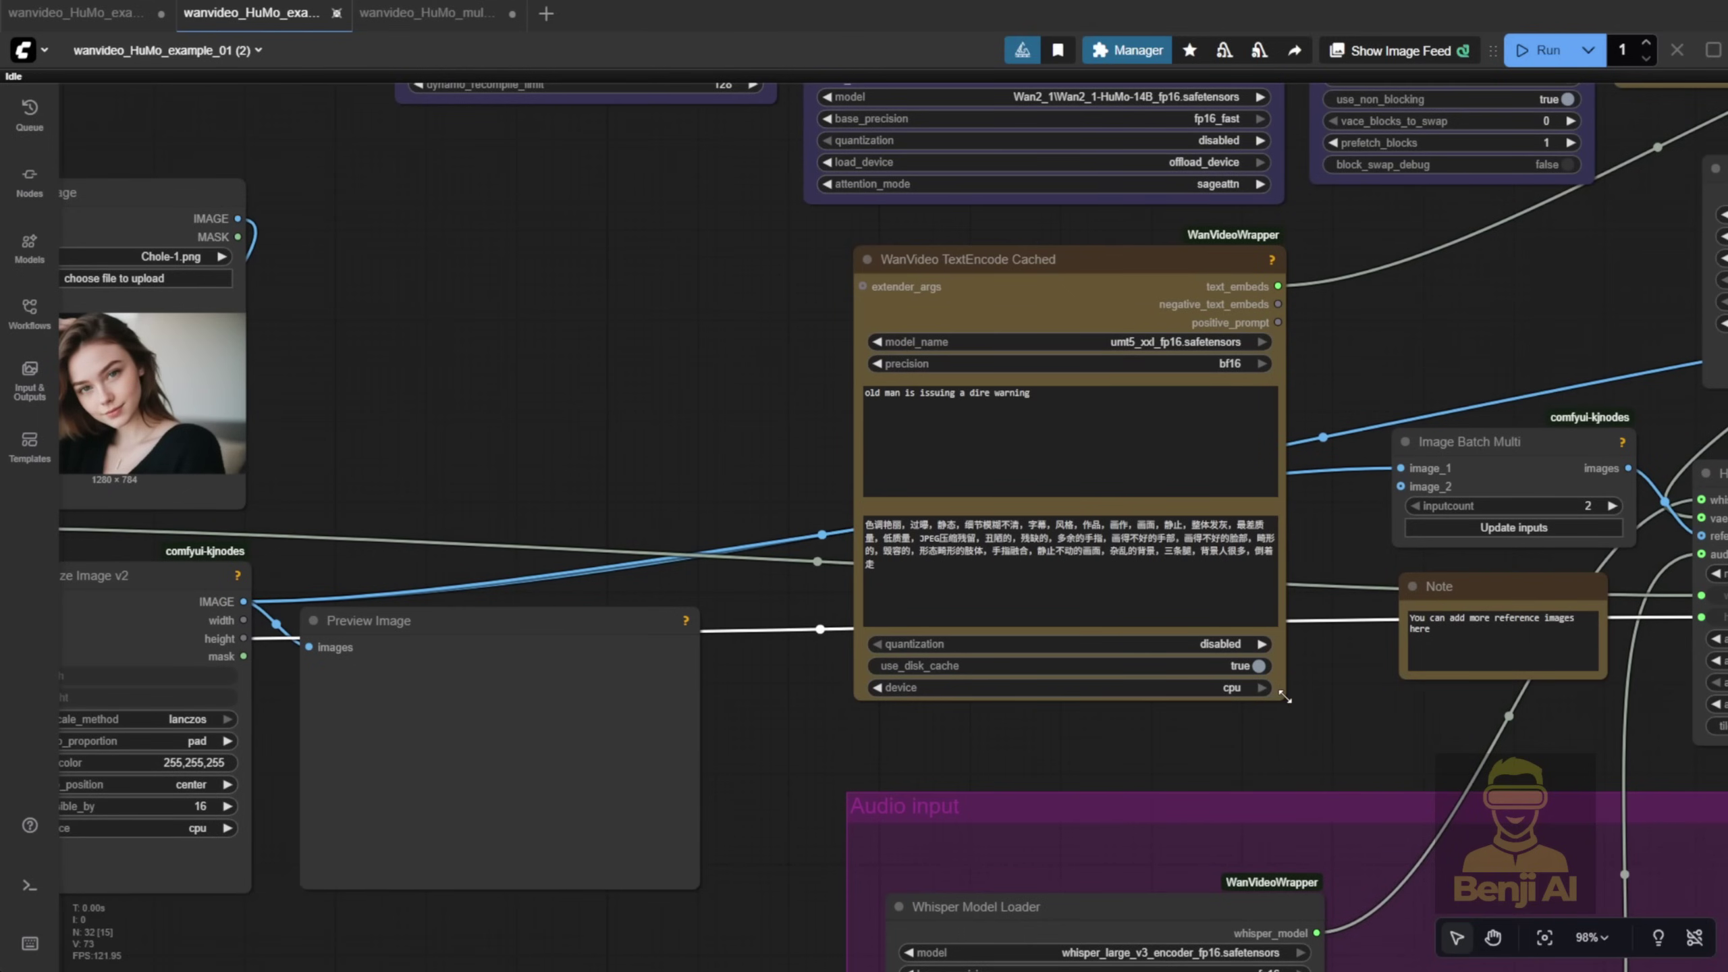
Widen the WanVideo TextEncode Cached node and shift HuMo Embeds slightly right near the audio nodes
drag(1285, 698, 1316, 693)
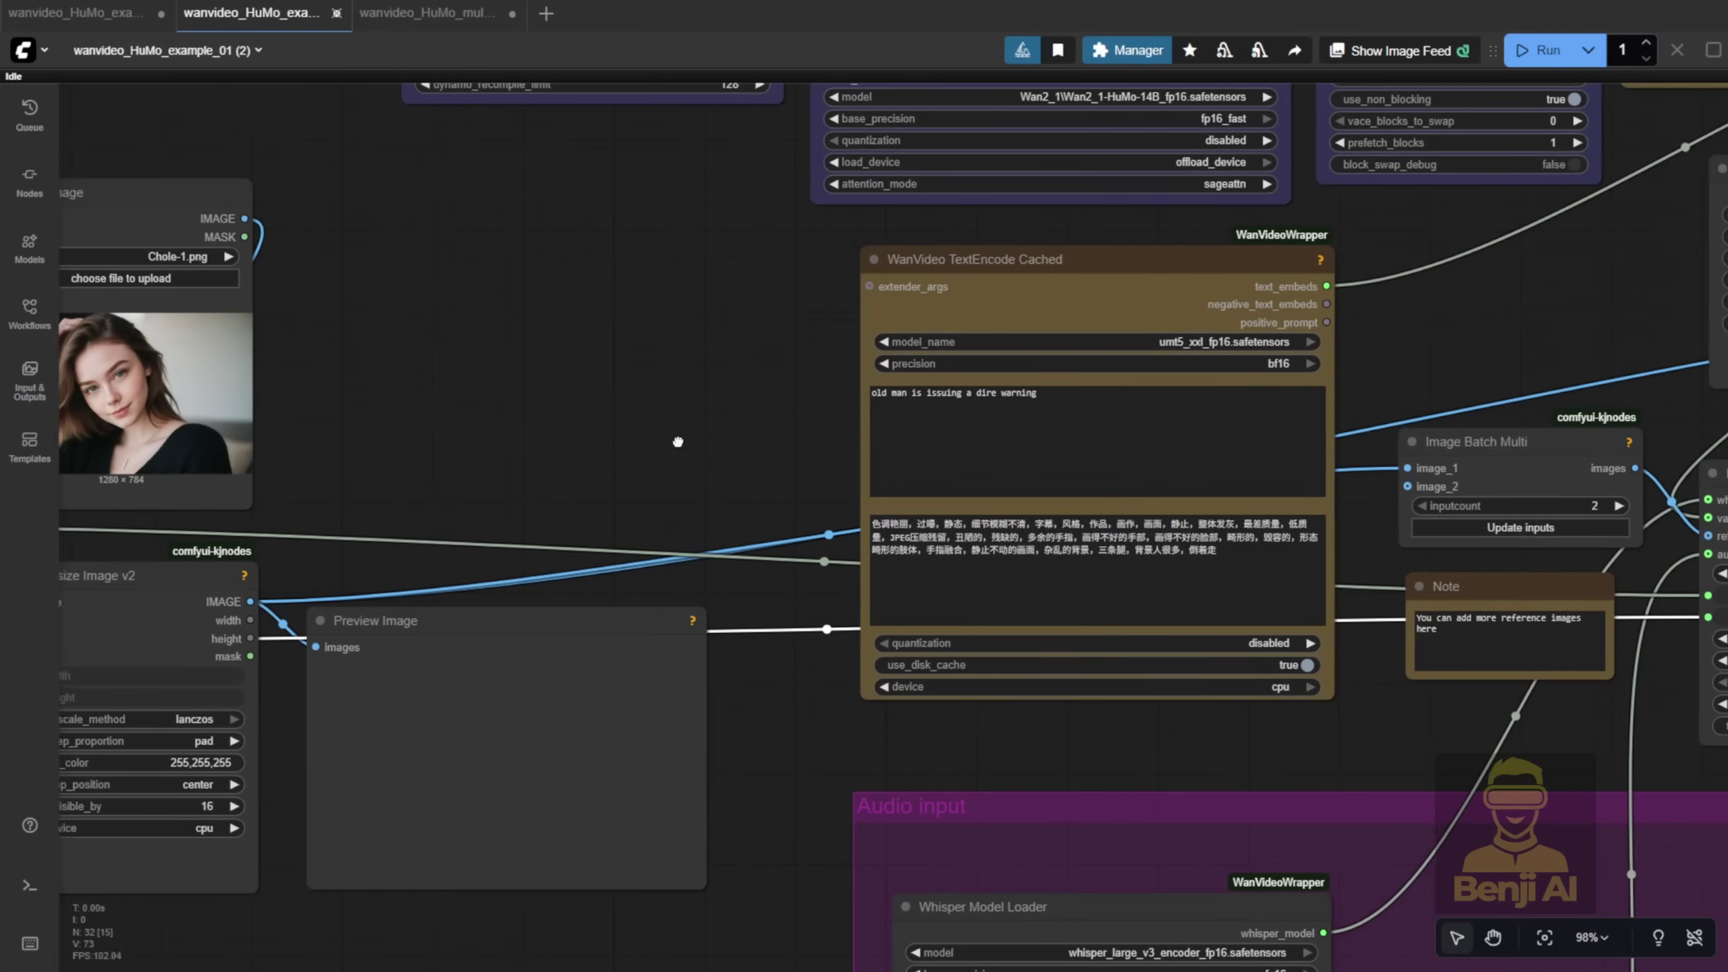
drag(1204, 663, 1325, 663)
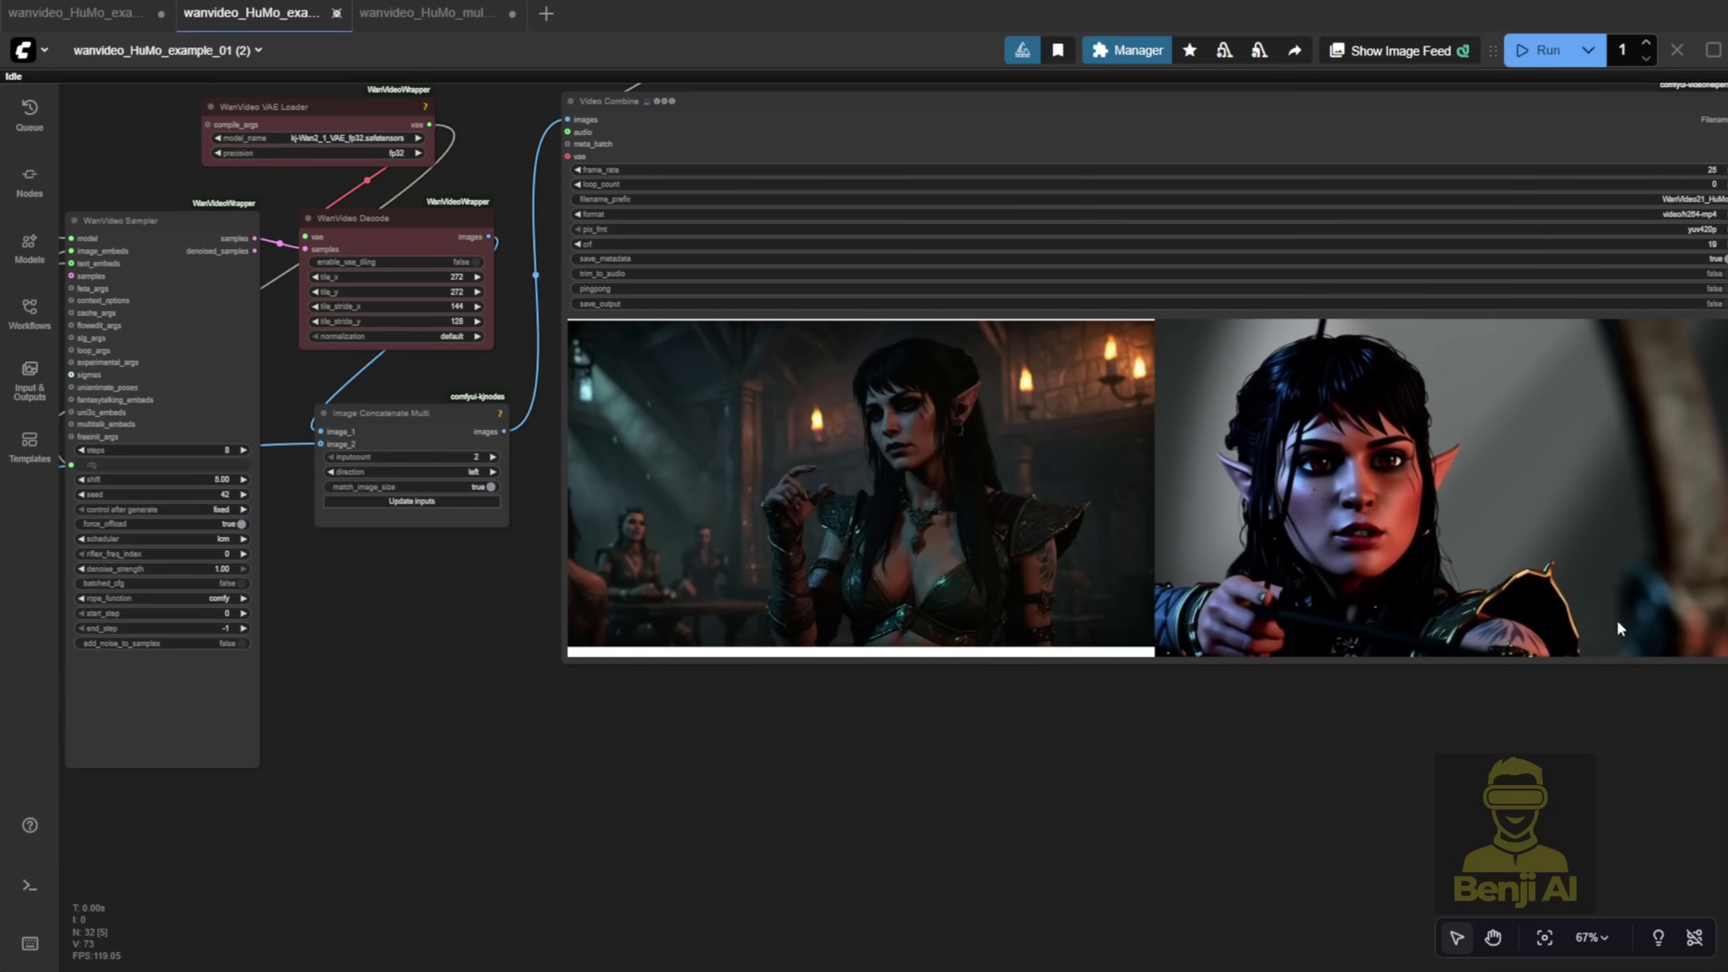
drag(1499, 841, 1309, 882)
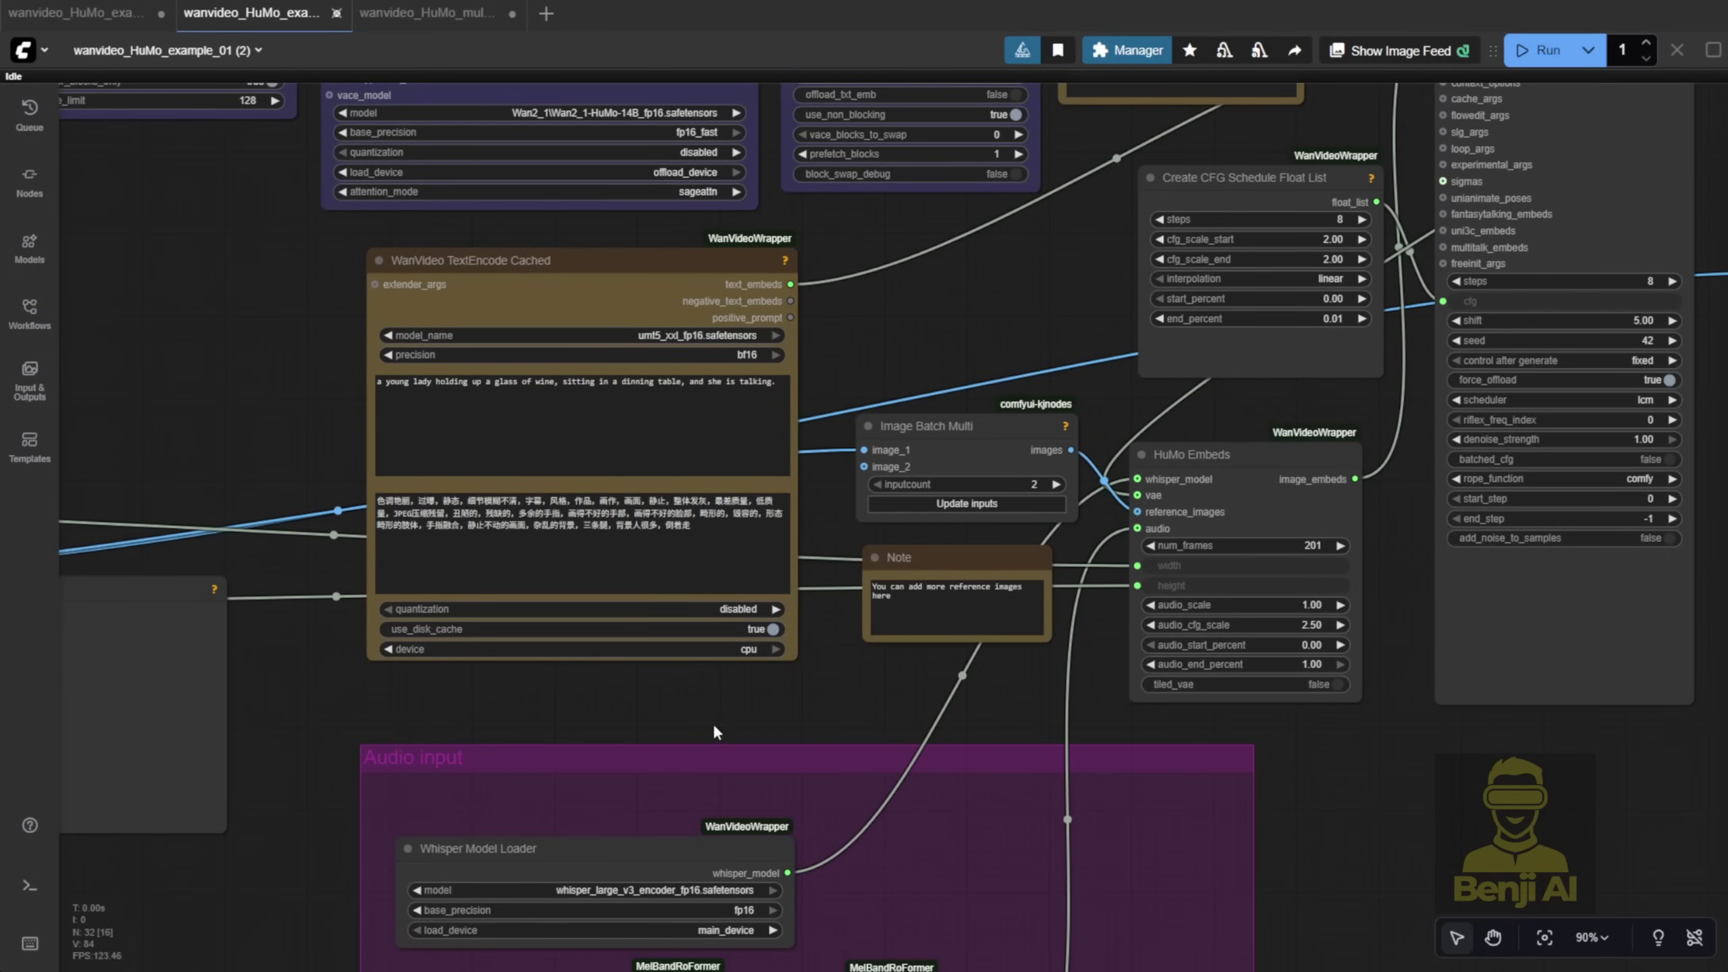
scroll(715, 726, down, 5)
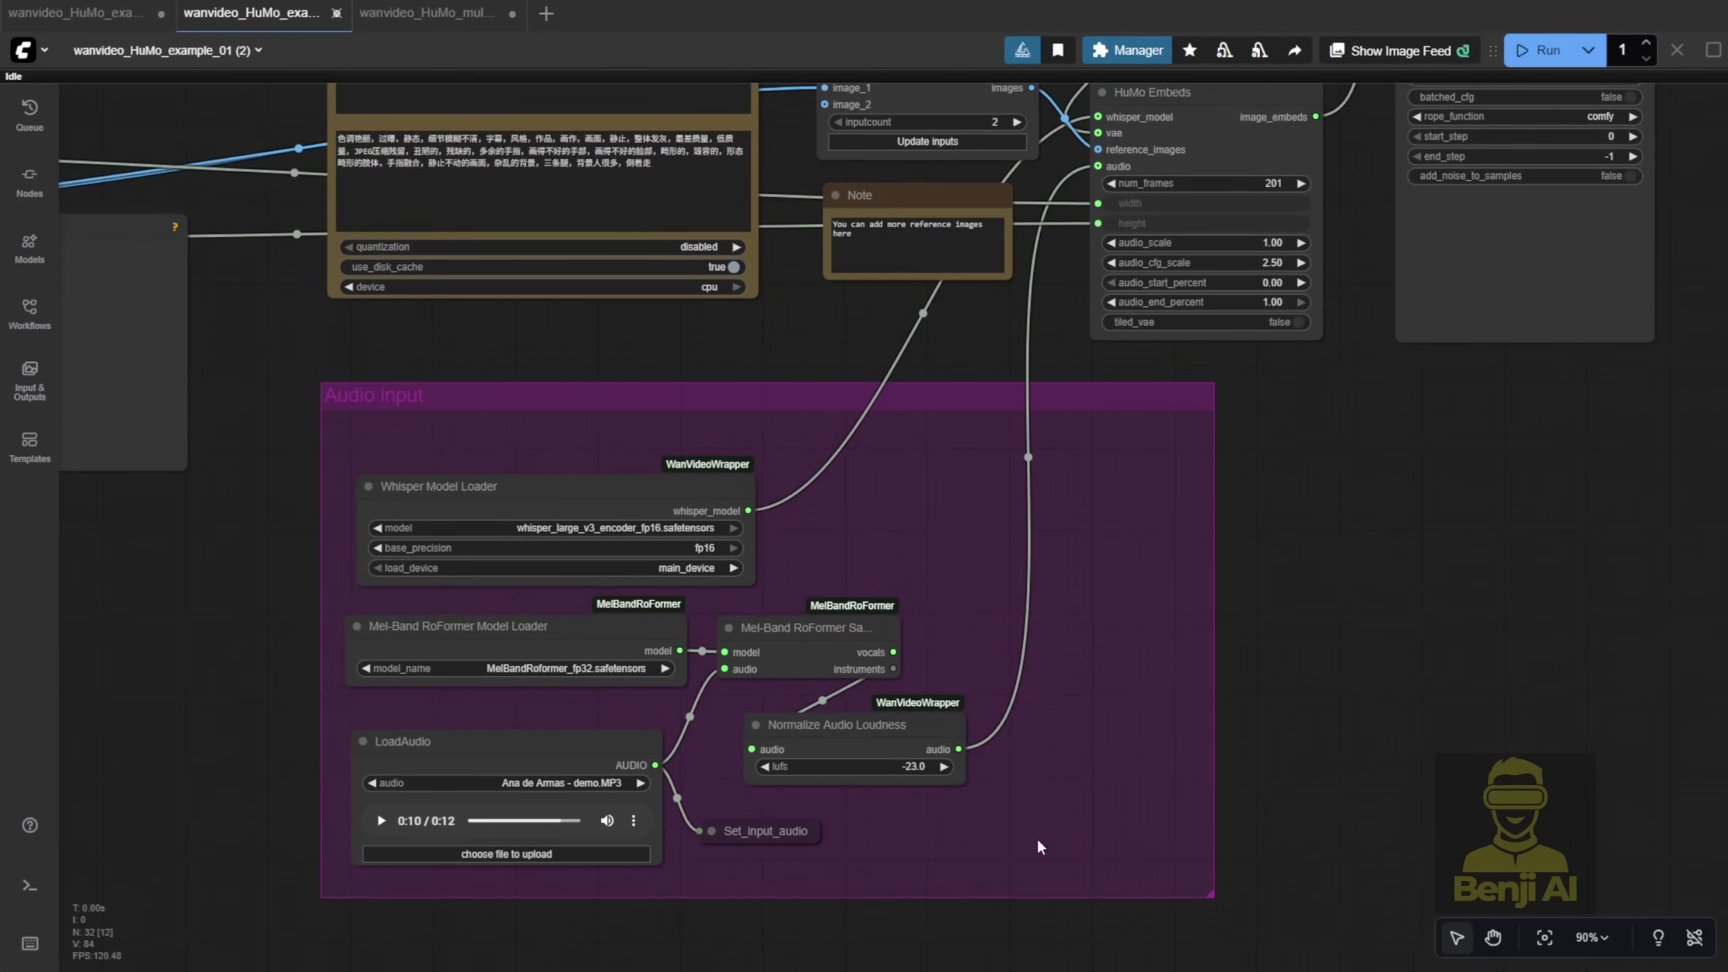
scroll(1286, 670, up, 2)
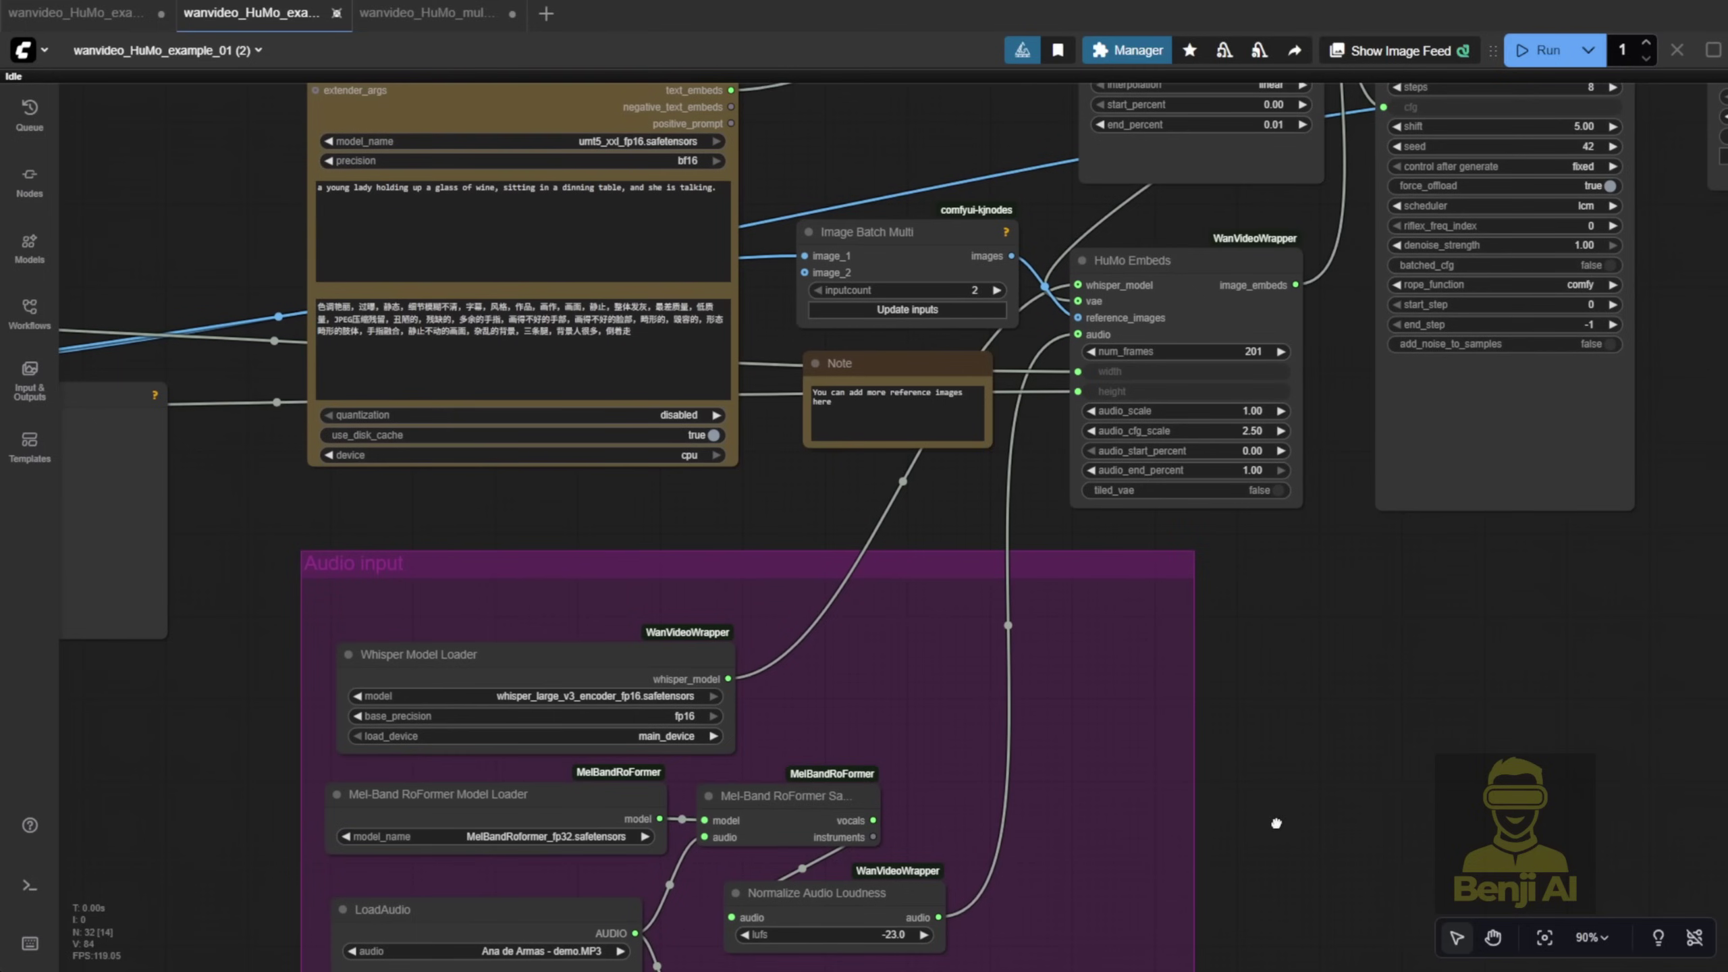
drag(1217, 297, 1247, 294)
Add an Audio Duration node and feed it LoadAudio's AUDIO output
scroll(1270, 360, up, 7)
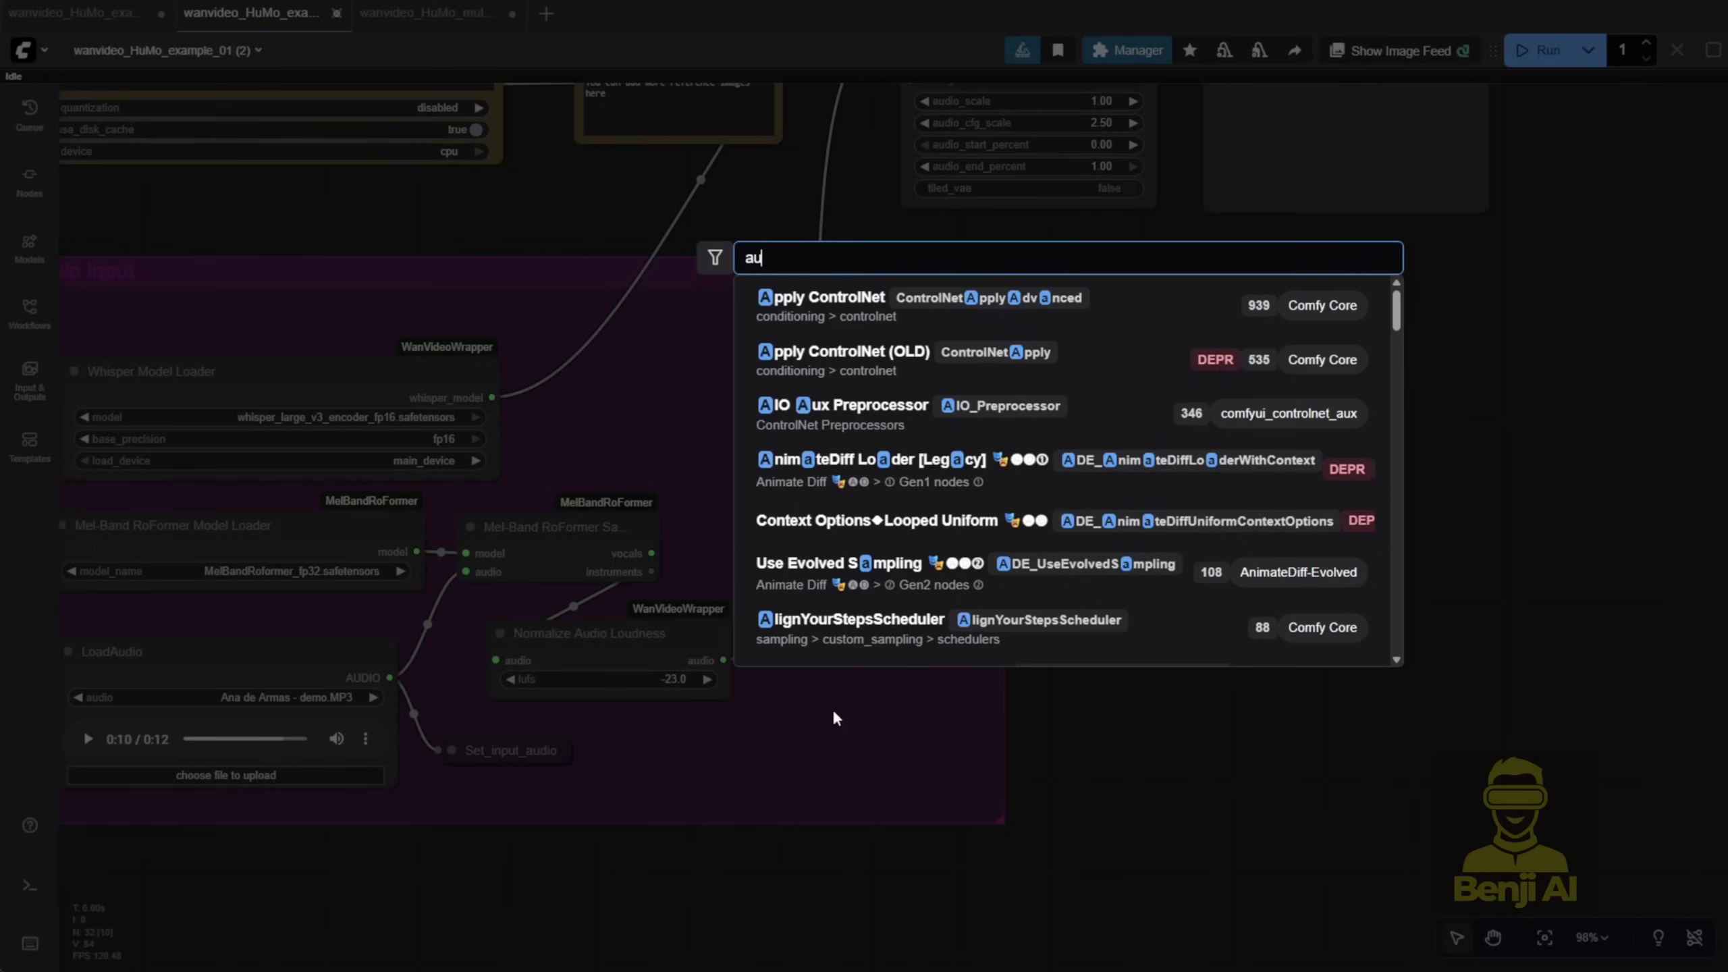
text(dio)
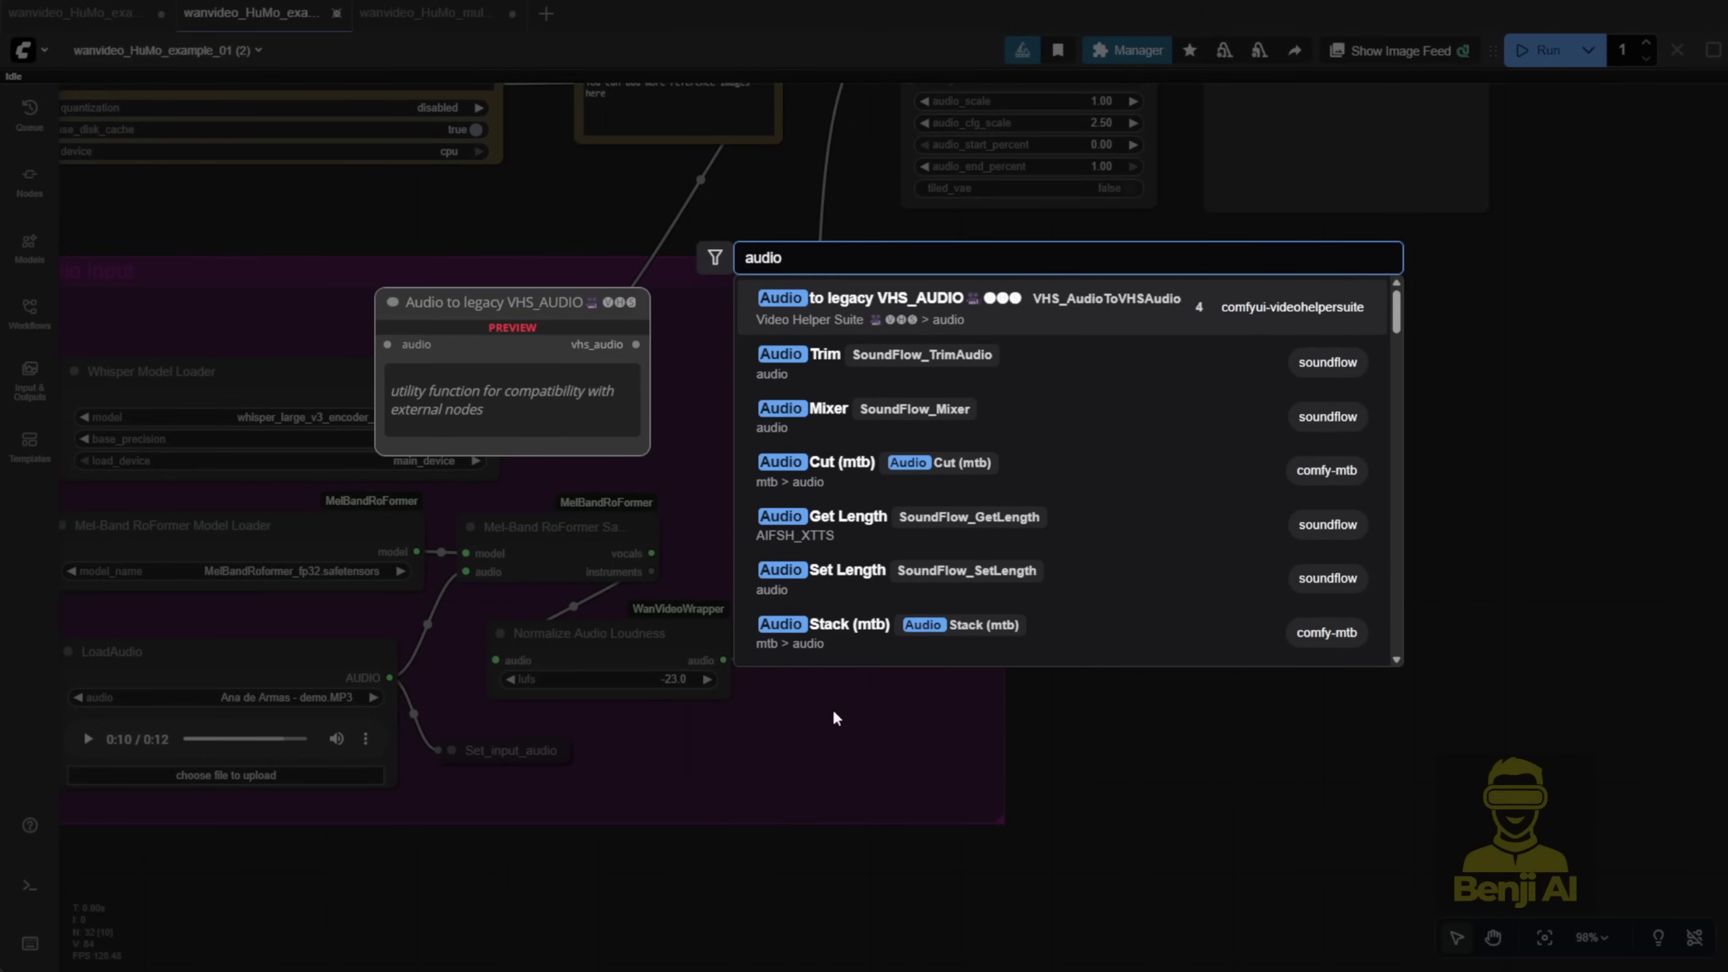
text( dura)
key(Return)
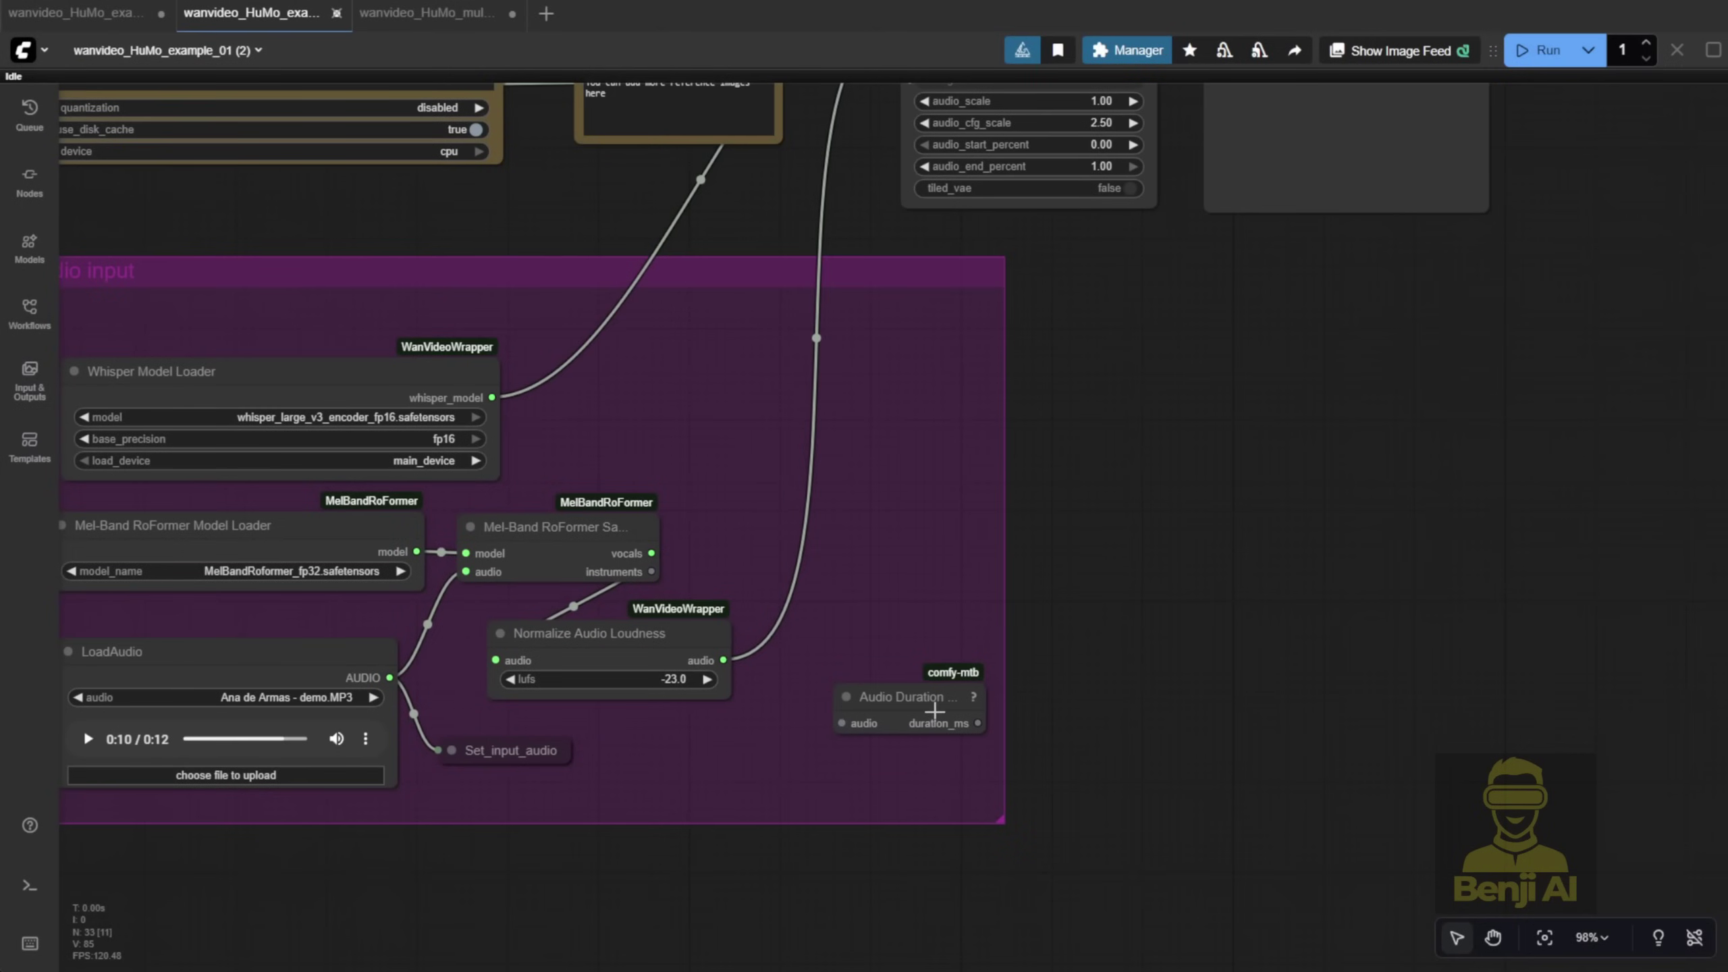
scroll(932, 711, up, 4)
drag(935, 696, 884, 696)
drag(390, 677, 715, 730)
Add a Math Expression node from duration_ms with the formula (a/1000)
drag(915, 730, 1203, 707)
text(math)
key(Return)
click(1233, 727)
text(a/1000)
key(Home)
text(()
key(End)
text())
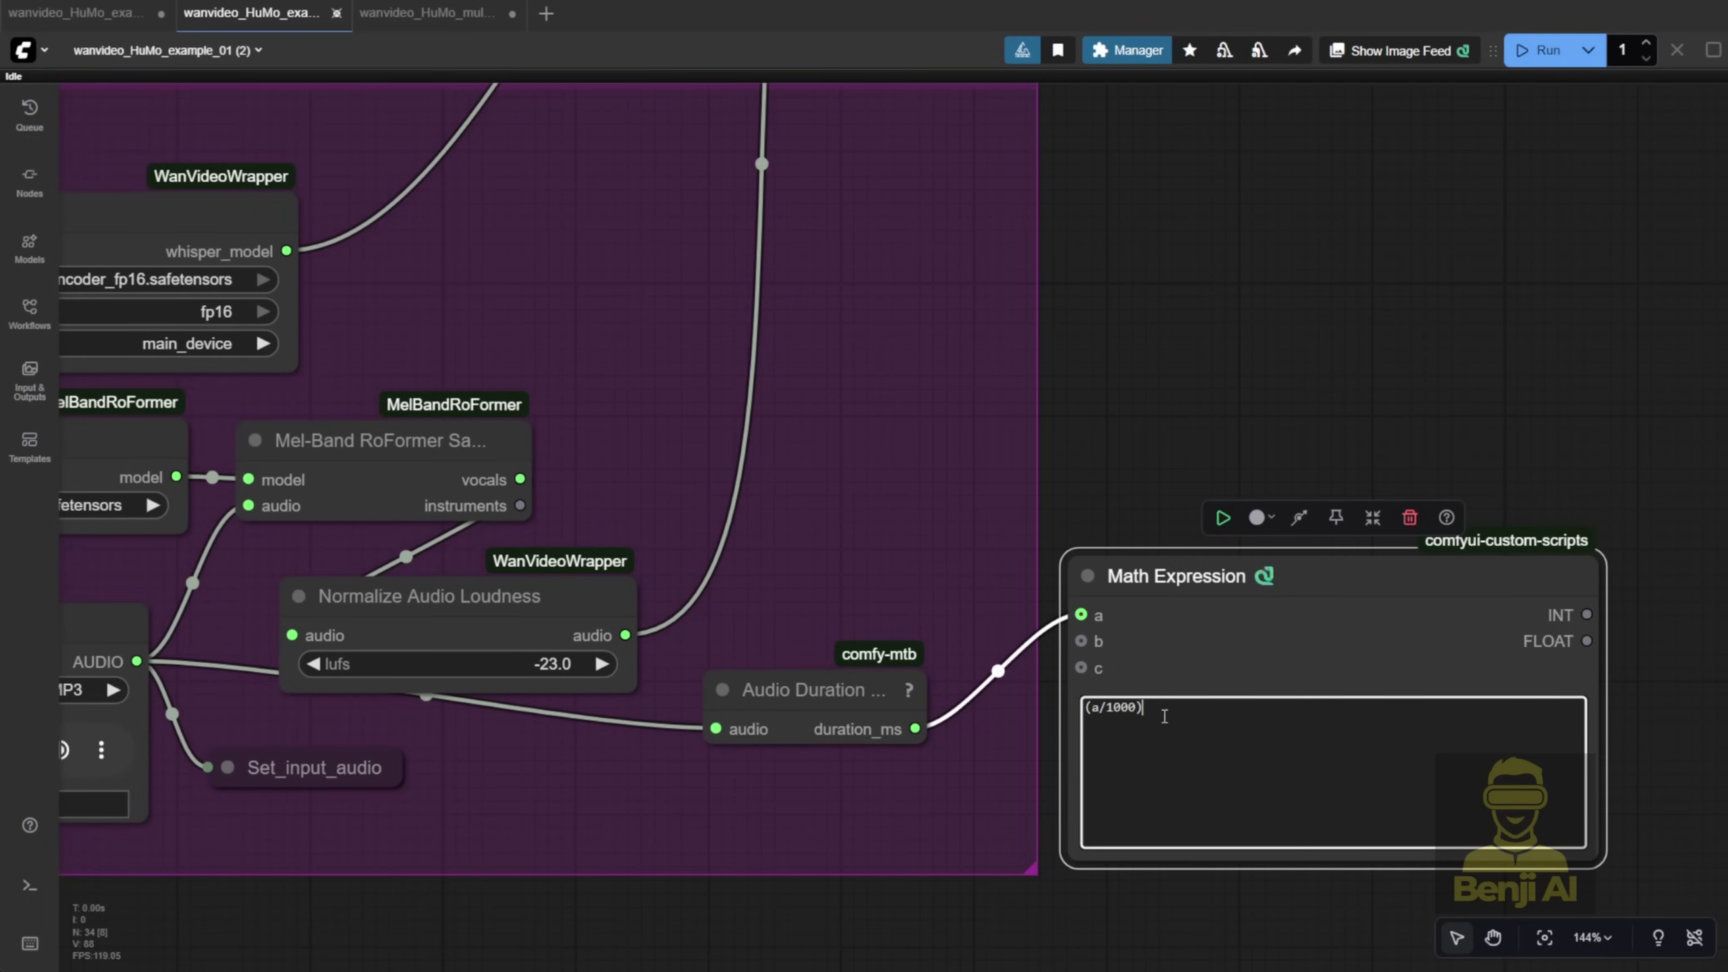
scroll(1141, 718, down, 5)
scroll(1590, 209, up, 3)
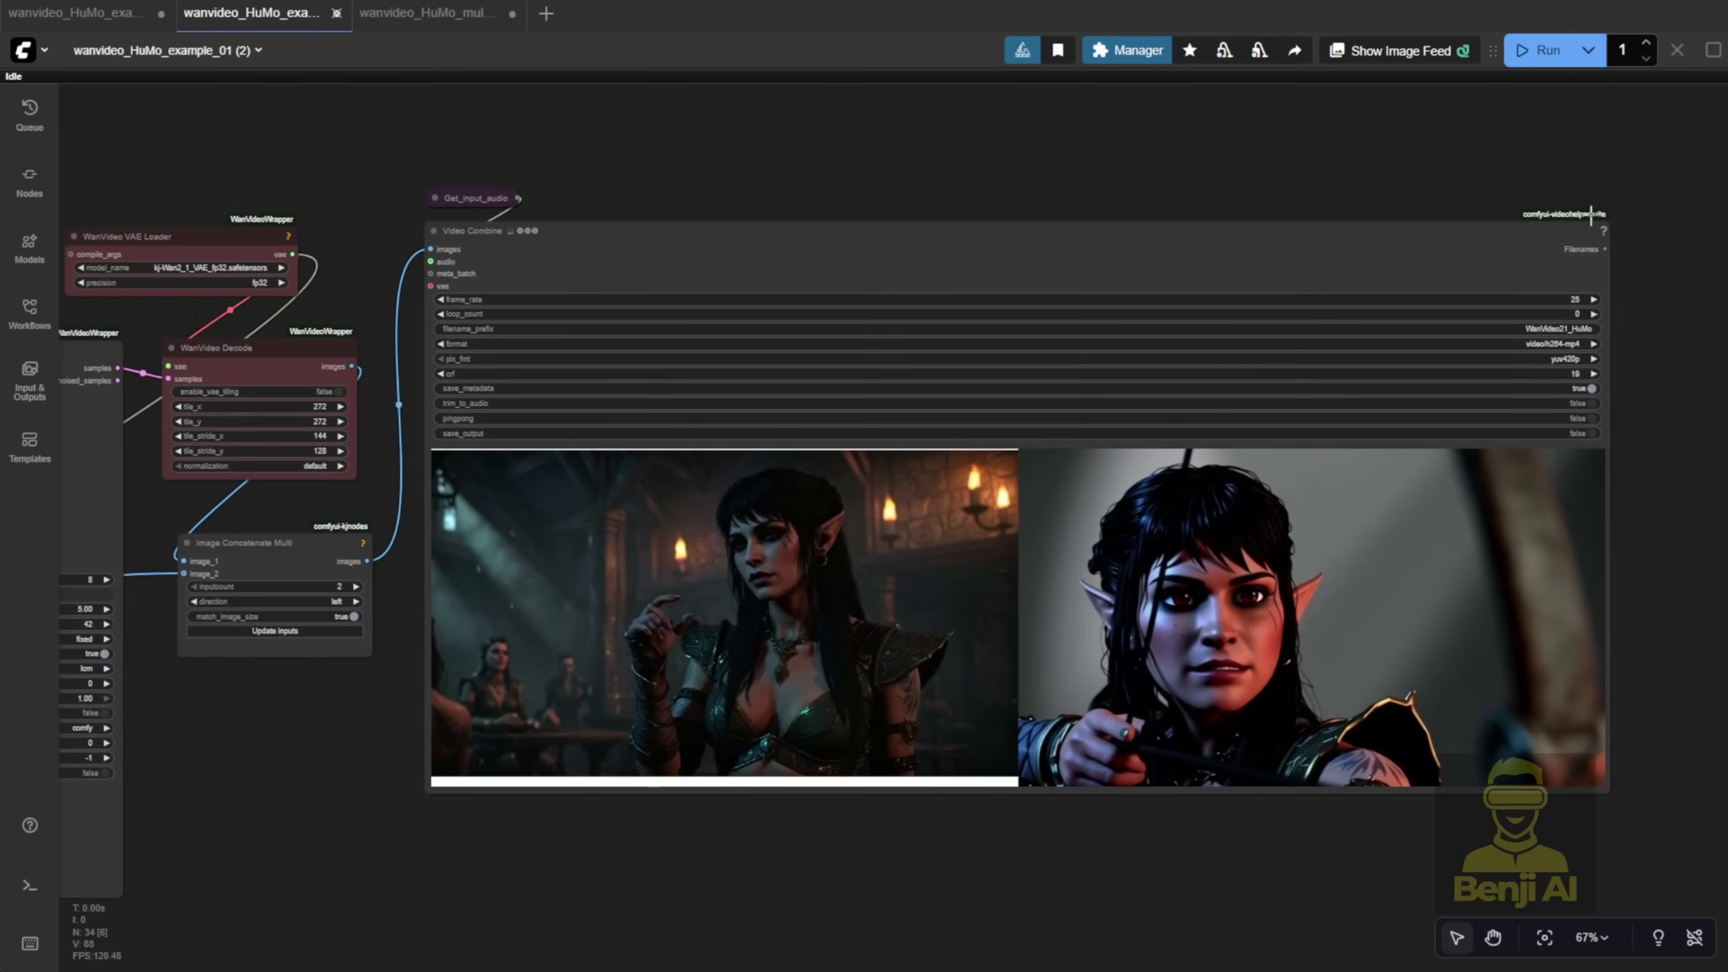
scroll(1590, 208, up, 2)
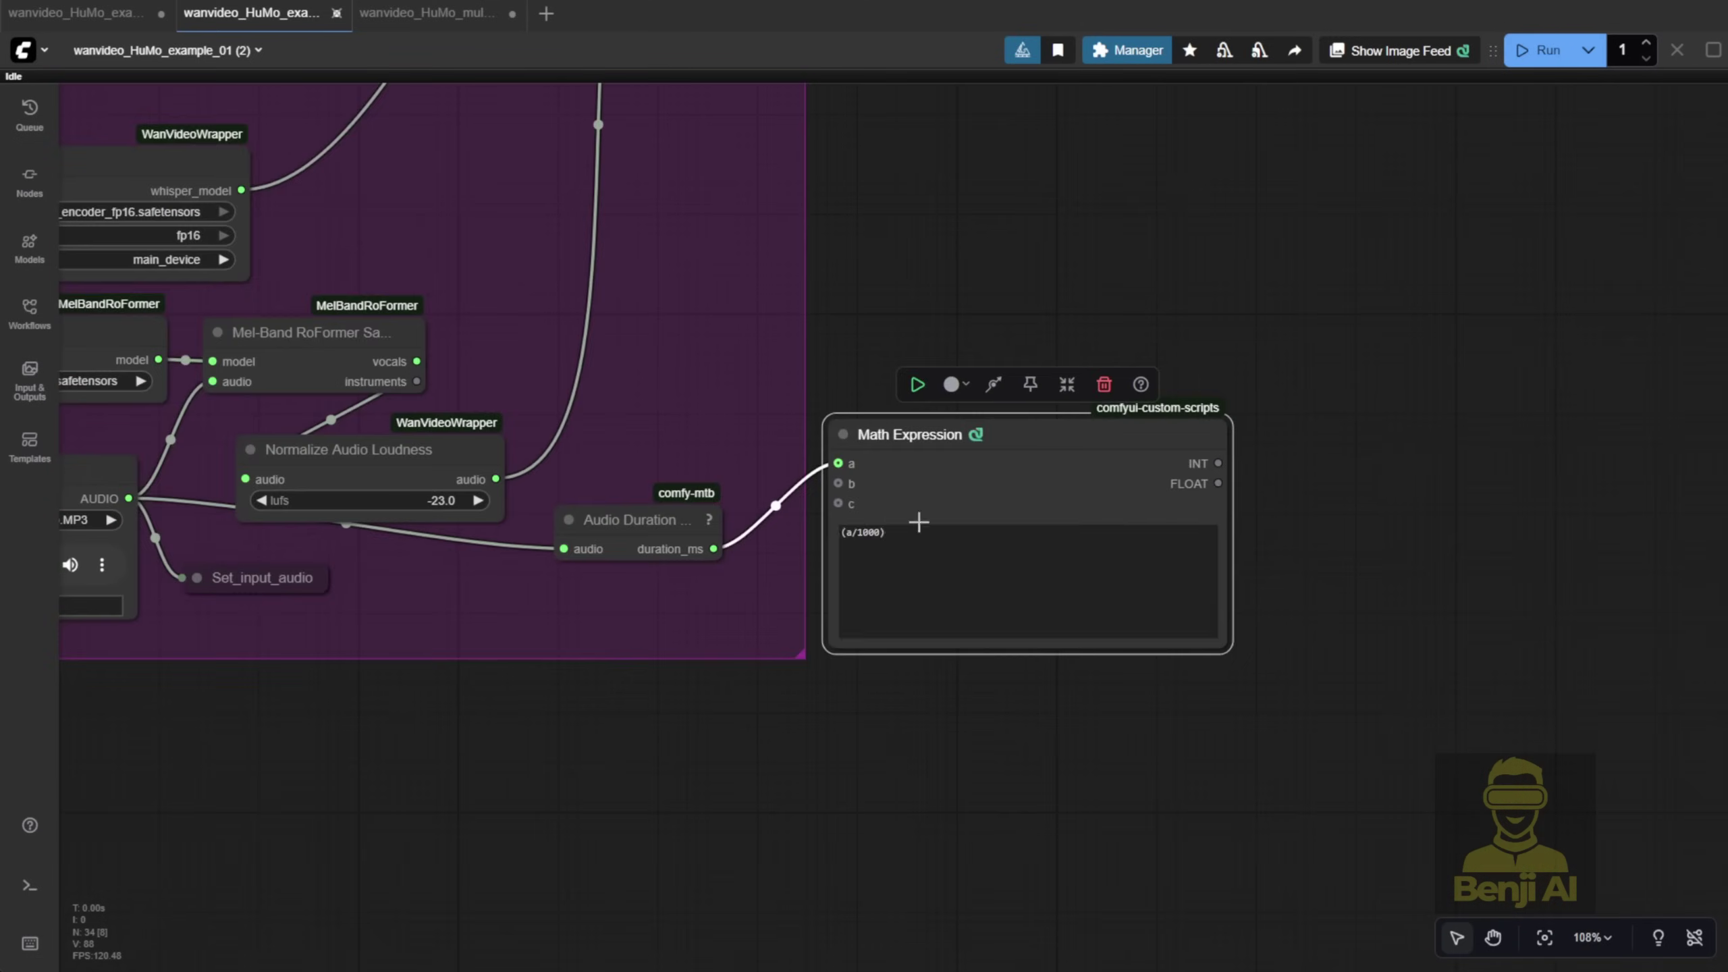
Extend the formula to ceil((a/1000)*25) to convert milliseconds into 25 fps frames
click(930, 539)
text(*25)
scroll(847, 538, up, 4)
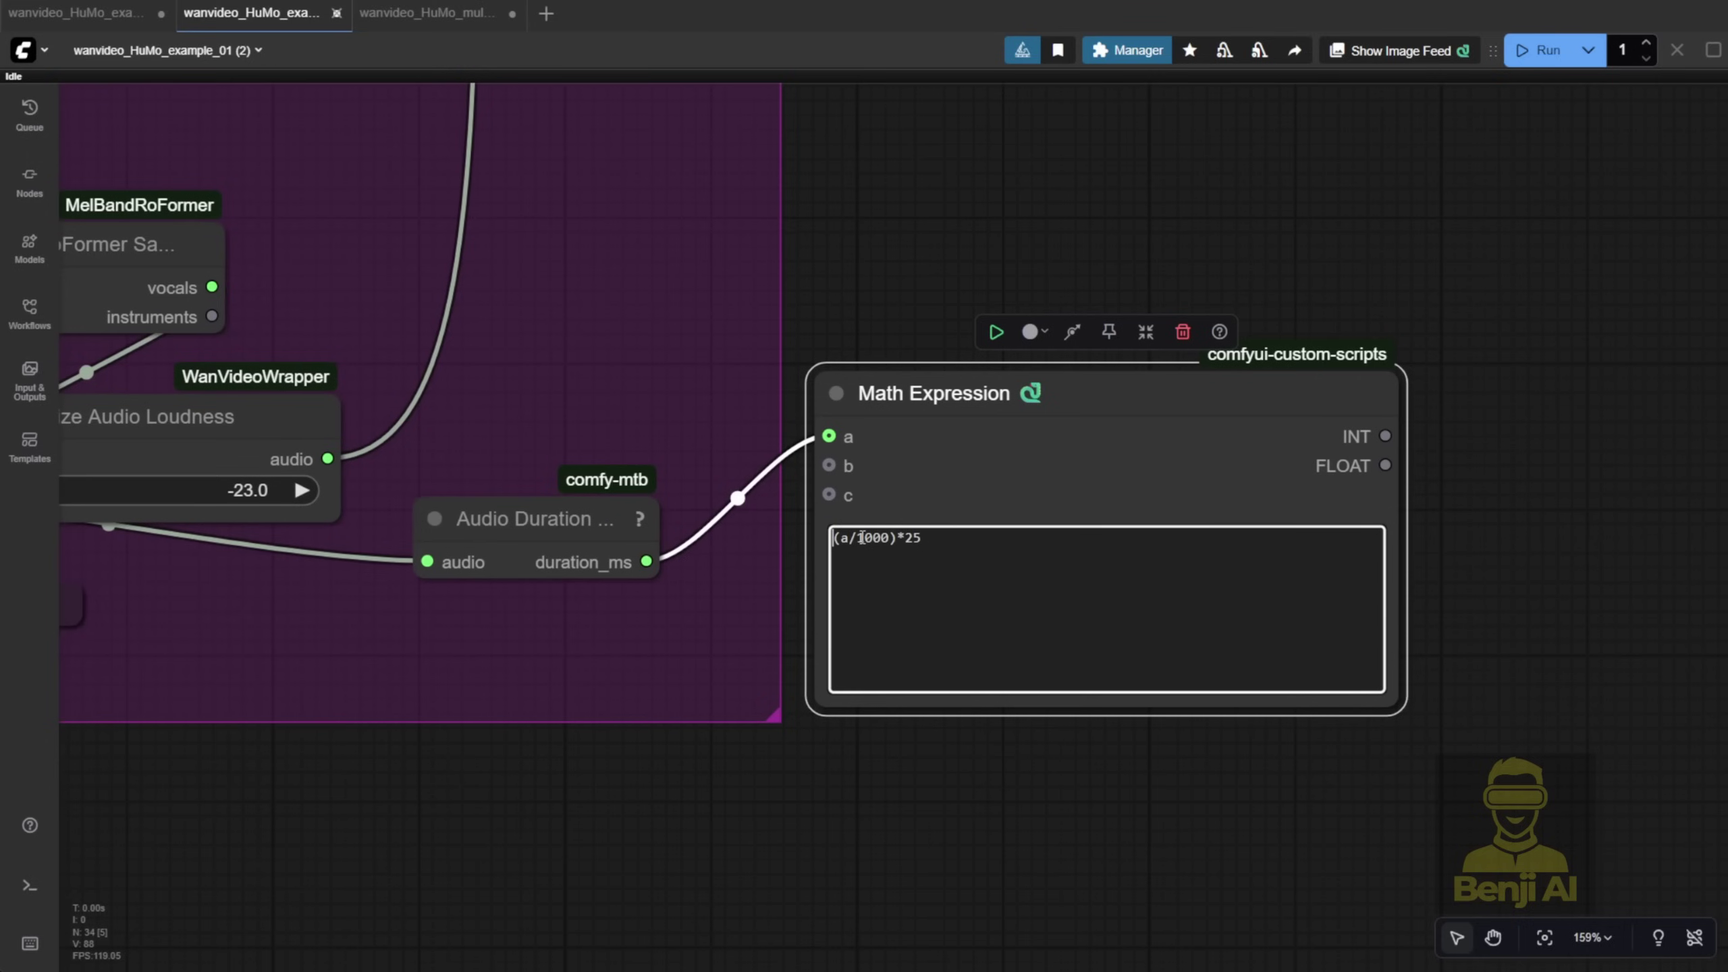
key(ctrl+a)
key(ctrl+c)
text(e)
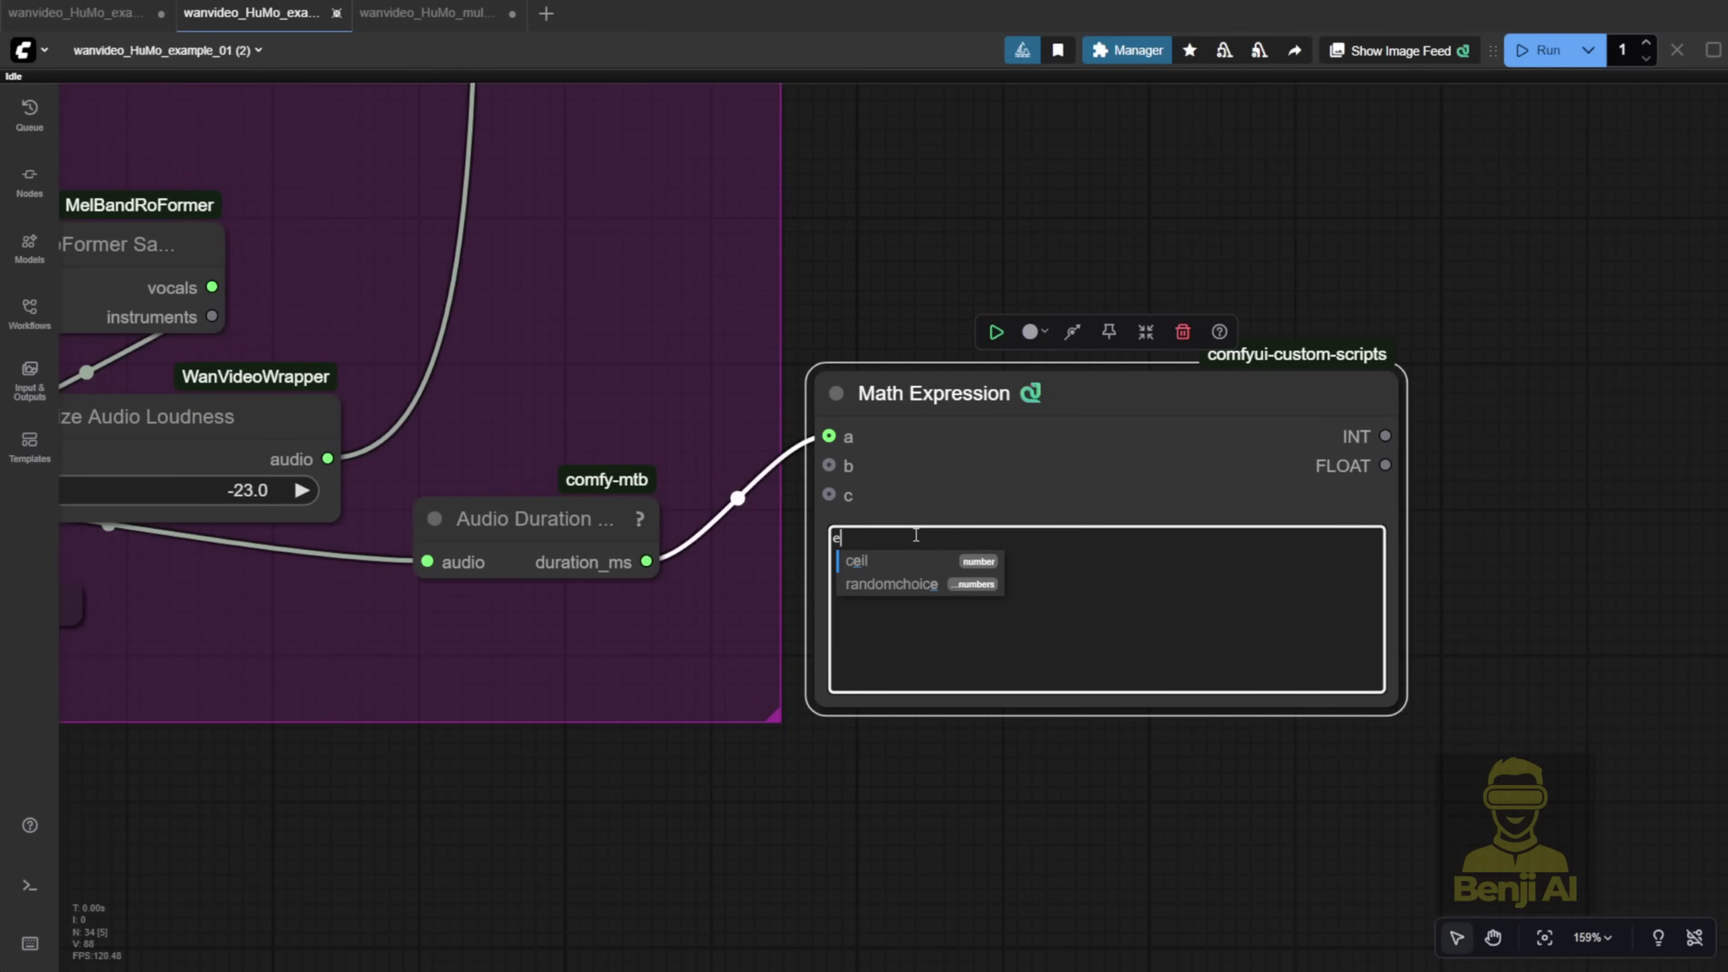
click(856, 560)
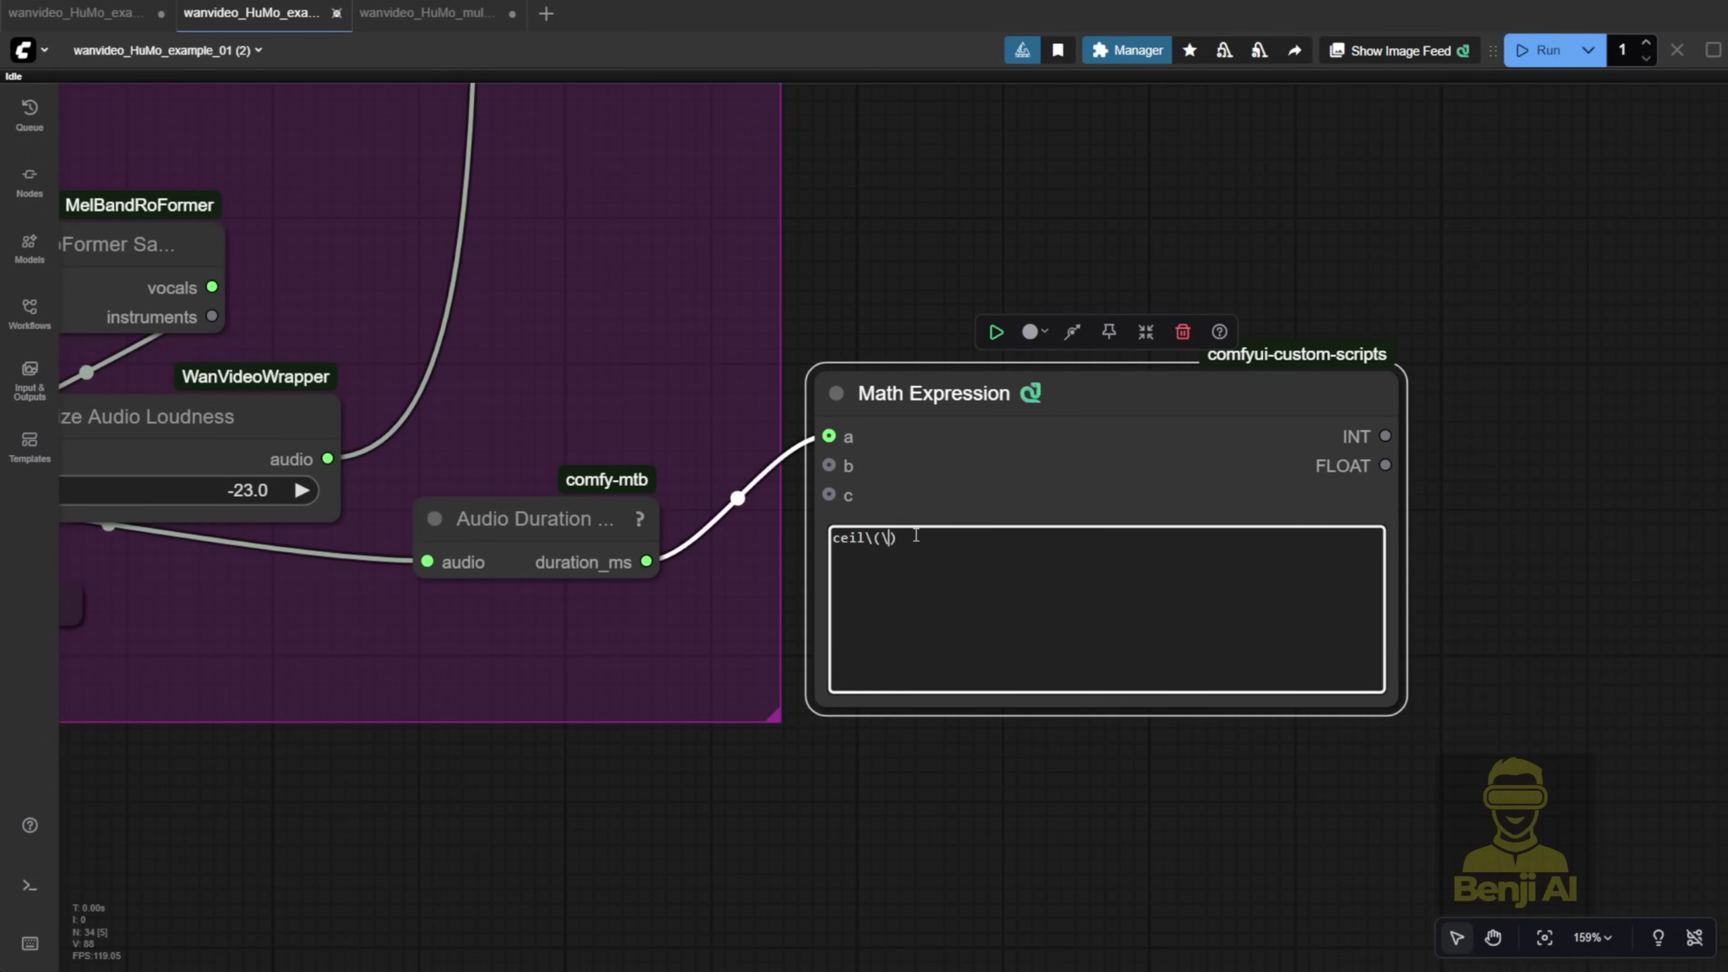
key(ctrl+v)
scroll(1335, 635, down, 6)
scroll(1330, 629, down, 3)
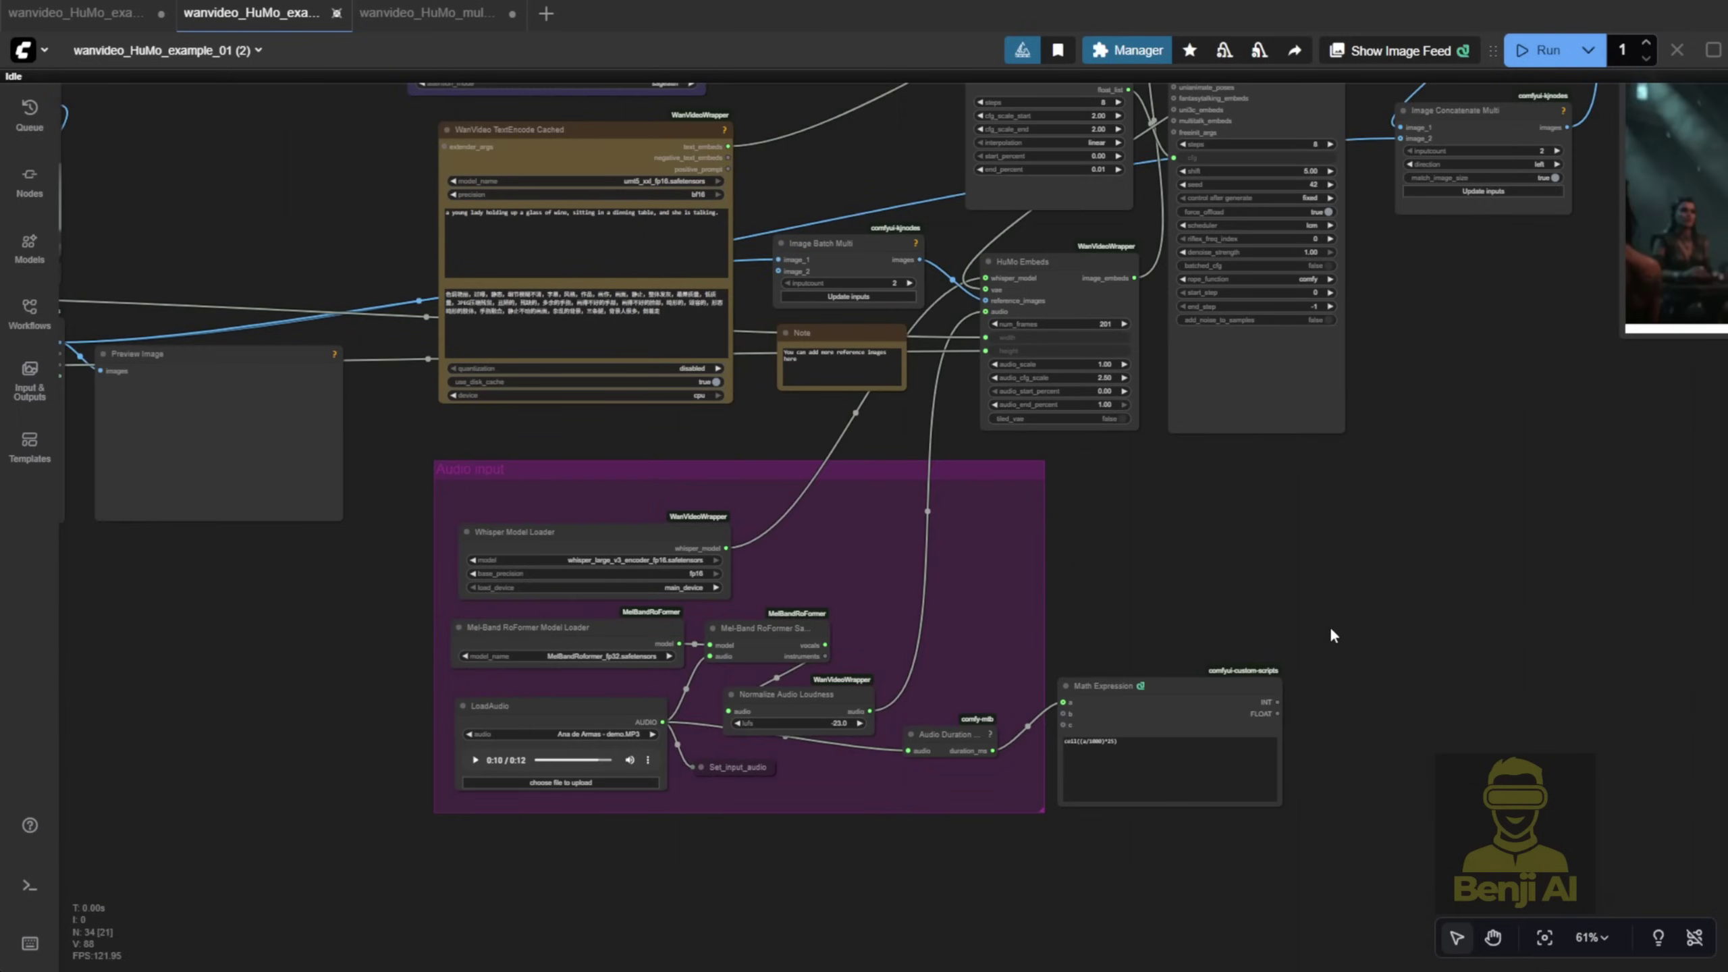
scroll(1311, 640, up, 3)
Place the Math Expression node beside the audio group, link it toward HuMo Embeds, and shrink it
drag(1201, 705, 1200, 446)
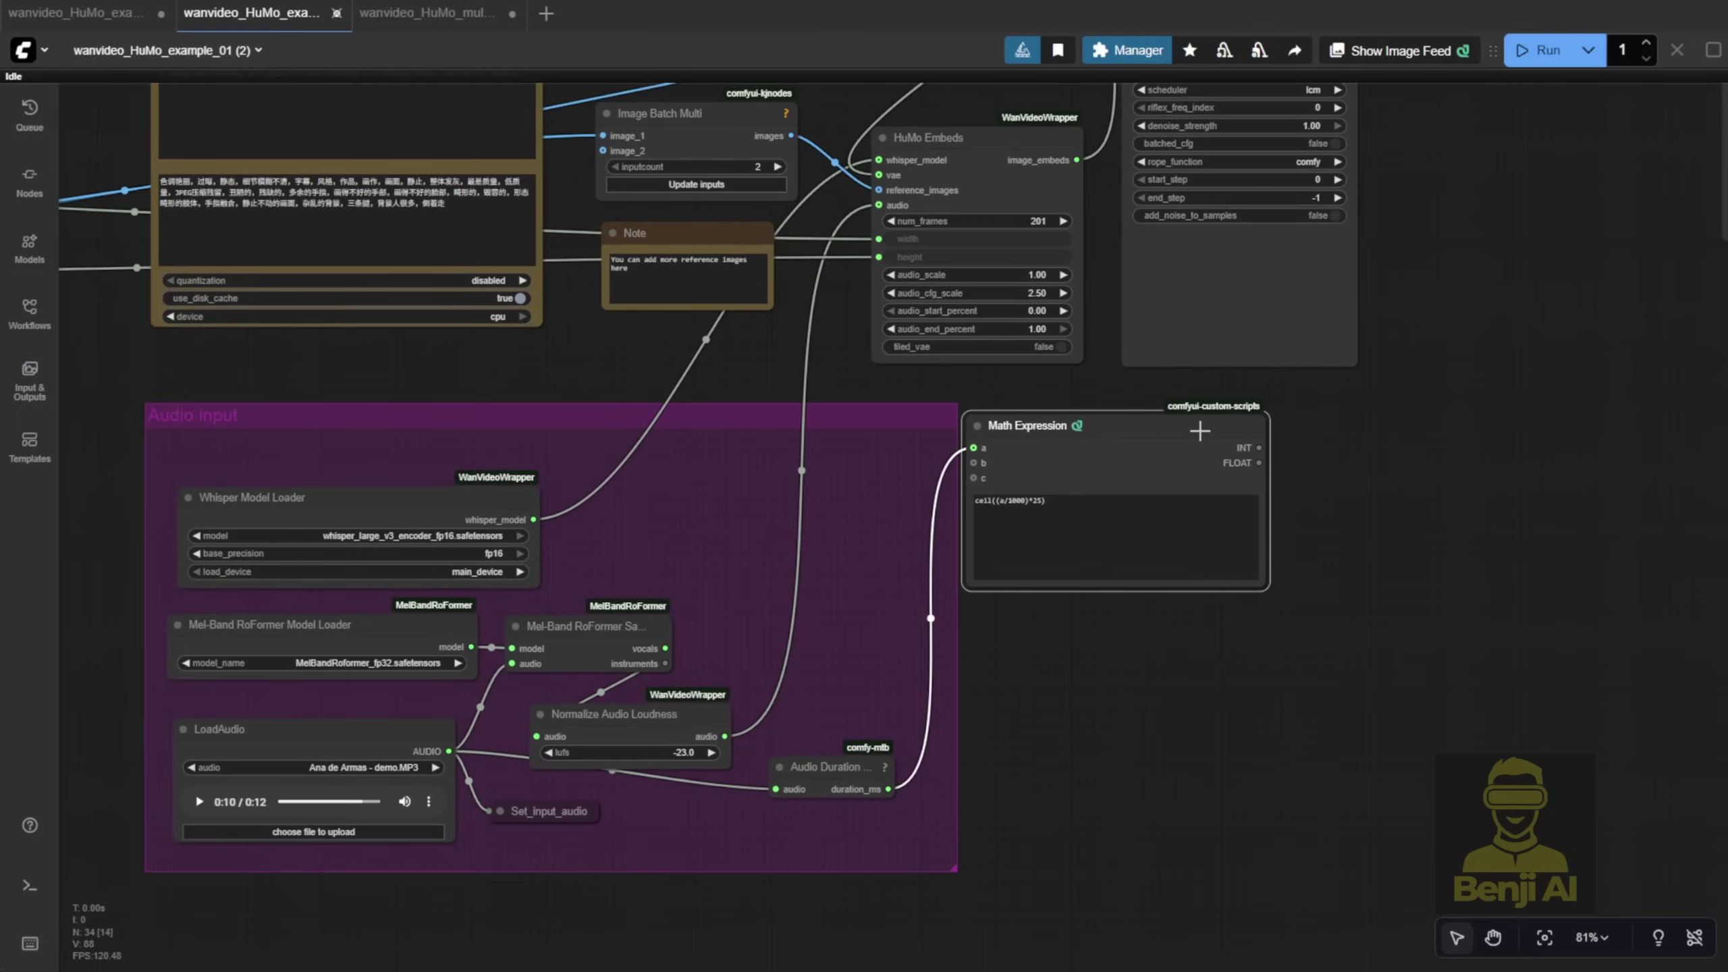
scroll(1297, 772, up, 4)
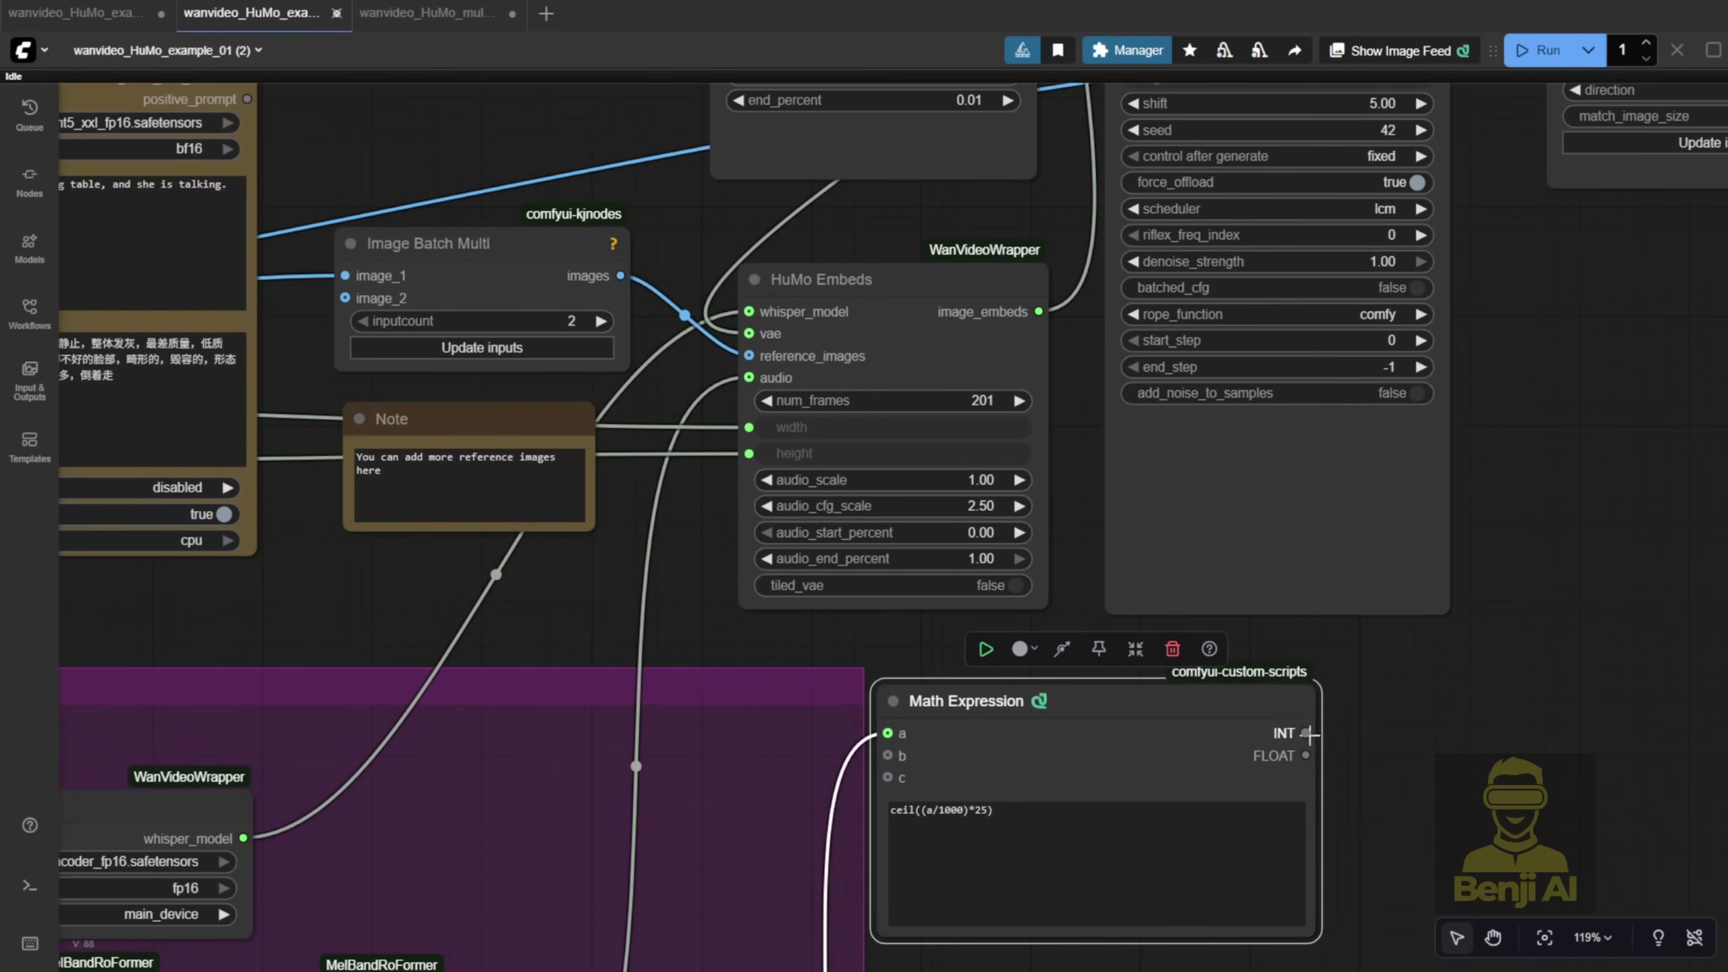
drag(1305, 733, 926, 572)
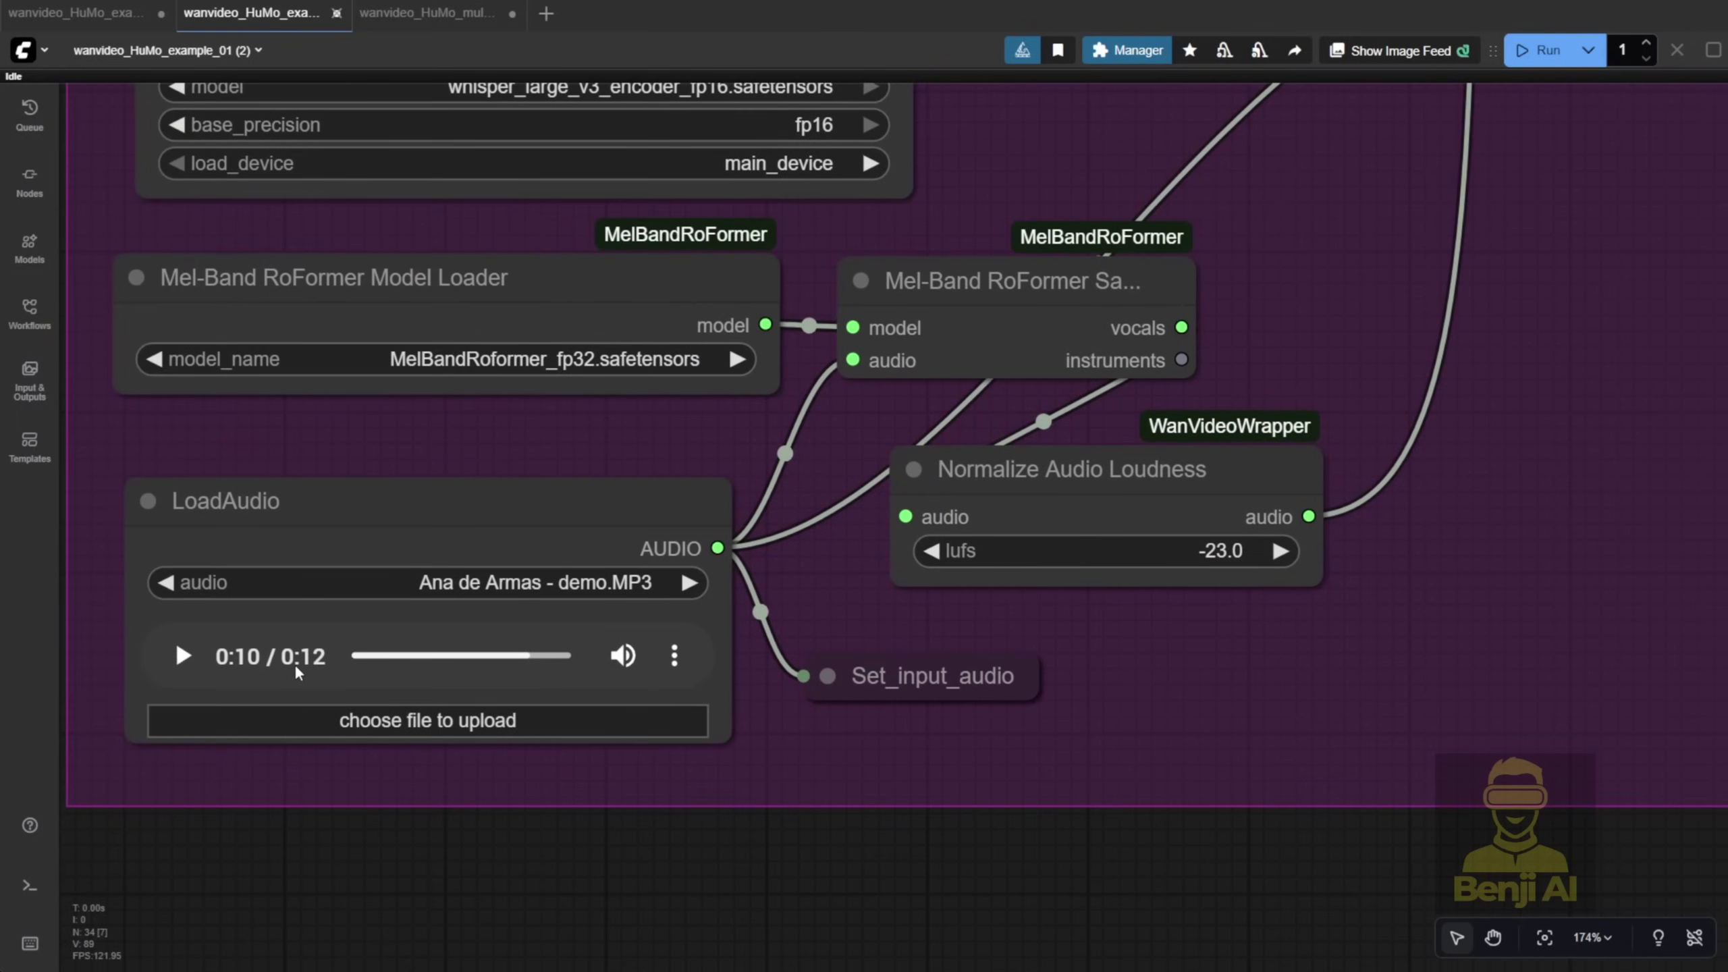
key(.)
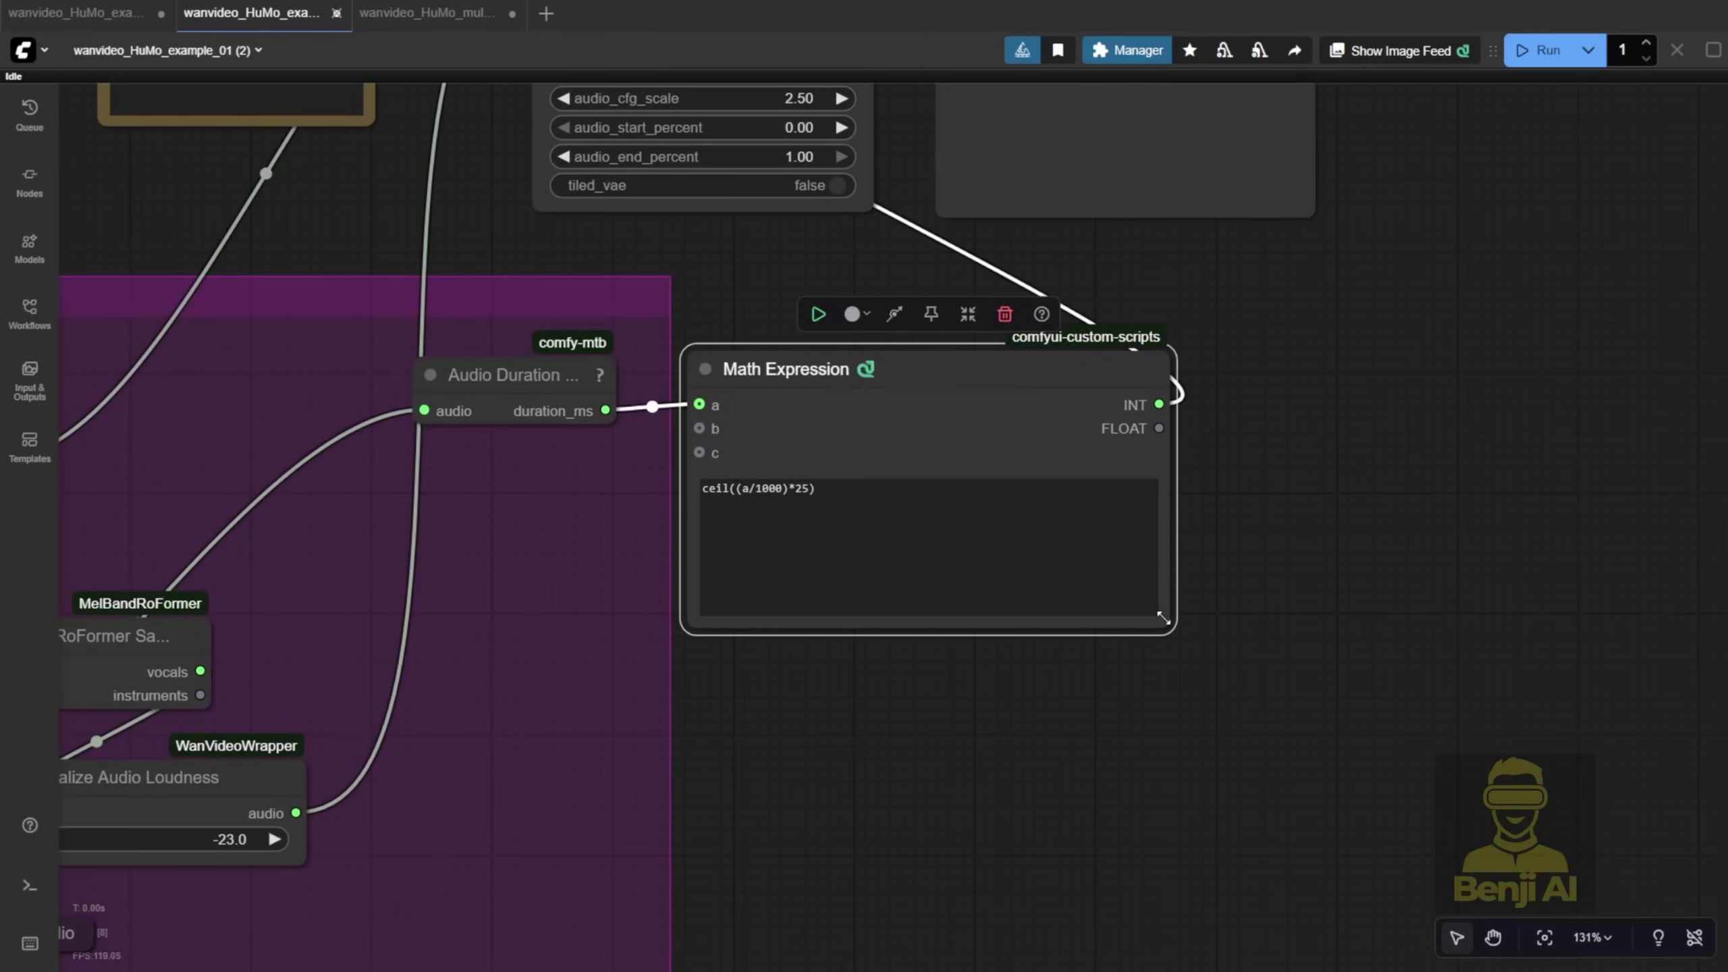
drag(1168, 624, 849, 585)
Pan from the model loaders through the text-encode, image and audio nodes to HuMo Embeds
drag(1027, 430, 1156, 764)
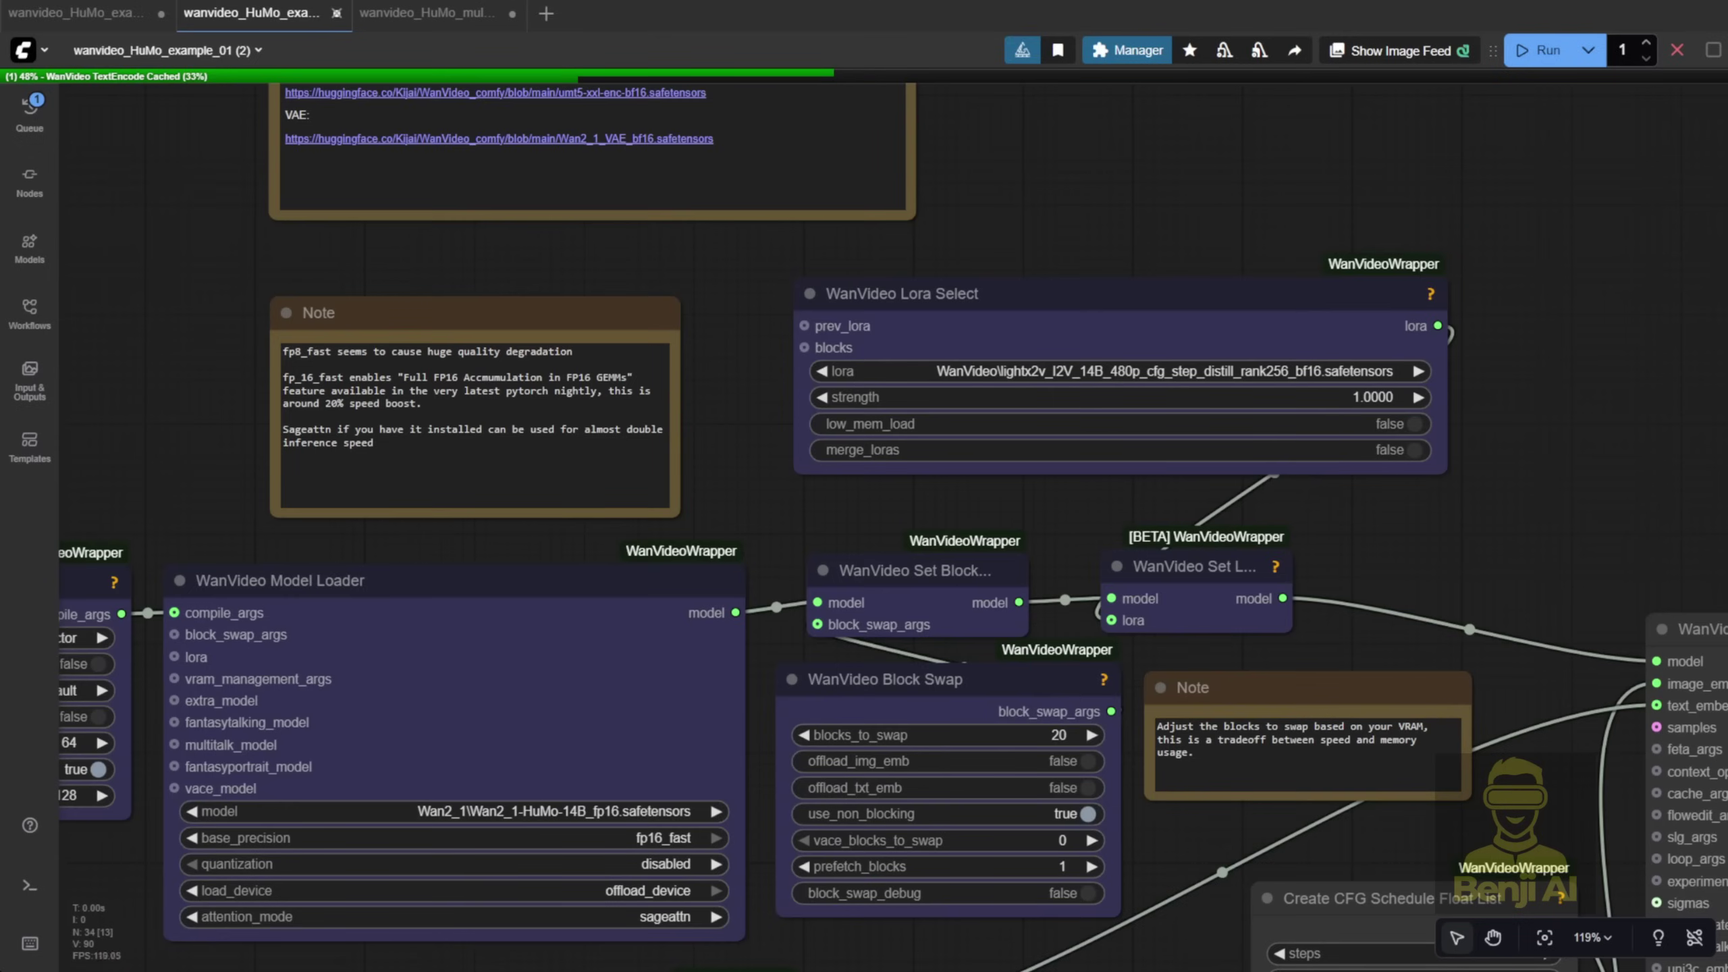
scroll(738, 798, down, 7)
drag(737, 798, 1037, 431)
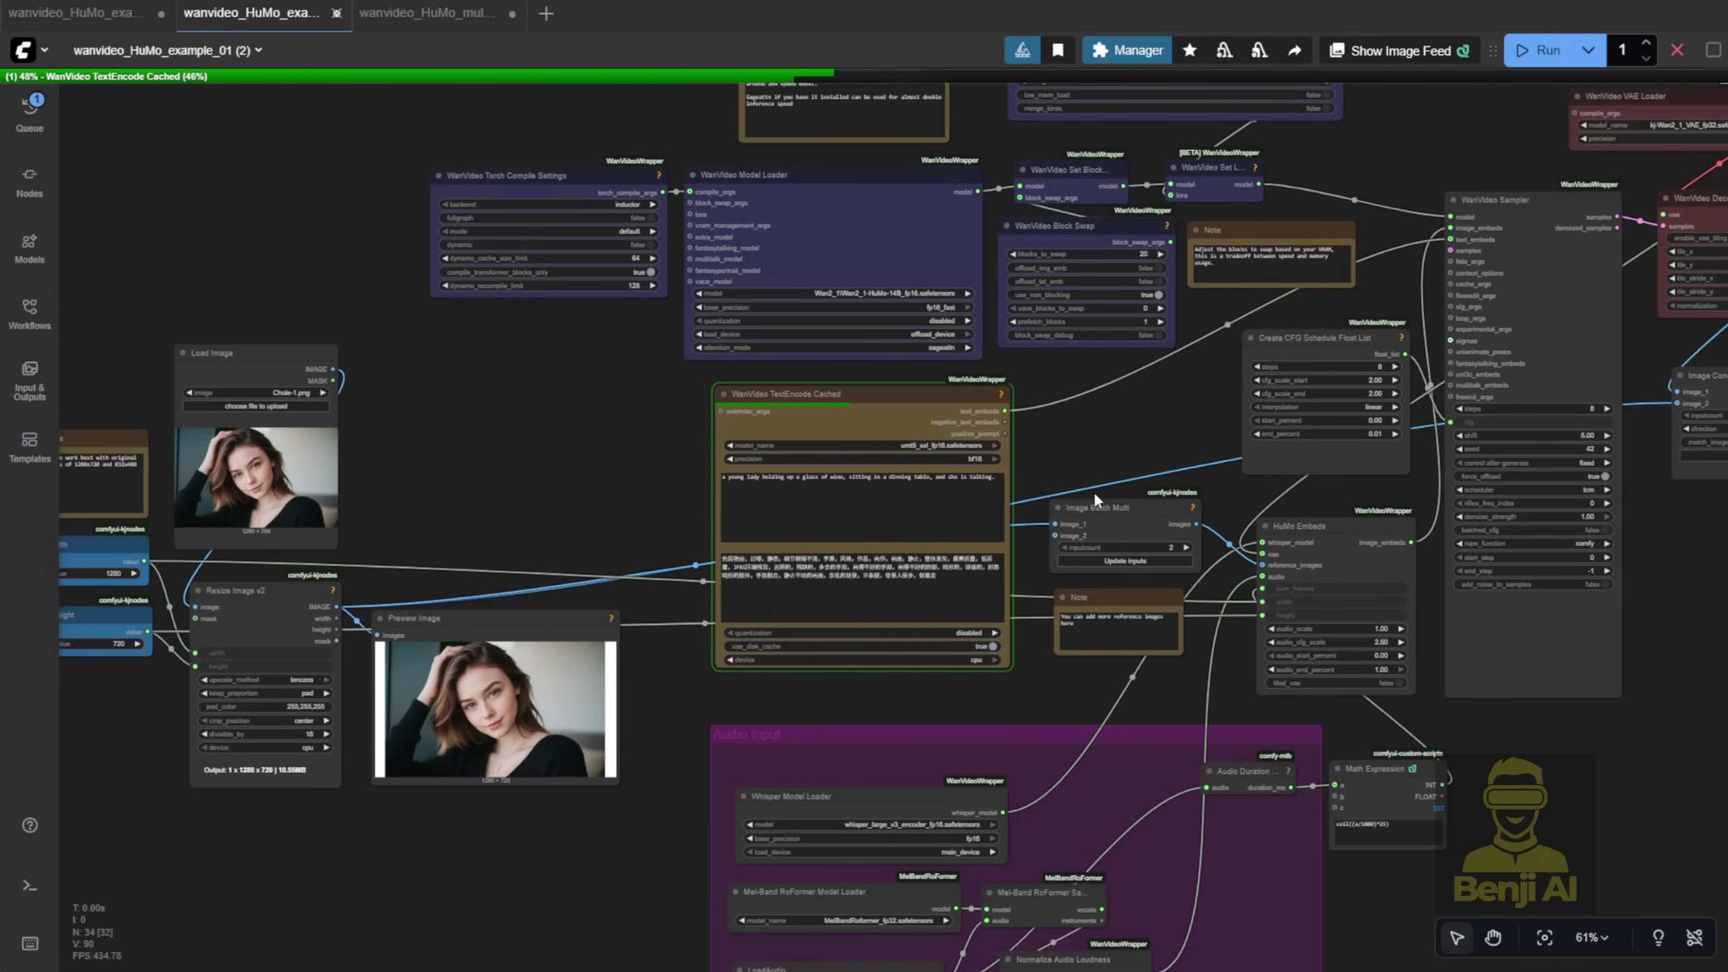
drag(1093, 491, 852, 305)
scroll(1232, 663, up, 3)
scroll(1183, 633, up, 7)
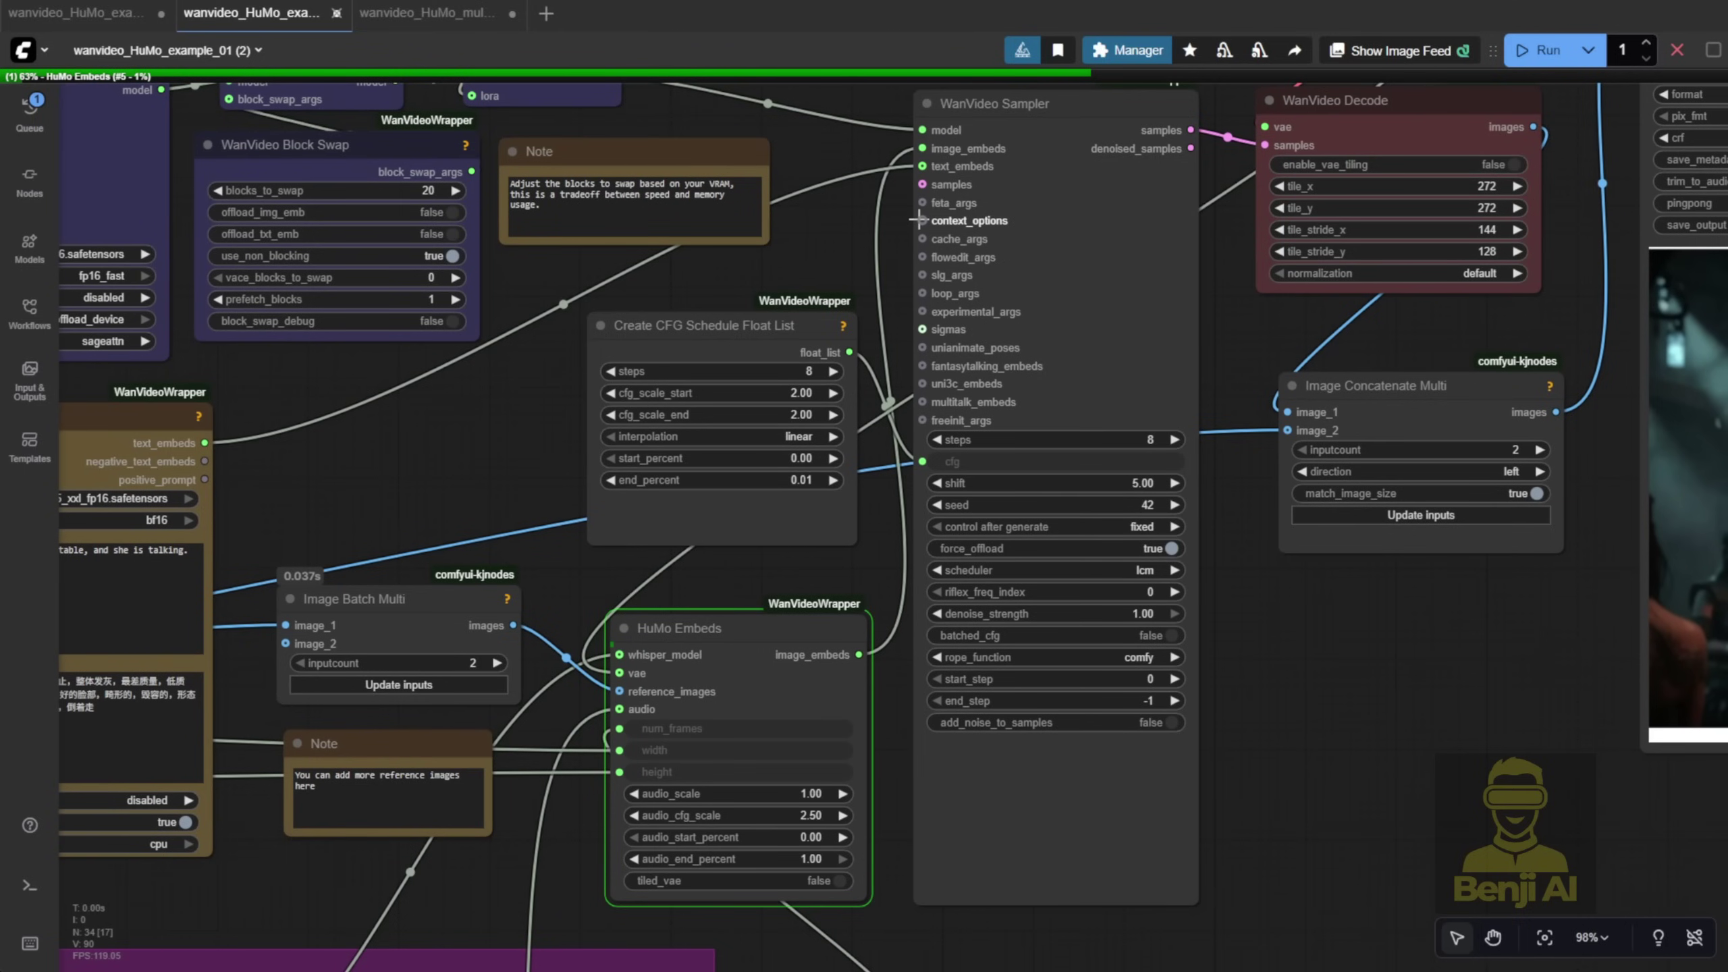
scroll(918, 220, up, 7)
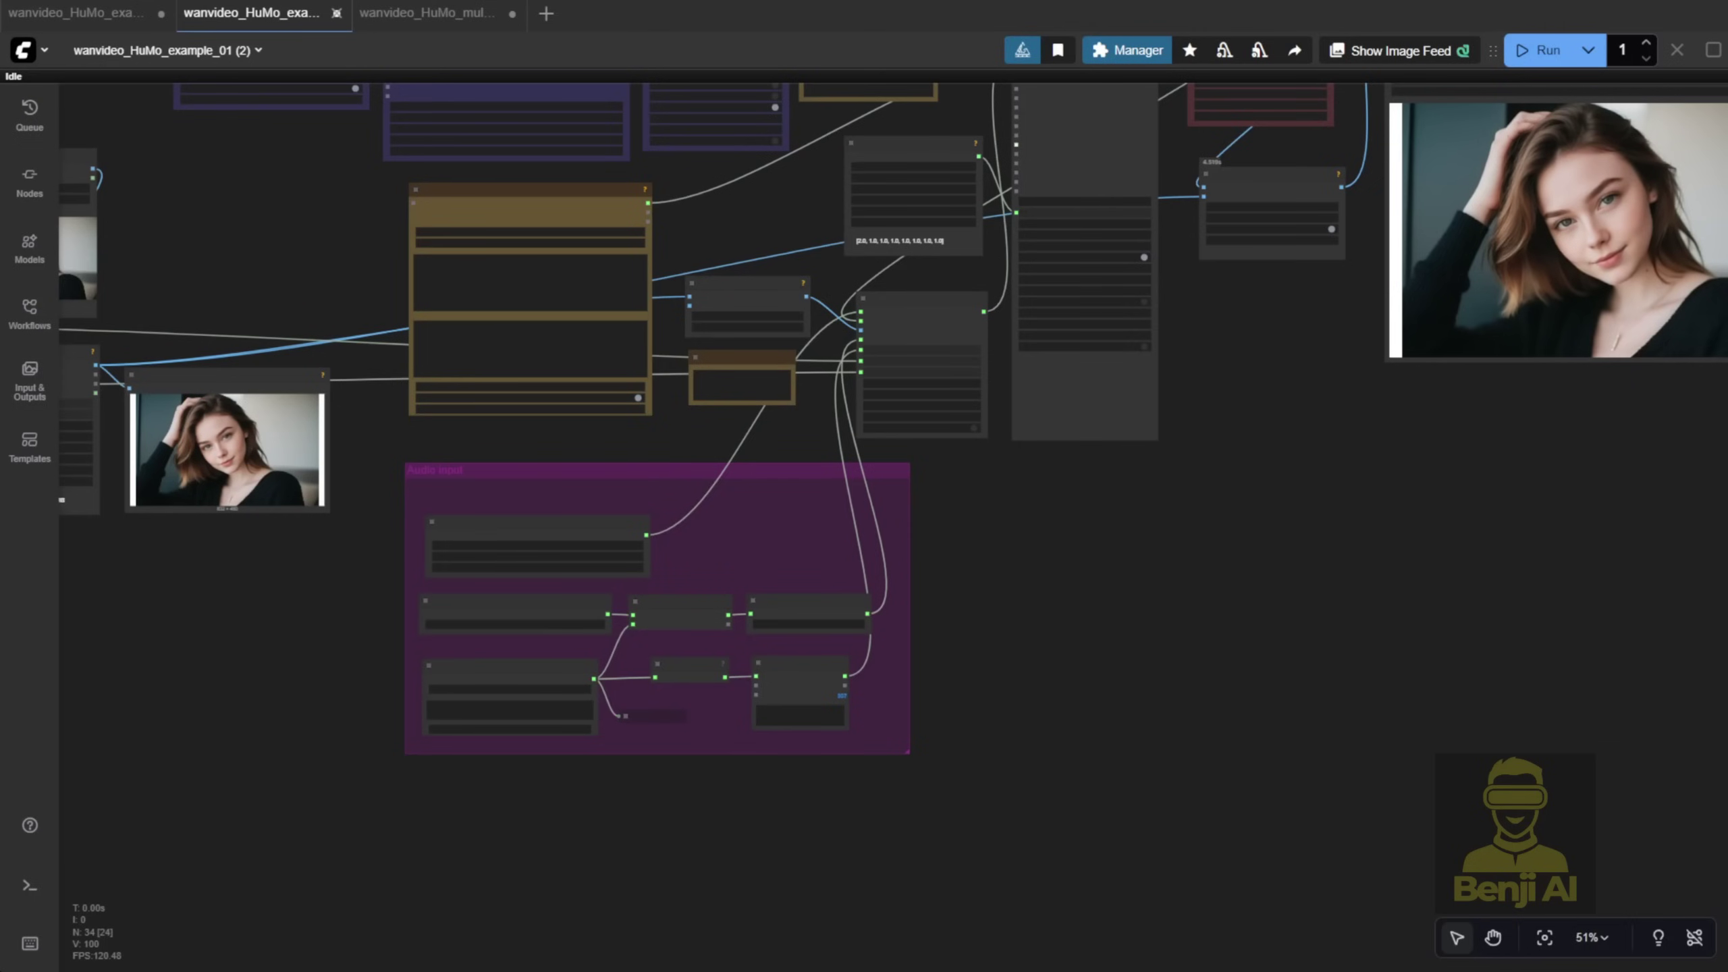
Mute the two-image Video Combine preview and reopen its options menu
drag(1151, 573, 300, 752)
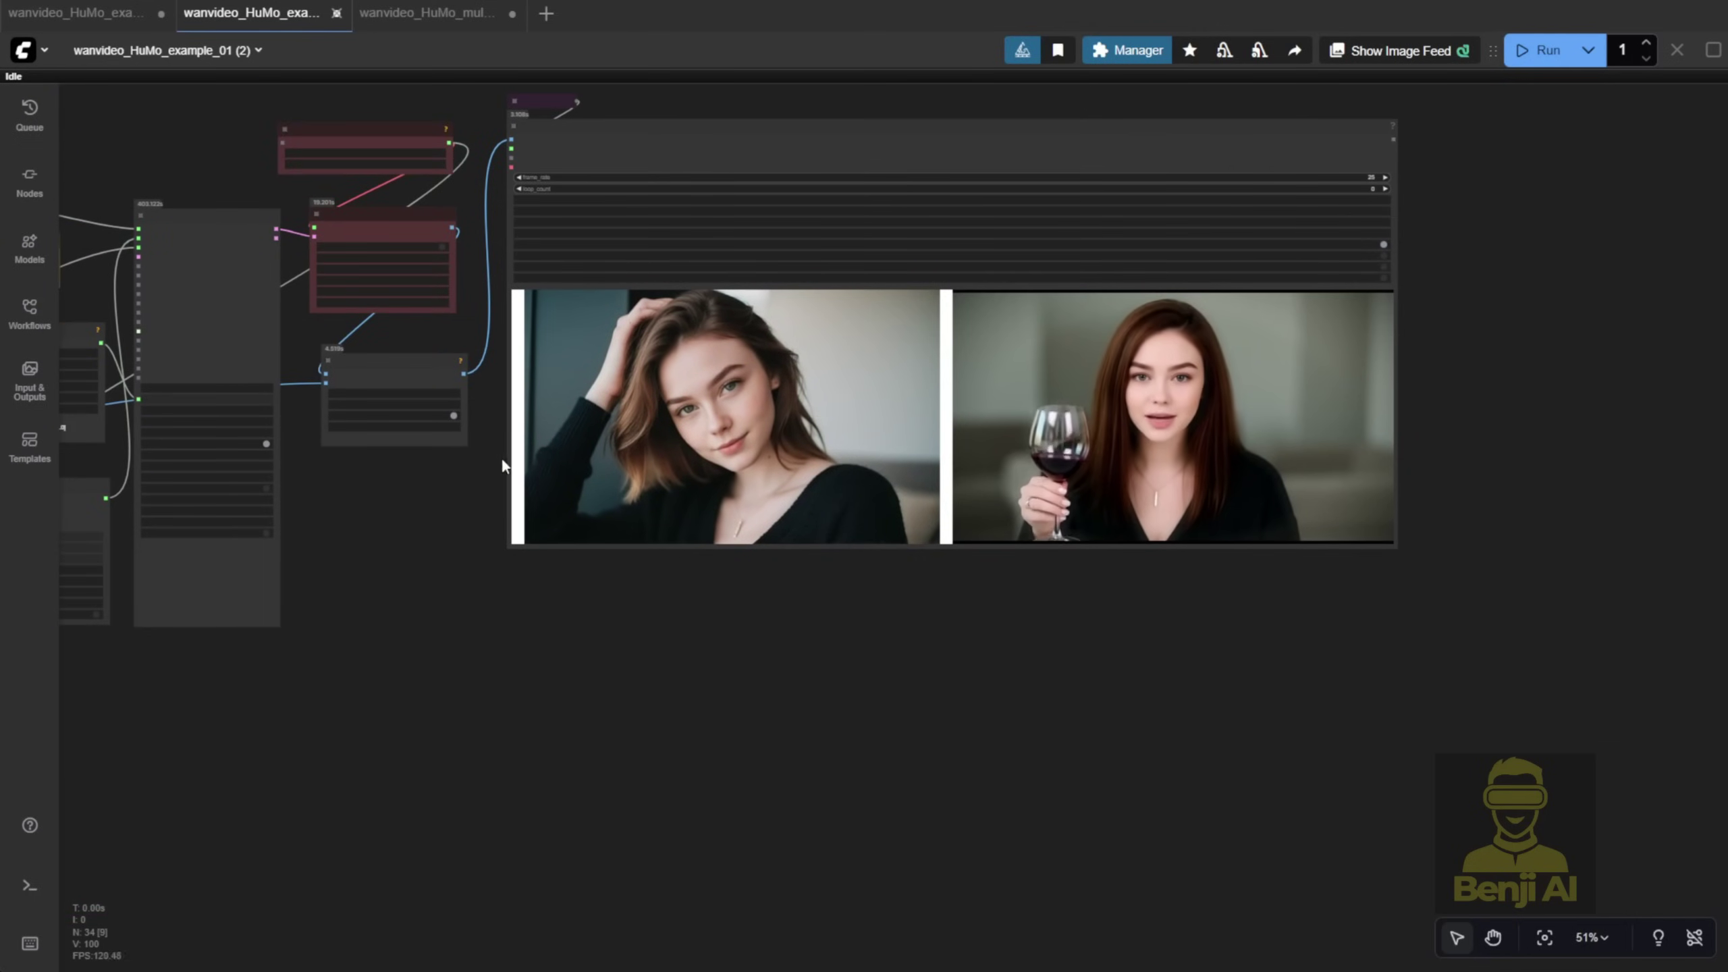
right_click(649, 125)
click(679, 332)
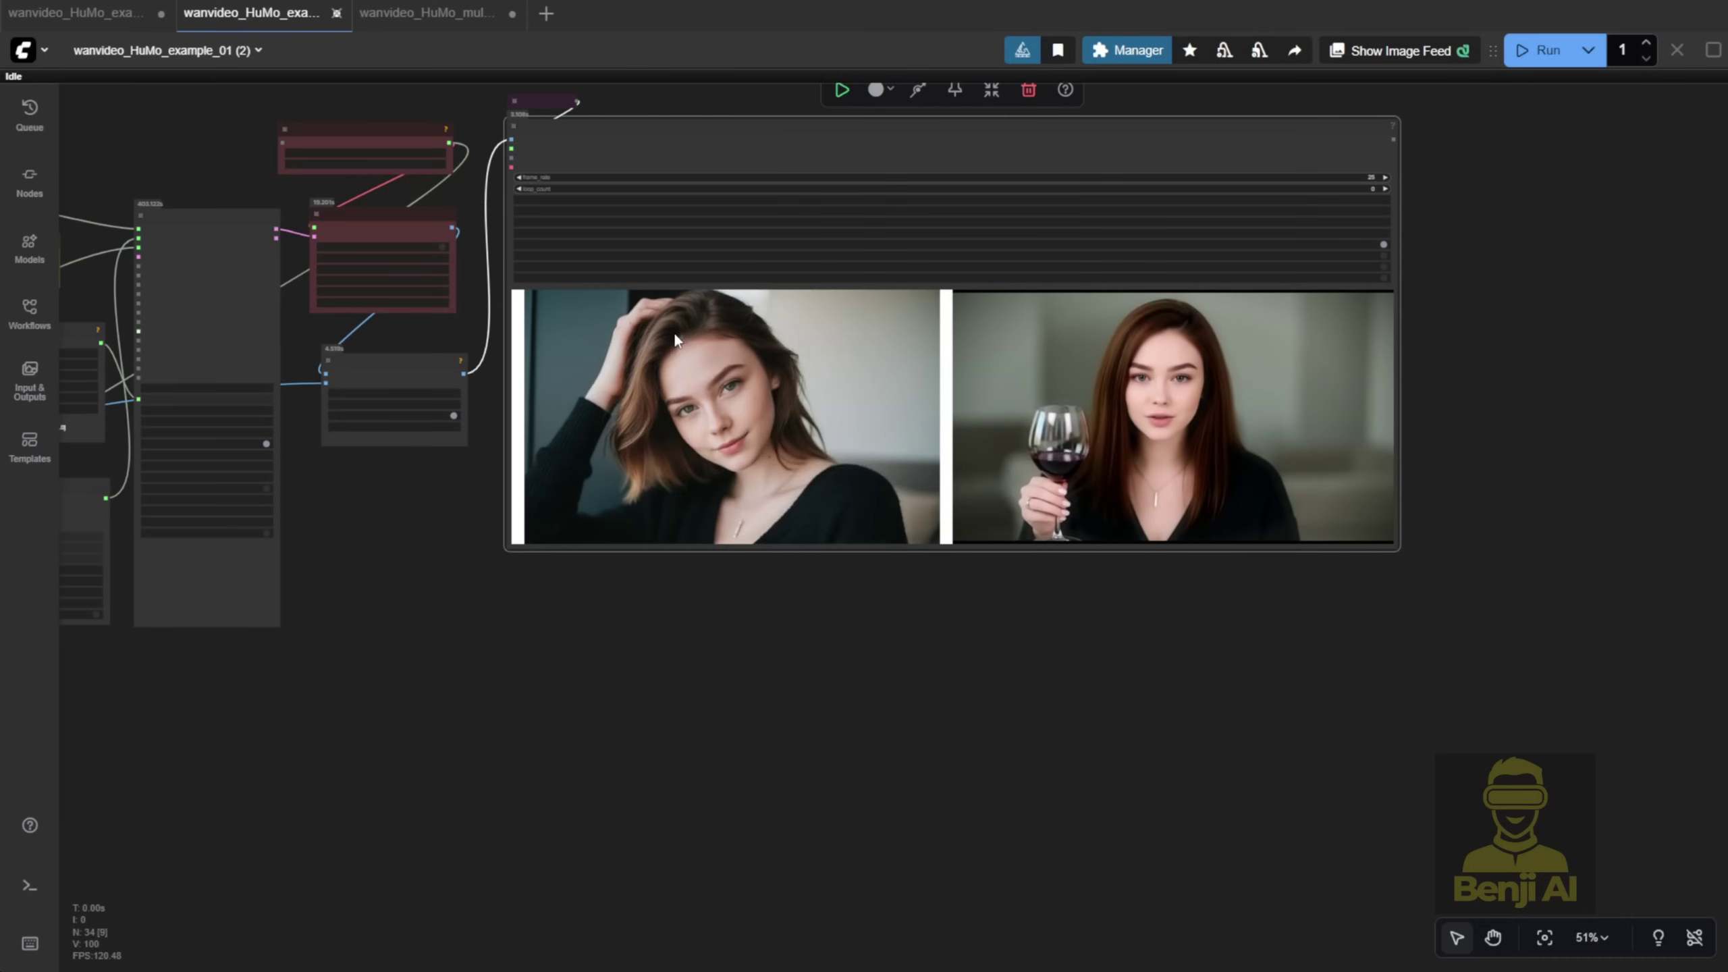
right_click(754, 334)
Open the generated wine-glass video in the full-screen player and pause it
click(791, 373)
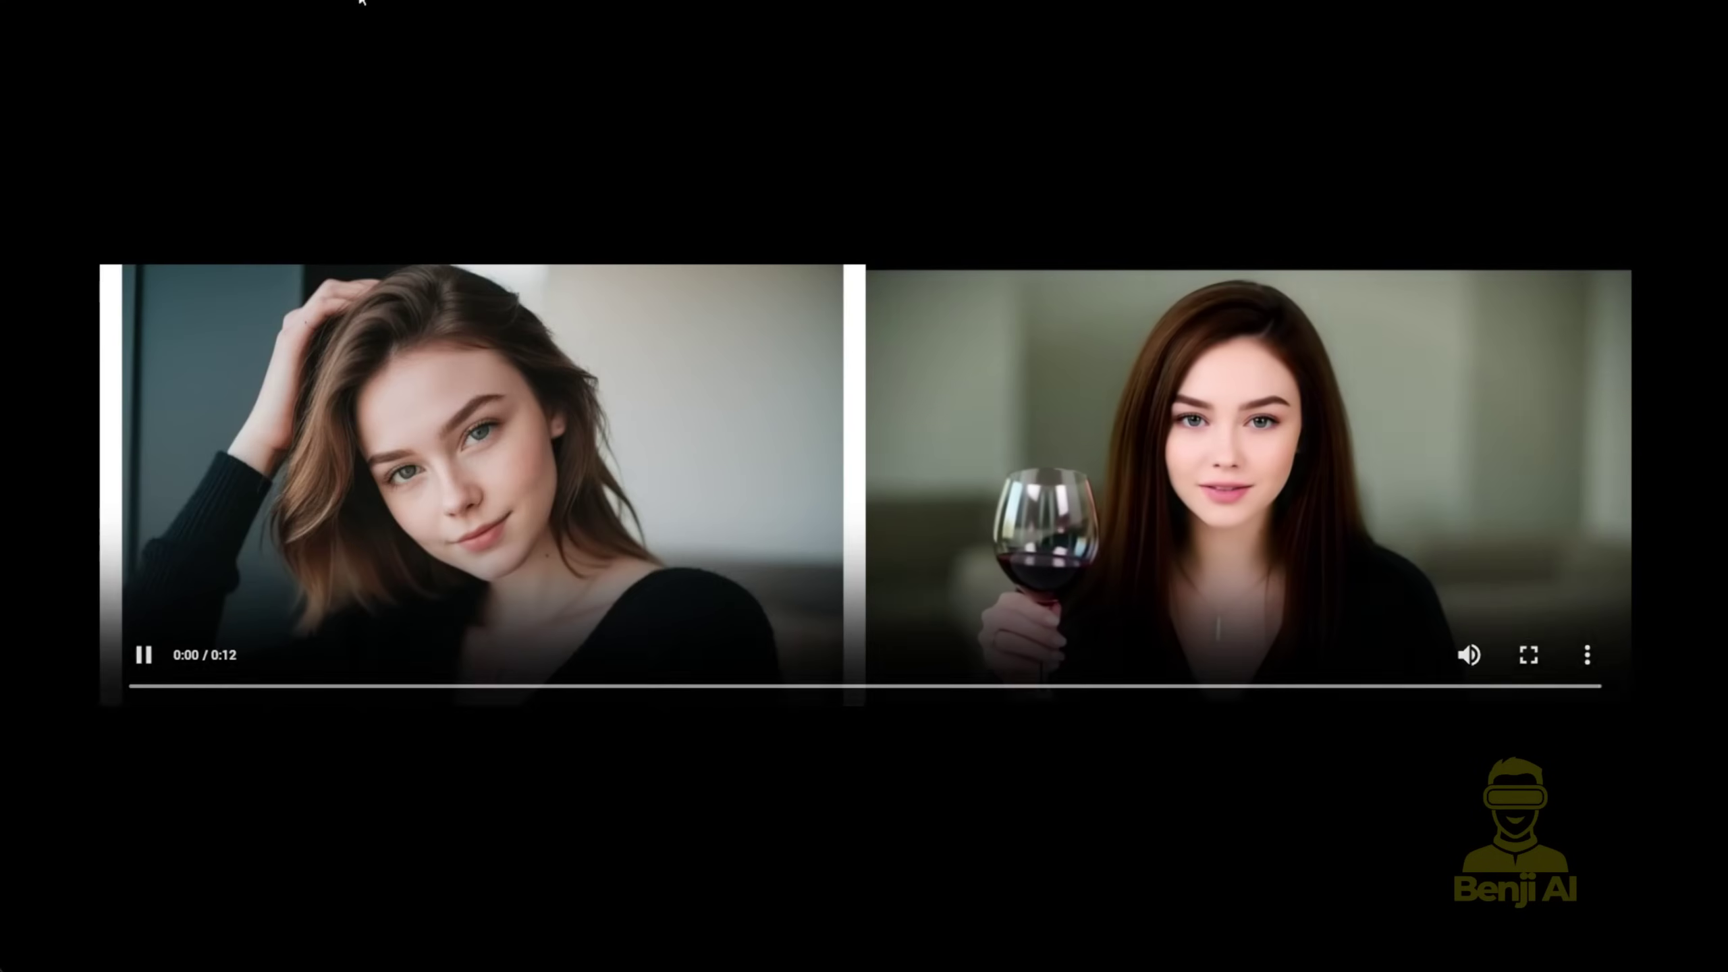
click(144, 656)
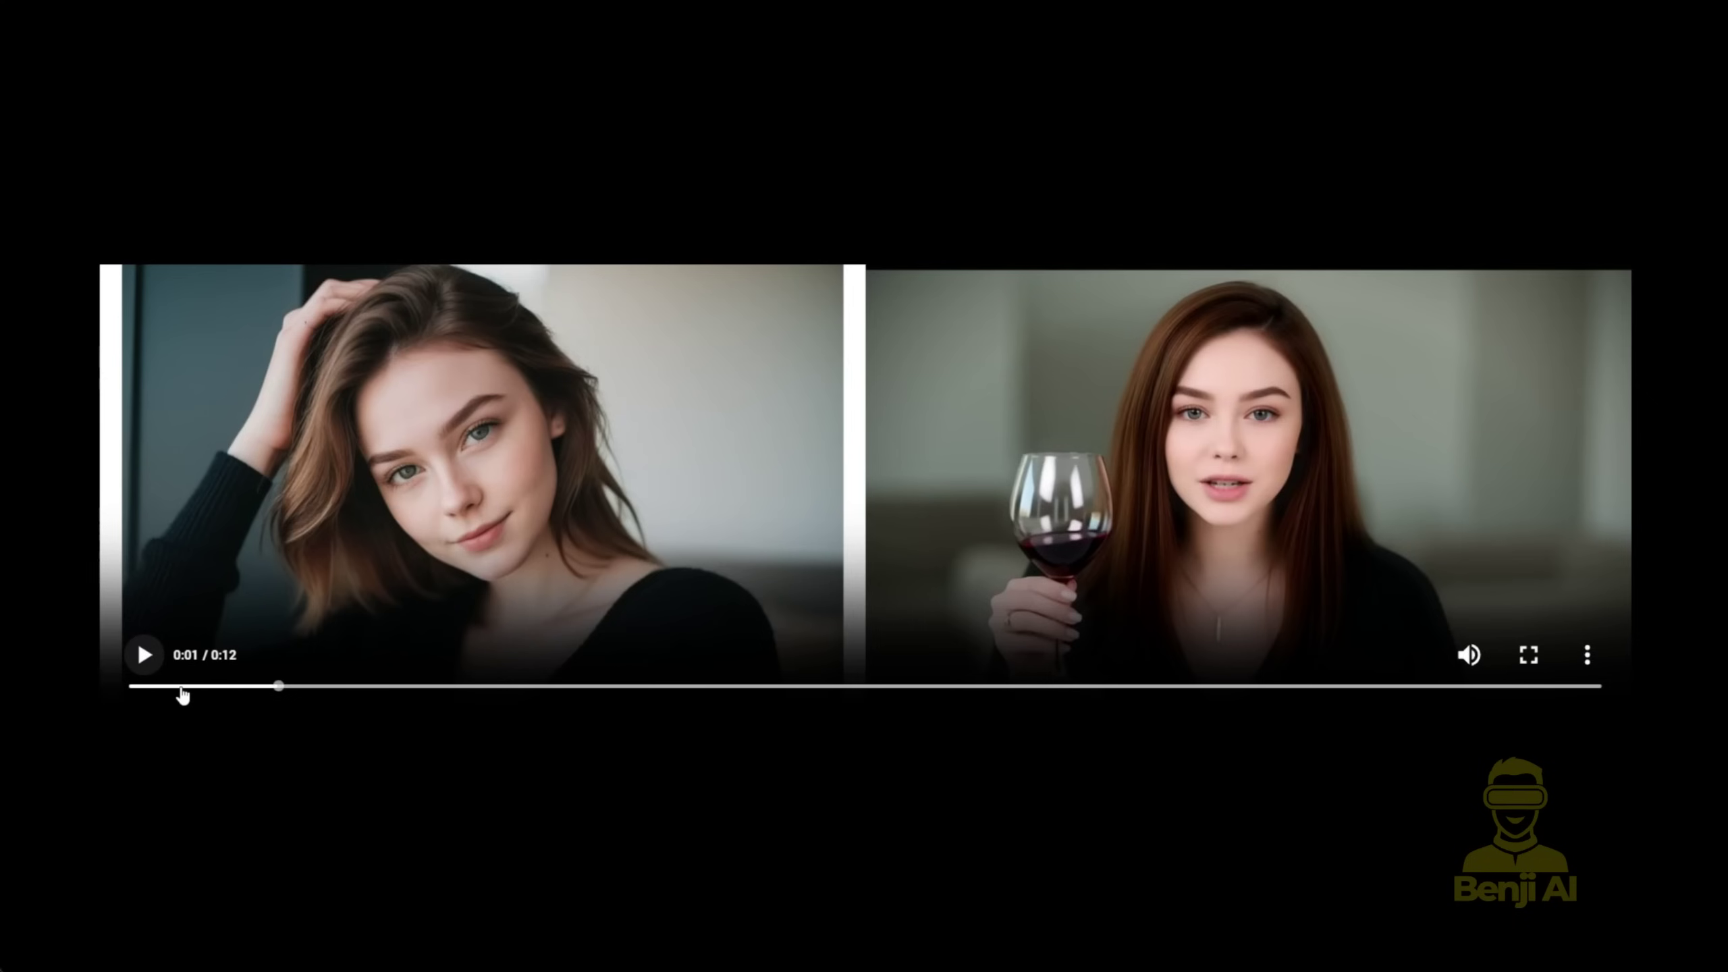
Rewind the video to 0:00, then select HuMo Embeds and bring its audio_scale fields into view
drag(182, 687, 135, 687)
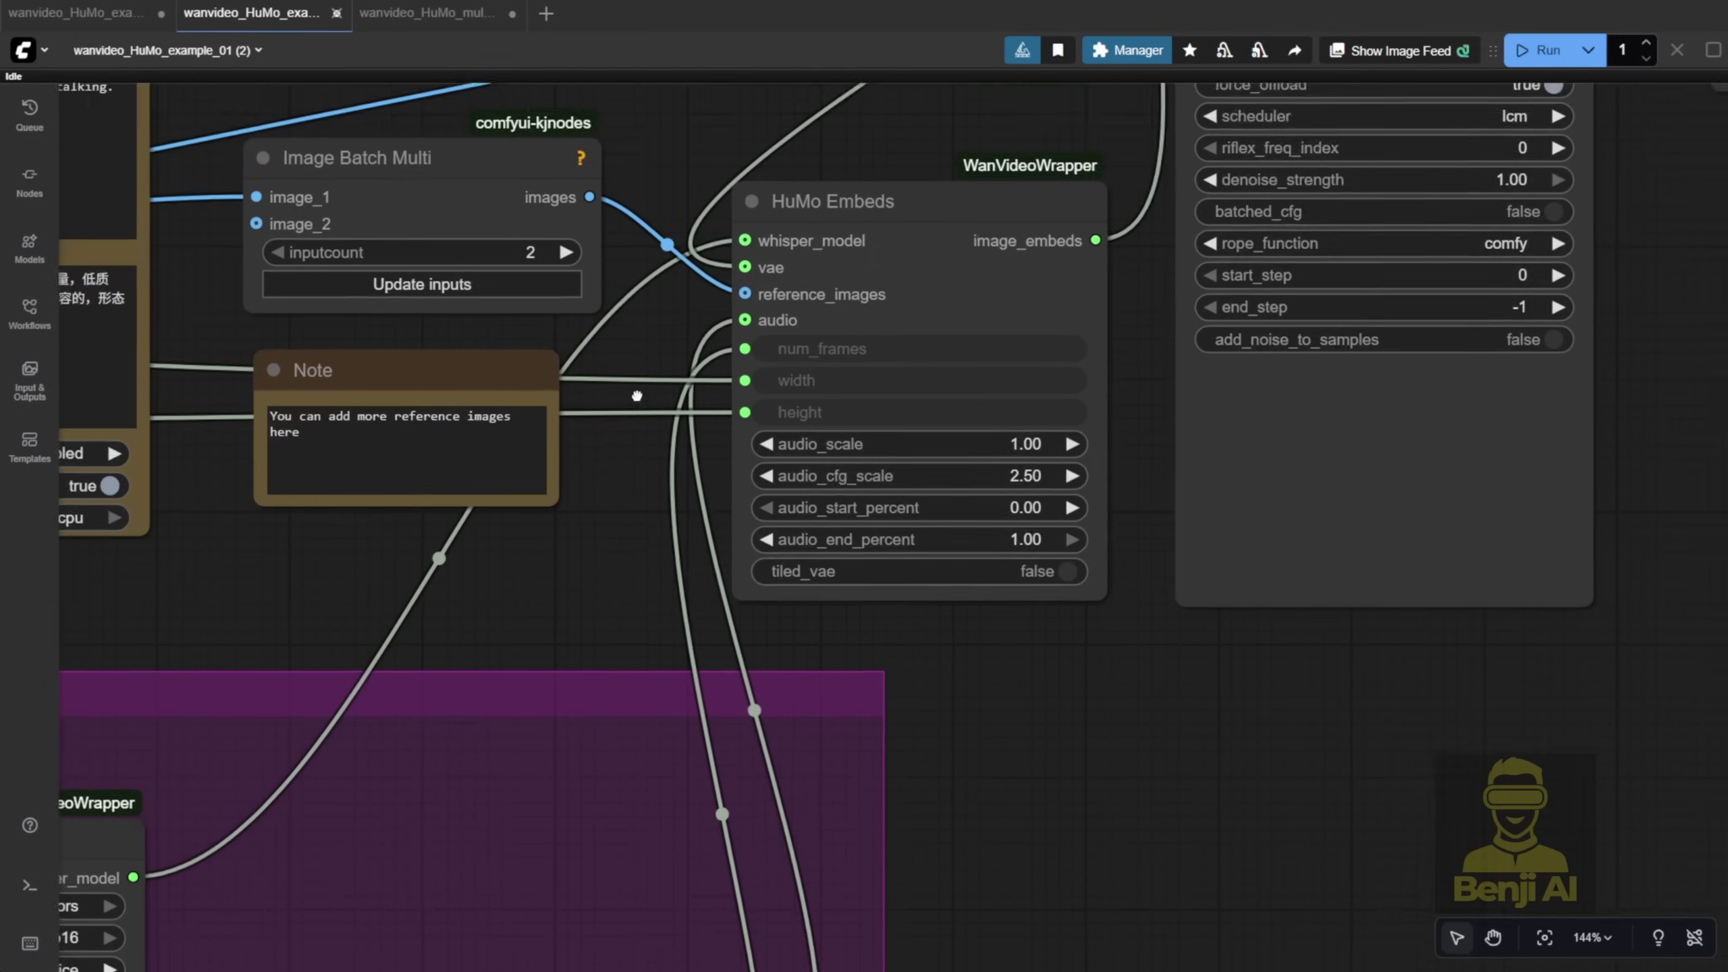
scroll(817, 367, up, 4)
click(811, 311)
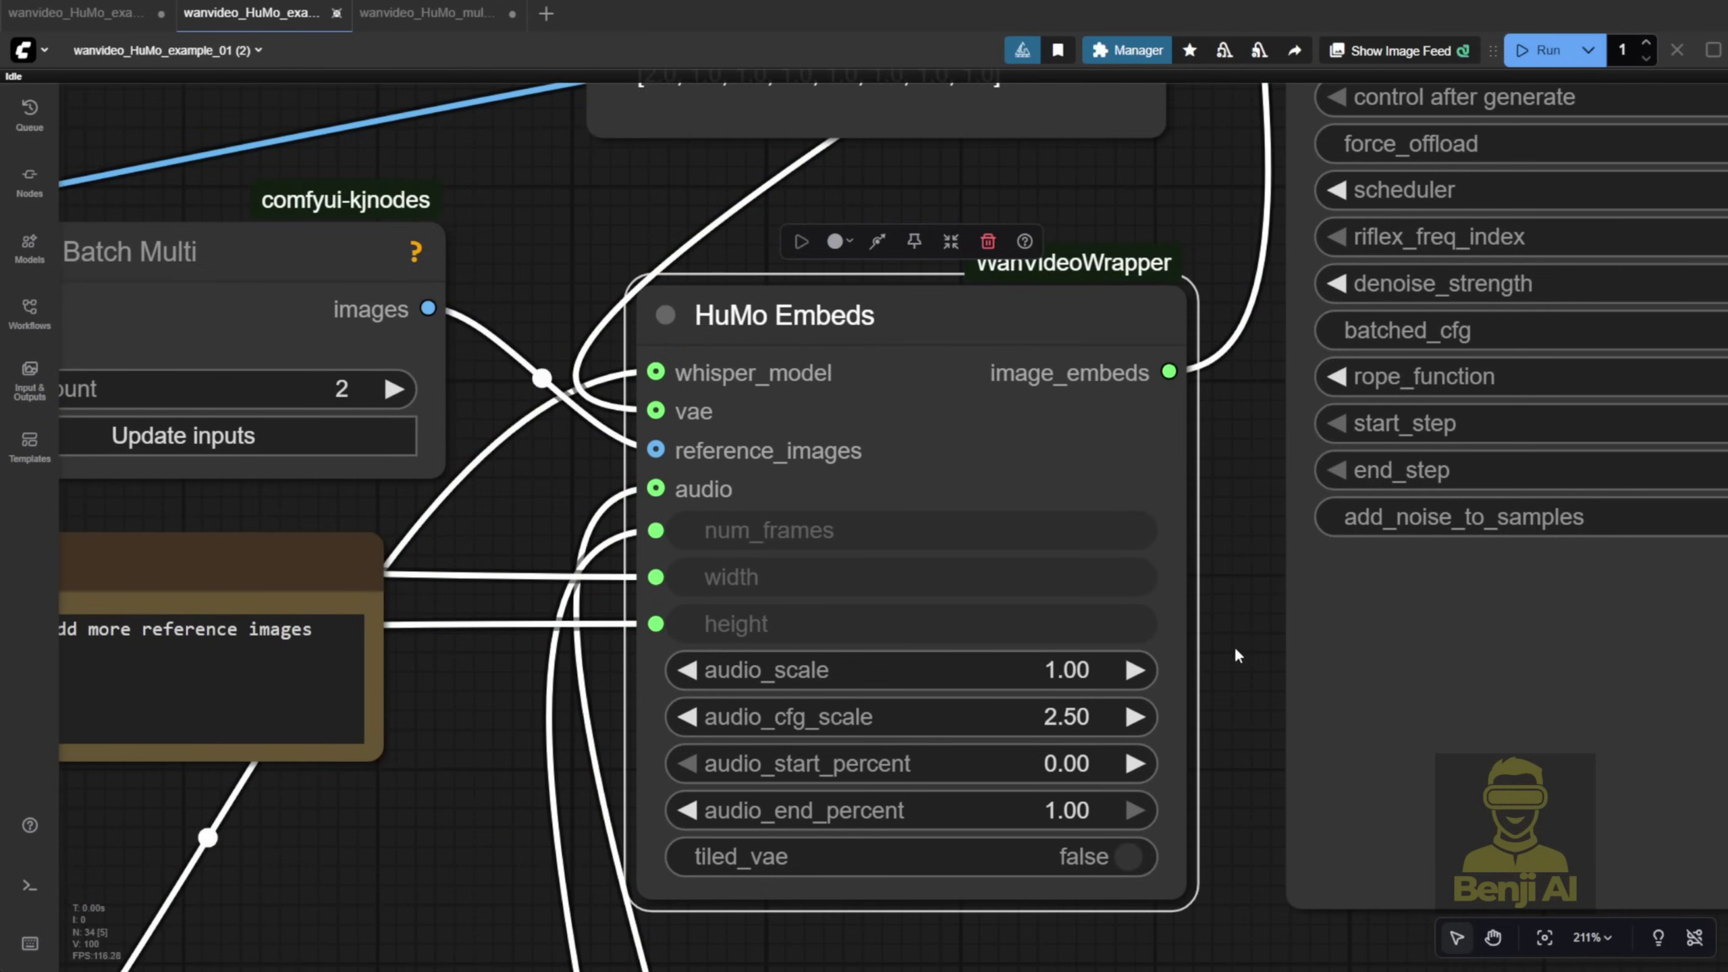
drag(1237, 653, 1188, 482)
scroll(661, 475, up, 3)
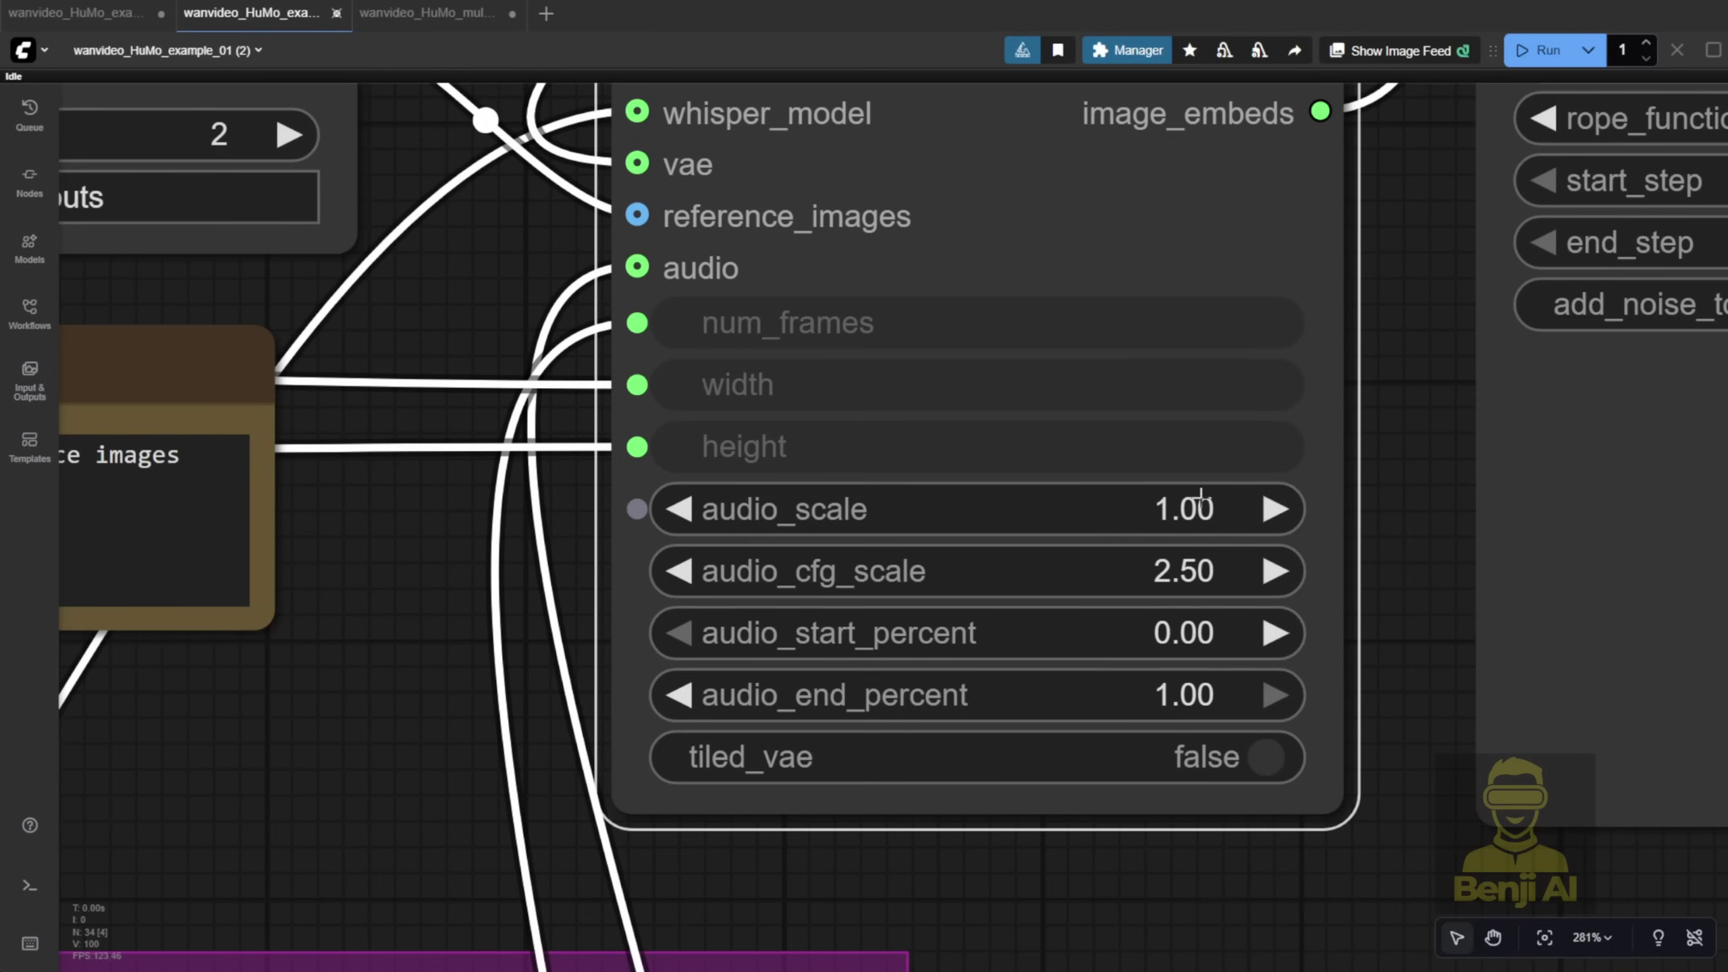
scroll(1330, 575, down, 3)
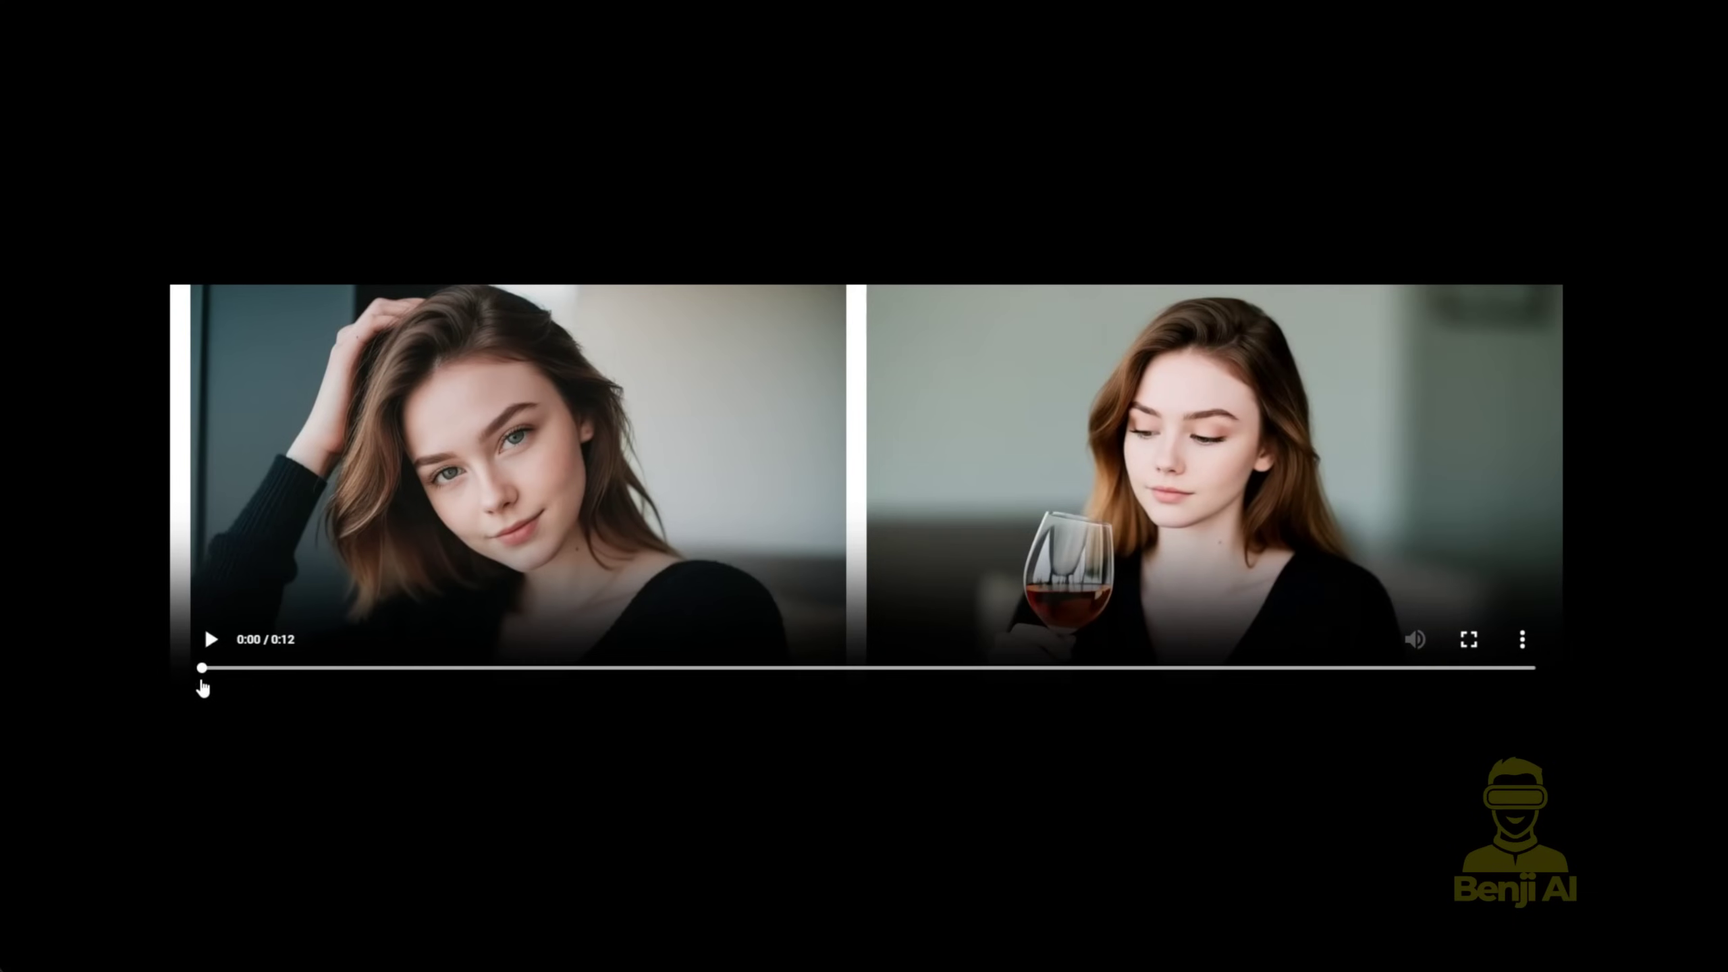
Play the wine-glass video from the beginning and pause it around 0:06
click(210, 639)
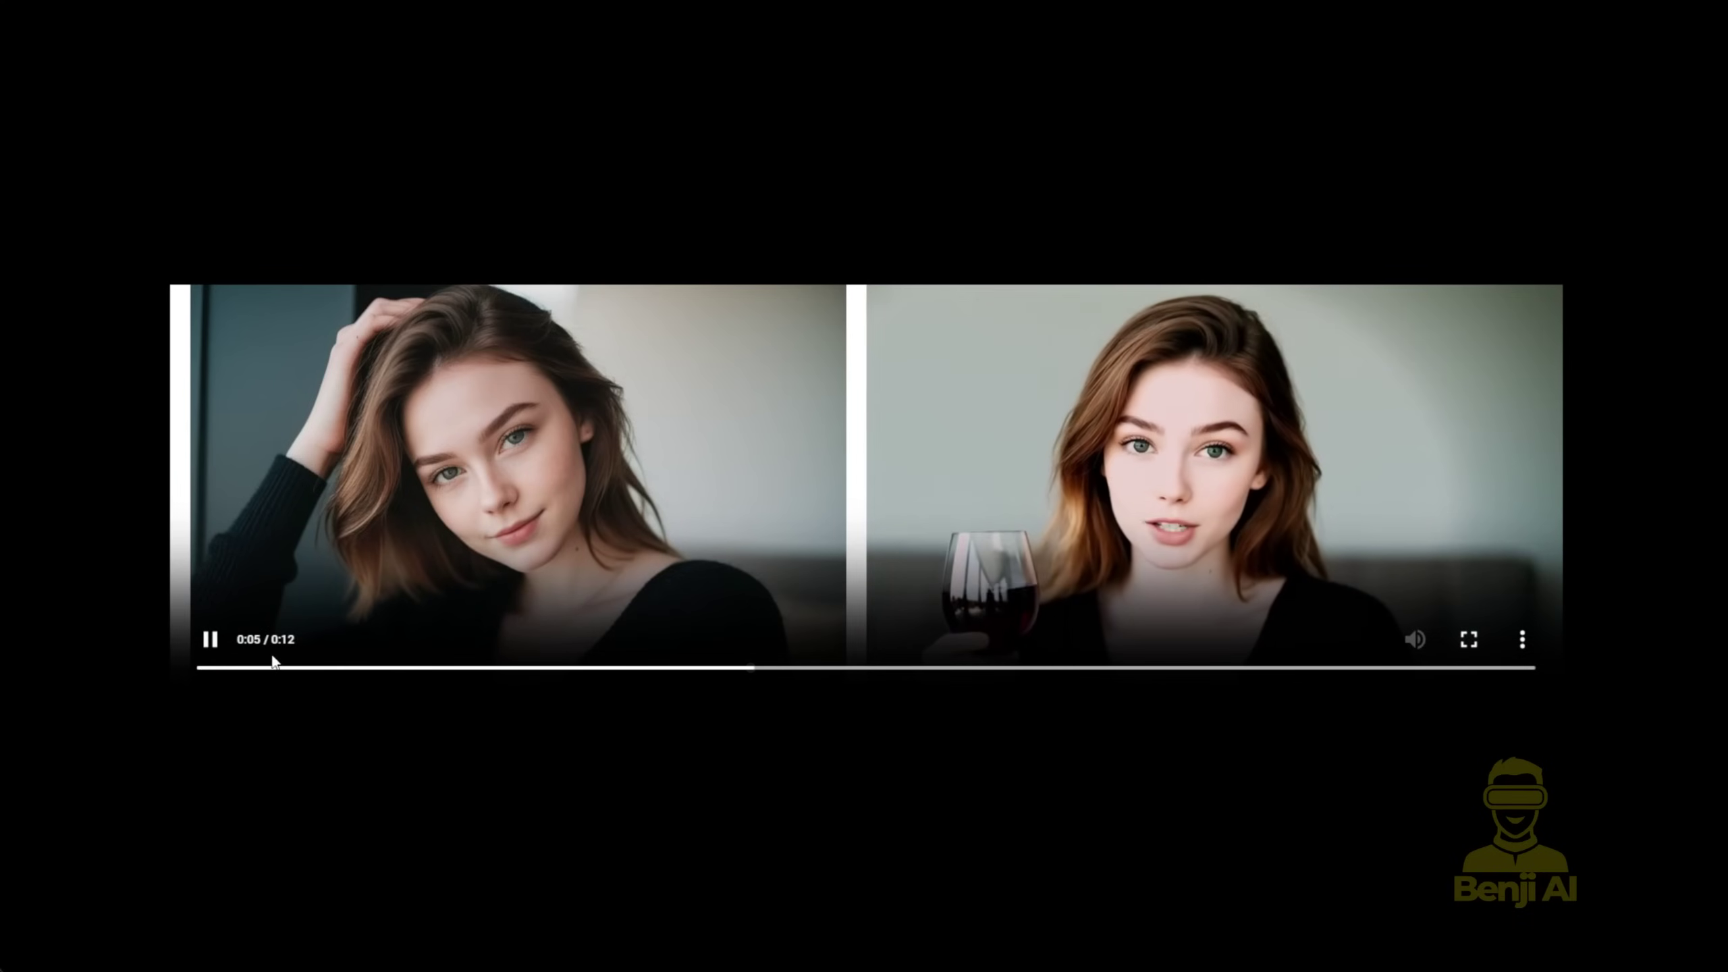
click(210, 639)
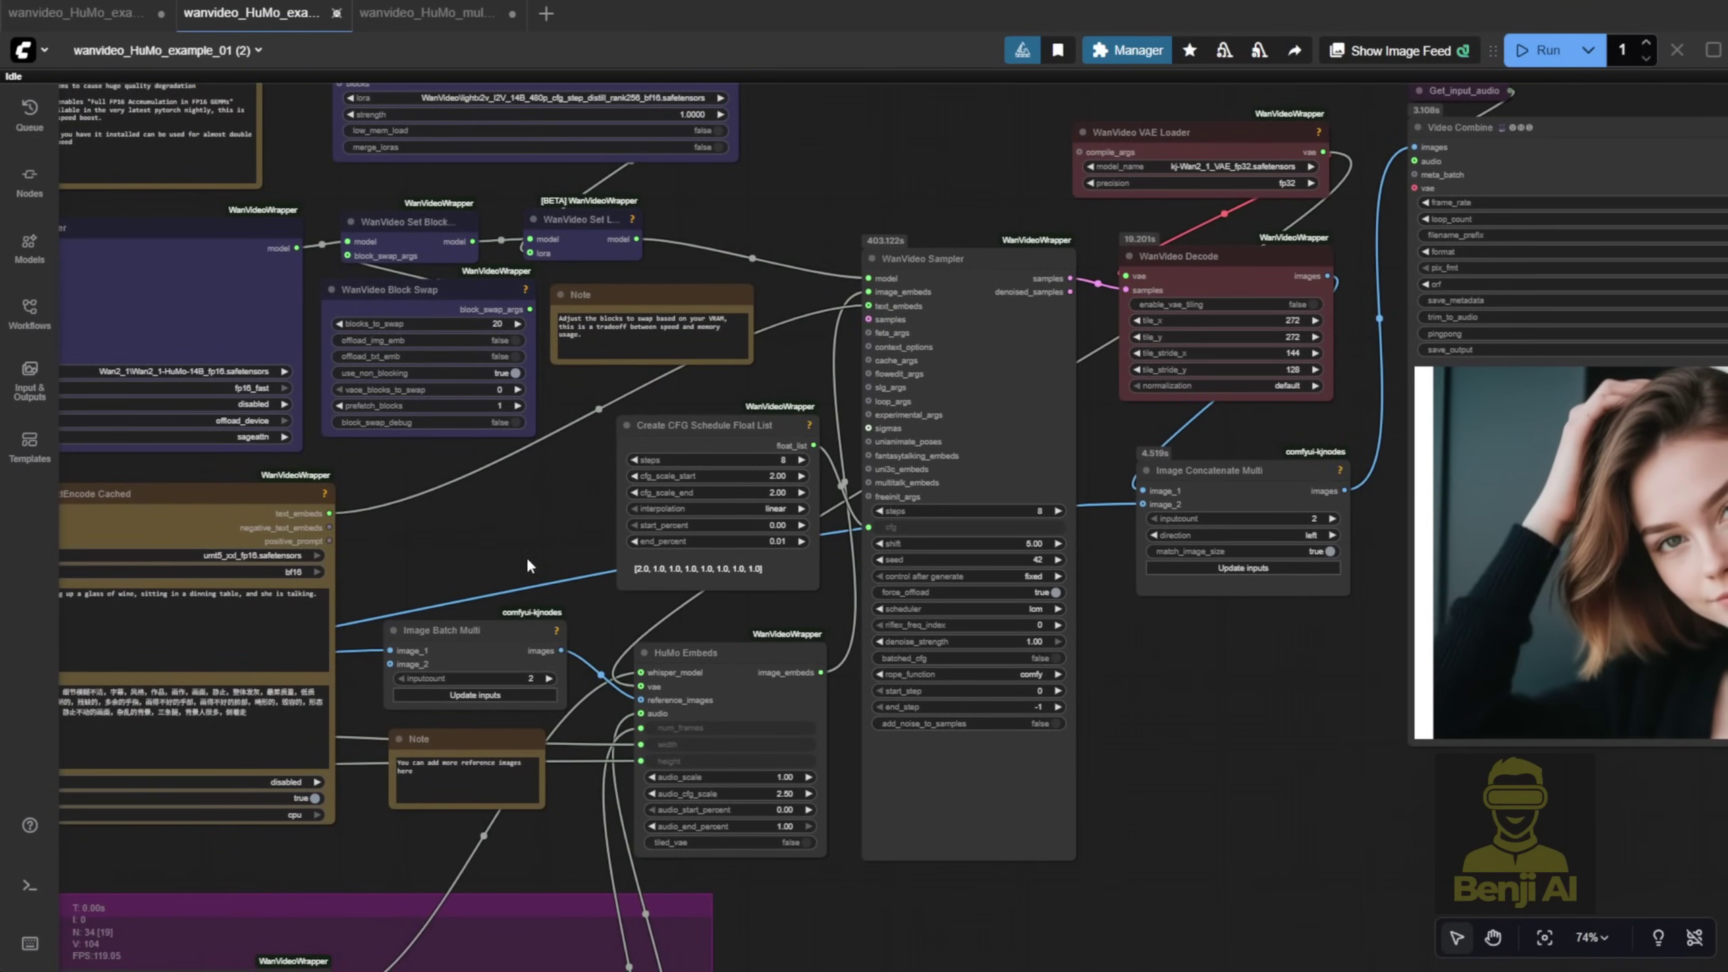
Switch to the wanvideo_HuMo_example_01 workflow and nudge the PreviewAudio node slightly left
scroll(517, 565, up, 3)
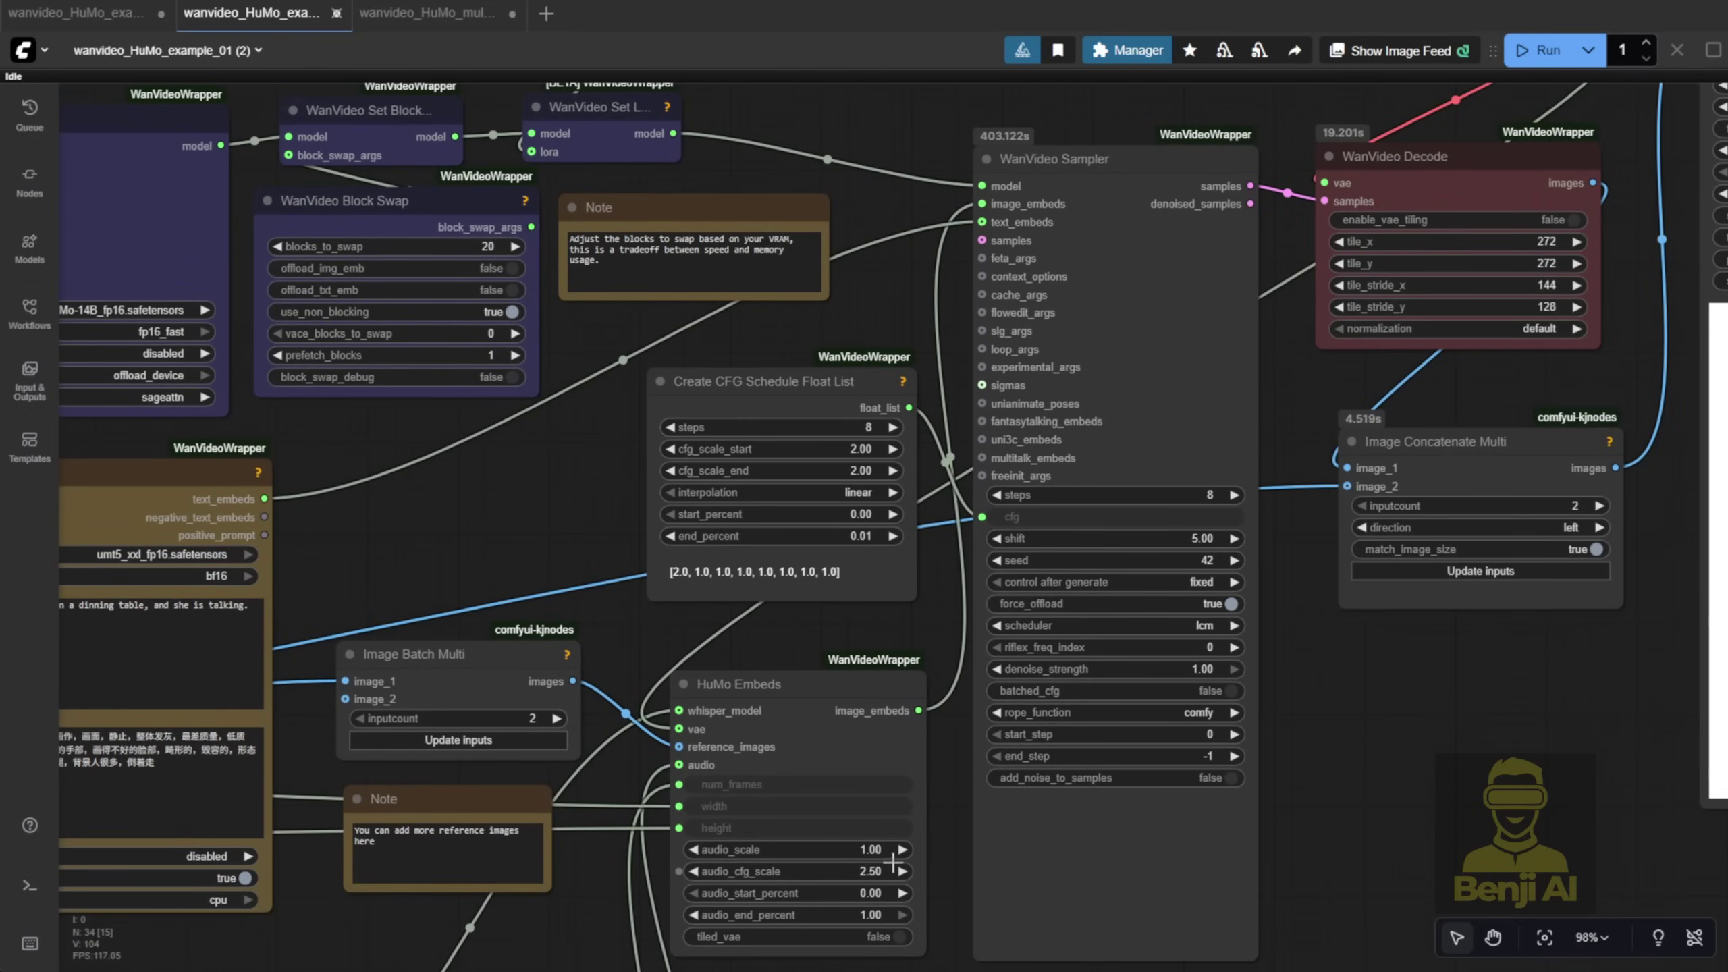
scroll(660, 374, up, 3)
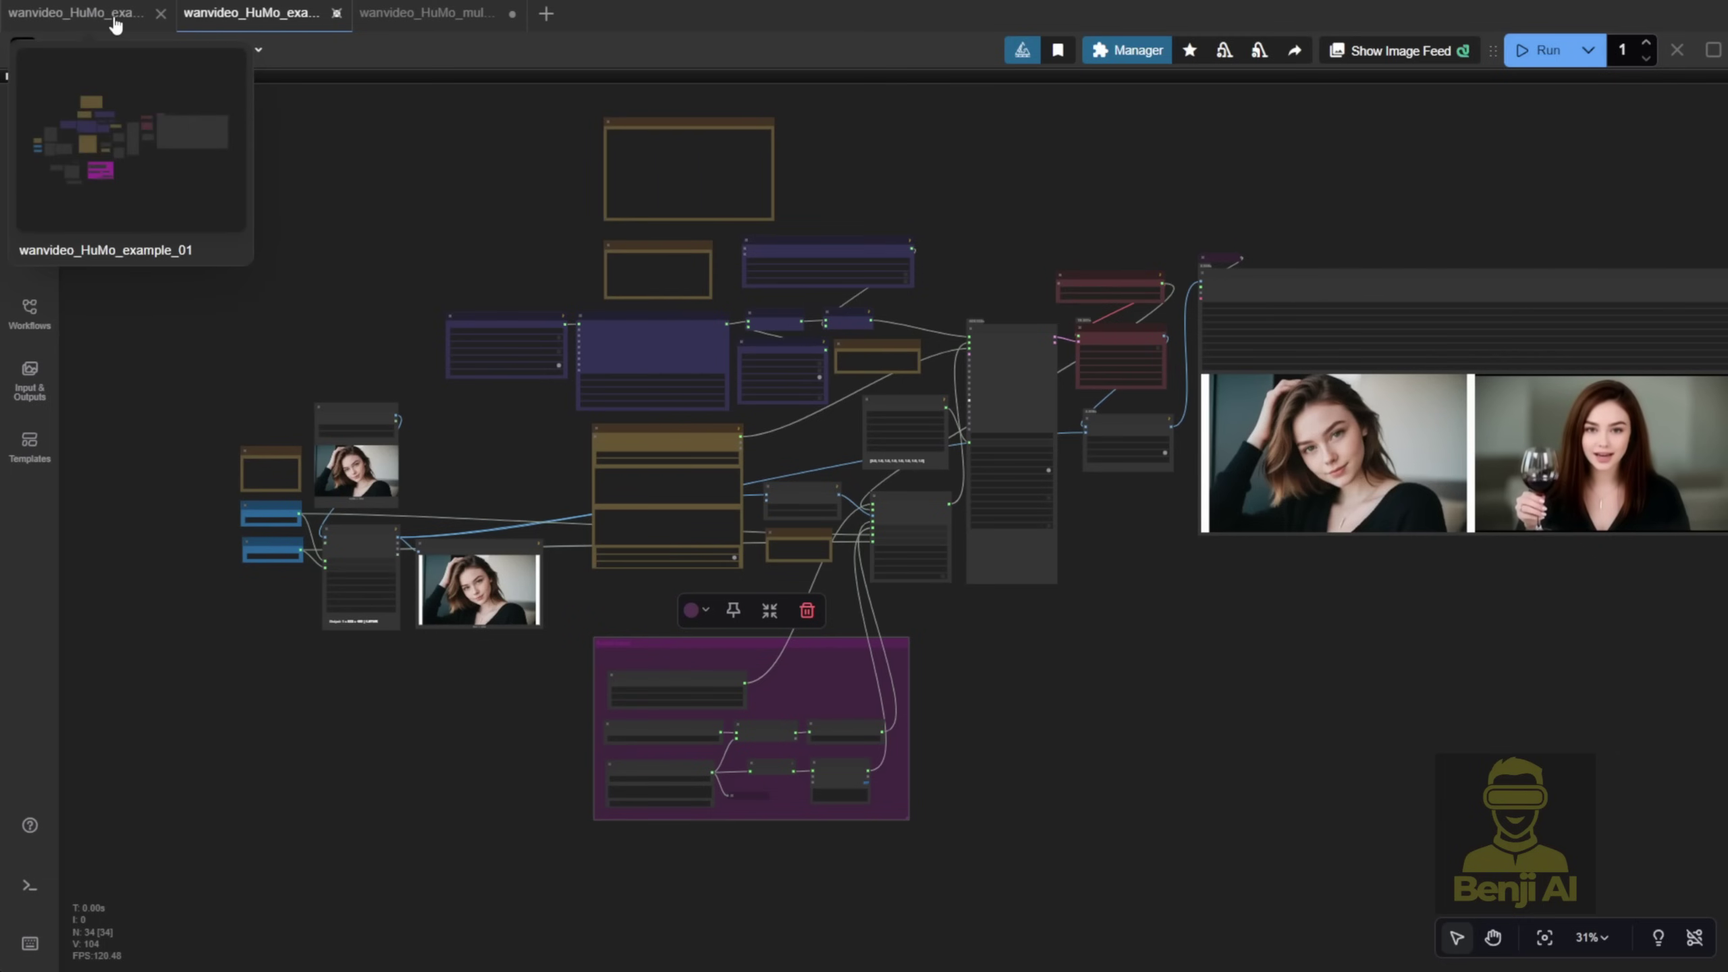
click(112, 19)
scroll(408, 697, up, 8)
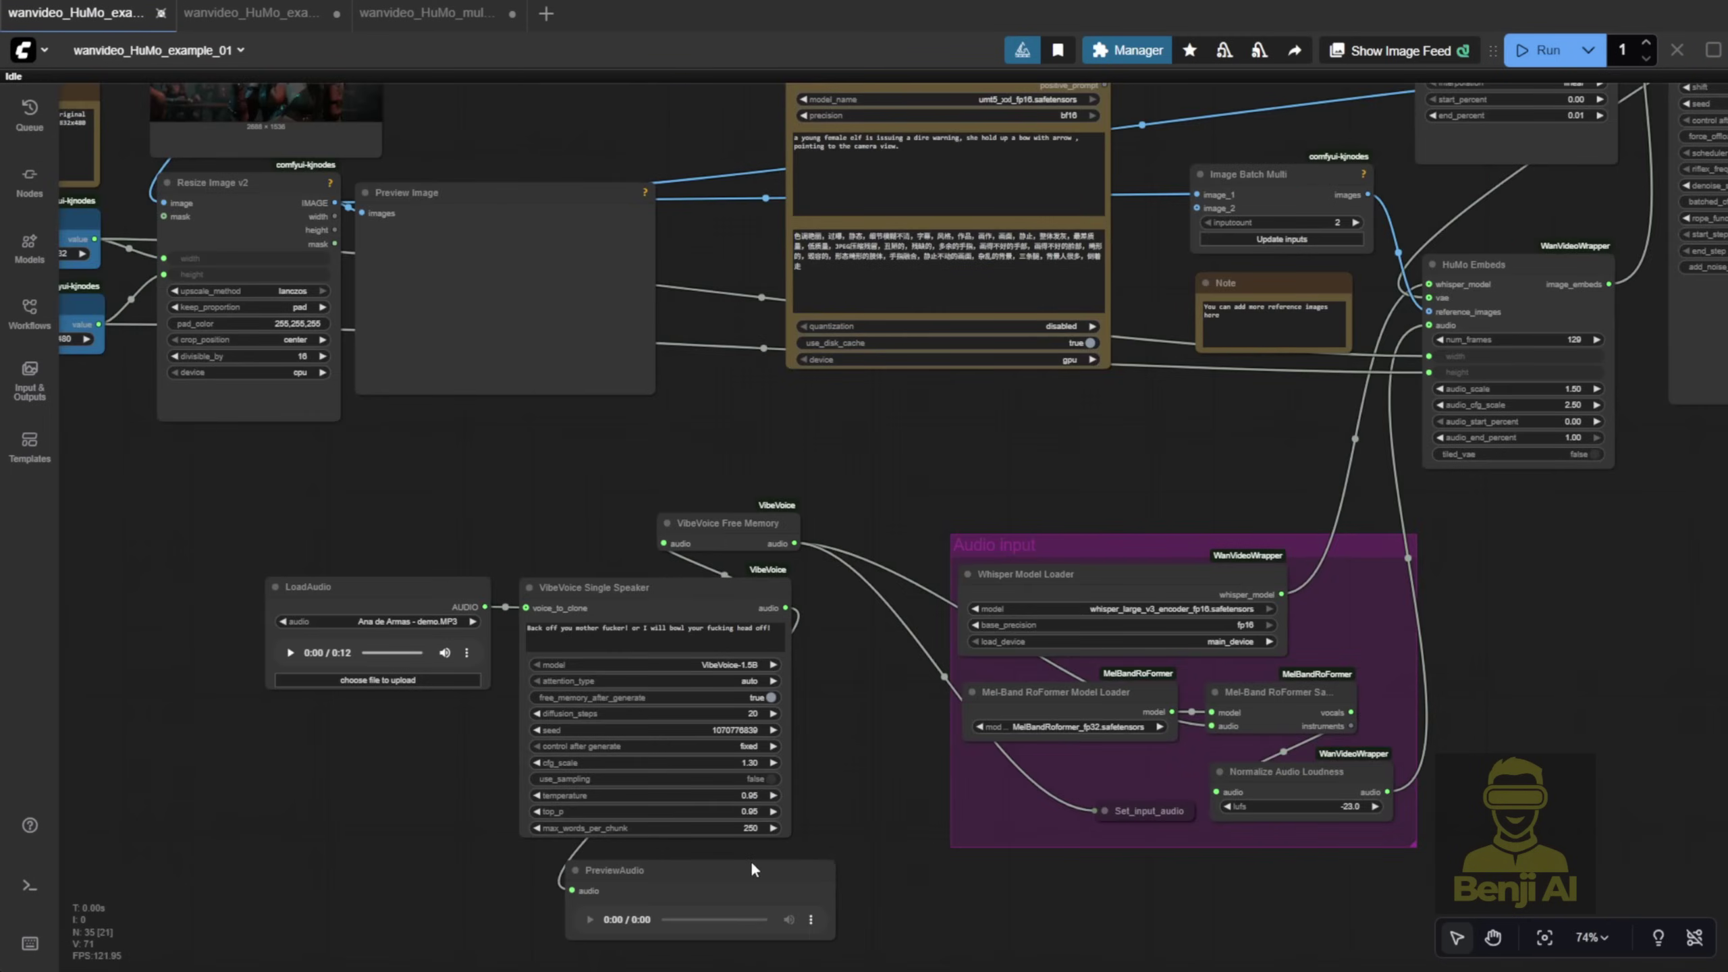
drag(751, 870, 728, 867)
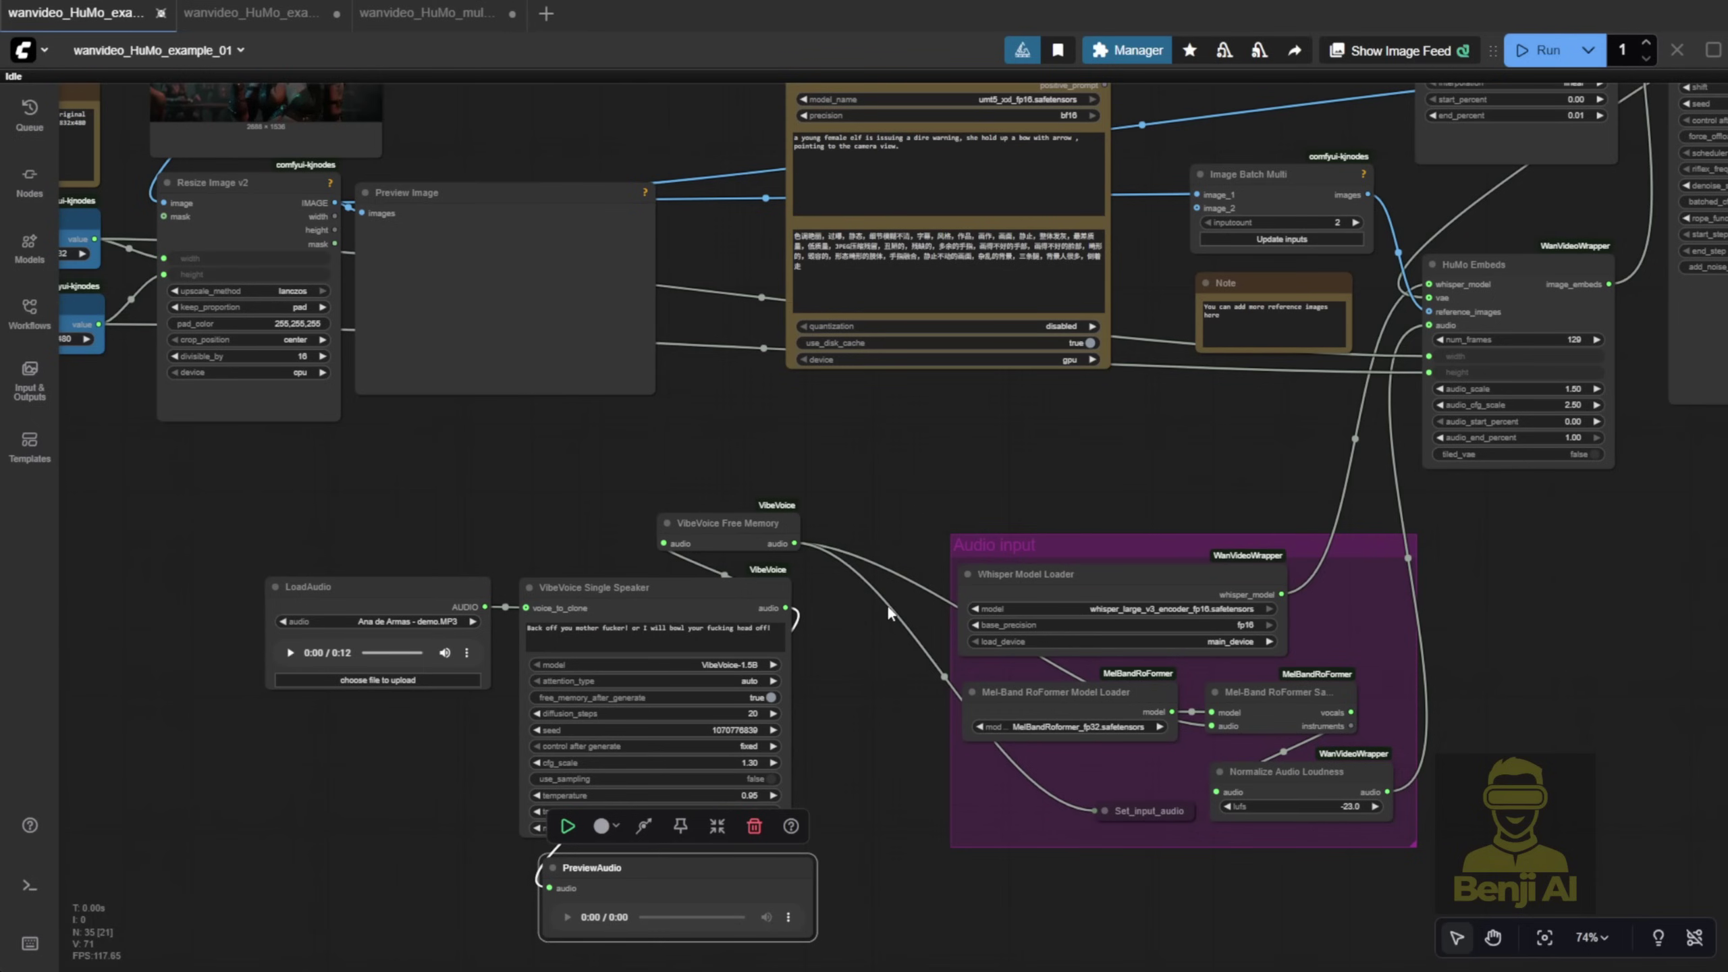
Add a VibeVoice Multiple Speakers node beside the single-speaker voice nodes
scroll(888, 606, up, 5)
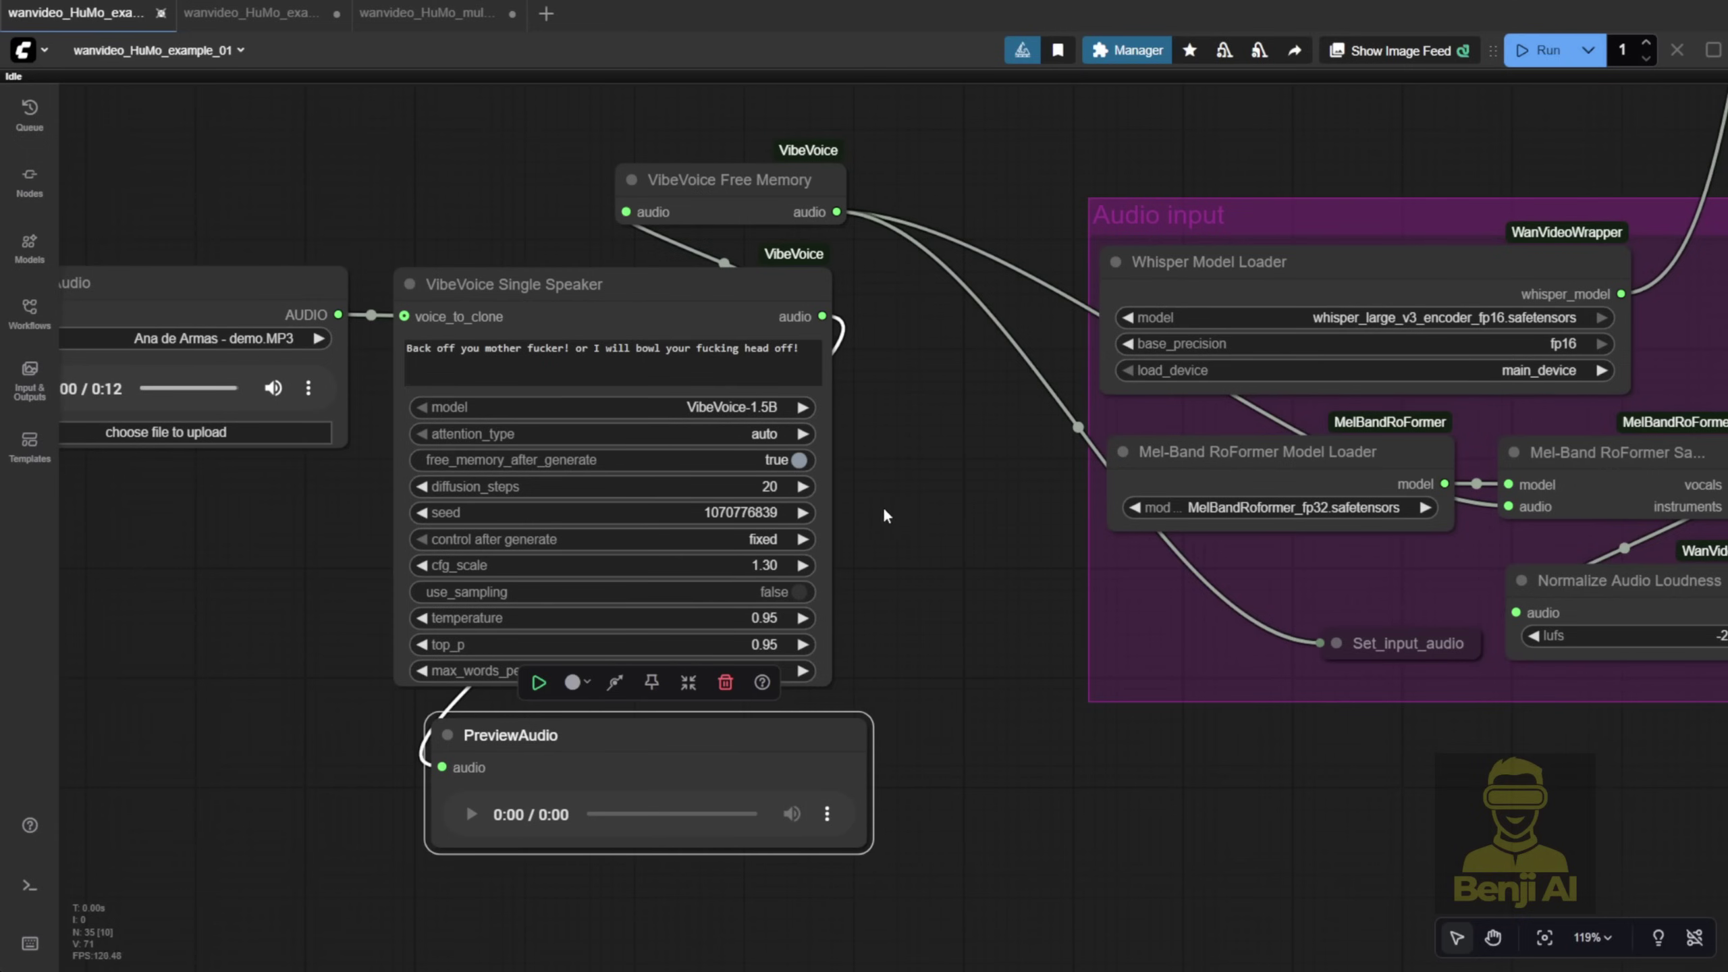
scroll(920, 513, down, 3)
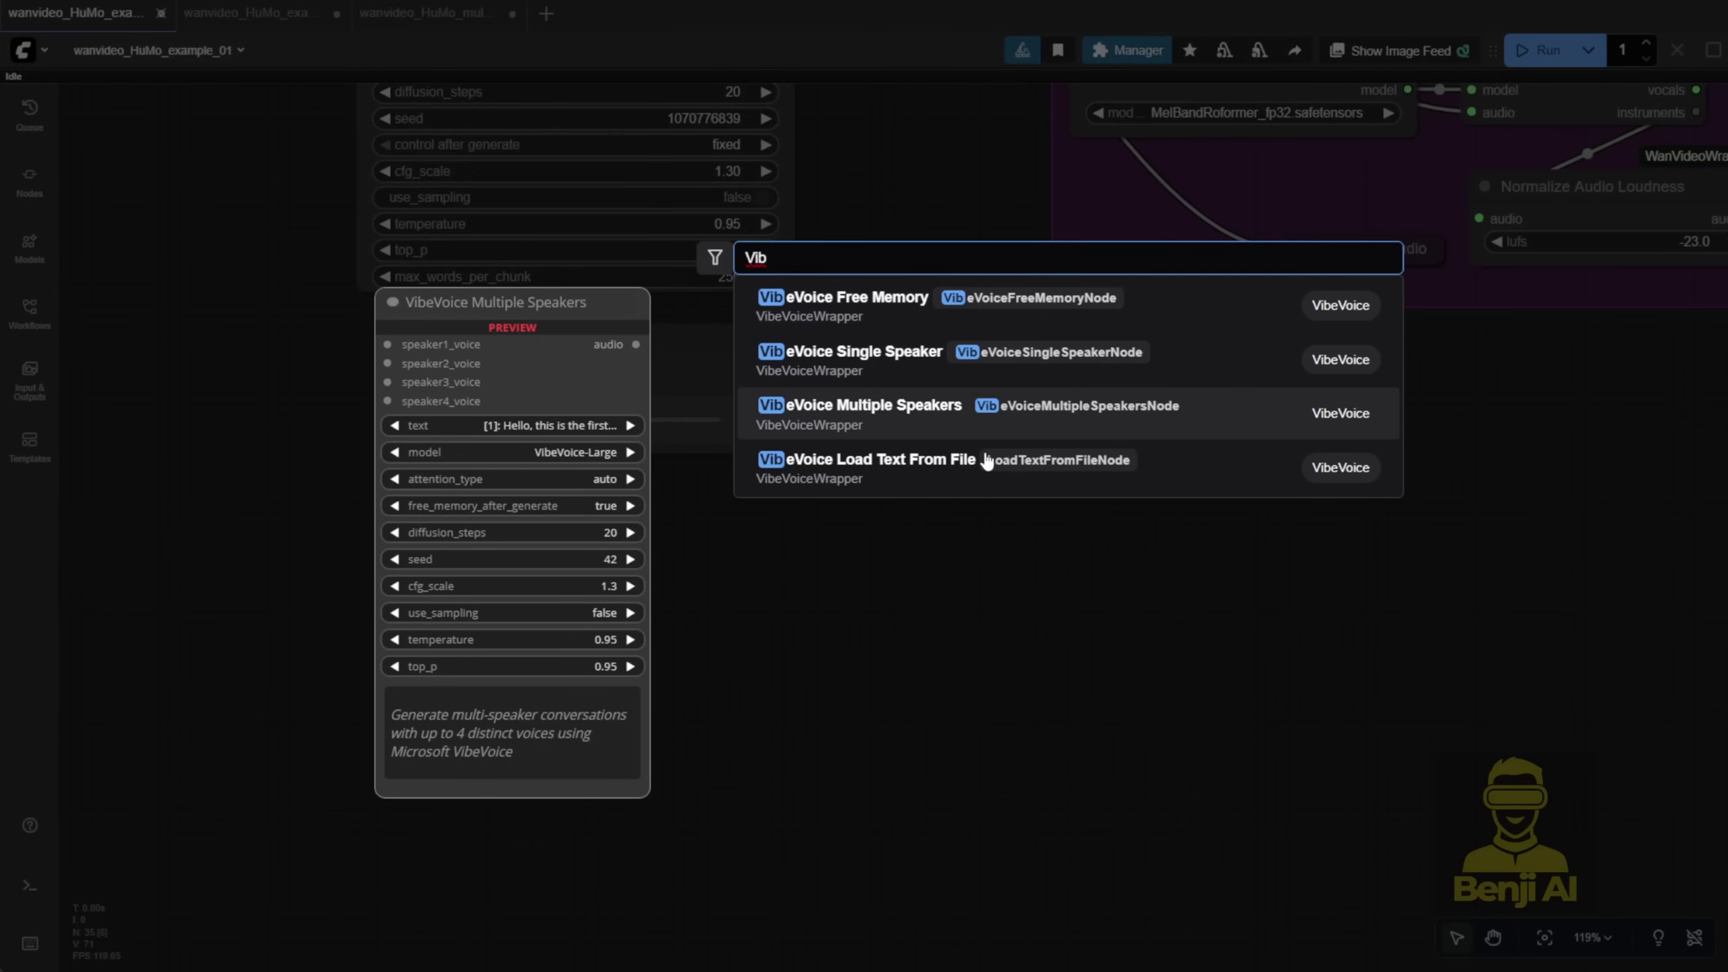
key(Down)
key(Down)
key(Return)
scroll(1041, 491, up, 4)
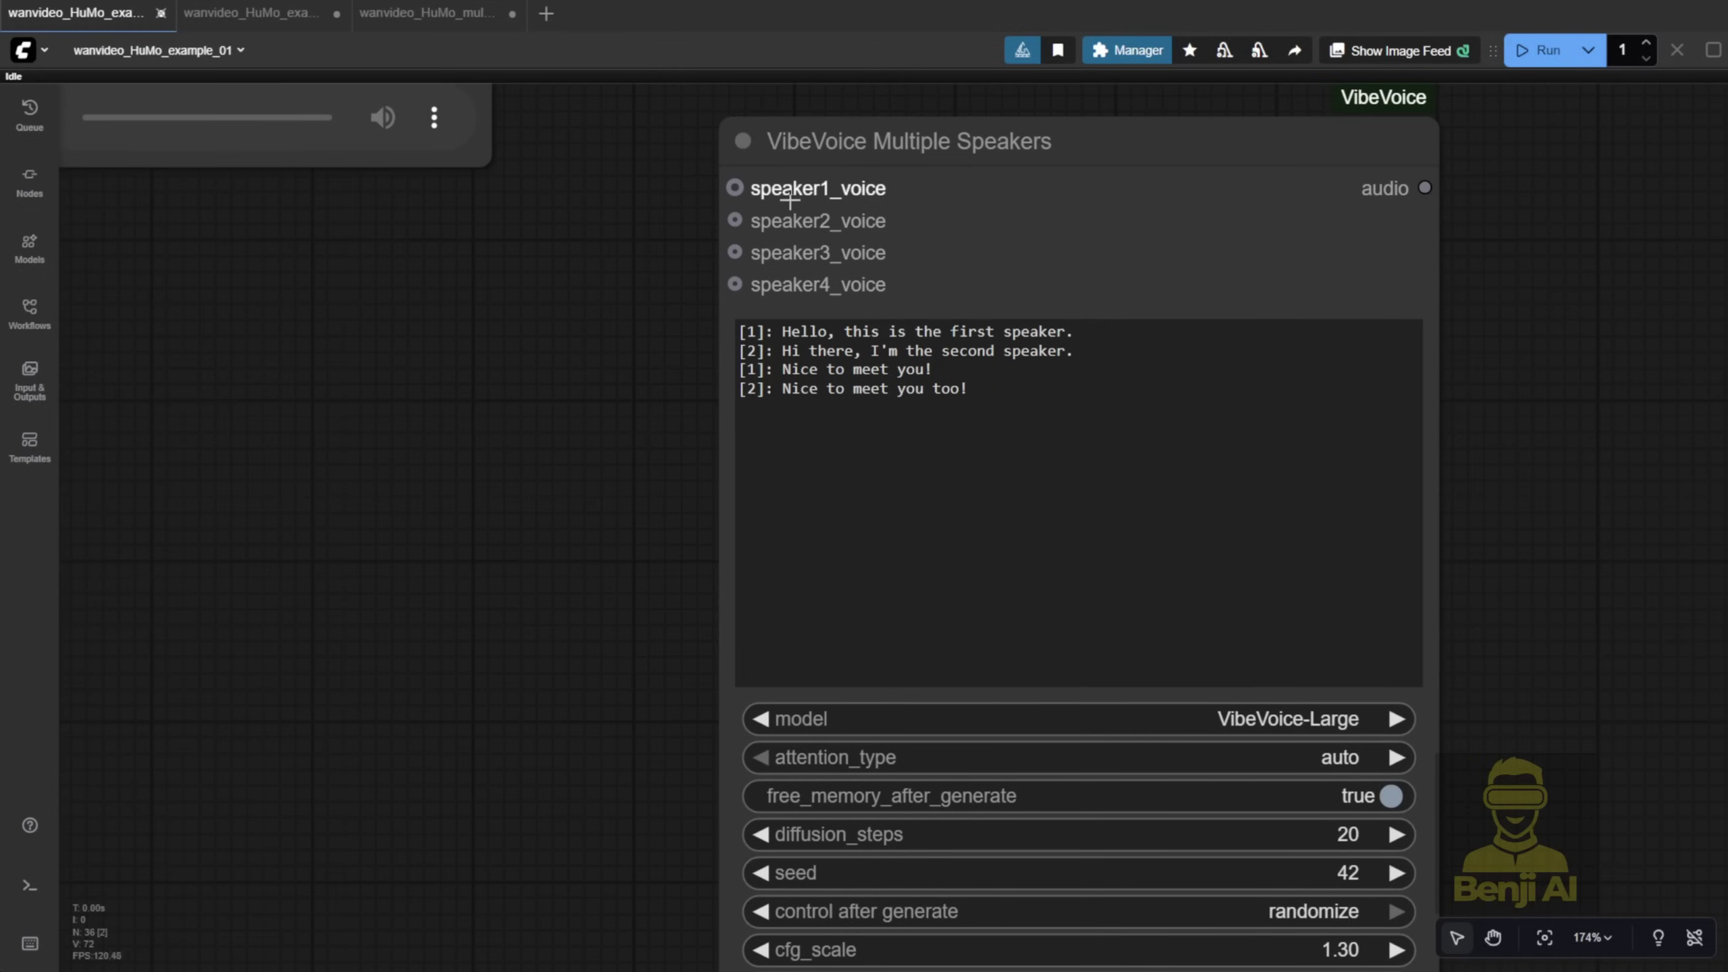
Create a MultiTalk Wav2vec2 Embeds node from the sampler's multitalk_embeds input, placing it in open space
scroll(938, 348, down, 6)
drag(1210, 305, 775, 502)
scroll(800, 465, up, 2)
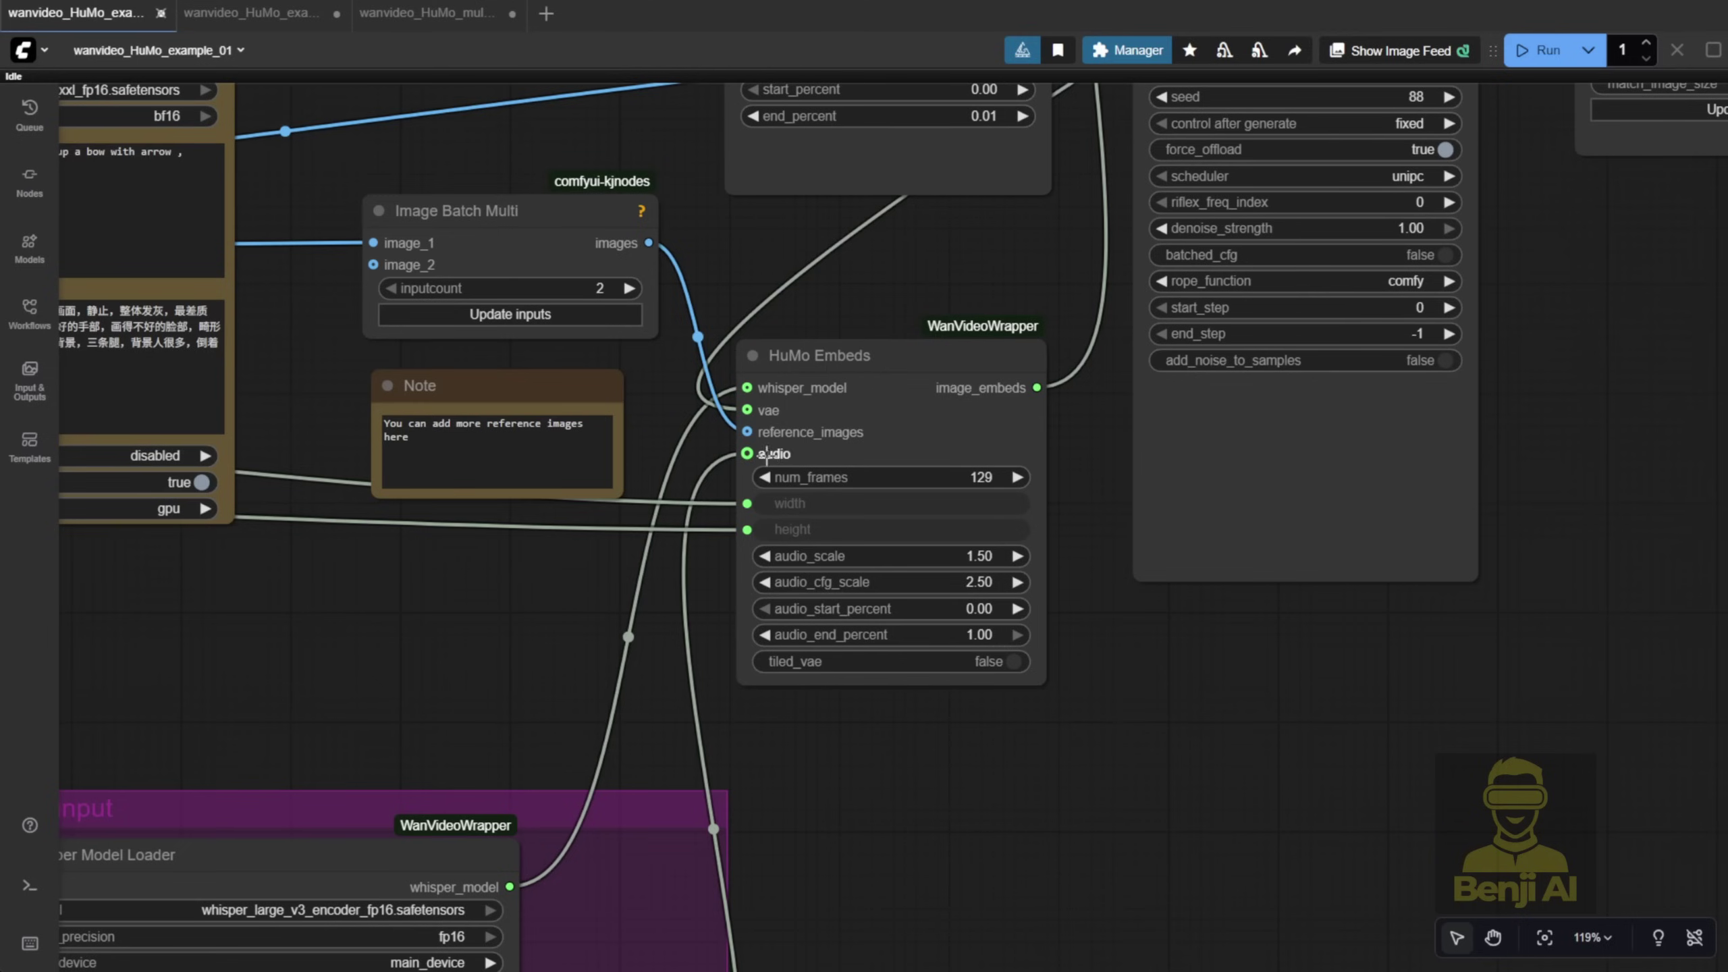
drag(972, 272, 925, 426)
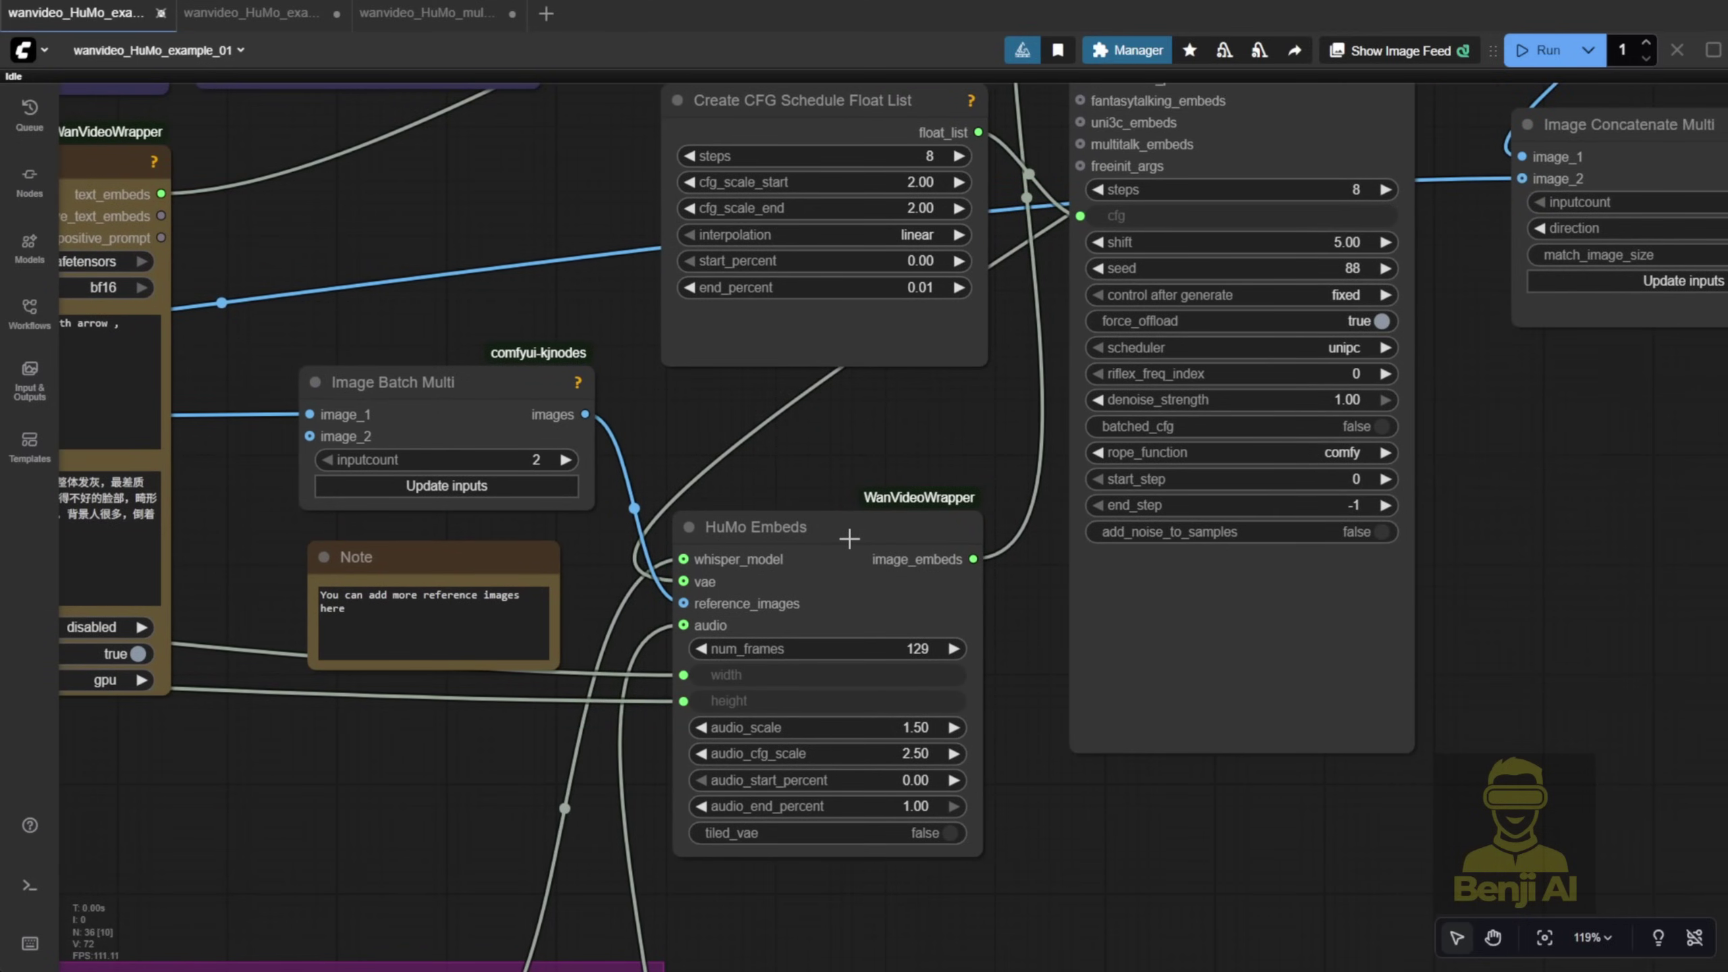
drag(1079, 143, 1077, 793)
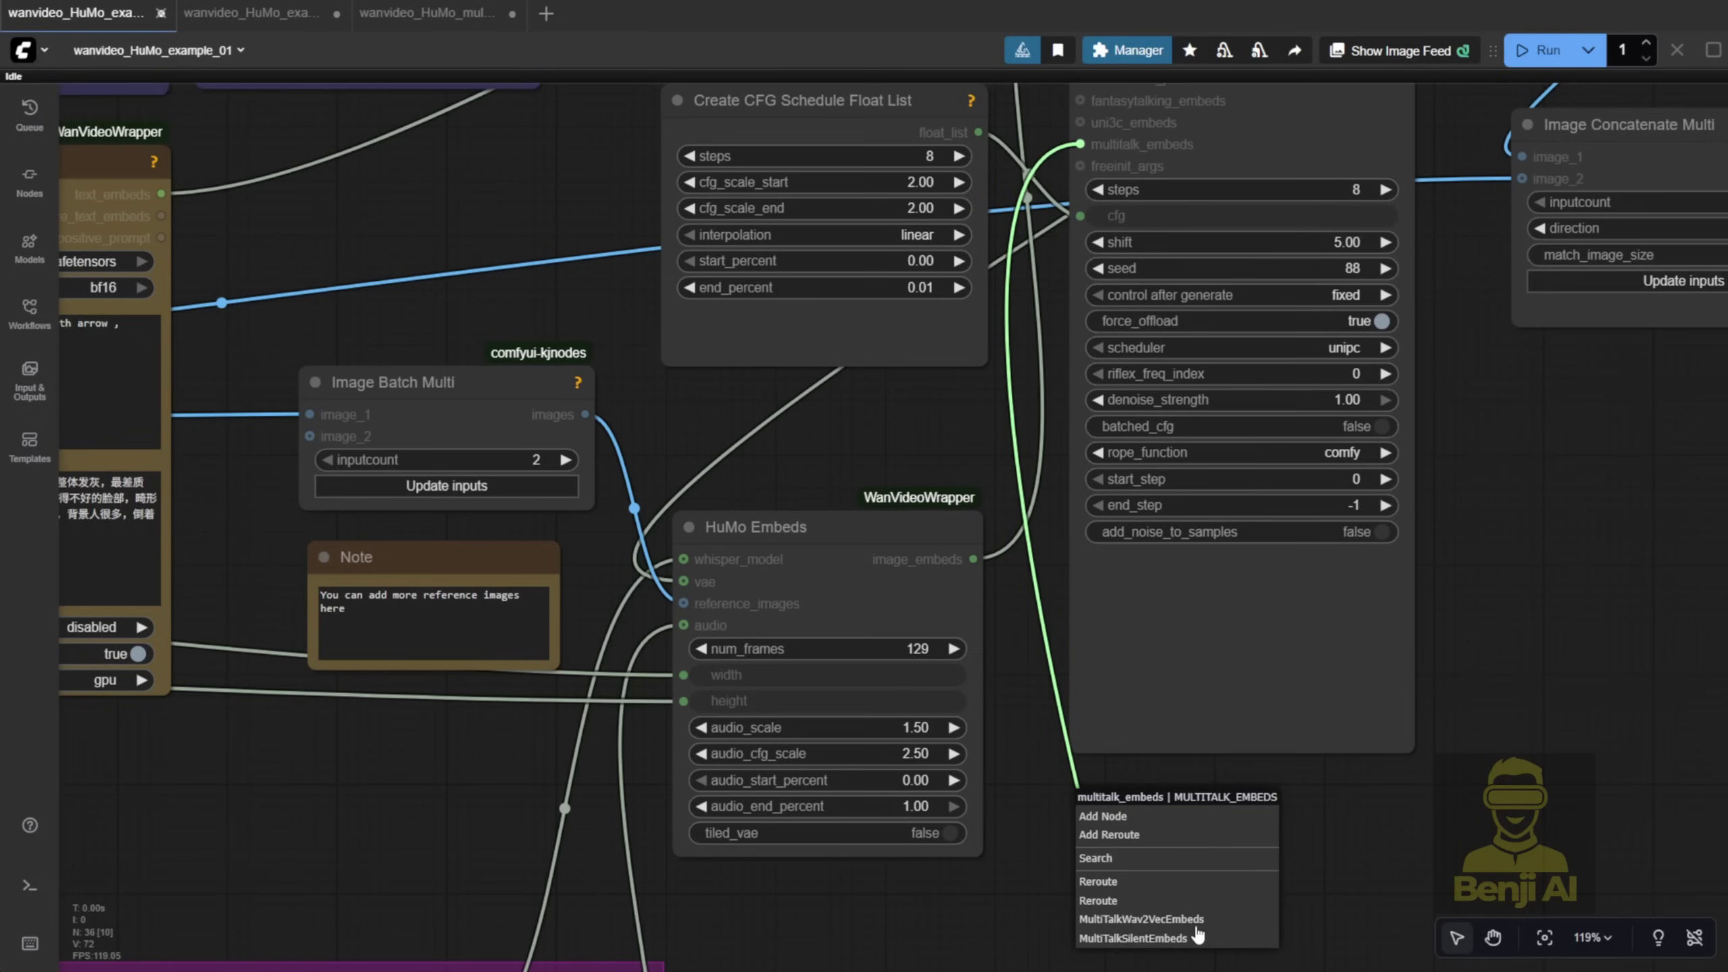
click(1143, 918)
drag(1116, 822, 1004, 597)
scroll(938, 680, up, 3)
drag(913, 648, 852, 452)
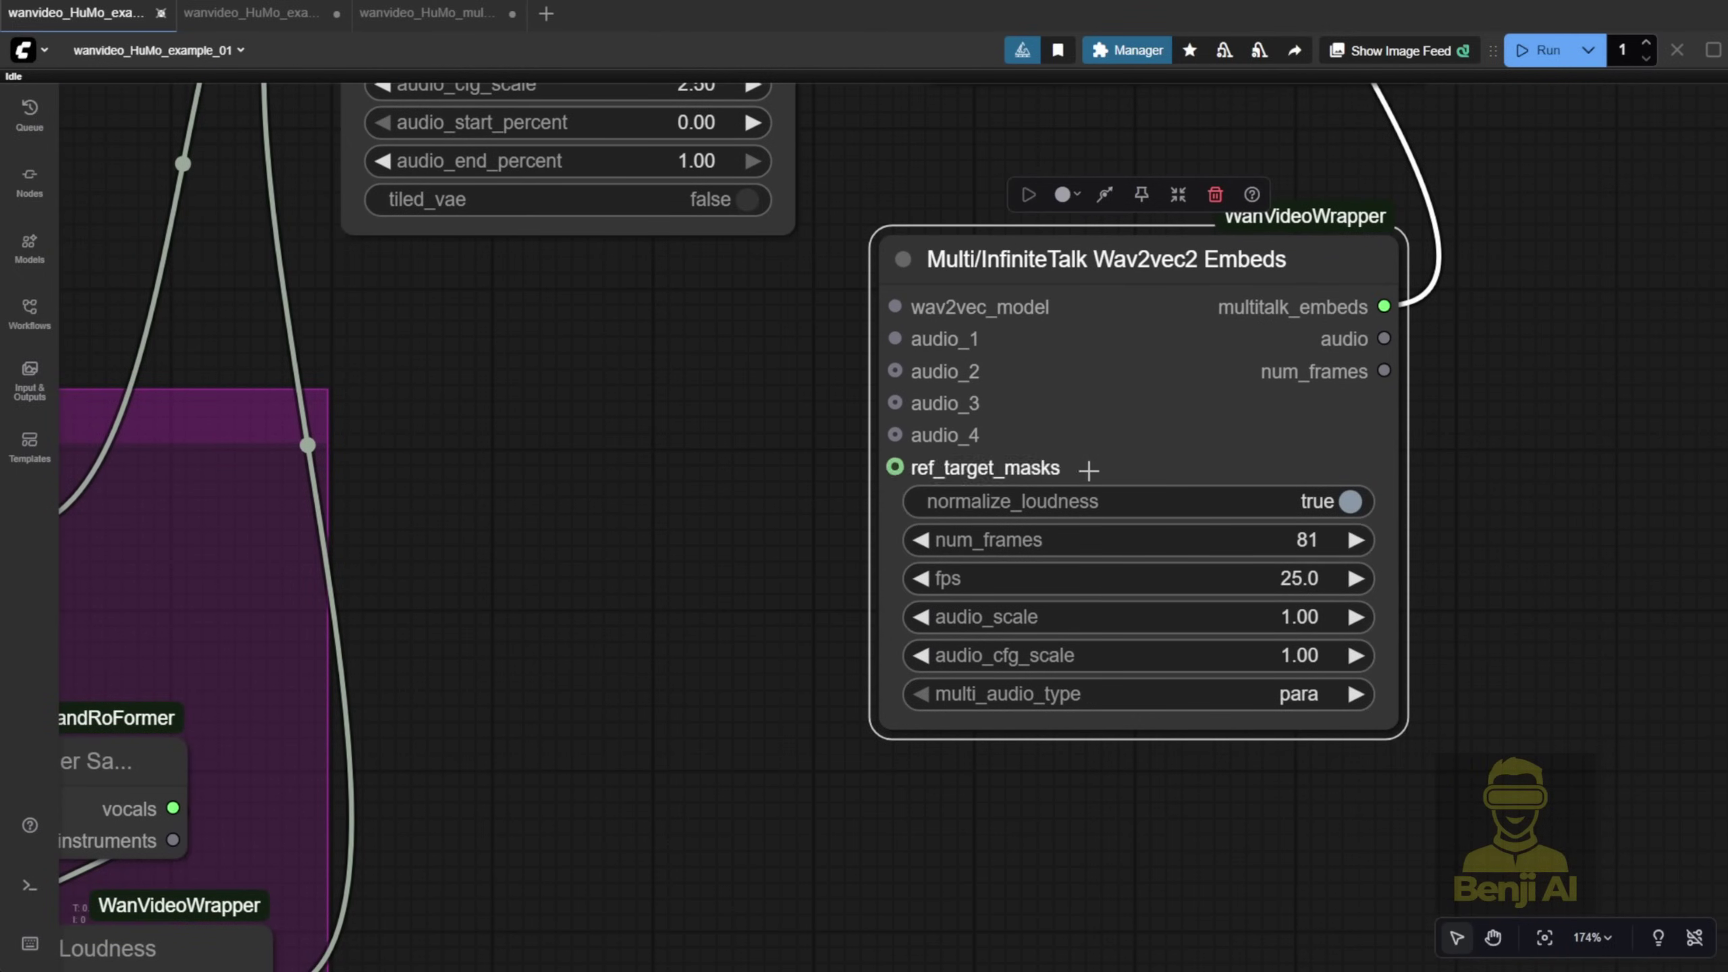
mouse_move(1042, 457)
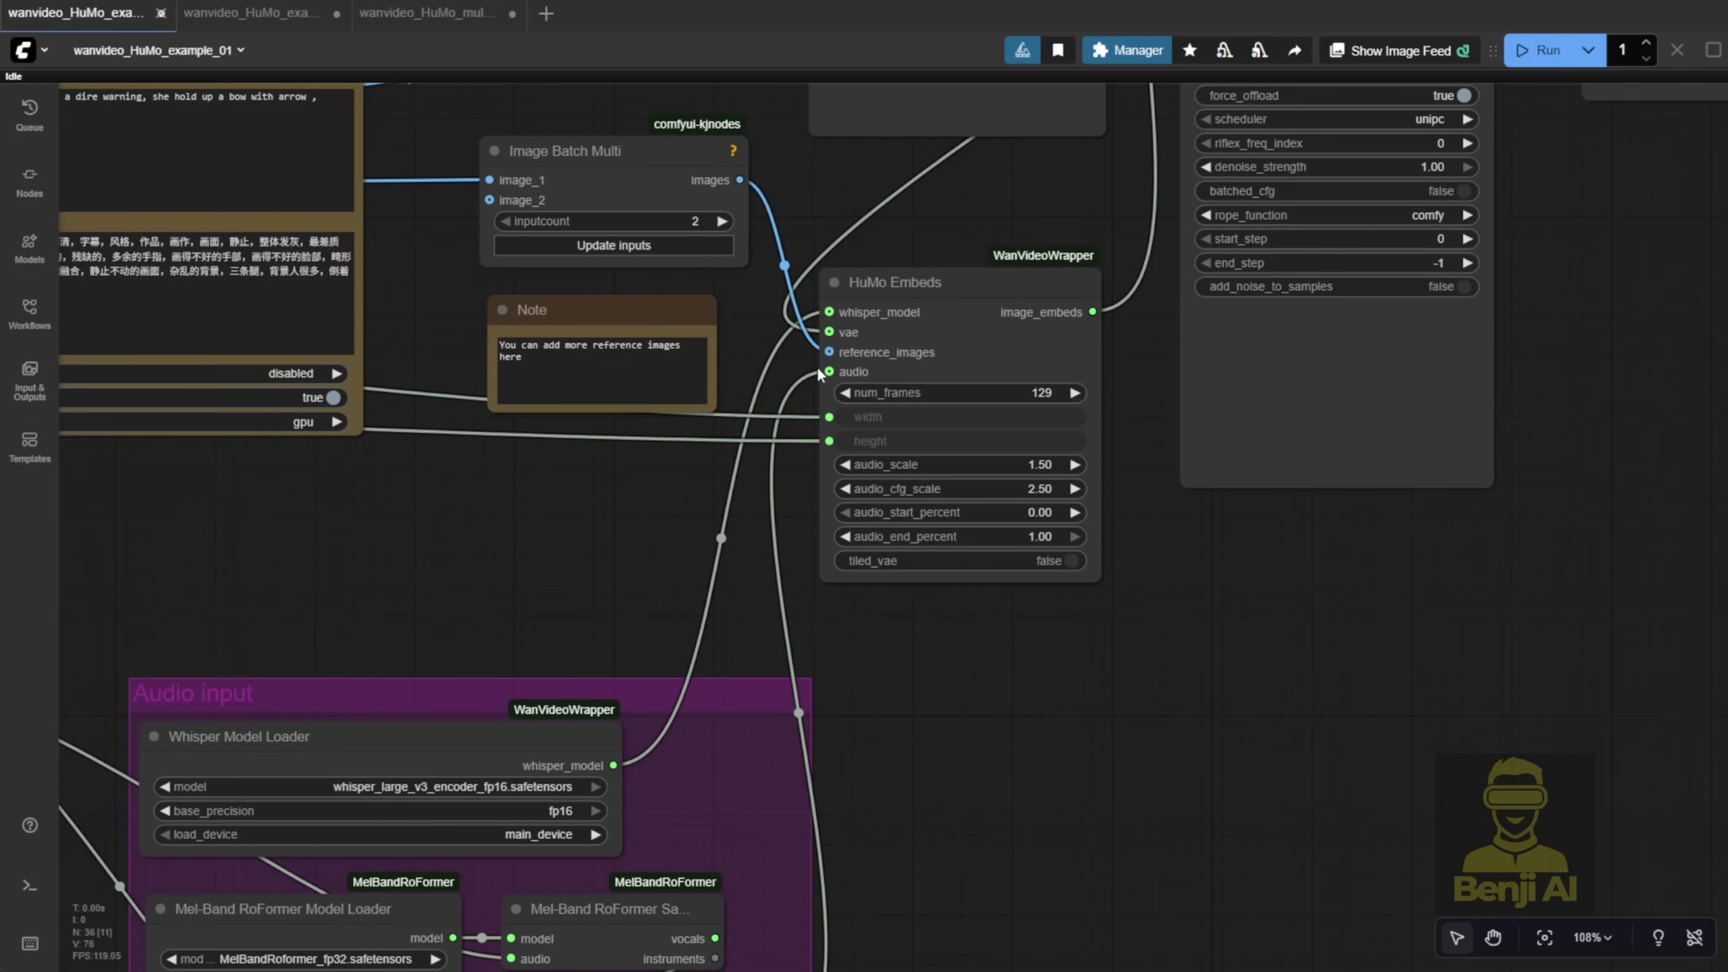
Pan over to the audio input group and the VibeVoice nodes
scroll(844, 442, up, 3)
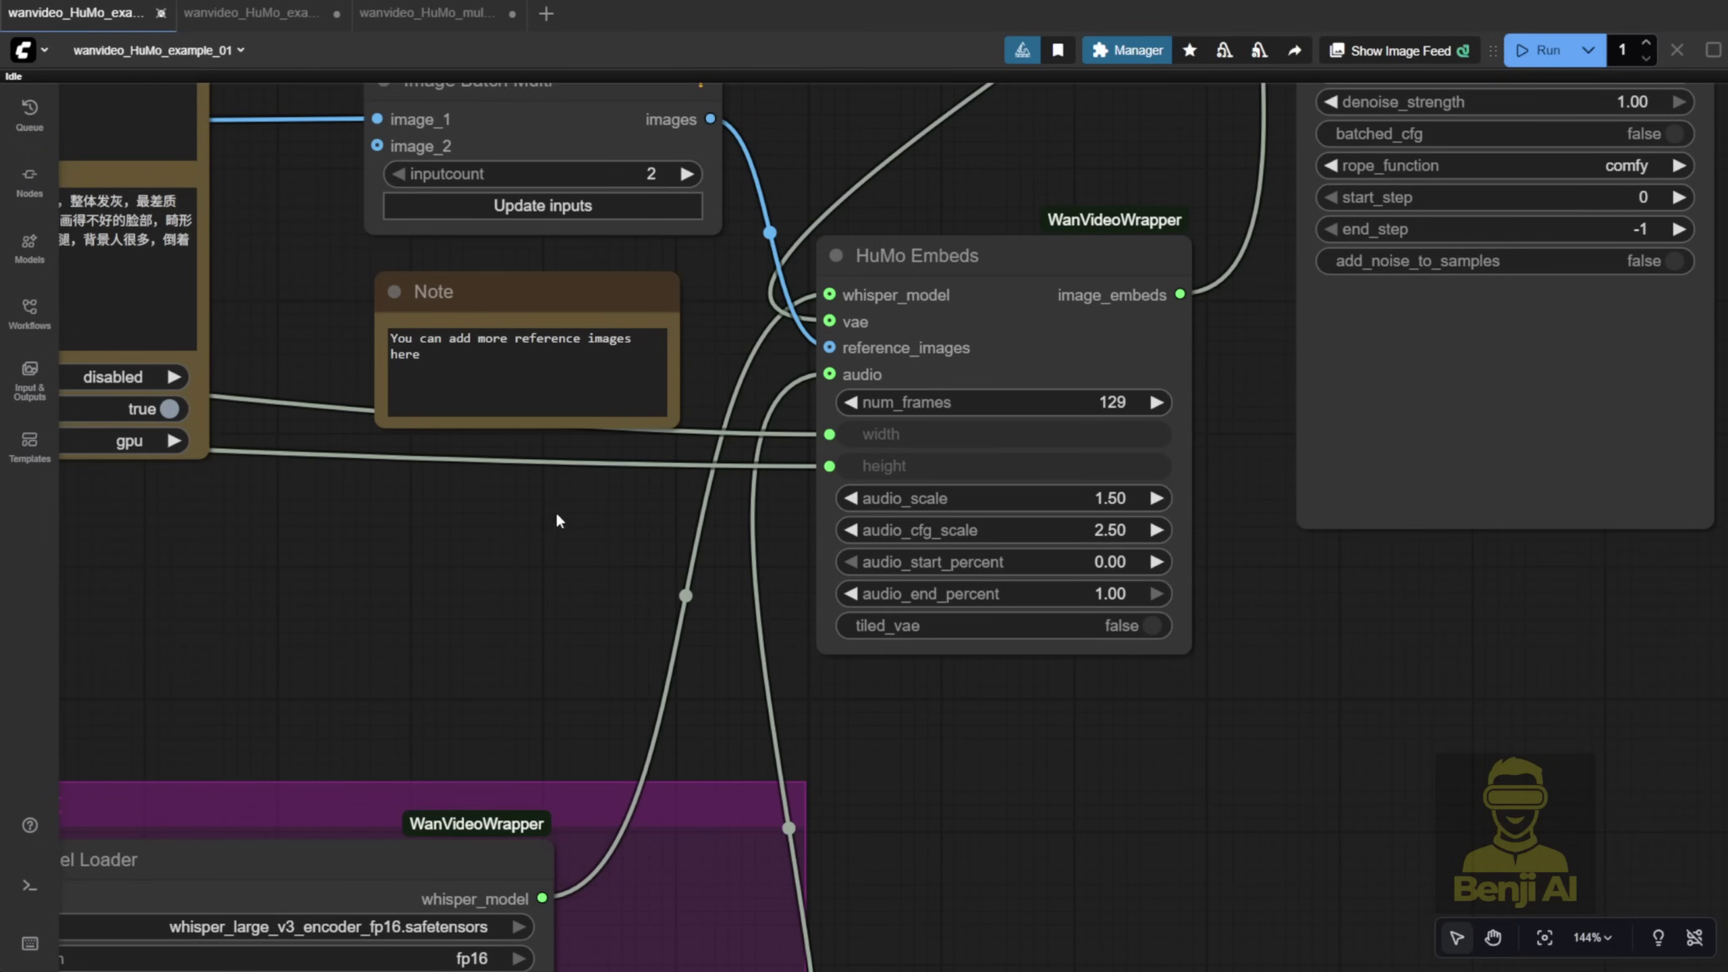
drag(544, 522, 771, 370)
scroll(797, 342, down, 3)
drag(408, 769, 816, 667)
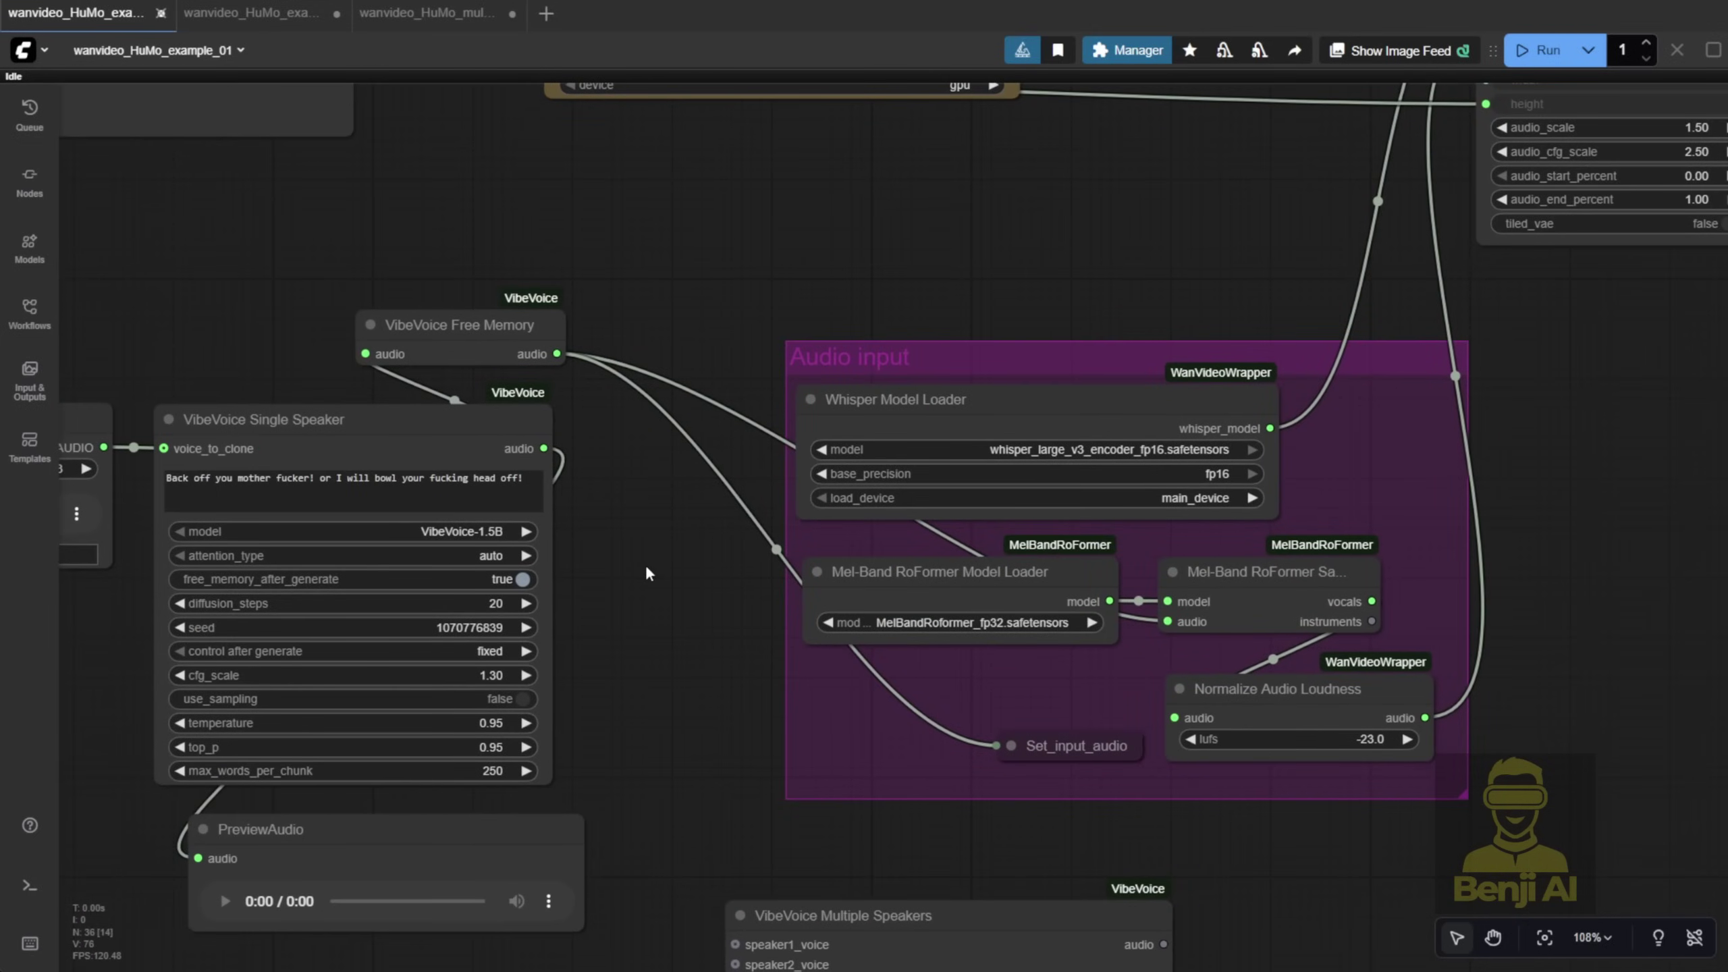
Widen the Image Batch Multi node near HuMo Embeds
key(.)
scroll(1498, 392, up, 5)
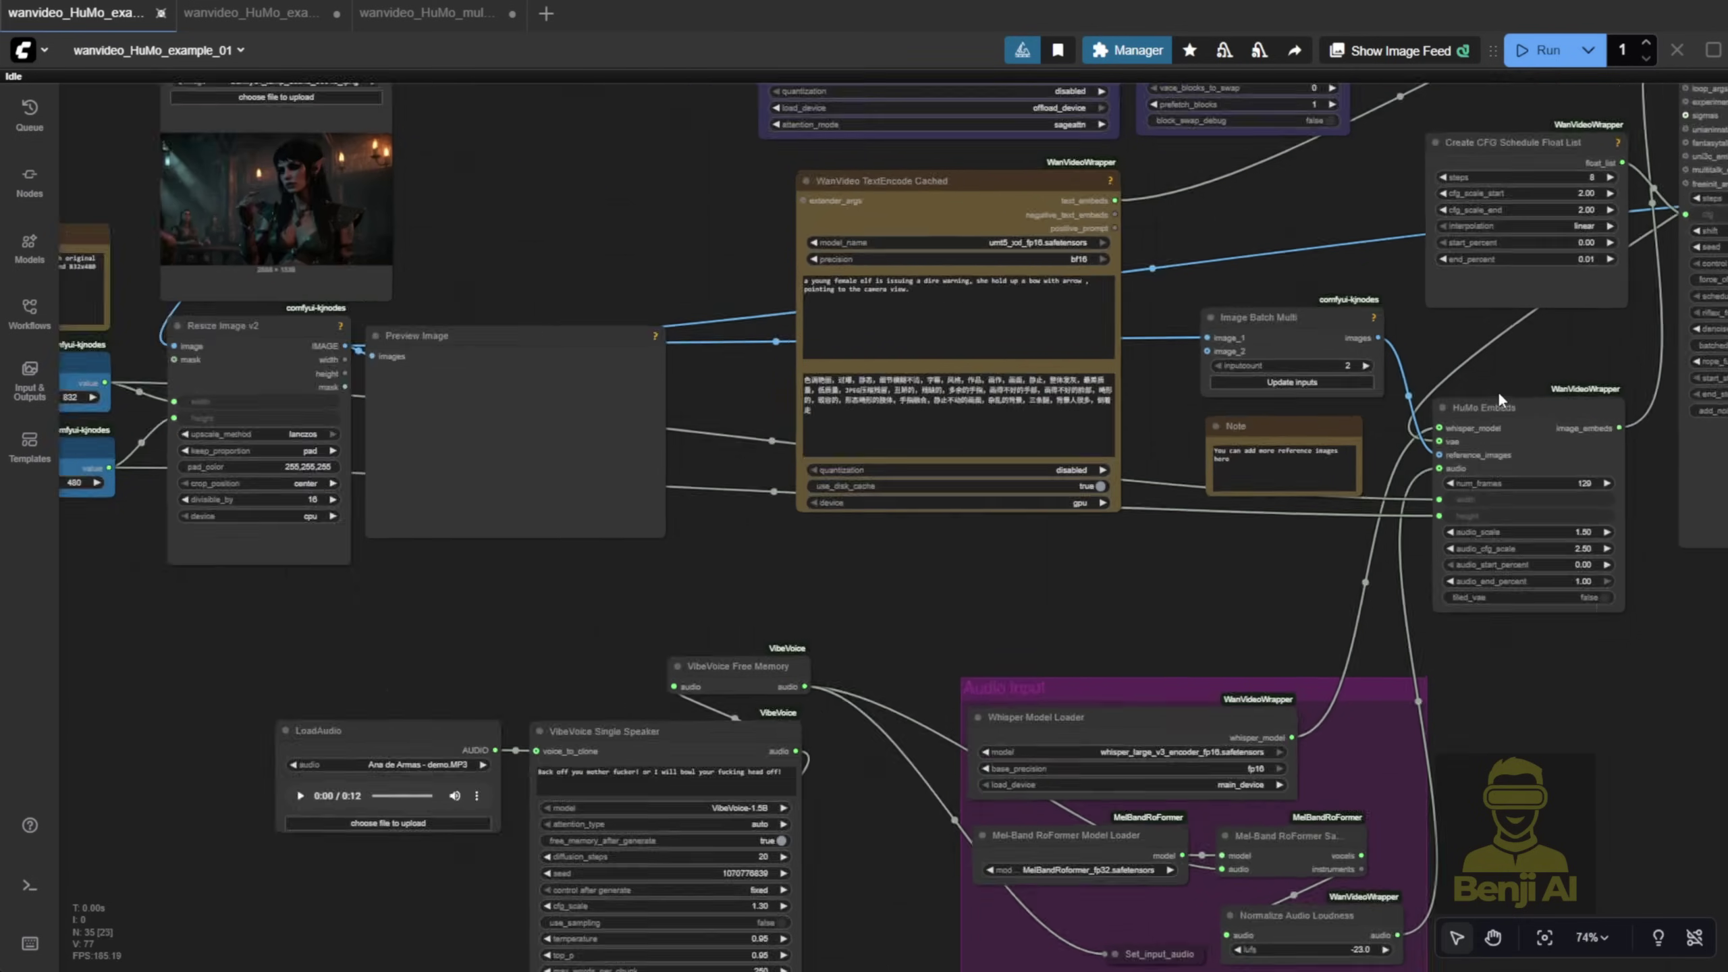
scroll(1321, 329, up, 3)
drag(1438, 350, 1124, 259)
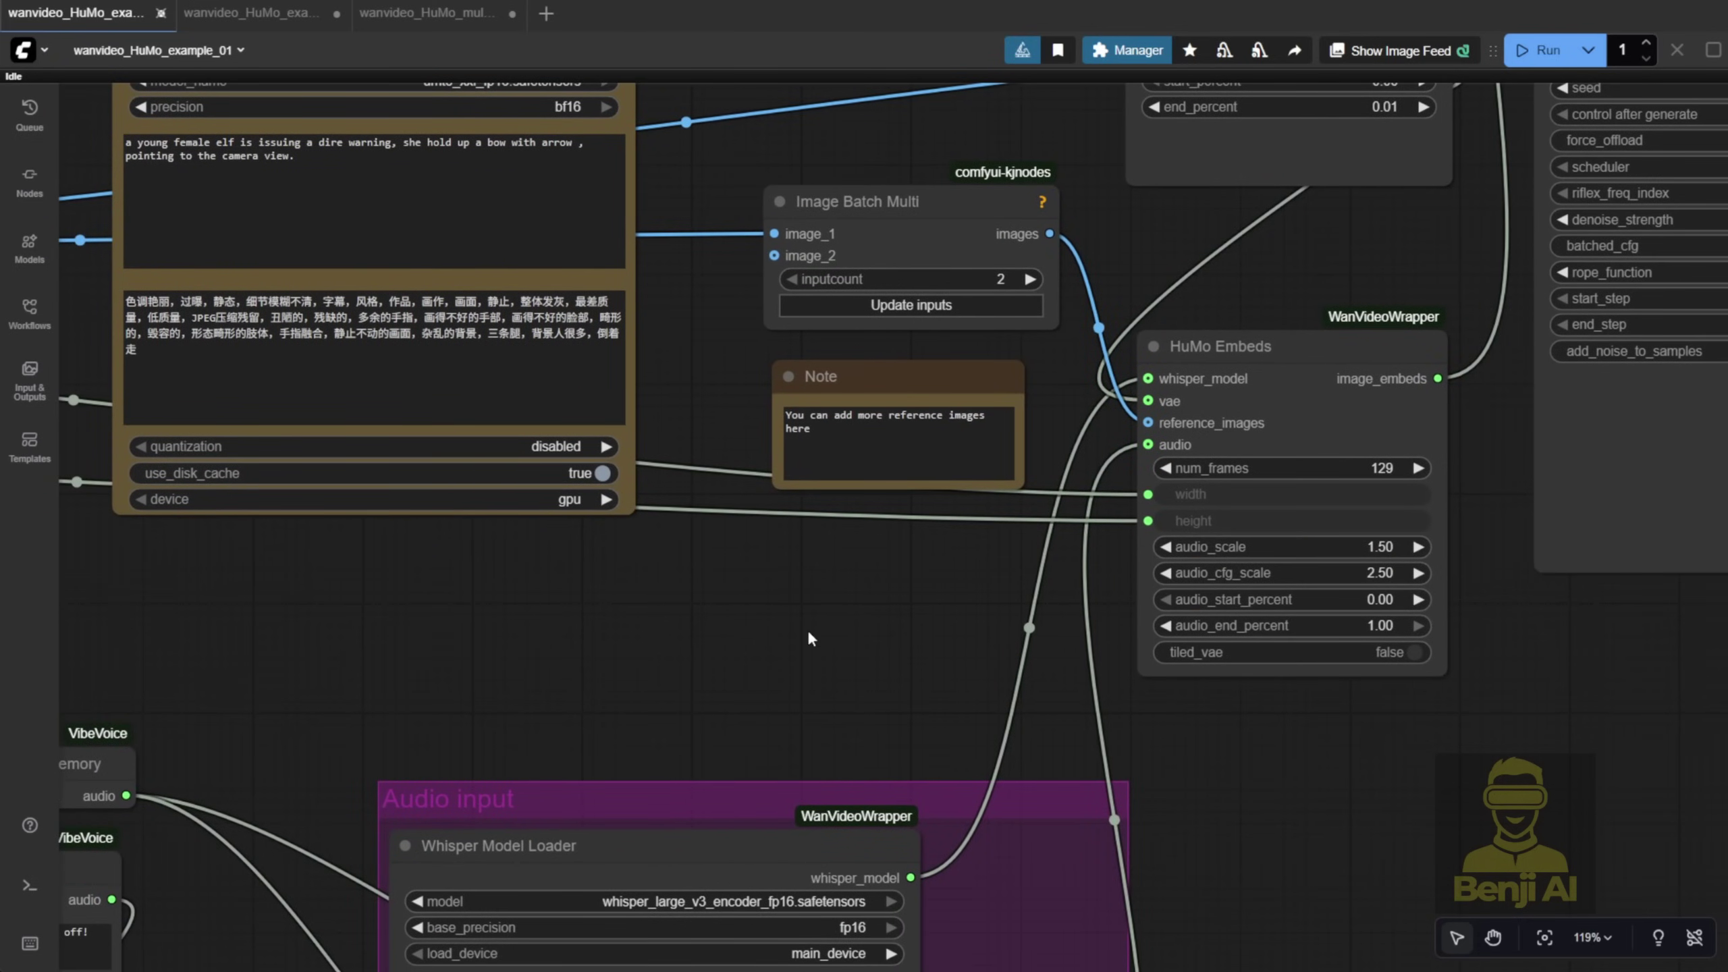
click(1025, 279)
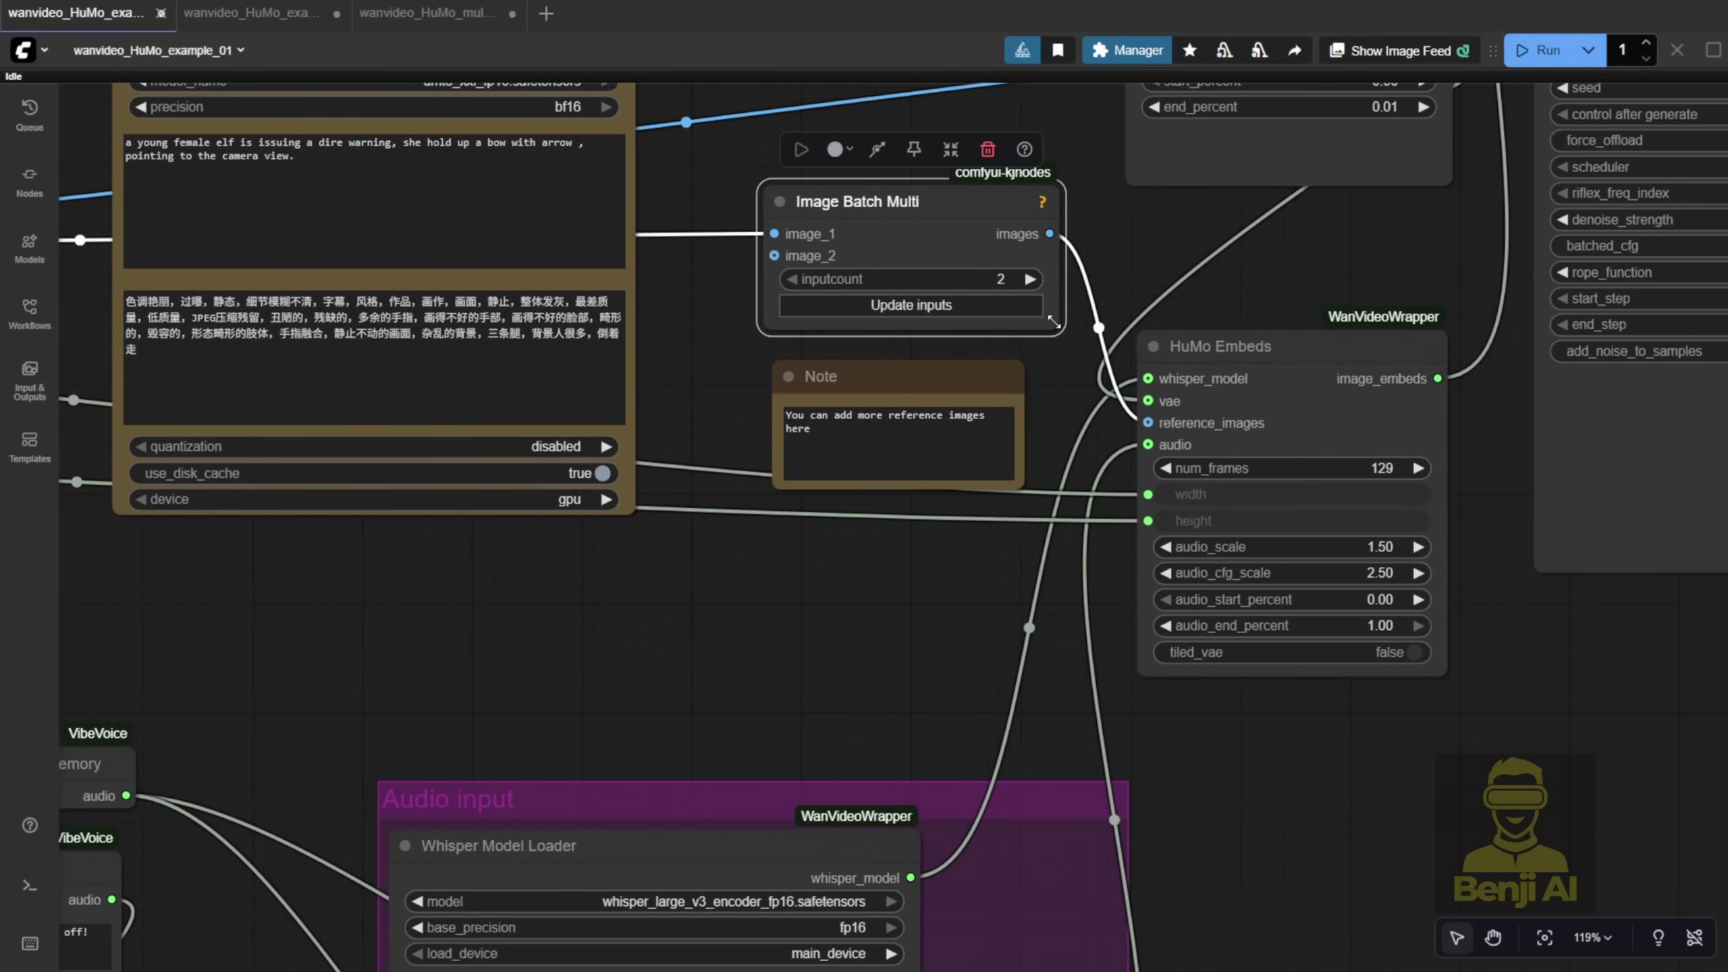
drag(1053, 322, 1087, 321)
drag(766, 288, 743, 287)
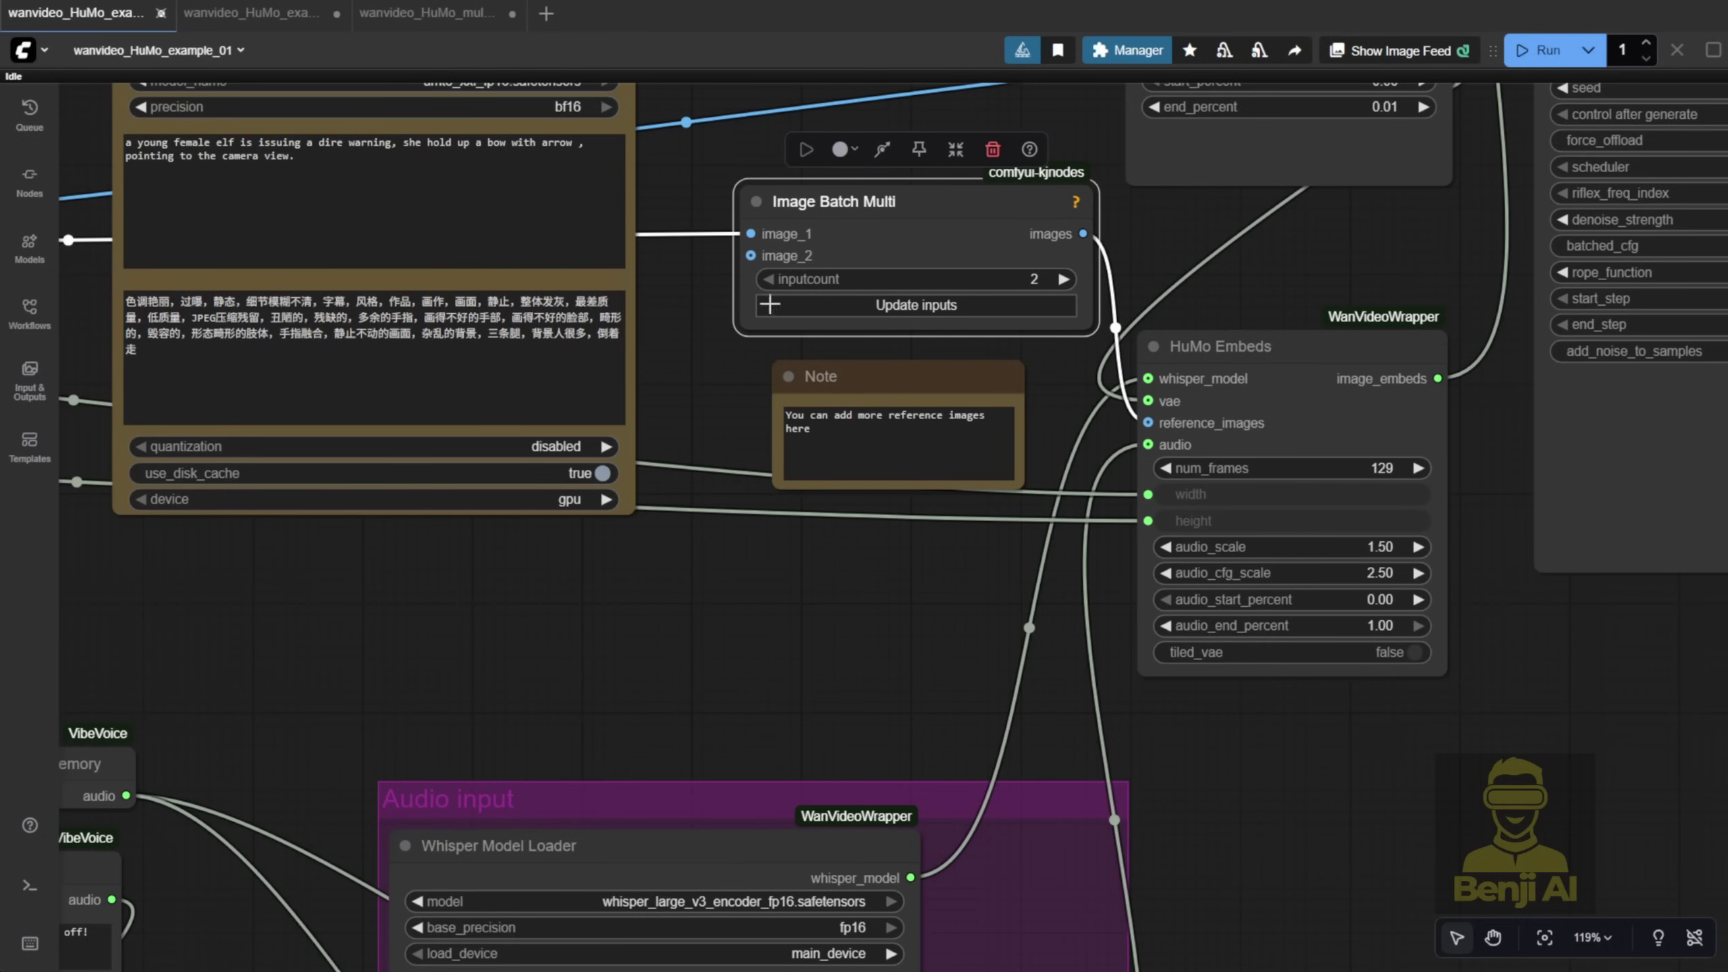
Line up the second Load Image, Resize Image v2 and Preview Image nodes in a row under the first set
scroll(742, 256, down, 5)
scroll(743, 709, up, 2)
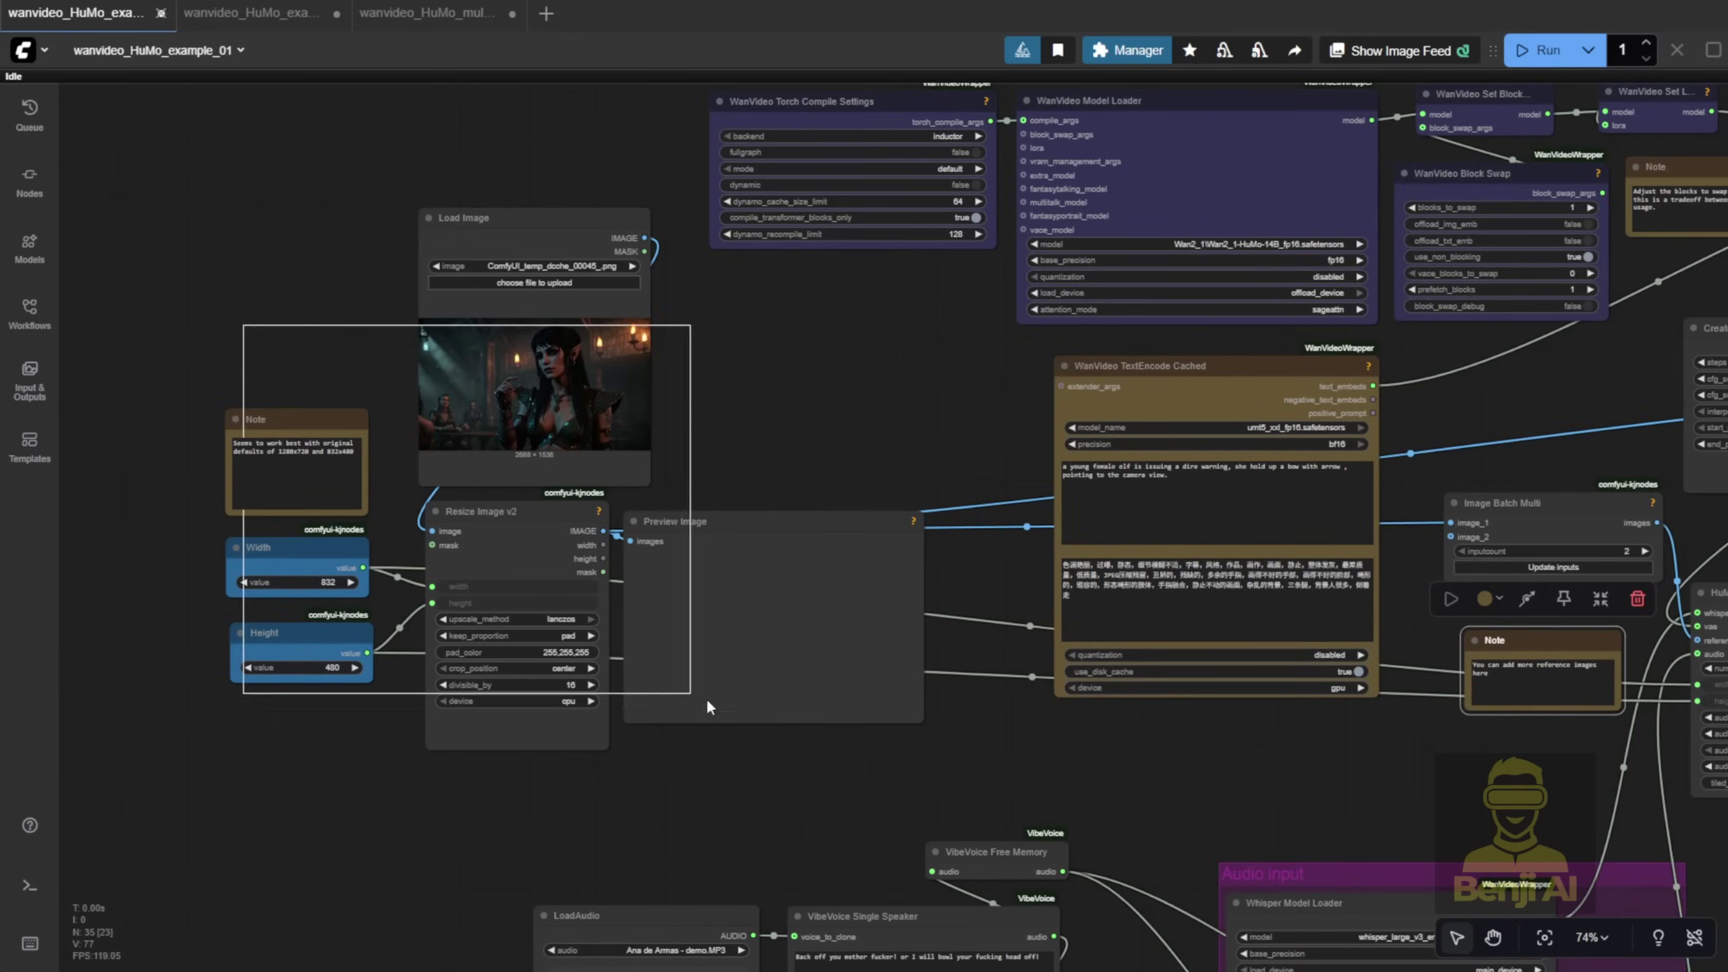
scroll(529, 692, up, 2)
drag(381, 130, 342, 588)
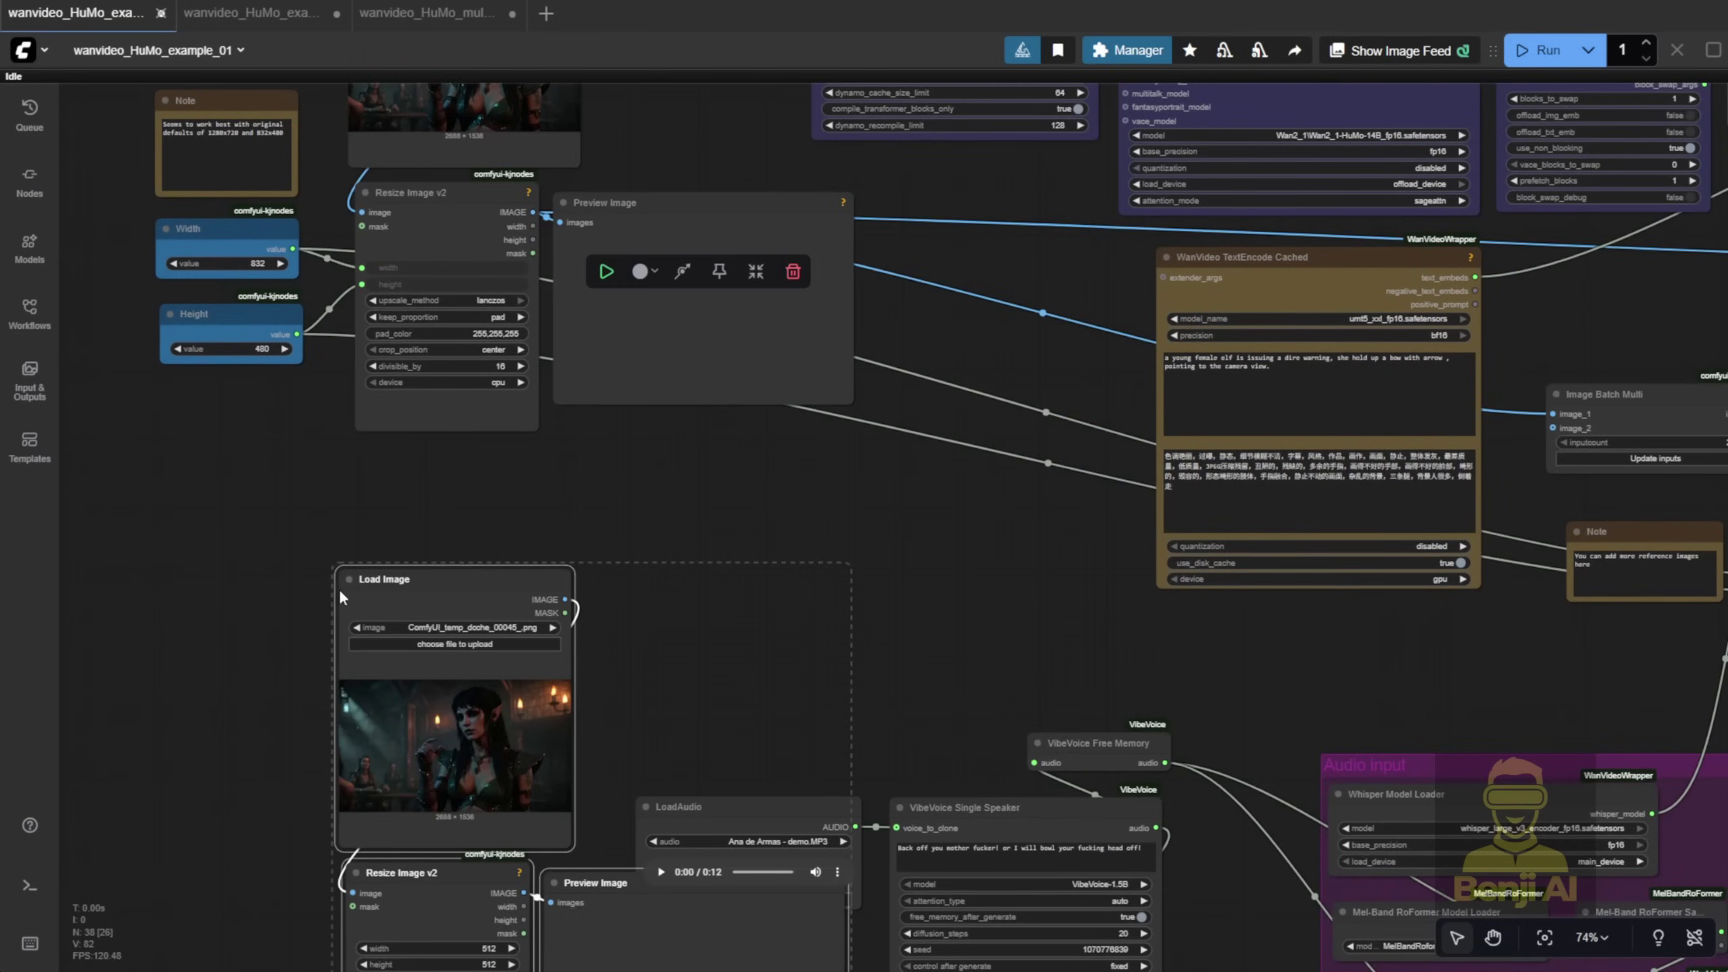
scroll(708, 460, down, 3)
drag(414, 406, 240, 299)
drag(439, 679, 526, 318)
drag(711, 723, 760, 537)
drag(797, 392, 809, 336)
drag(987, 352, 850, 482)
scroll(394, 414, up, 5)
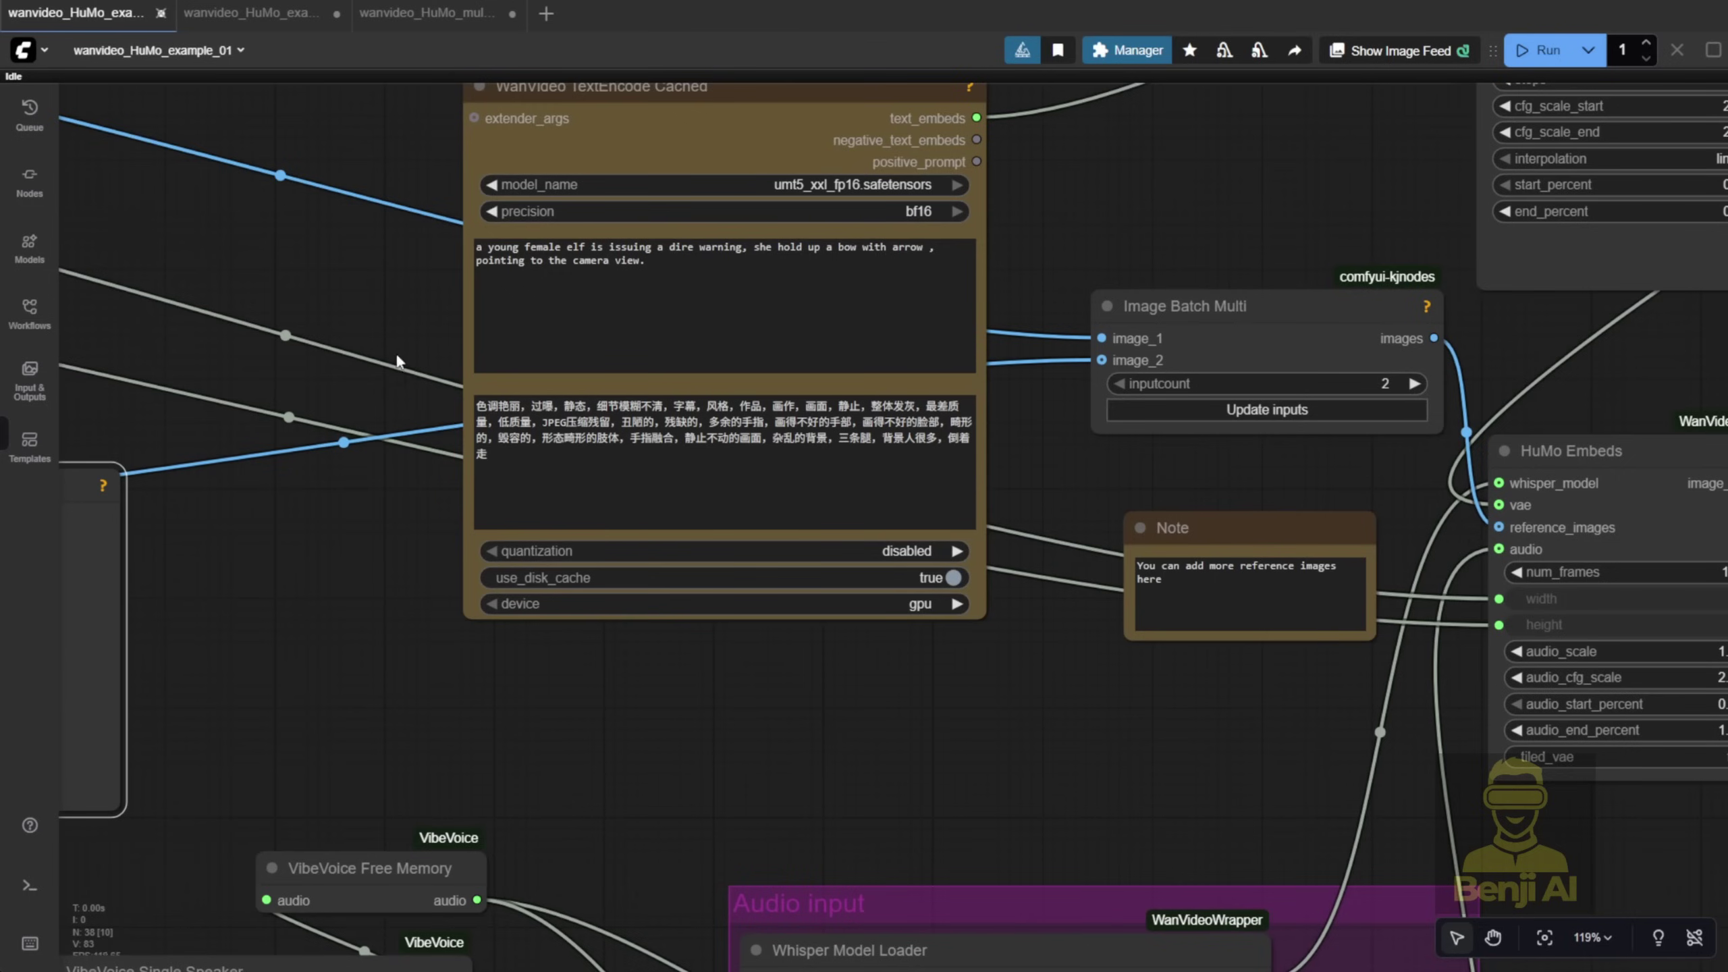
drag(352, 281, 614, 281)
scroll(701, 476, down, 4)
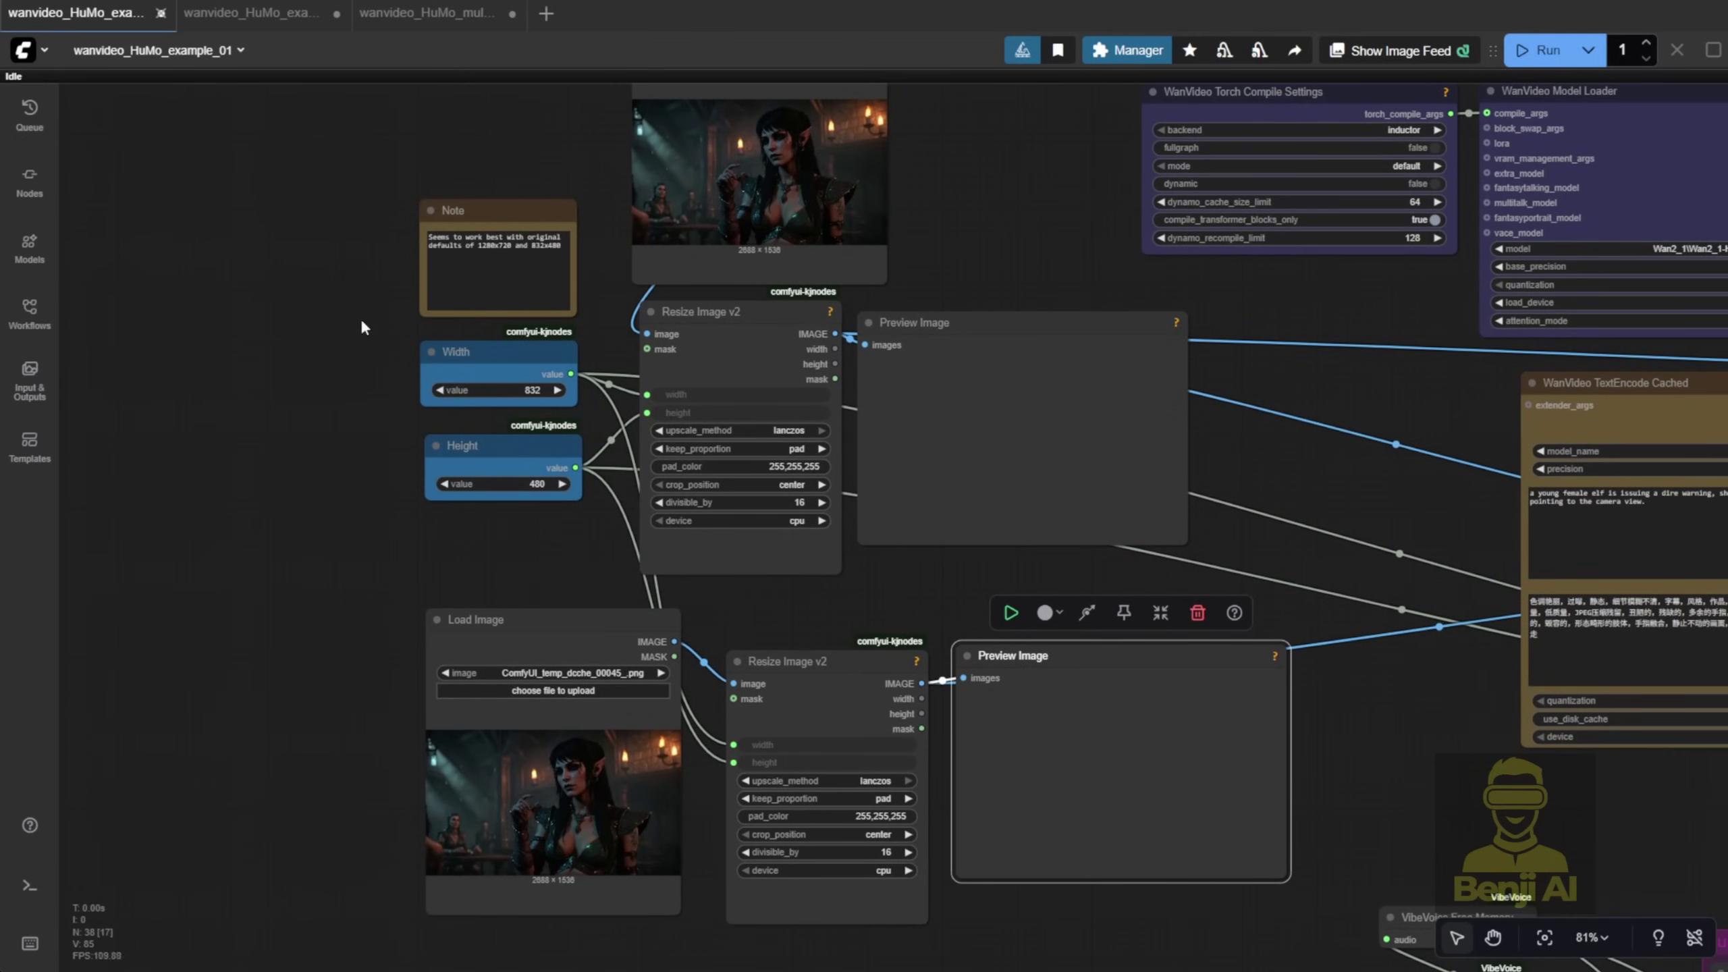
scroll(344, 416, down, 5)
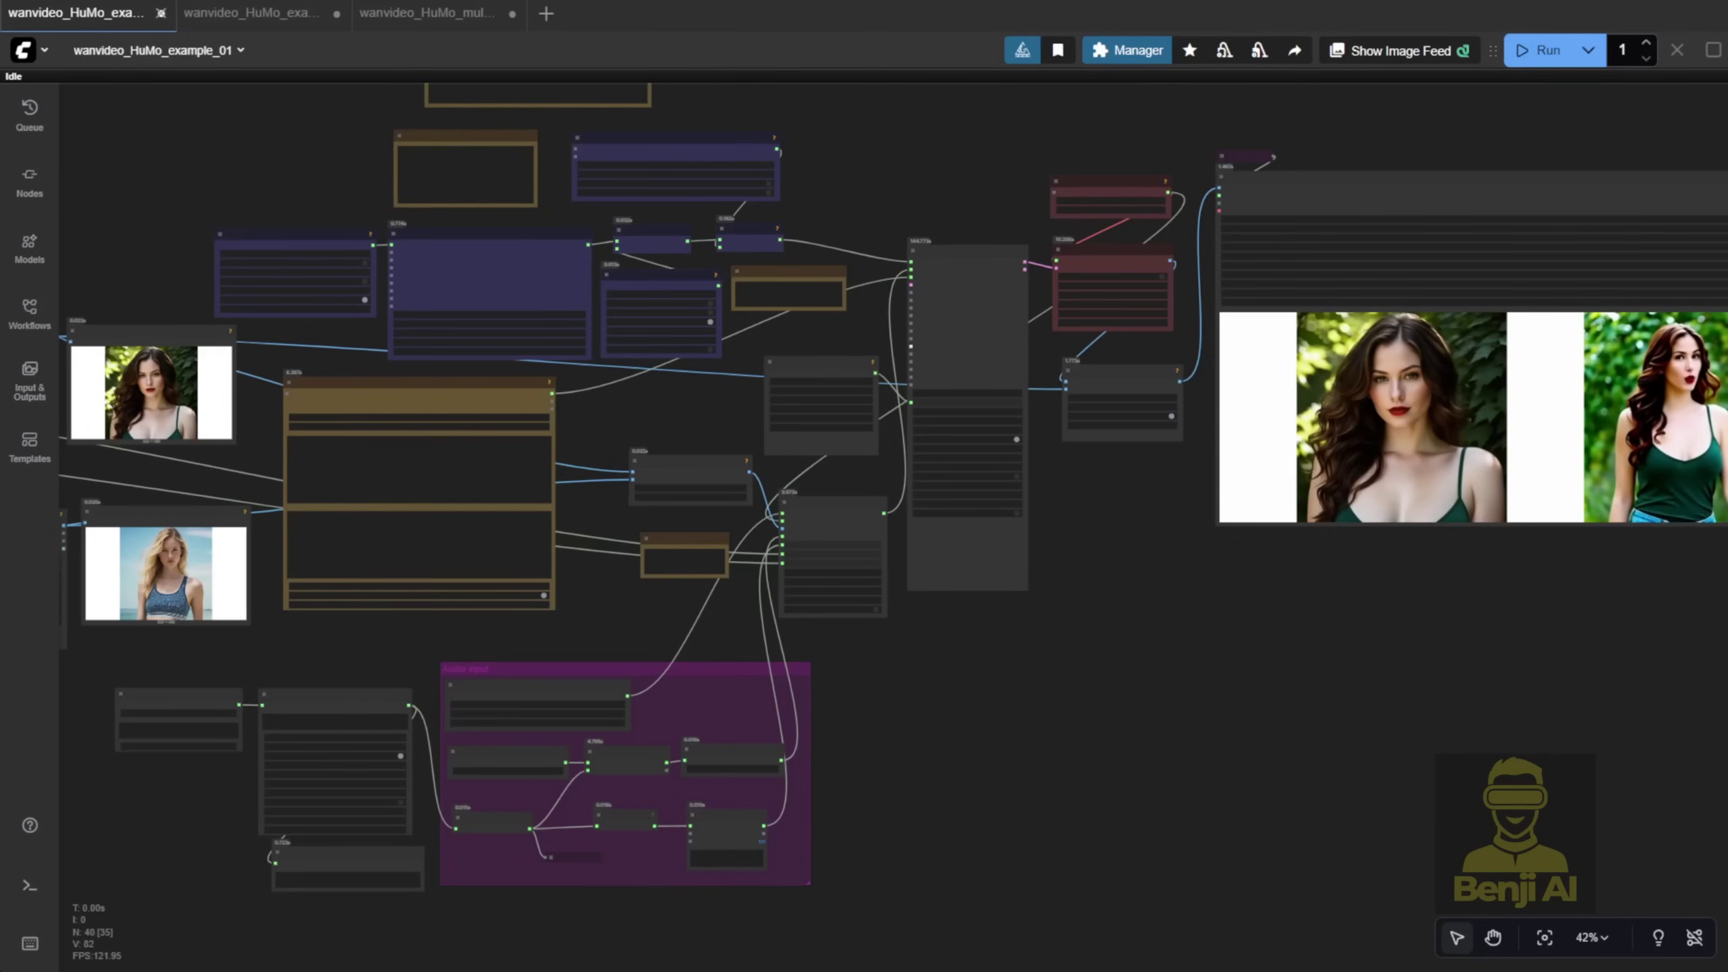
scroll(345, 416, up, 8)
drag(308, 401, 582, 404)
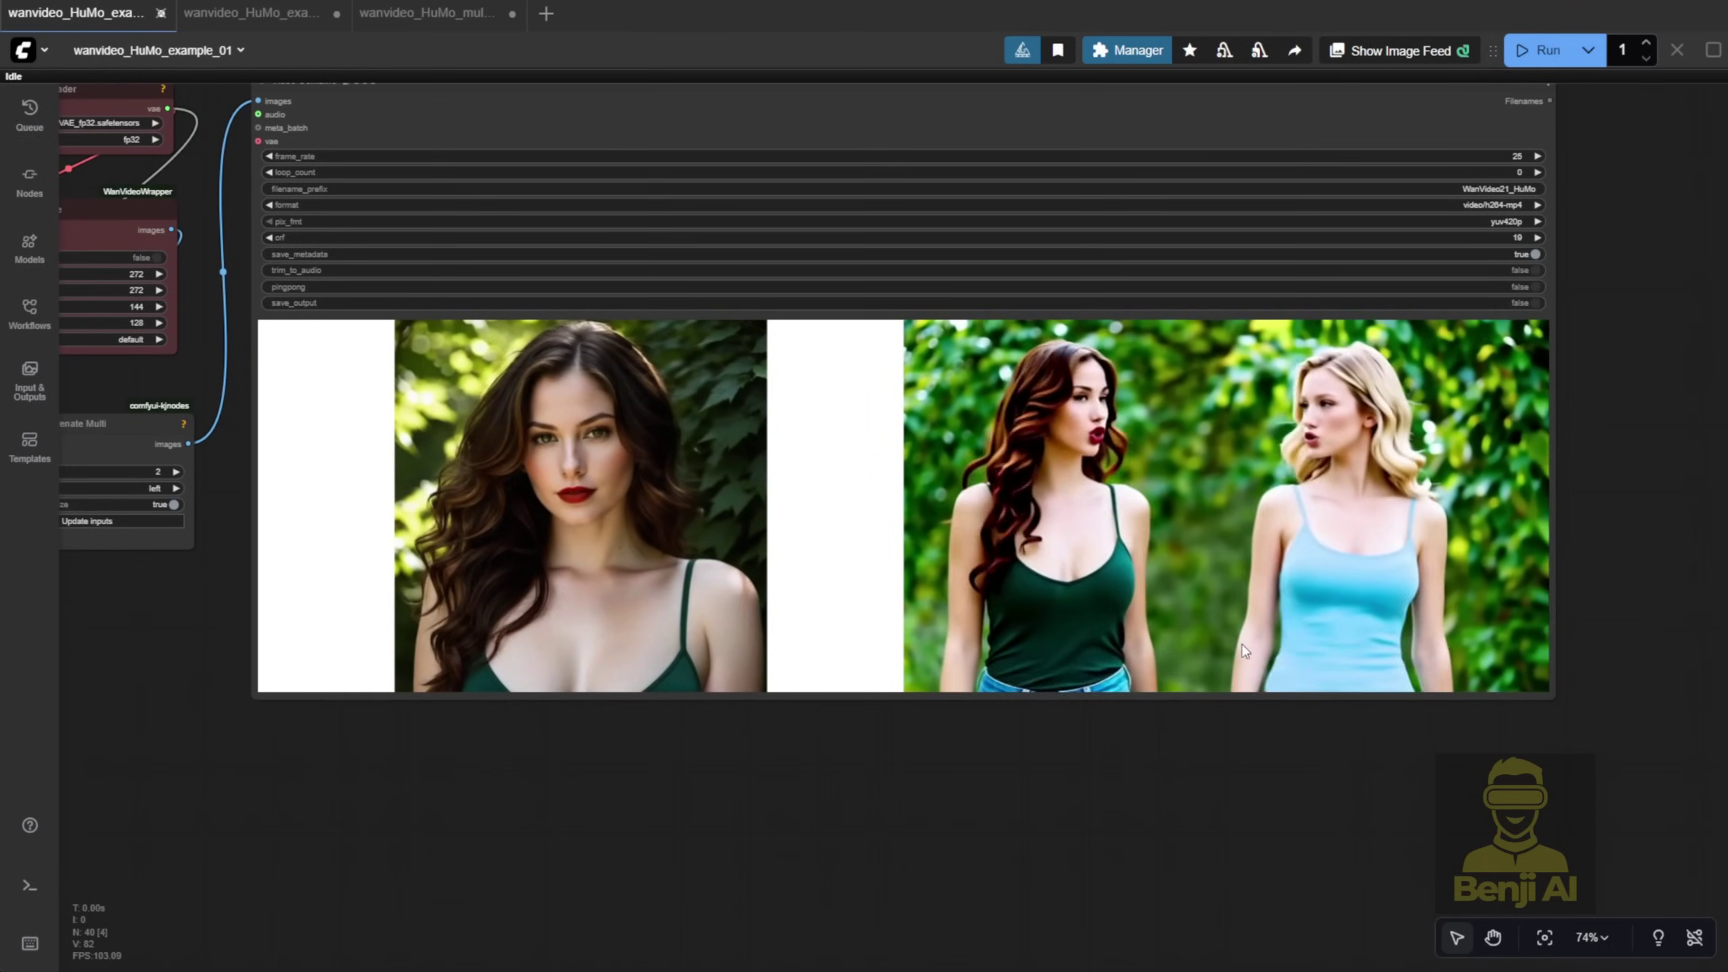
scroll(1350, 856, down, 1)
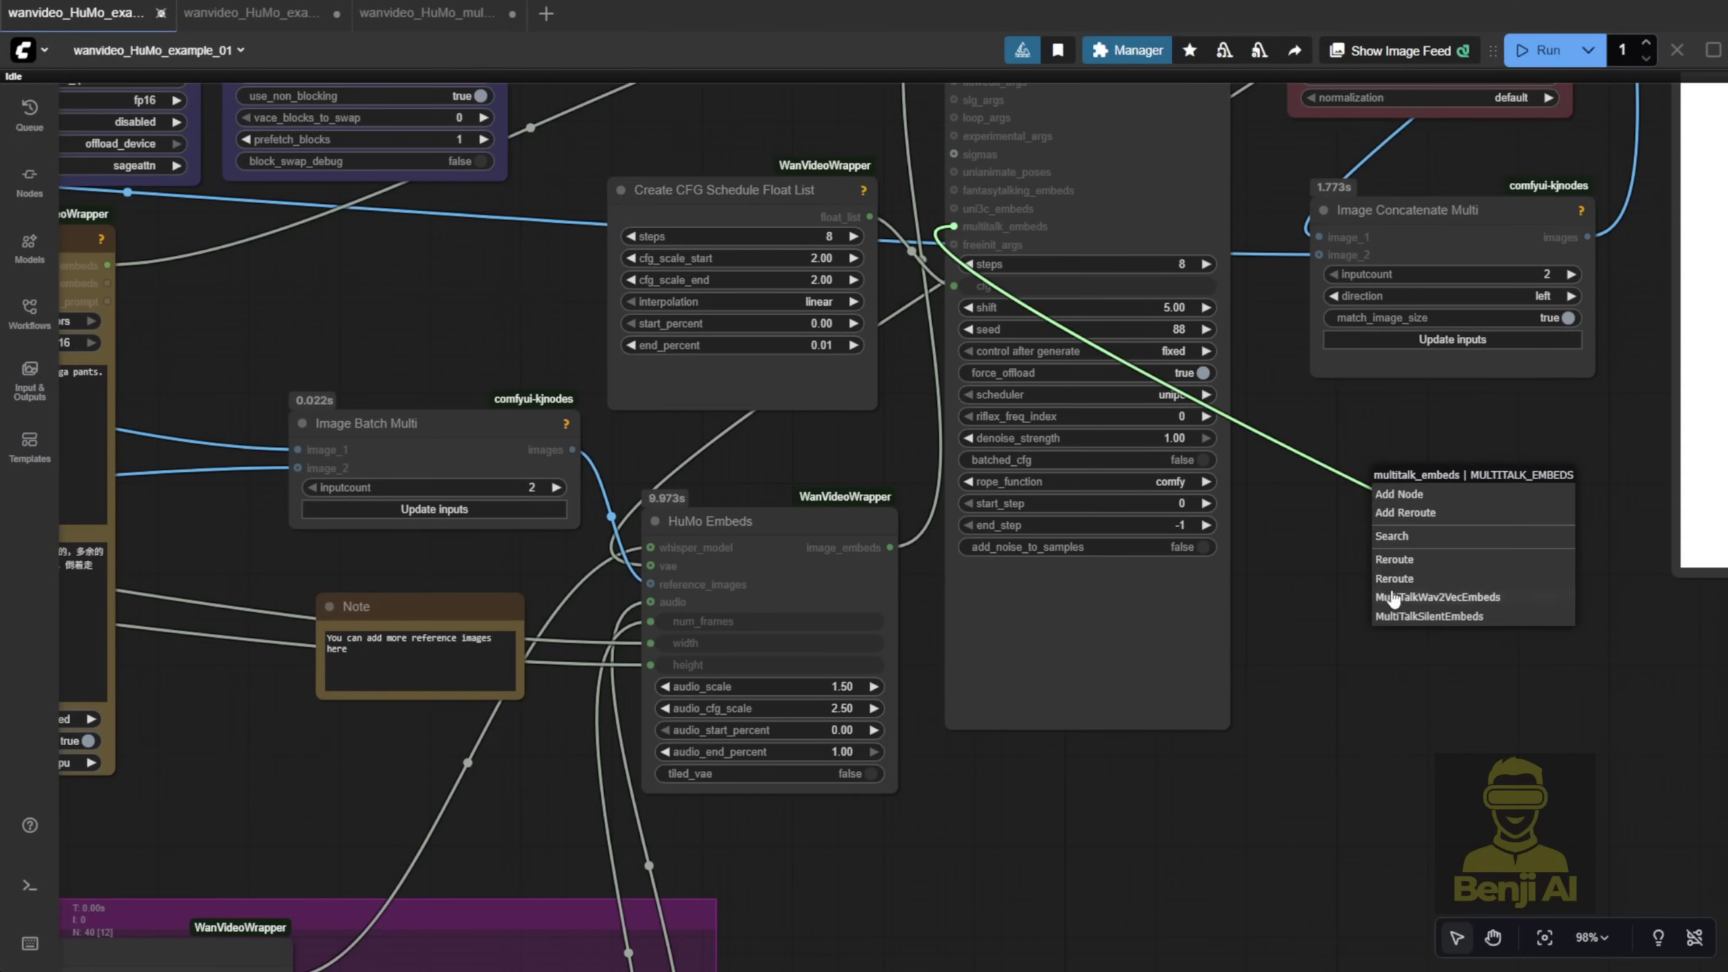
click(1391, 597)
scroll(958, 584, up, 7)
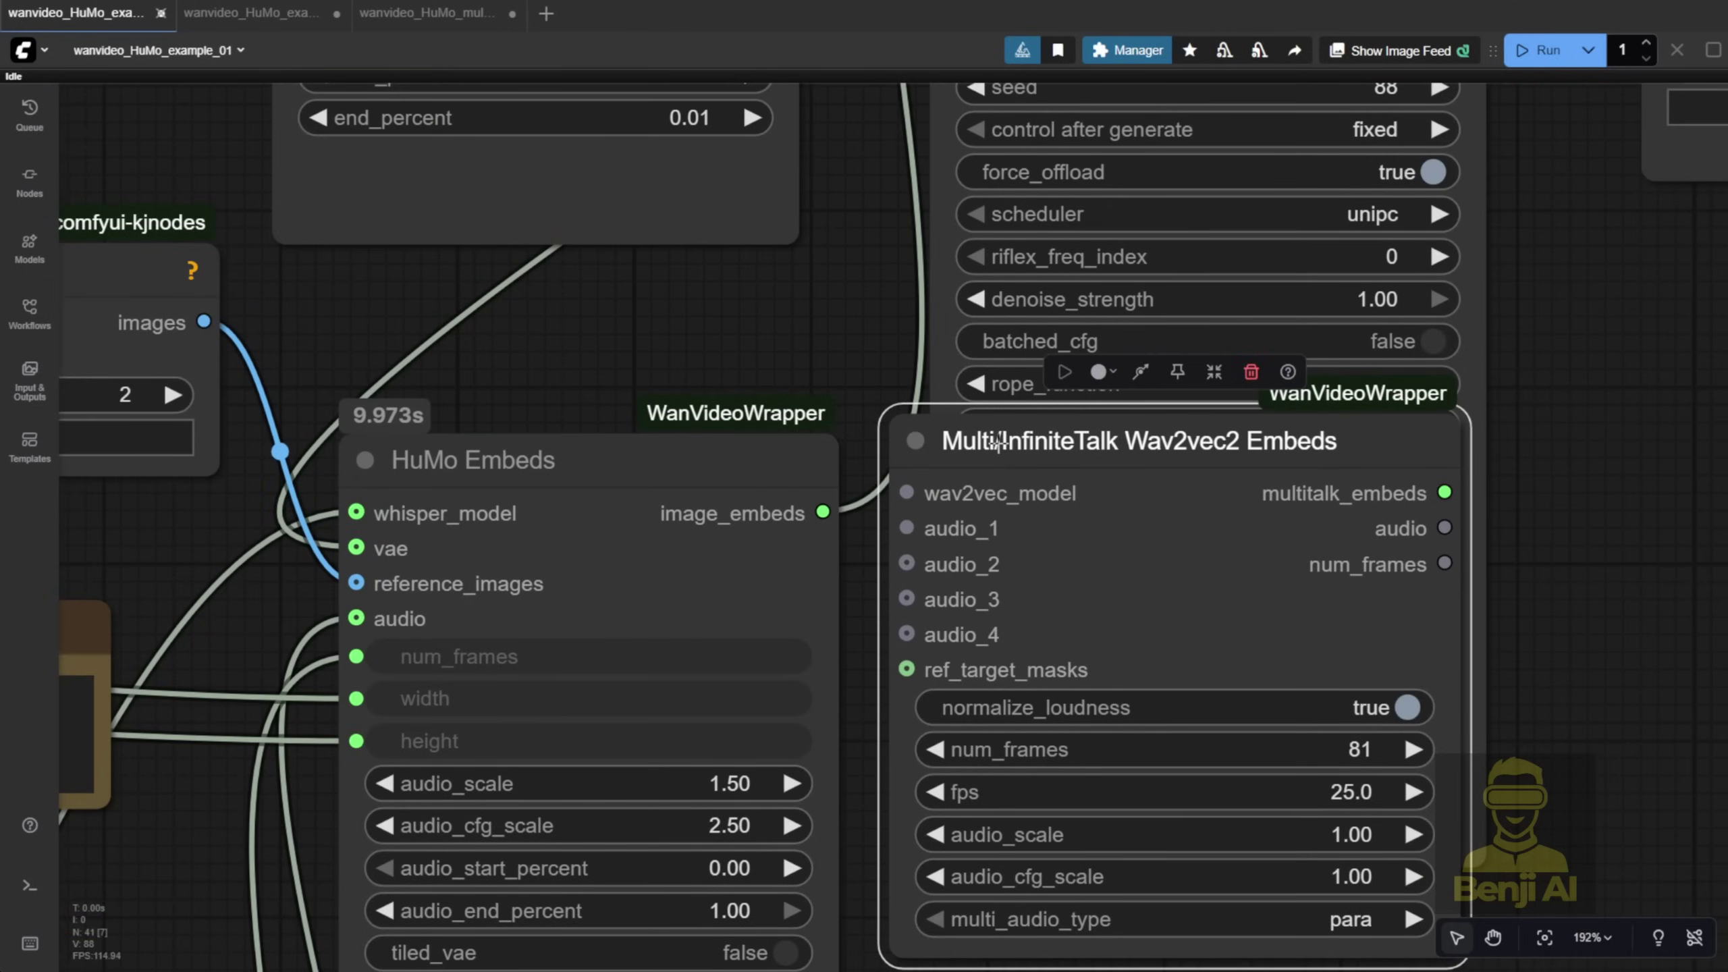
key(Delete)
scroll(639, 341, down, 3)
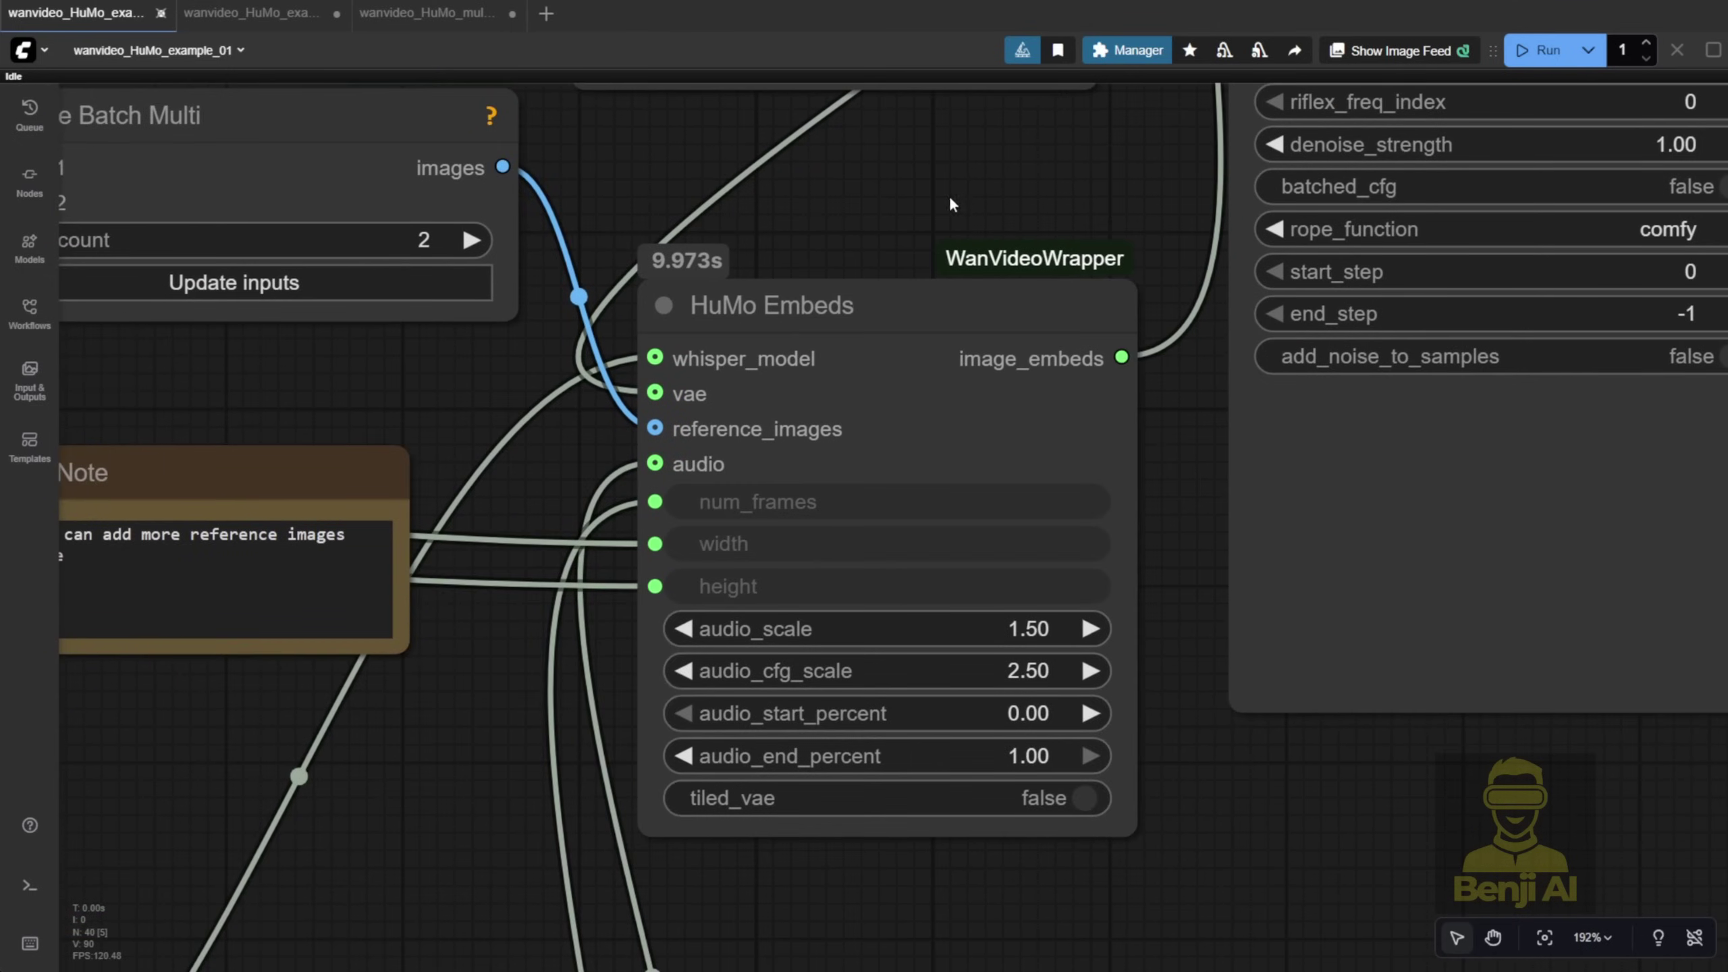
drag(748, 418, 838, 534)
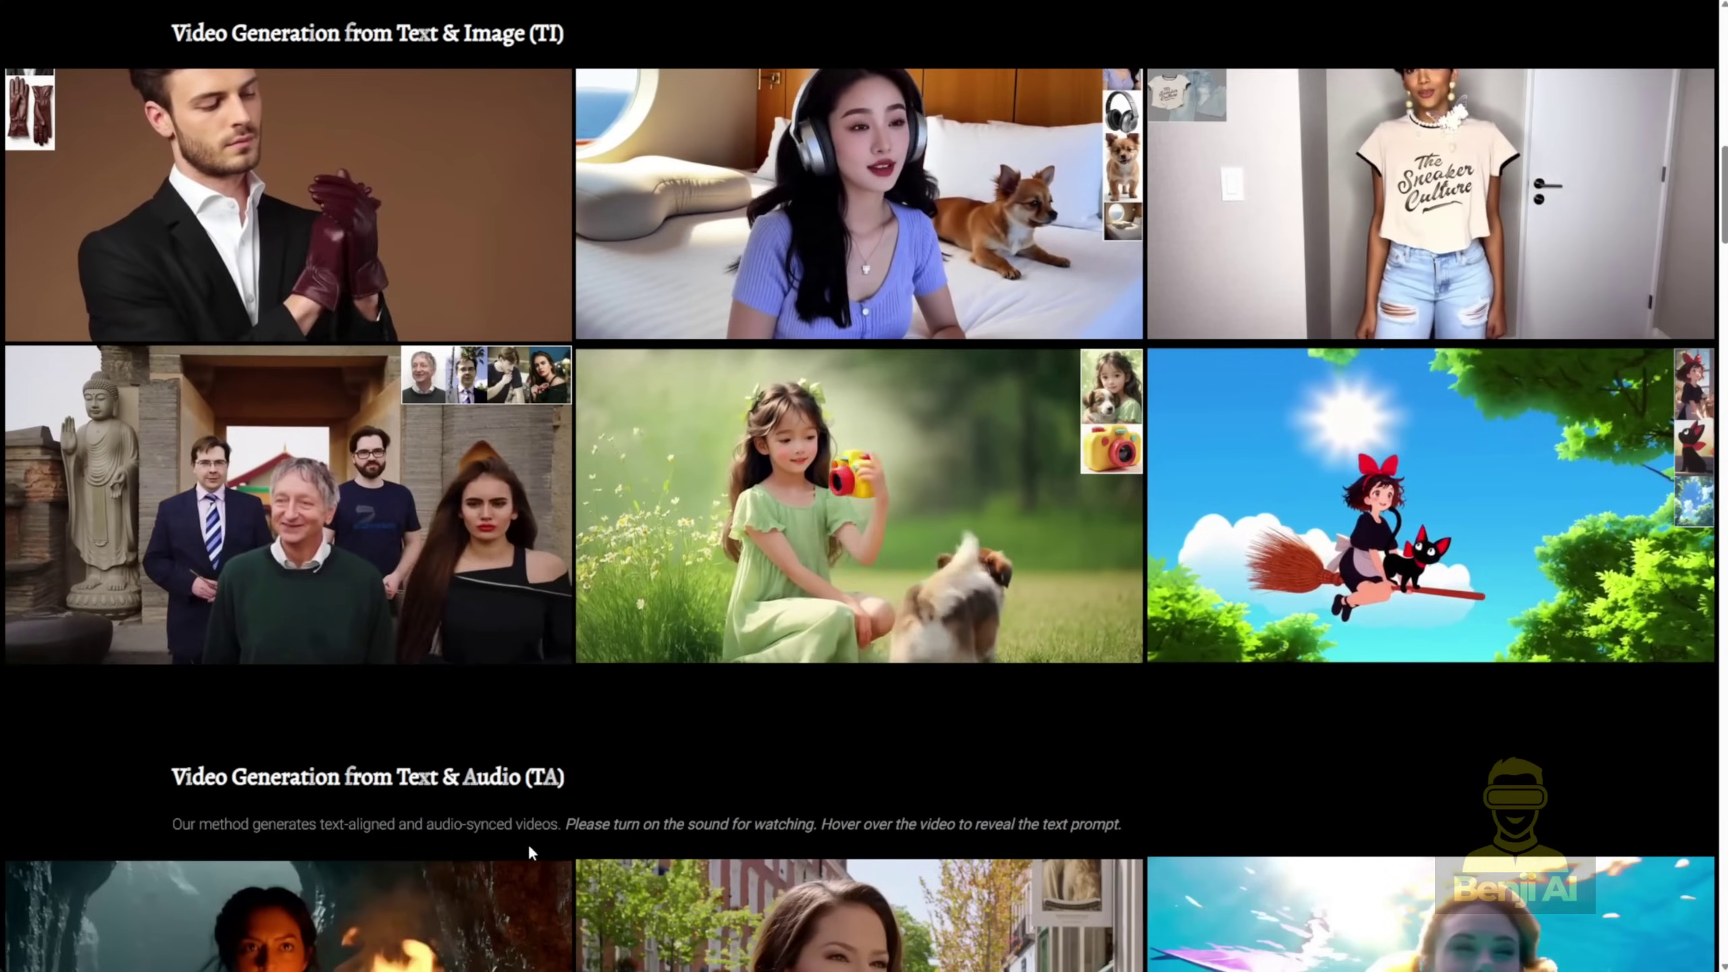
Scroll down the HuMo project page through the text and image example videos
scroll(680, 817, down, 5)
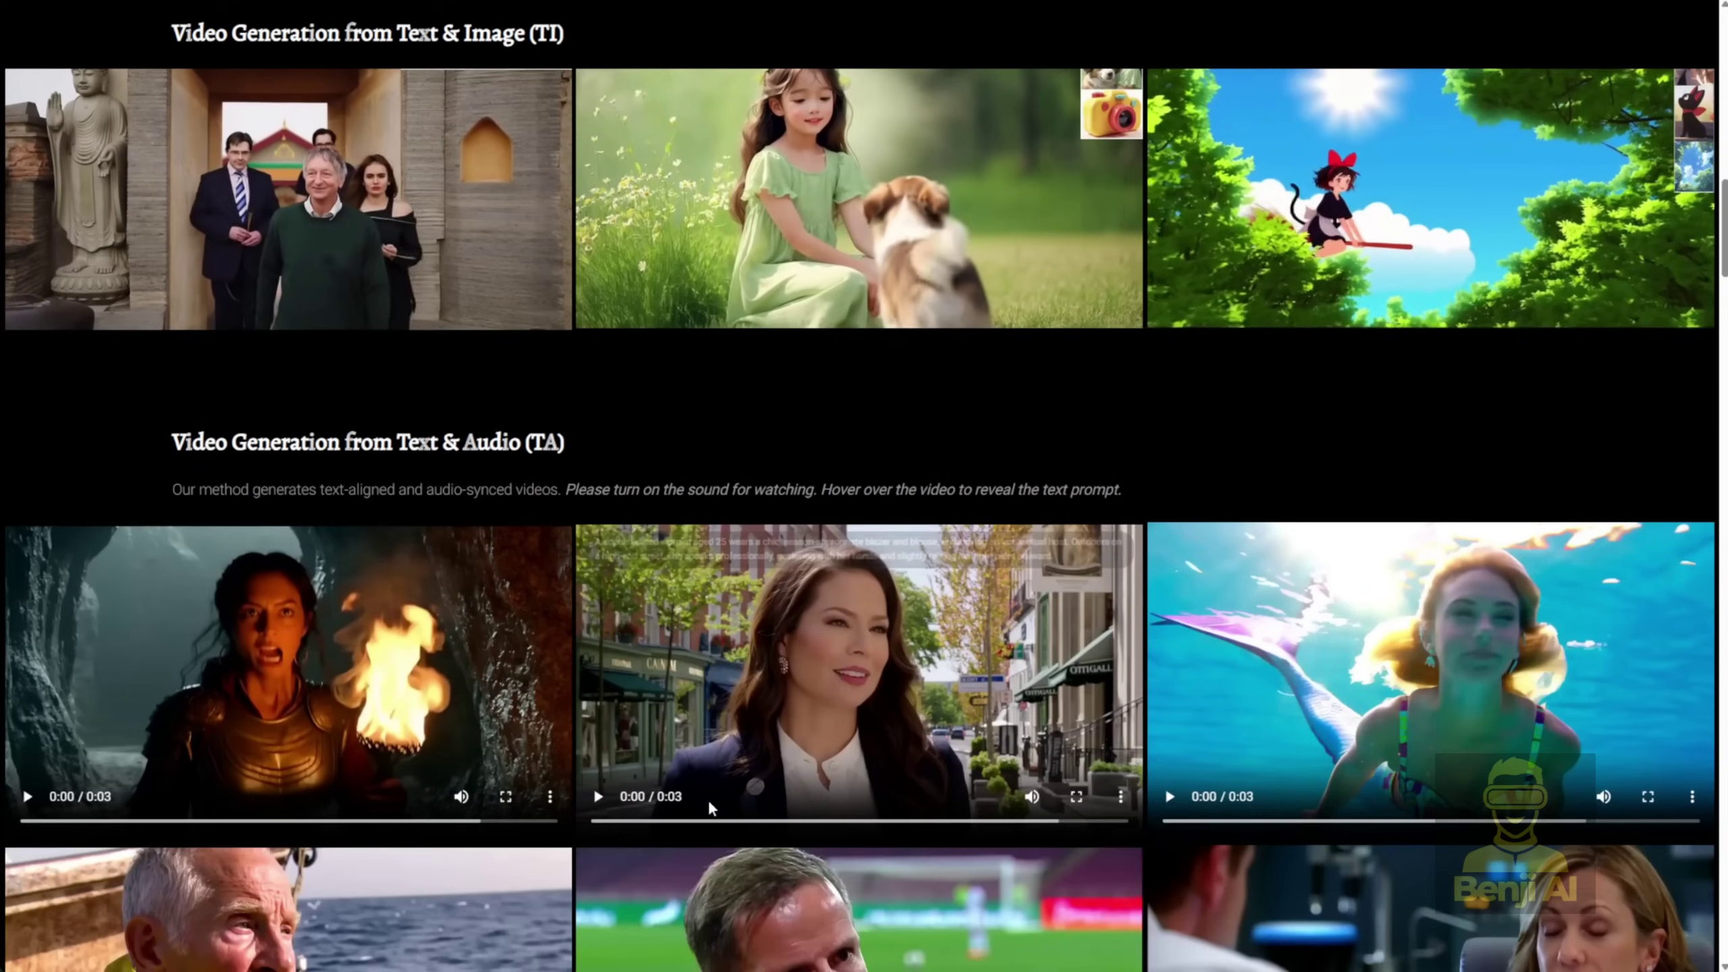
scroll(708, 798, down, 9)
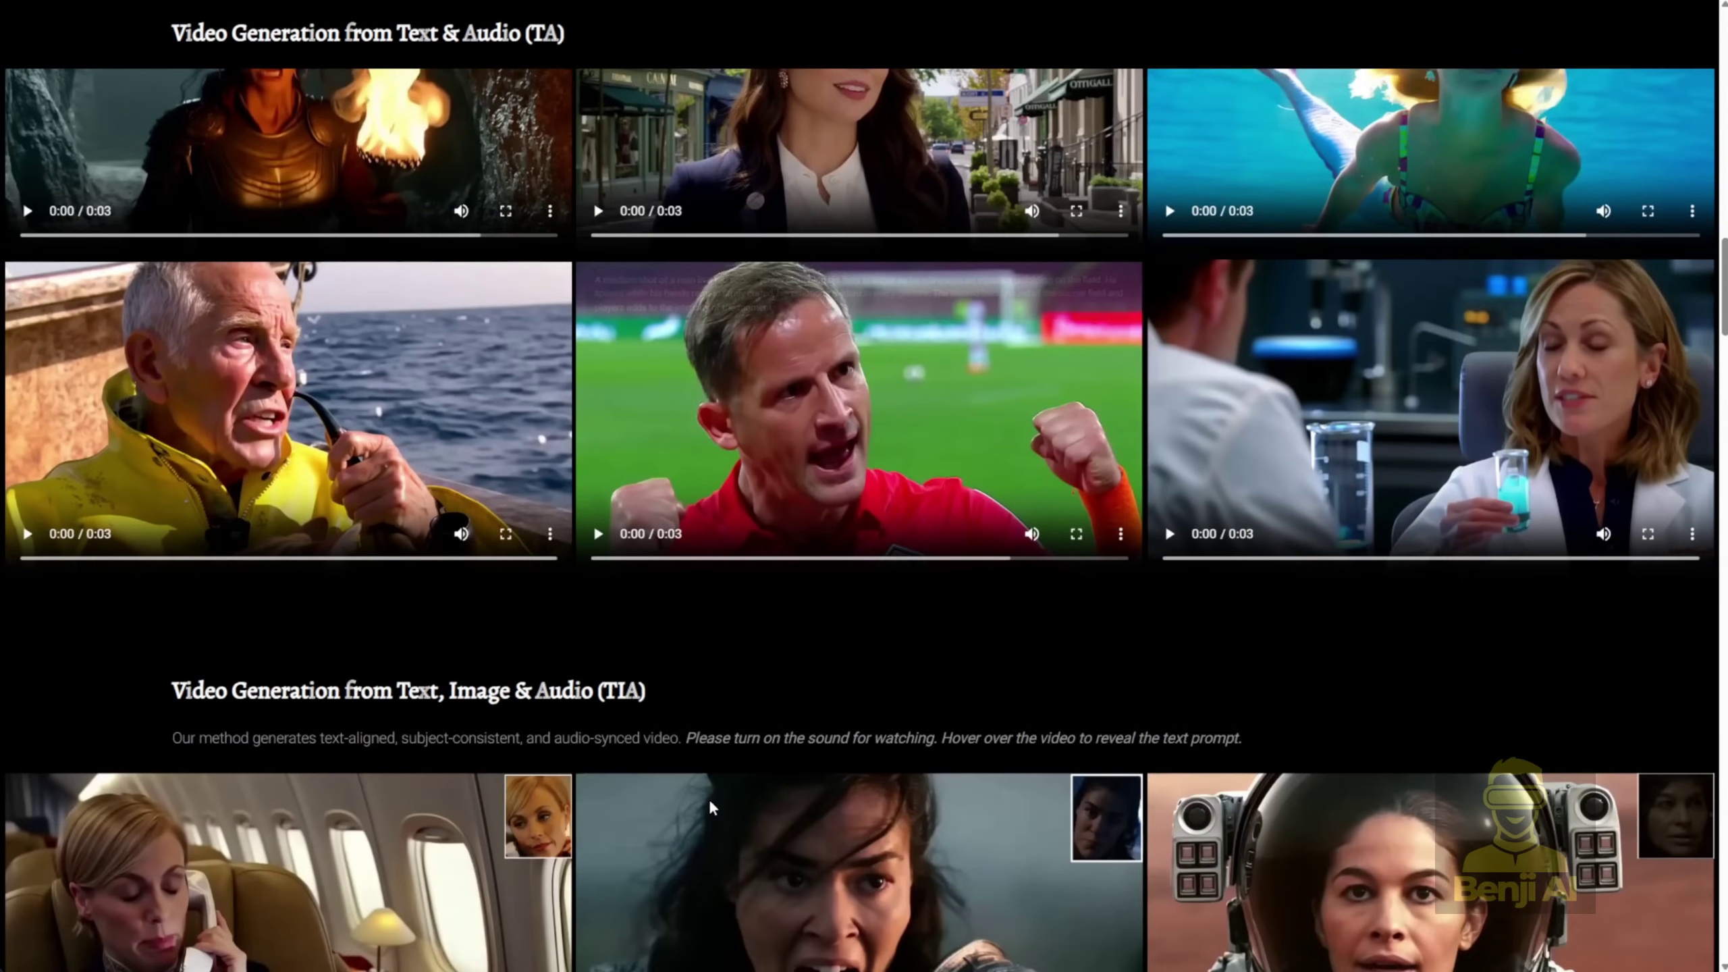
scroll(709, 807, down, 4)
scroll(708, 806, down, 3)
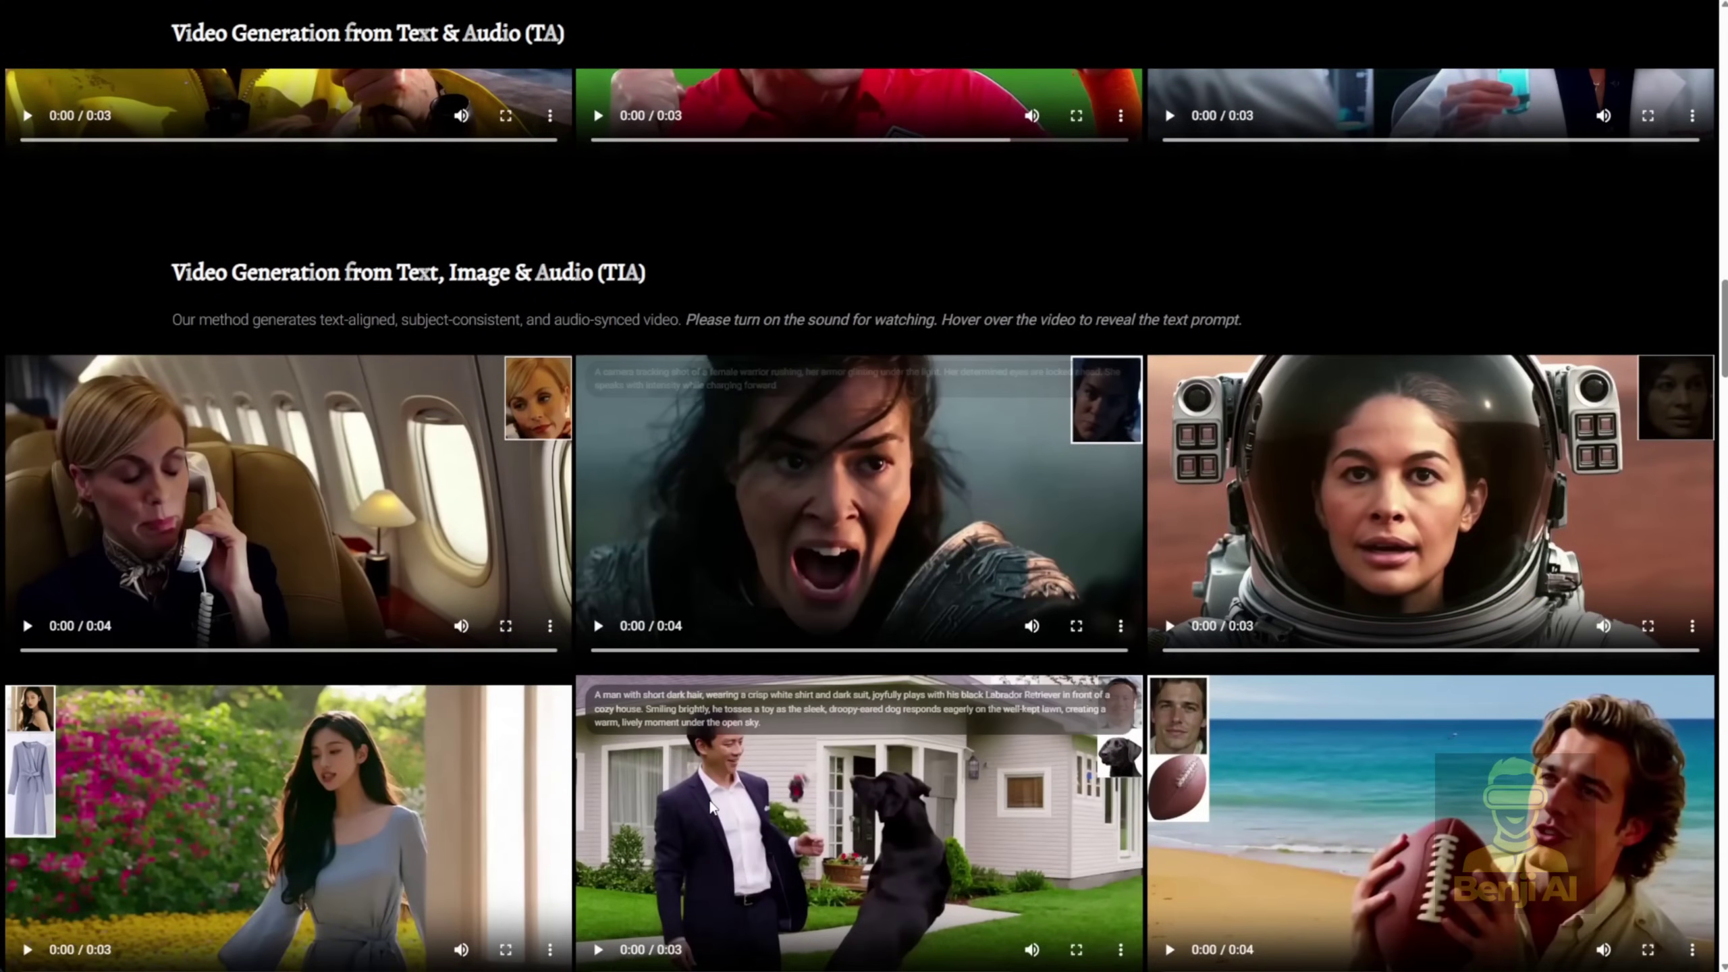
mouse_move(1158, 781)
scroll(1158, 781, down, 3)
scroll(1156, 784, down, 4)
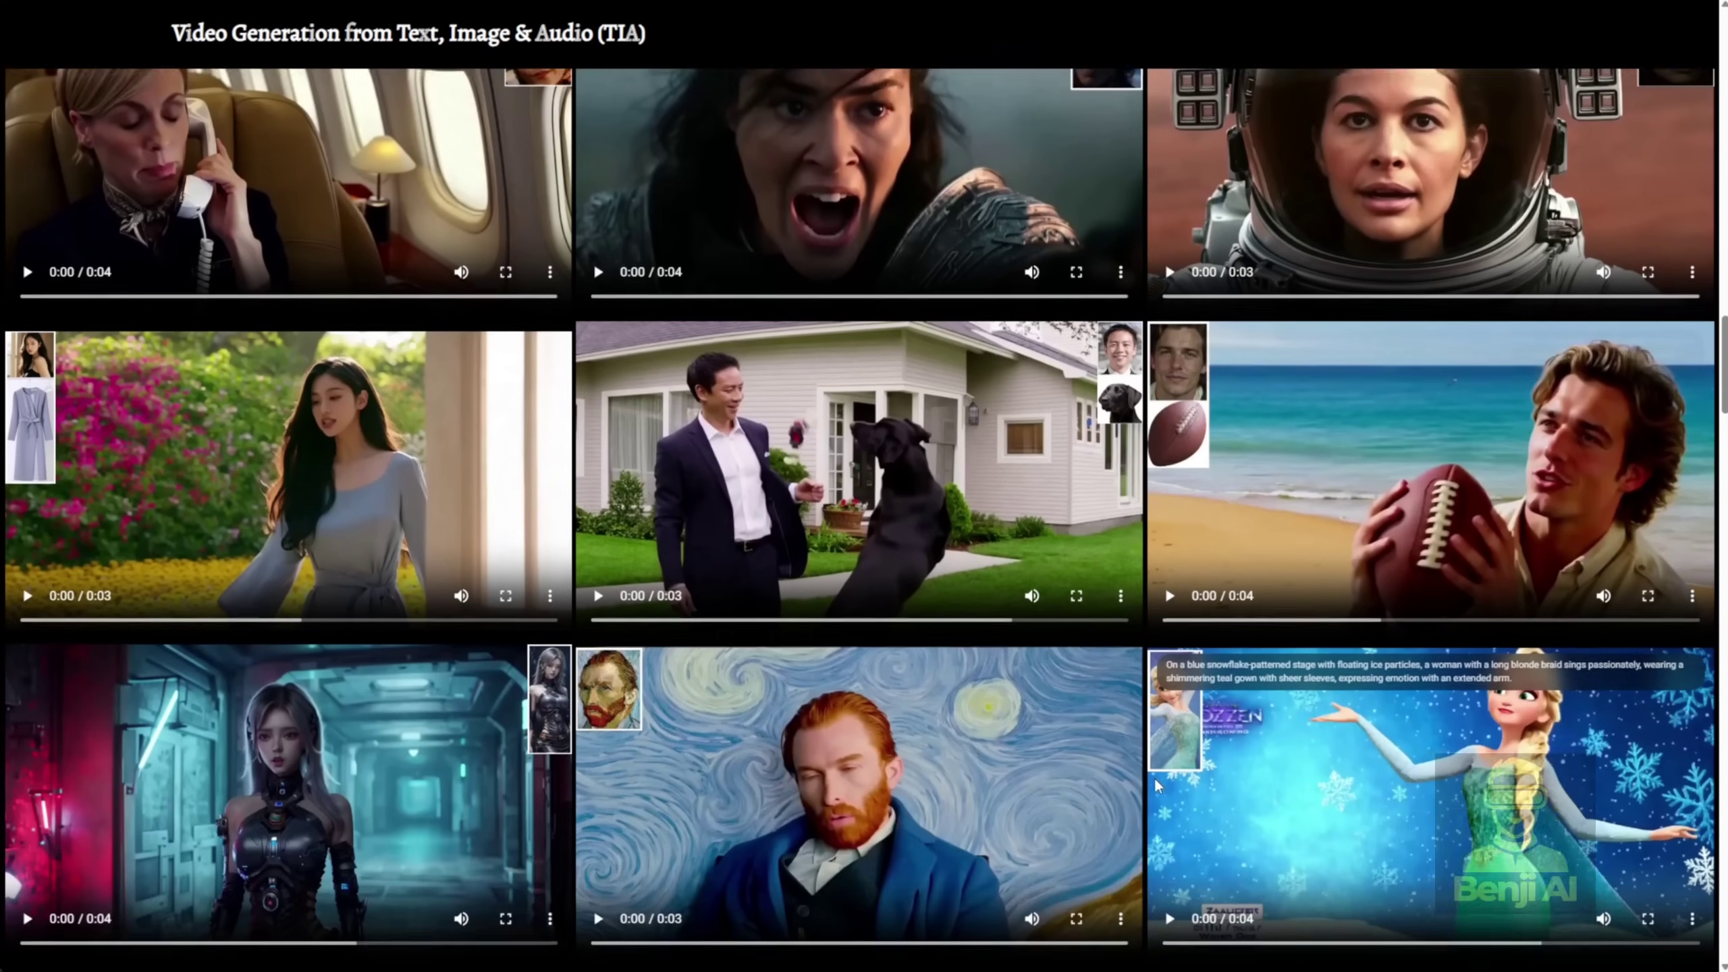
Reveal the audio example videos' prompts, then continue down to the Text Control / Edit examples
scroll(1156, 787, up, 4)
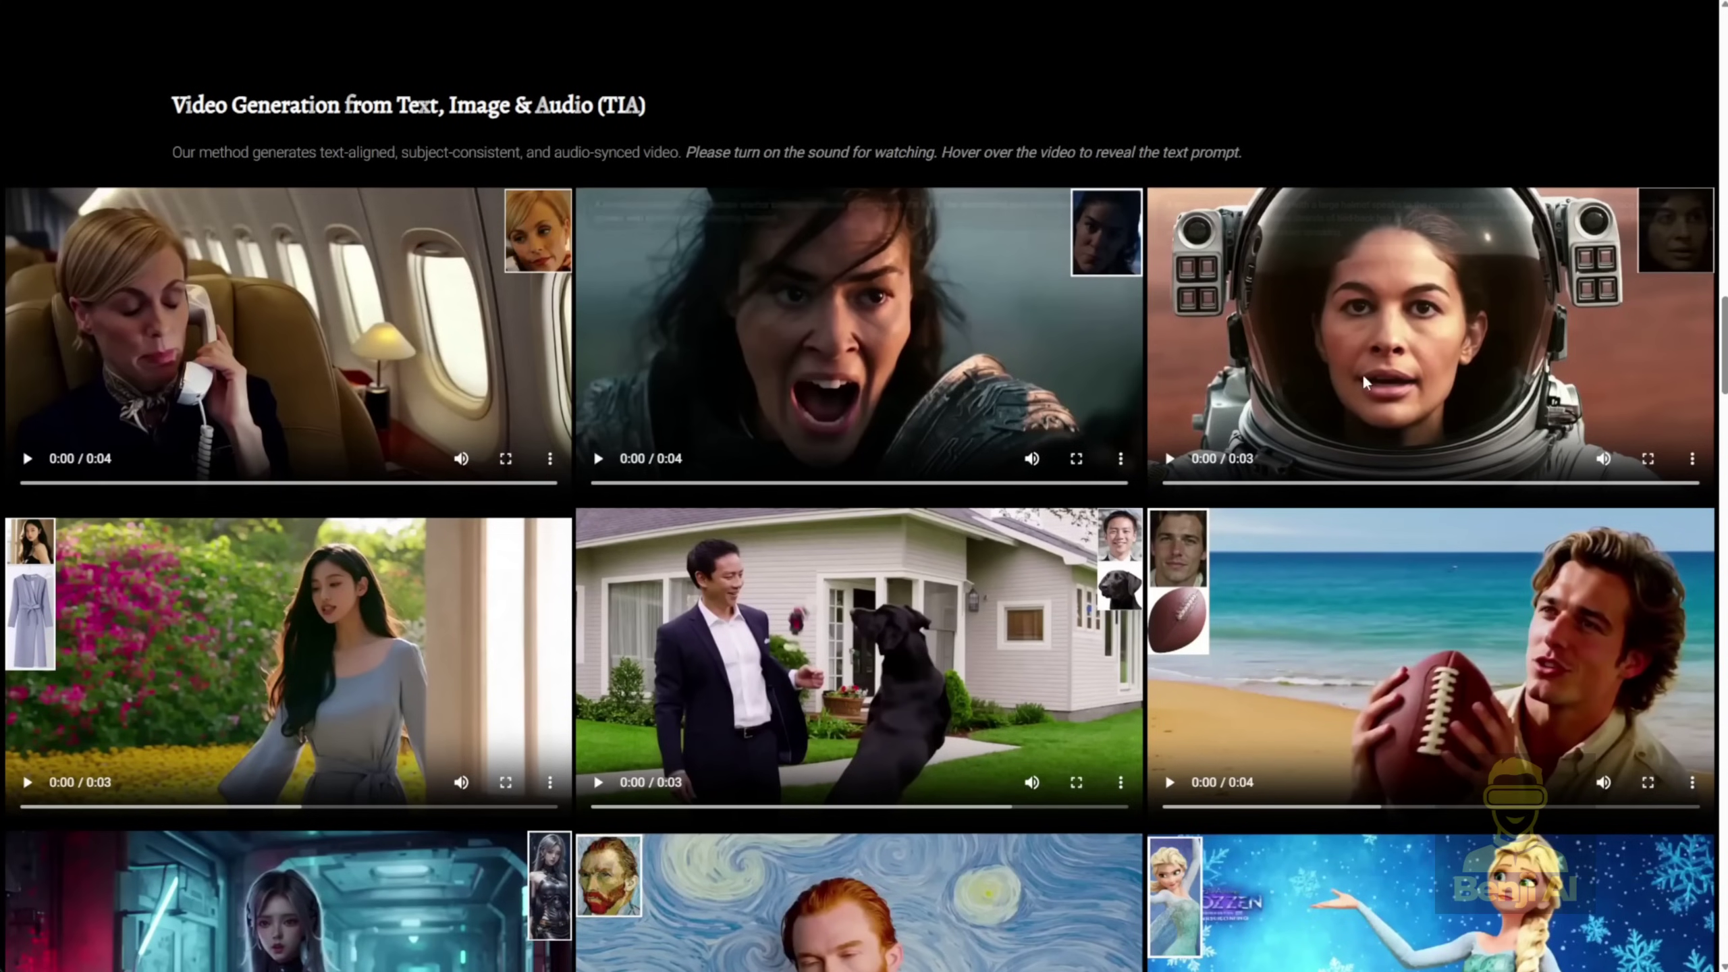
mouse_move(531, 370)
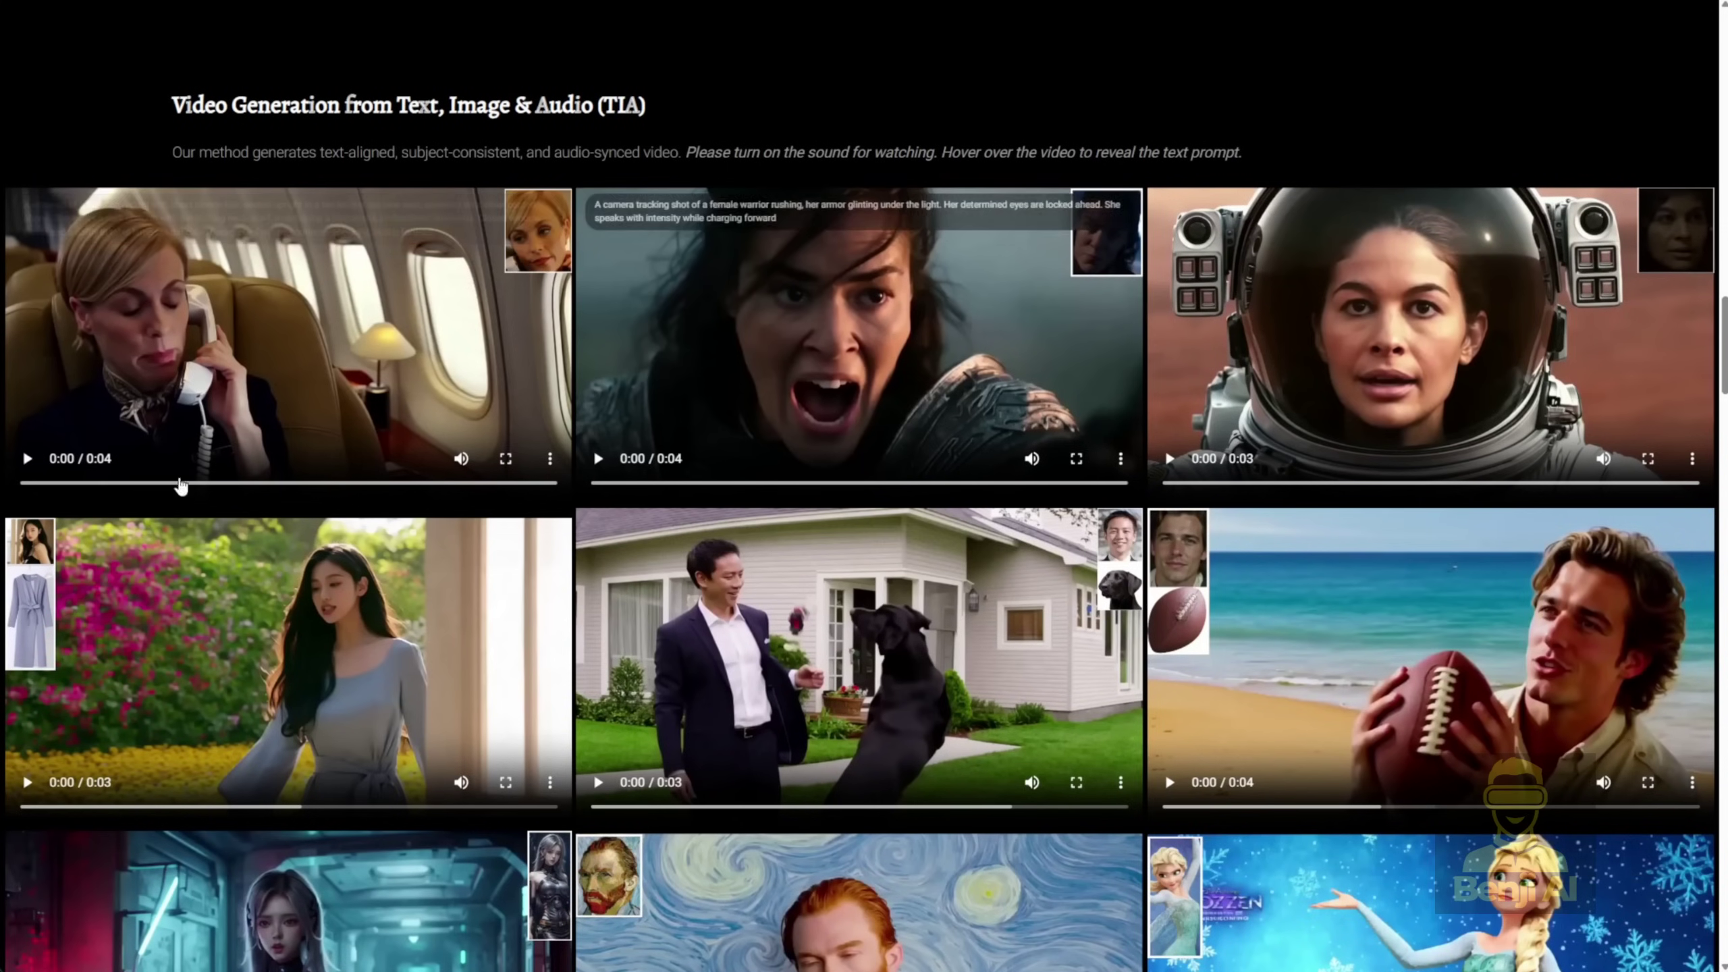
mouse_move(967, 595)
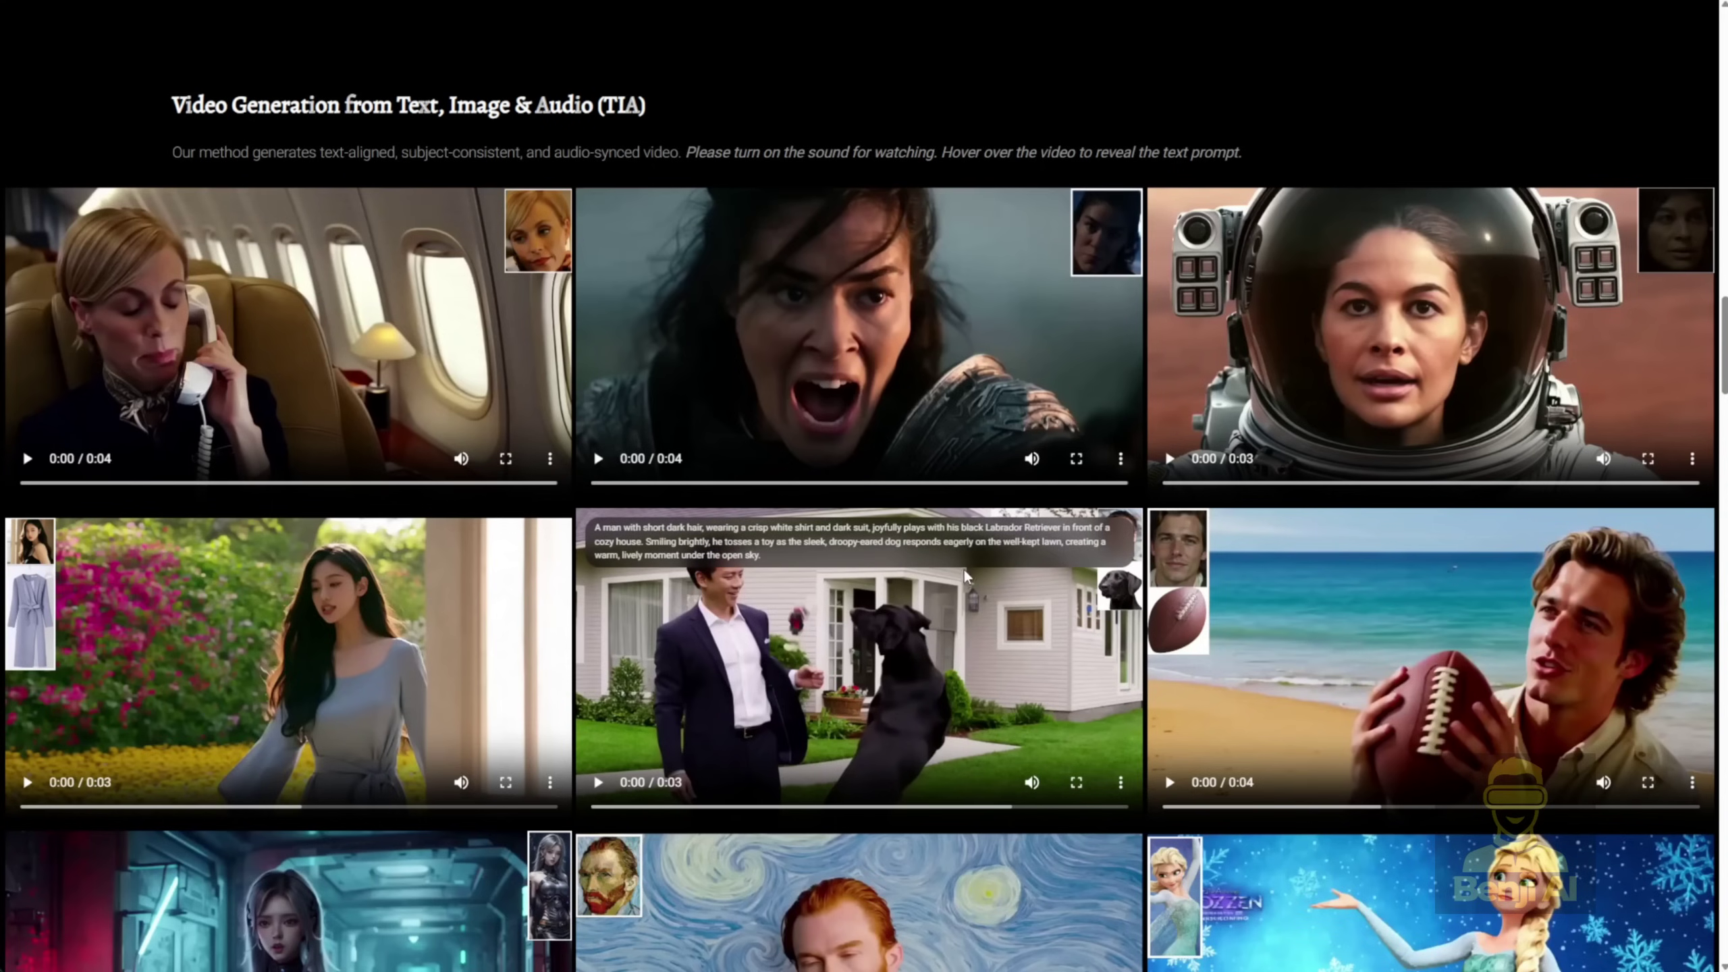
mouse_move(1192, 466)
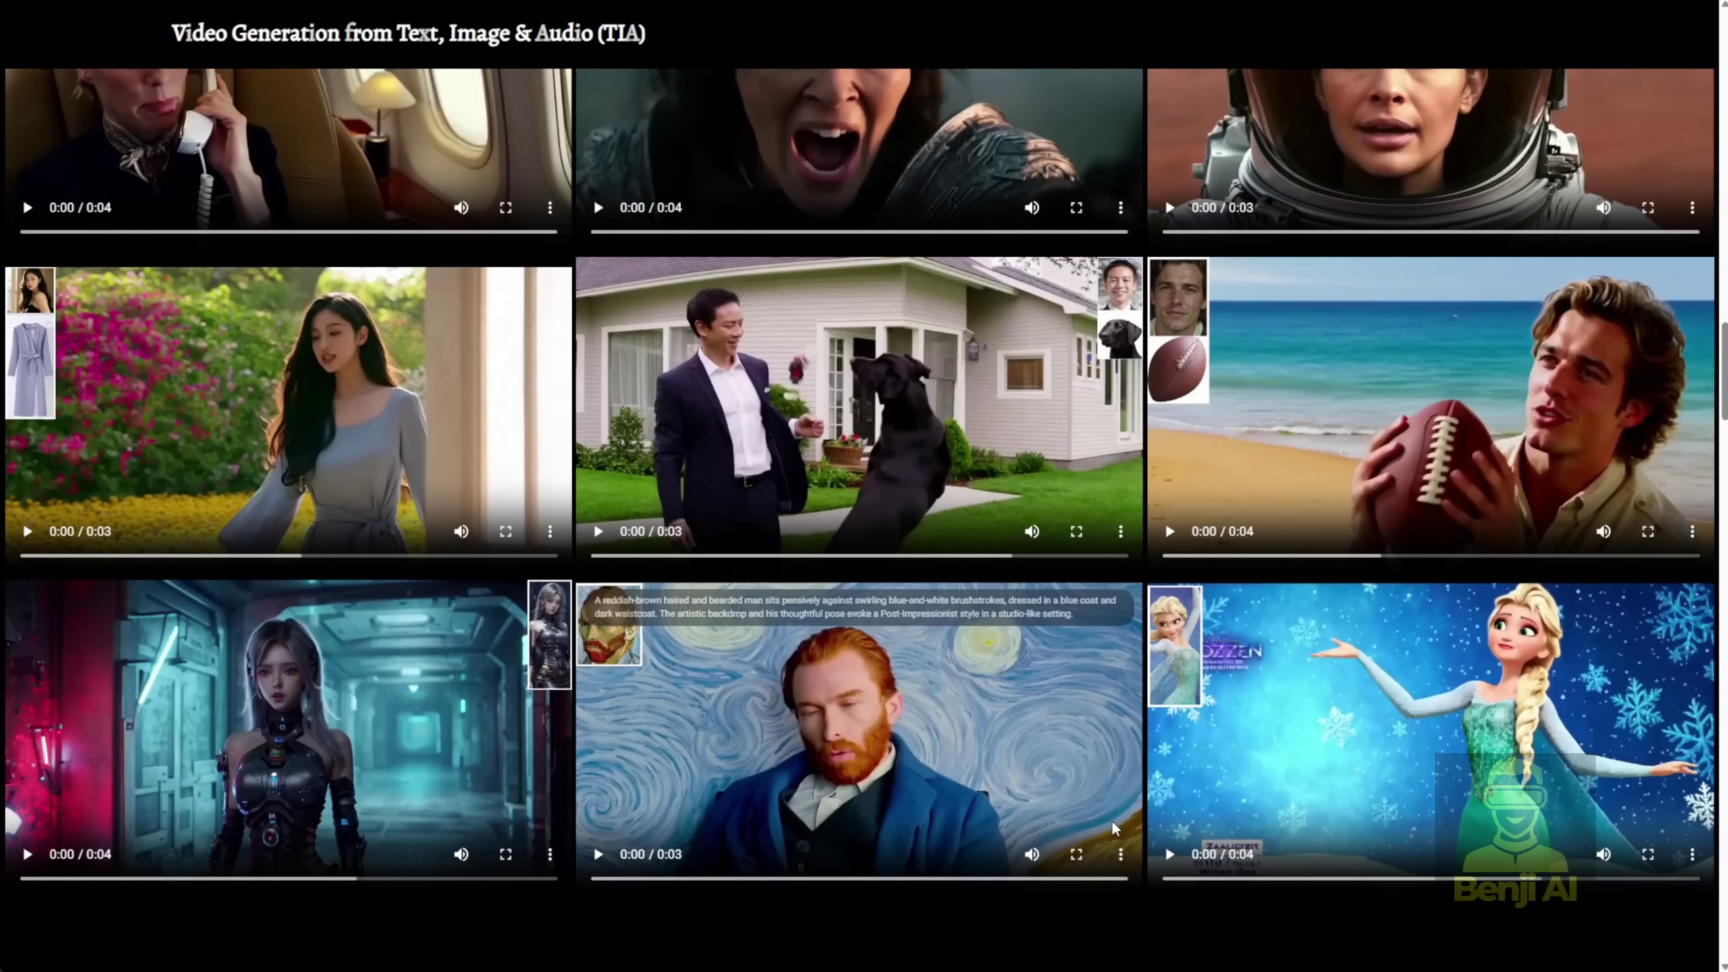
scroll(1110, 818, down, 5)
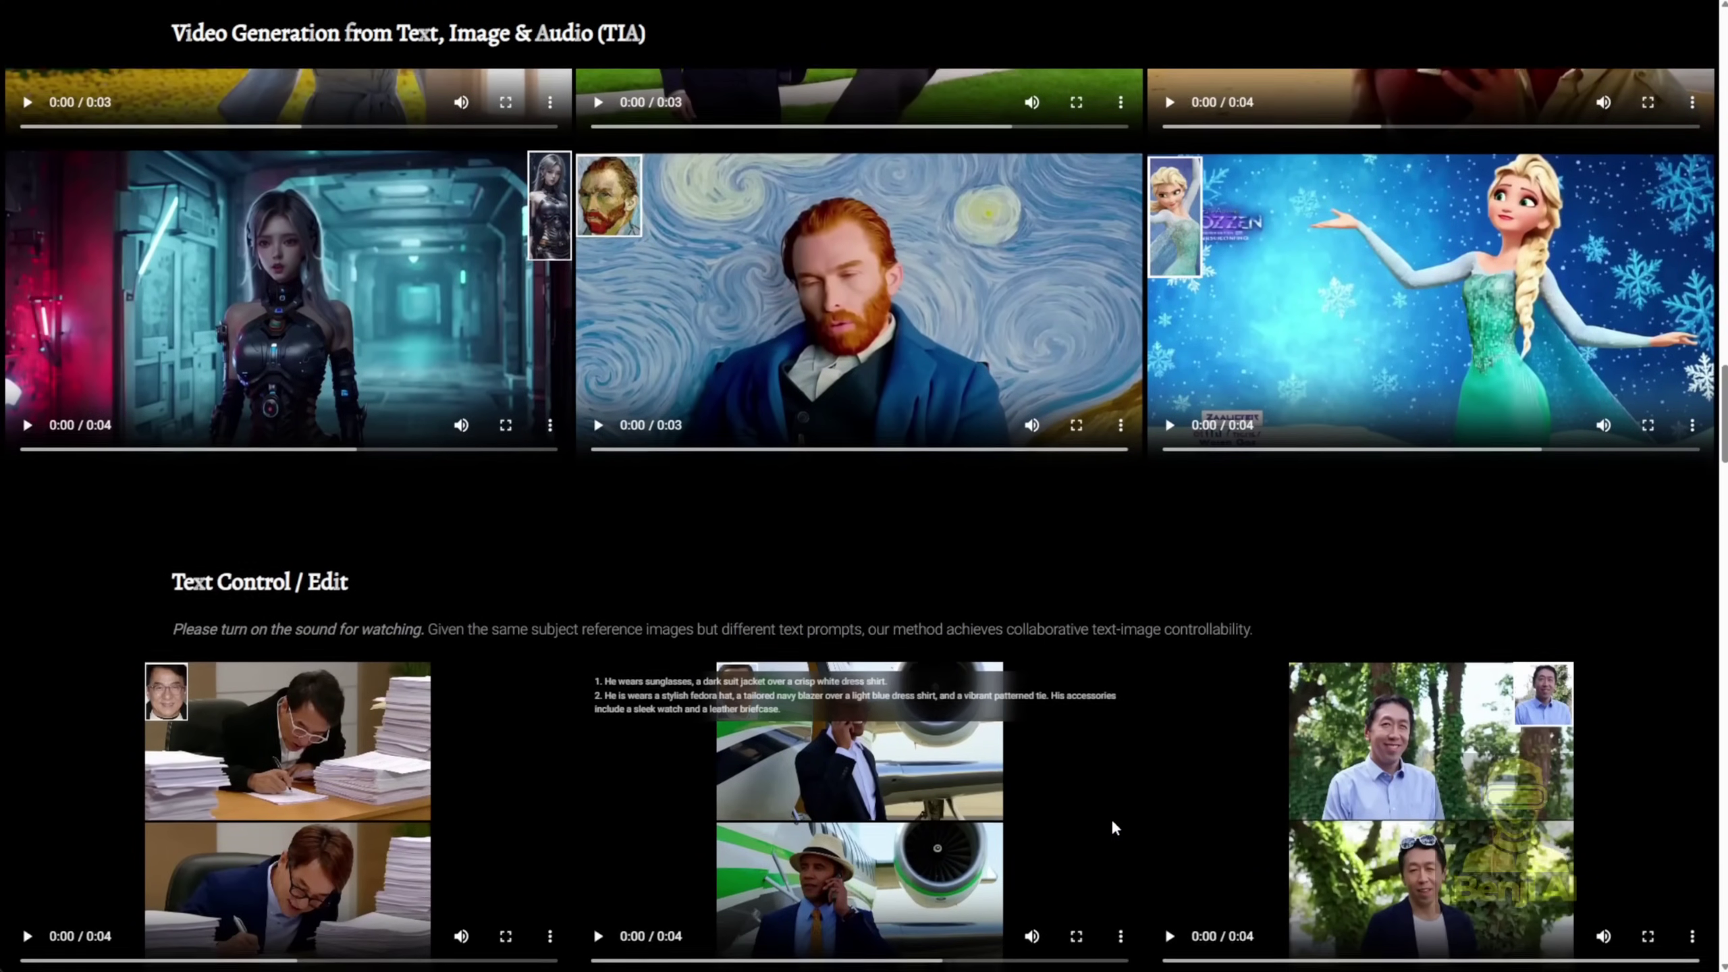
scroll(1111, 819, down, 6)
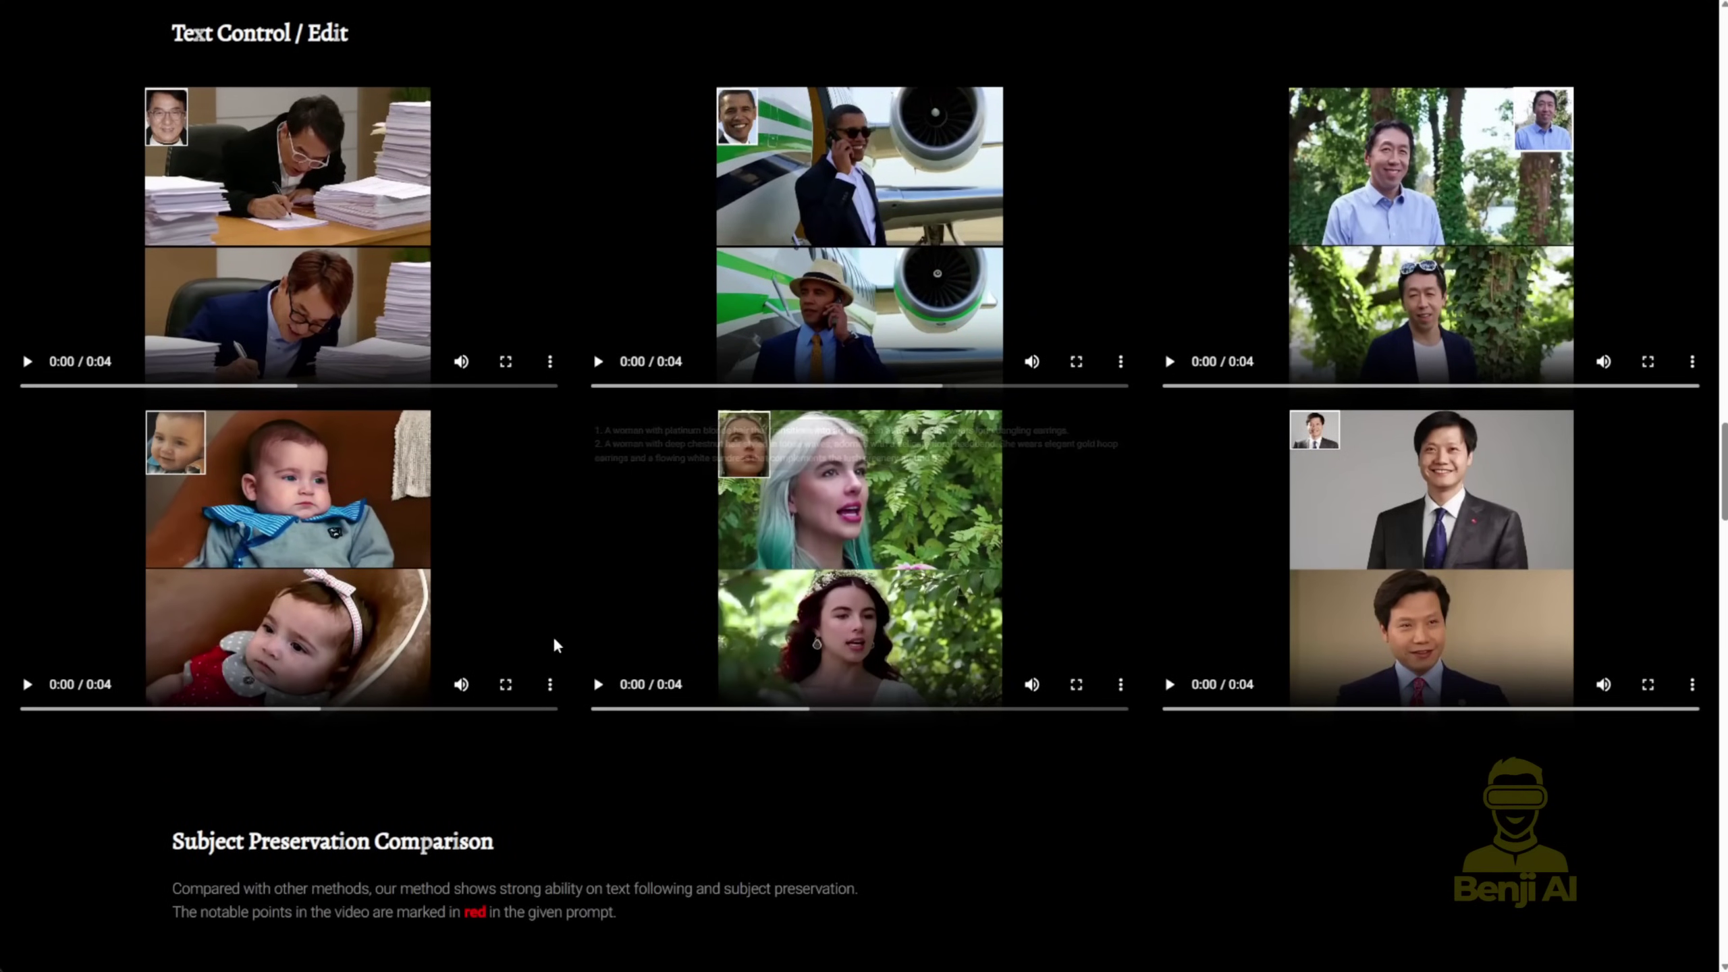
scroll(835, 728, up, 3)
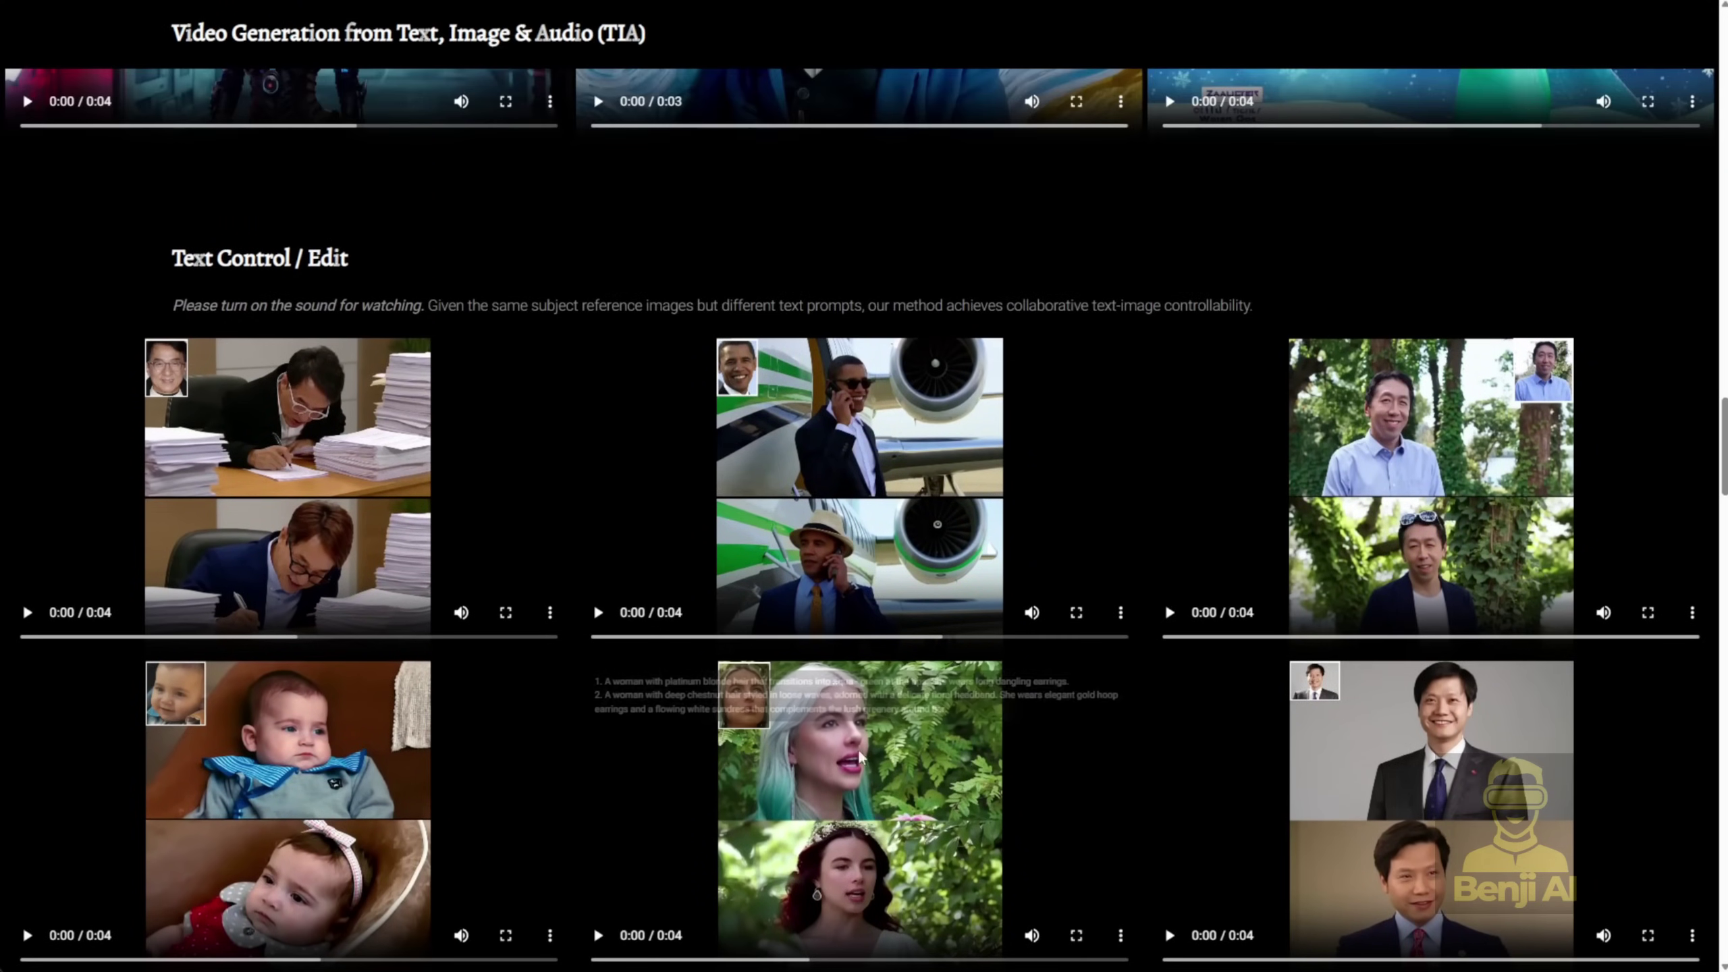
Zoom the ComfyUI canvas around the Video Combine preview of the two-women HuMo result
scroll(933, 682, up, 8)
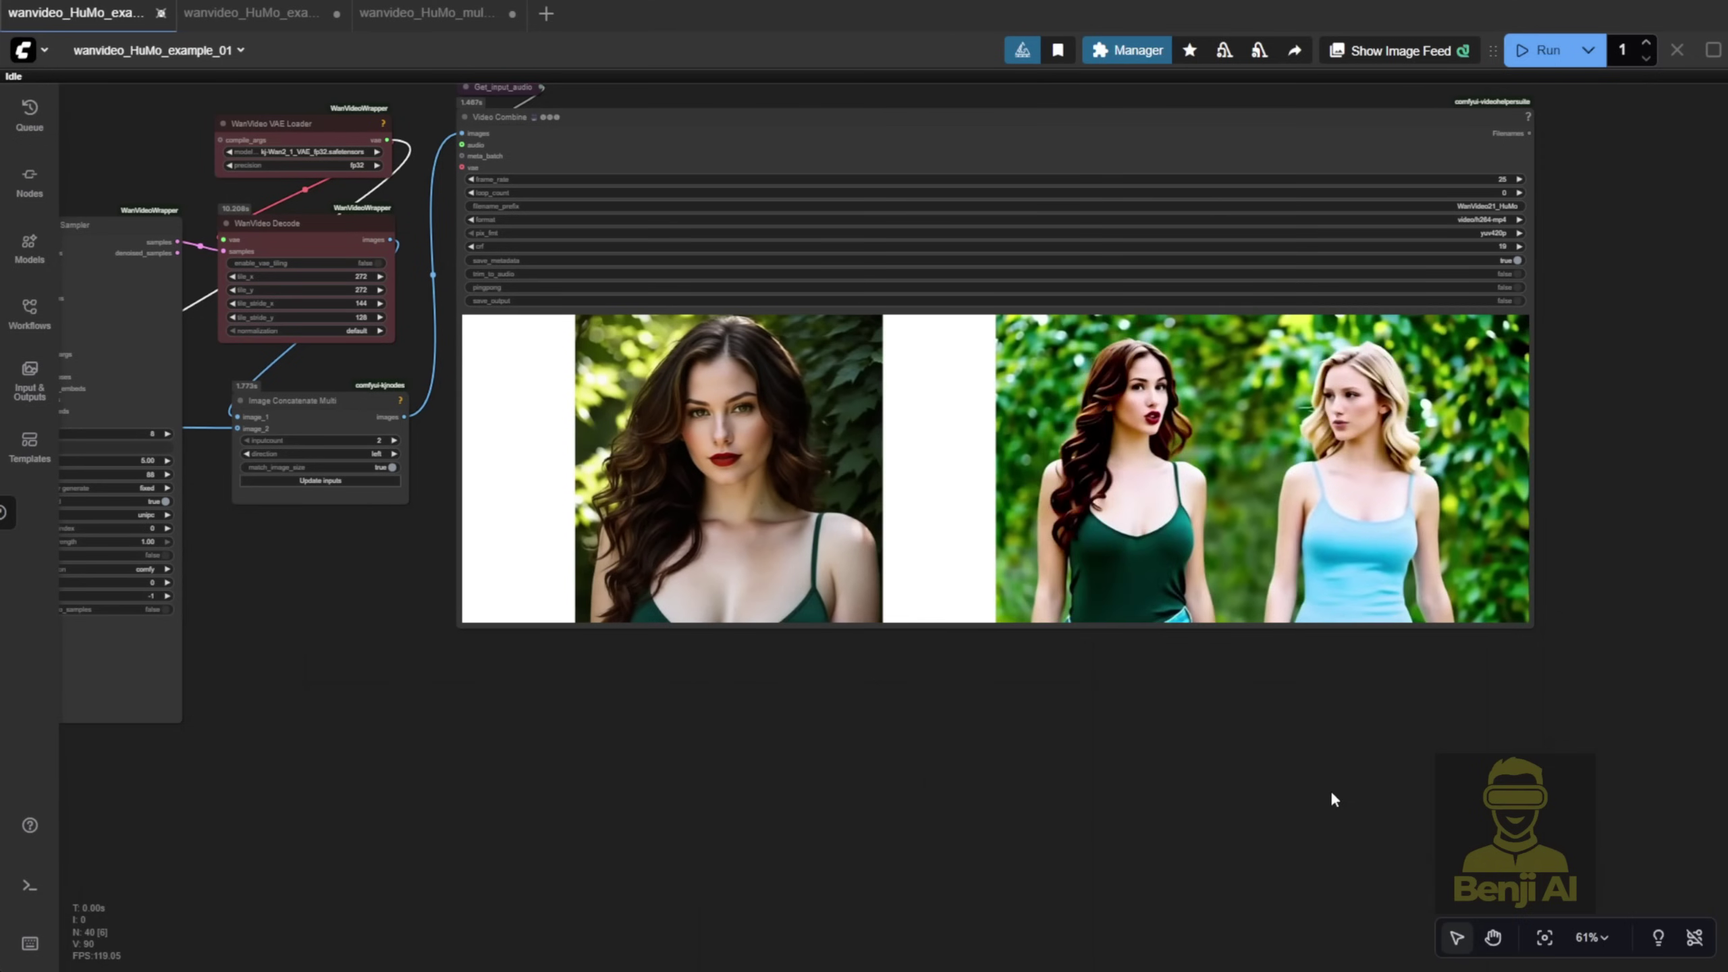
scroll(1293, 761, up, 2)
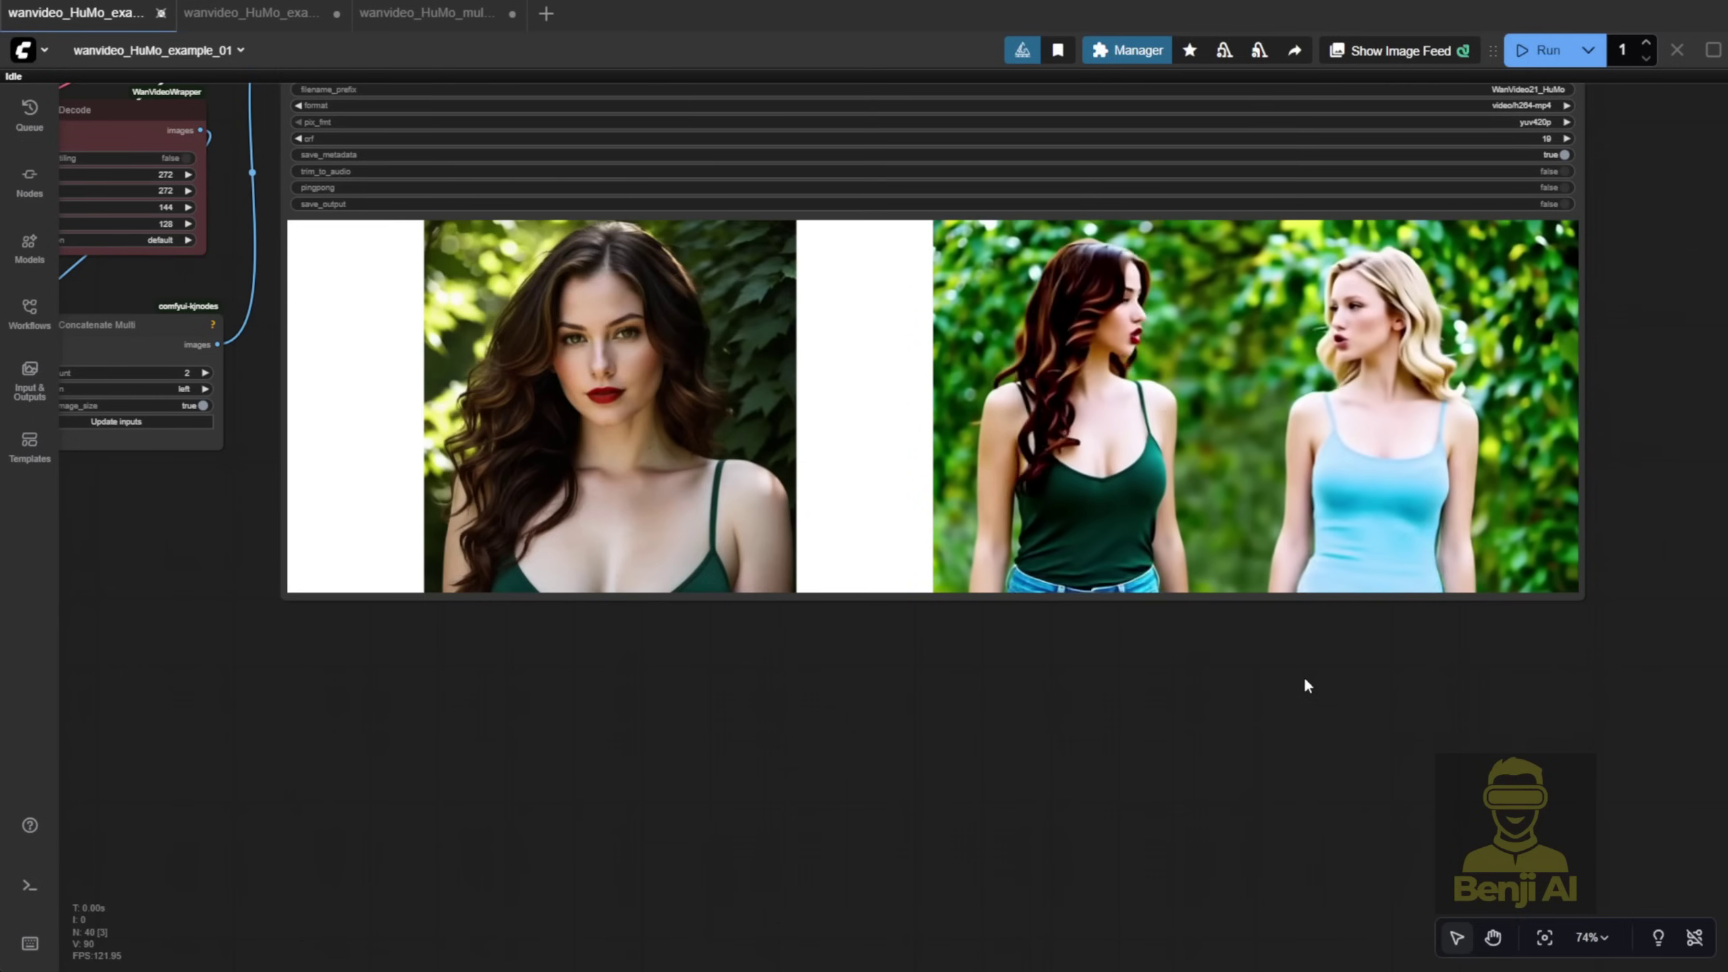
scroll(333, 830, down, 3)
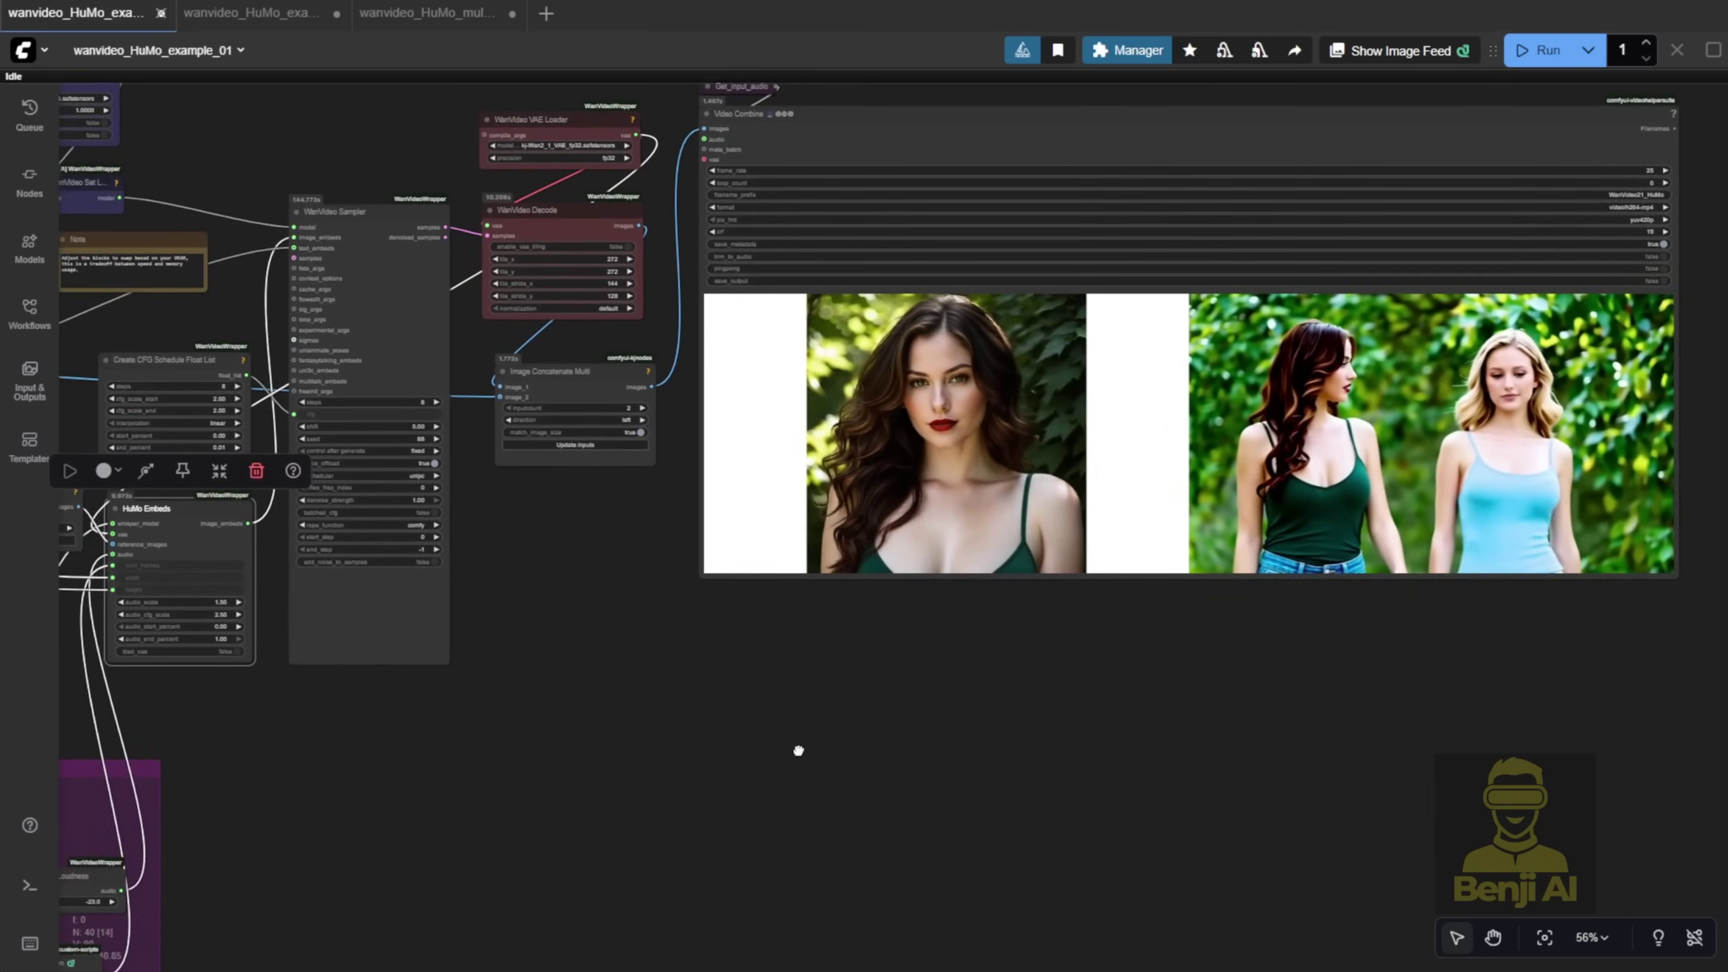